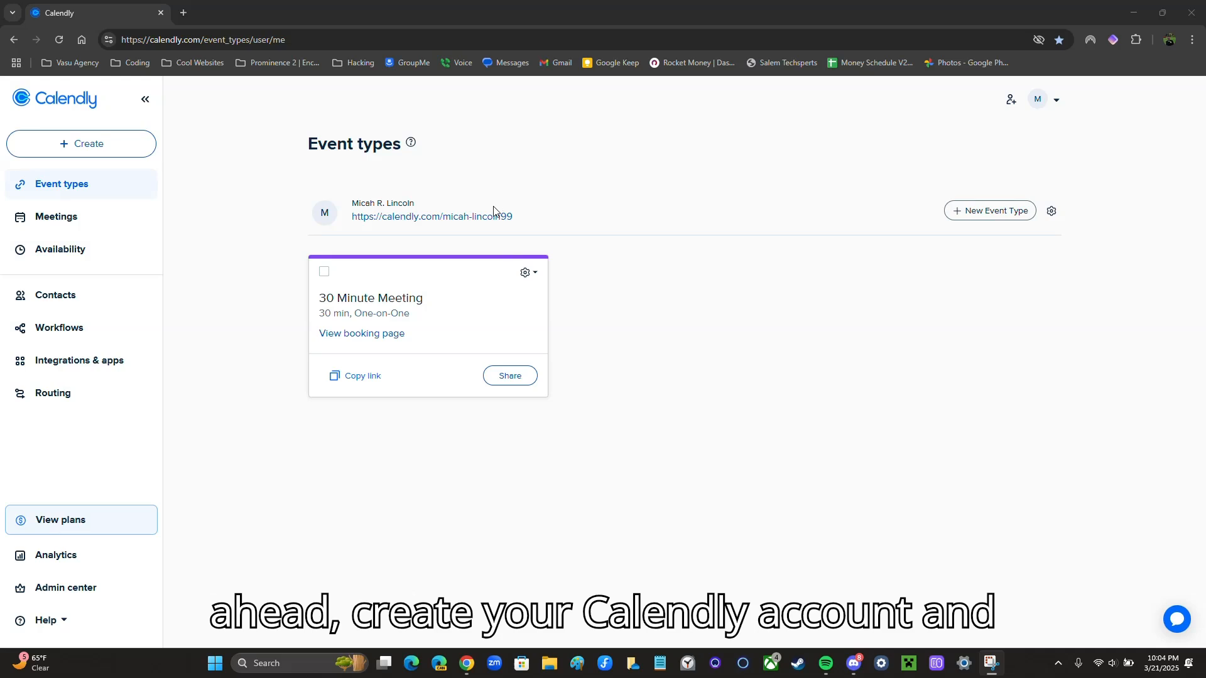
Review the subscription plans comparison, highlighting the Standard plan name, then close it
click(75, 519)
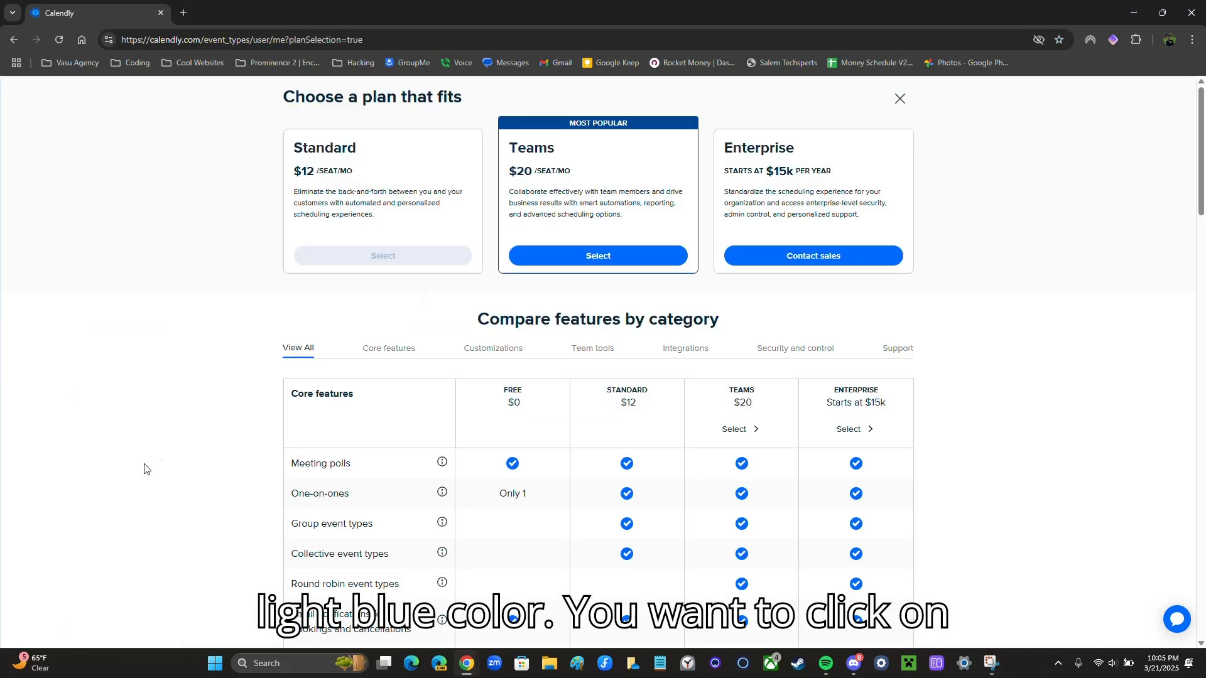
drag(367, 153, 270, 152)
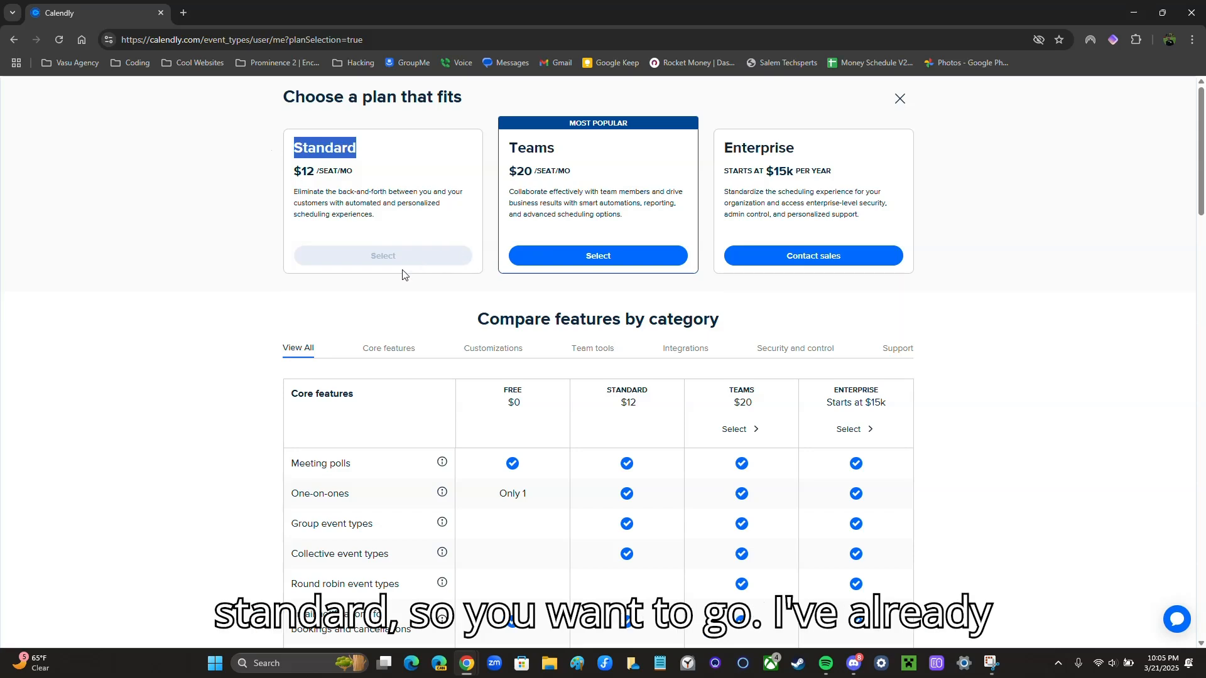
click(372, 206)
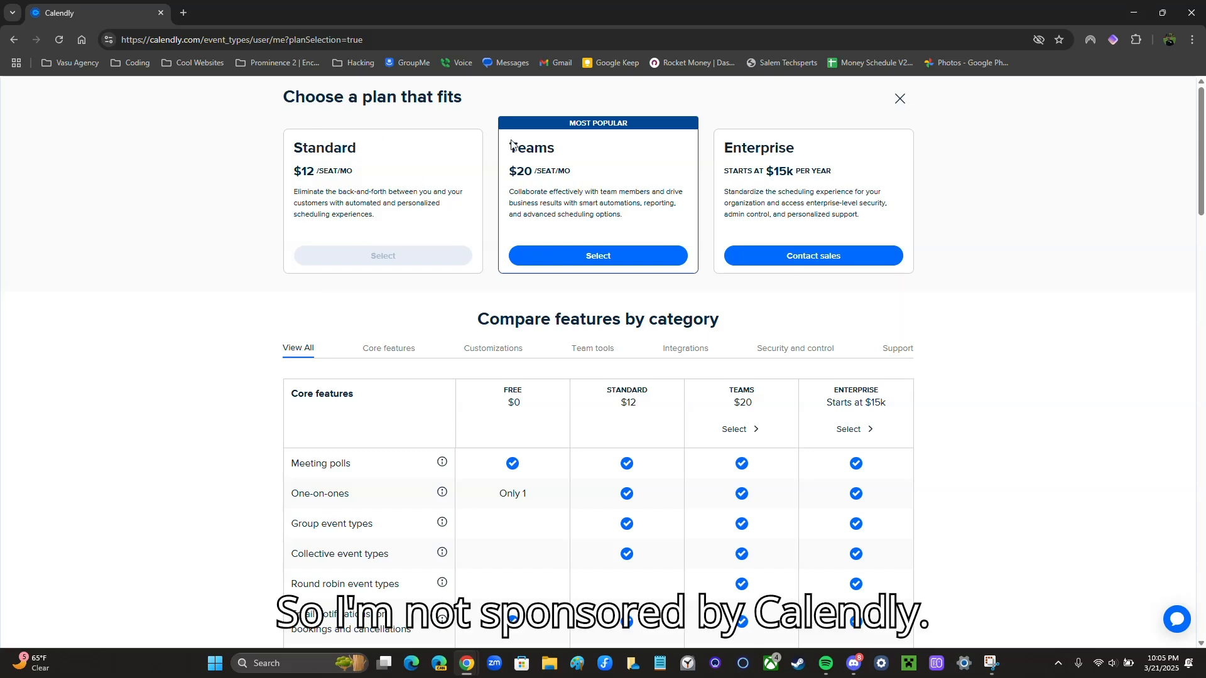
drag(377, 148, 223, 148)
click(367, 149)
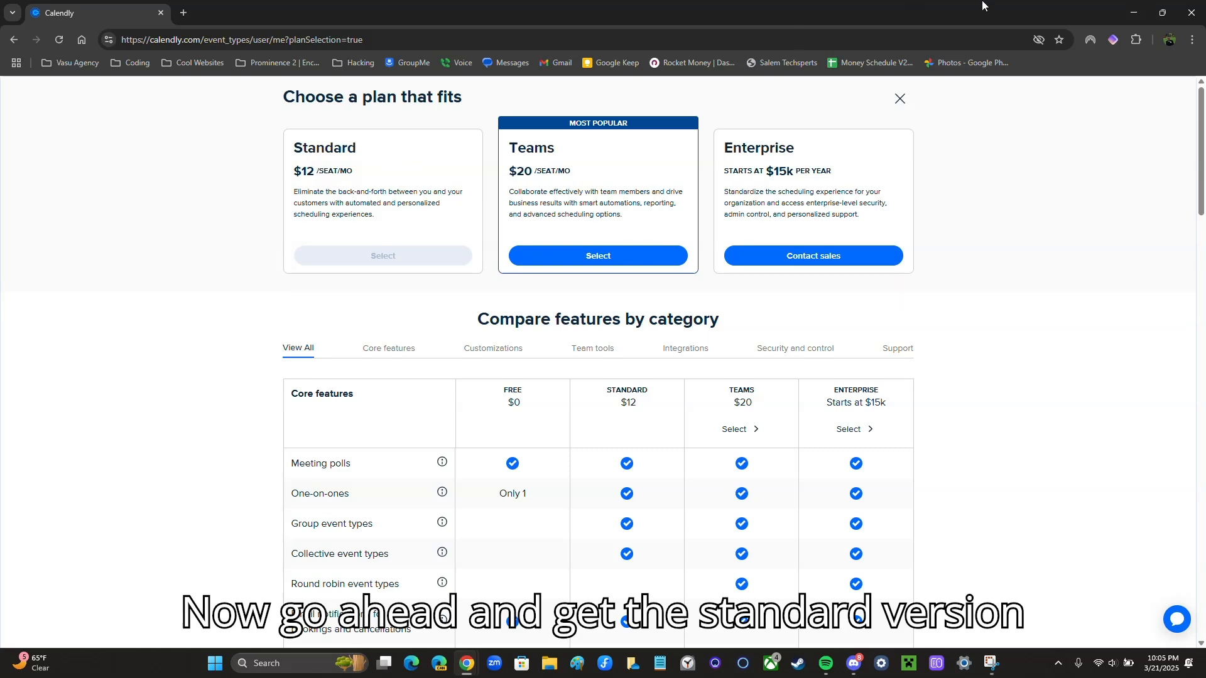
click(900, 99)
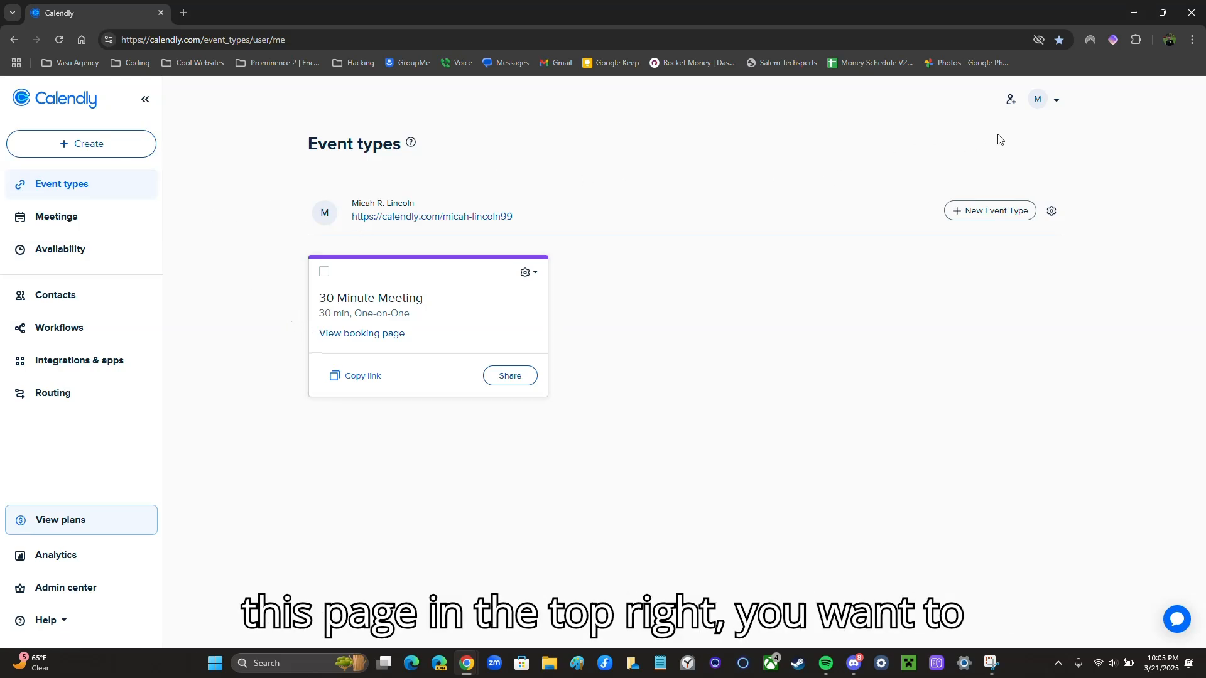
Save the profile settings (English, 12h time, Central Time) and return to Event types
click(1055, 107)
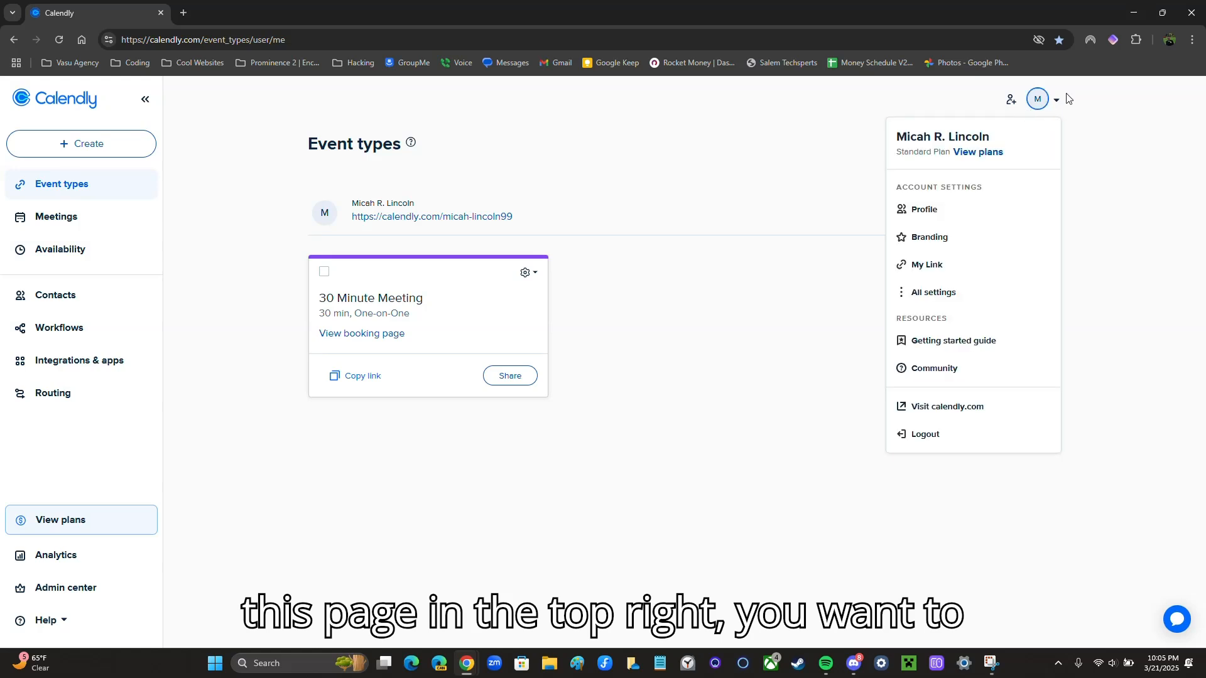
click(1043, 102)
click(1040, 103)
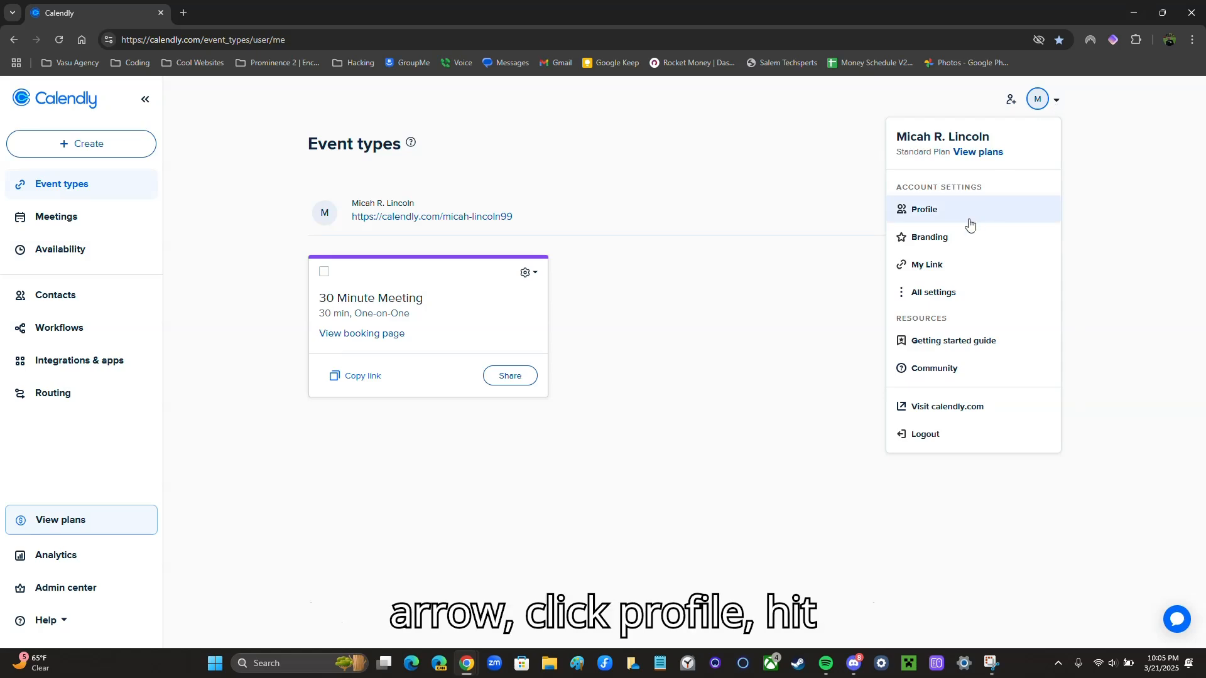
click(949, 215)
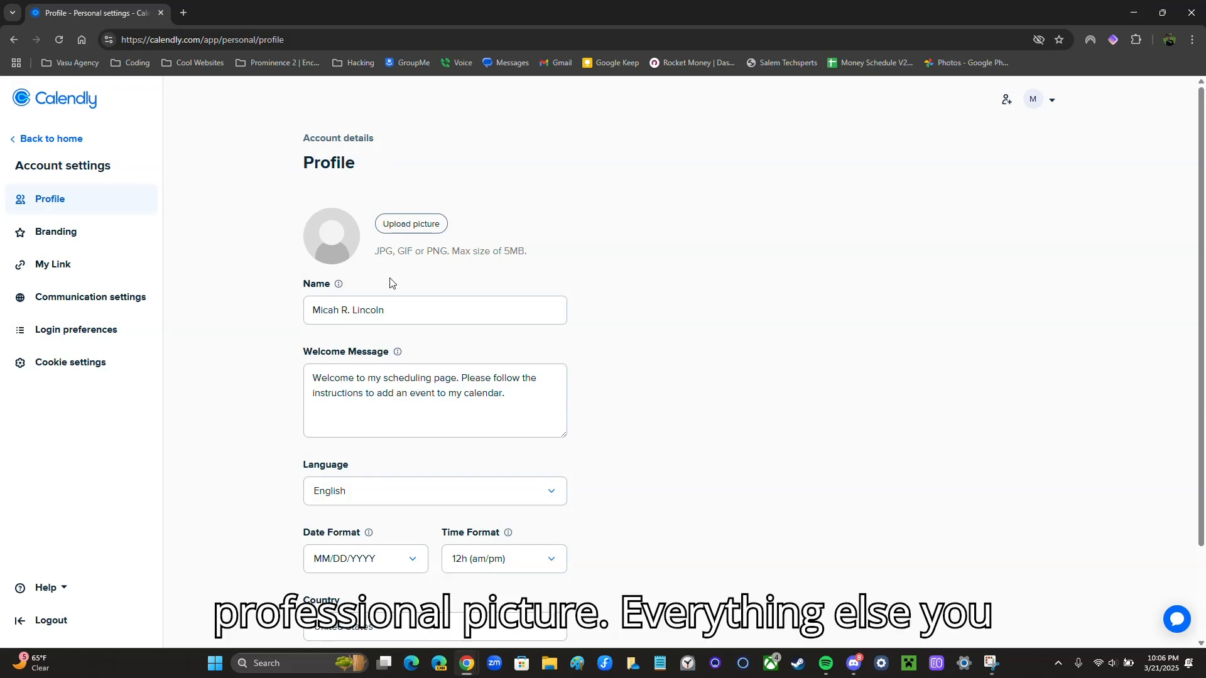
scroll(414, 263, down, 2)
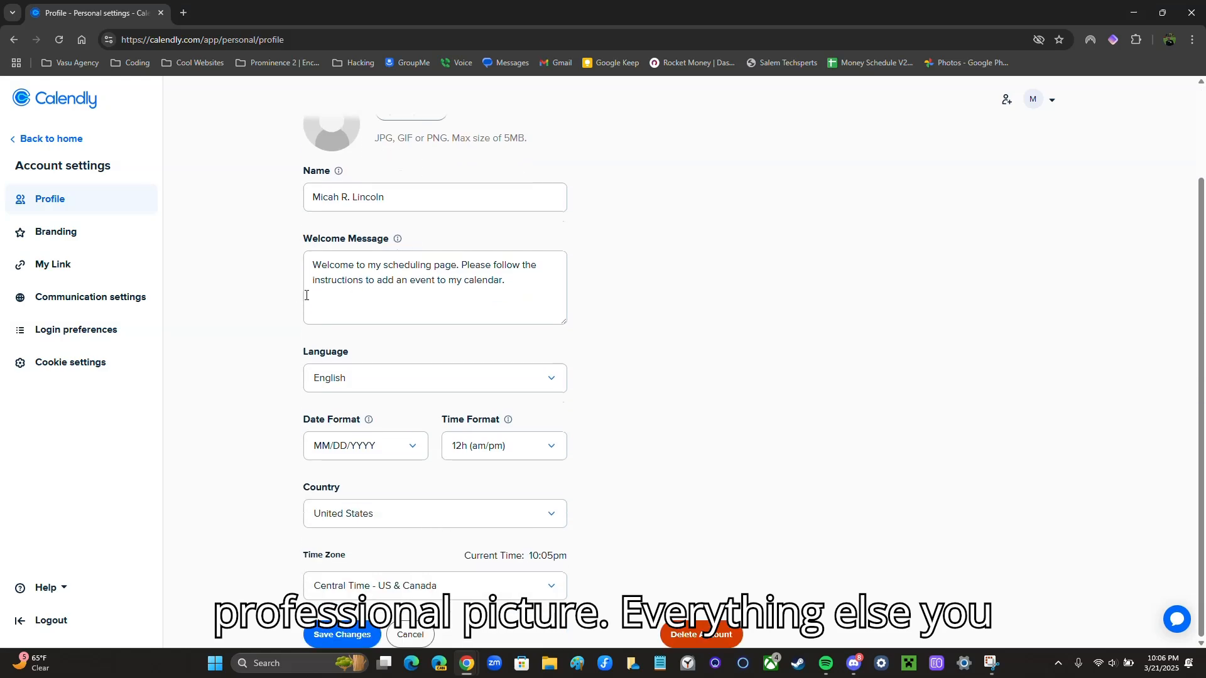
scroll(385, 522, up, 2)
scroll(385, 514, down, 2)
click(357, 623)
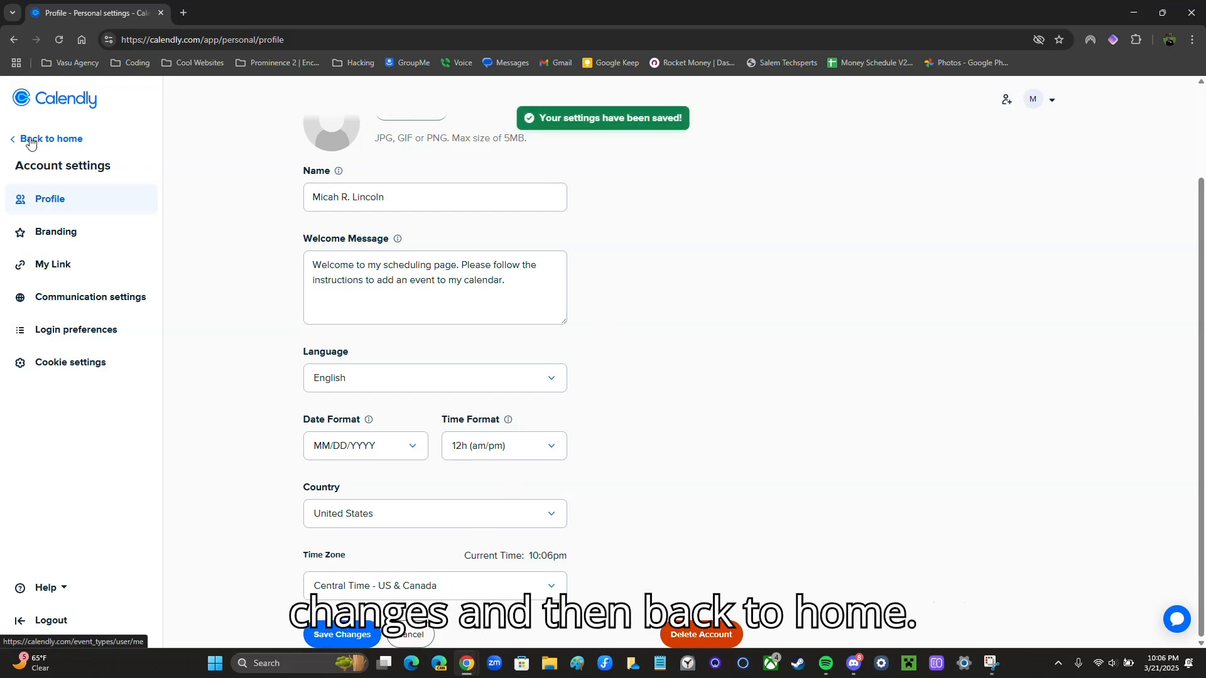
click(72, 139)
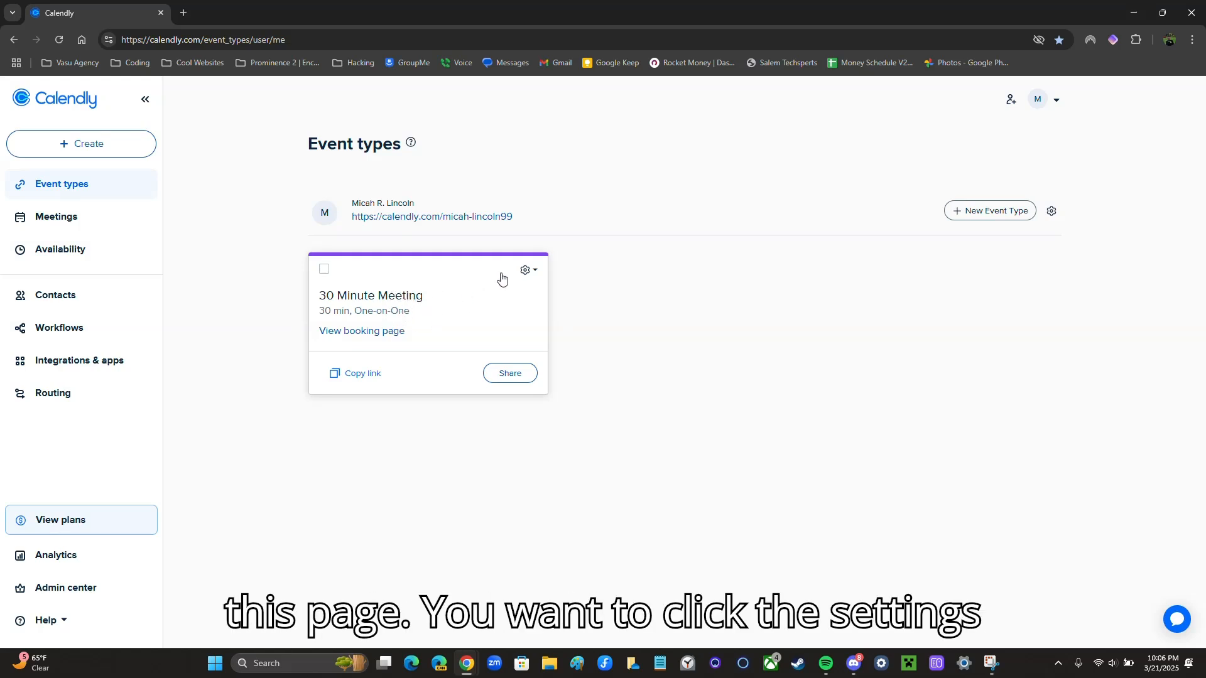
Edit the 30 Minute Meeting, keeping its duration at 30 min
click(529, 274)
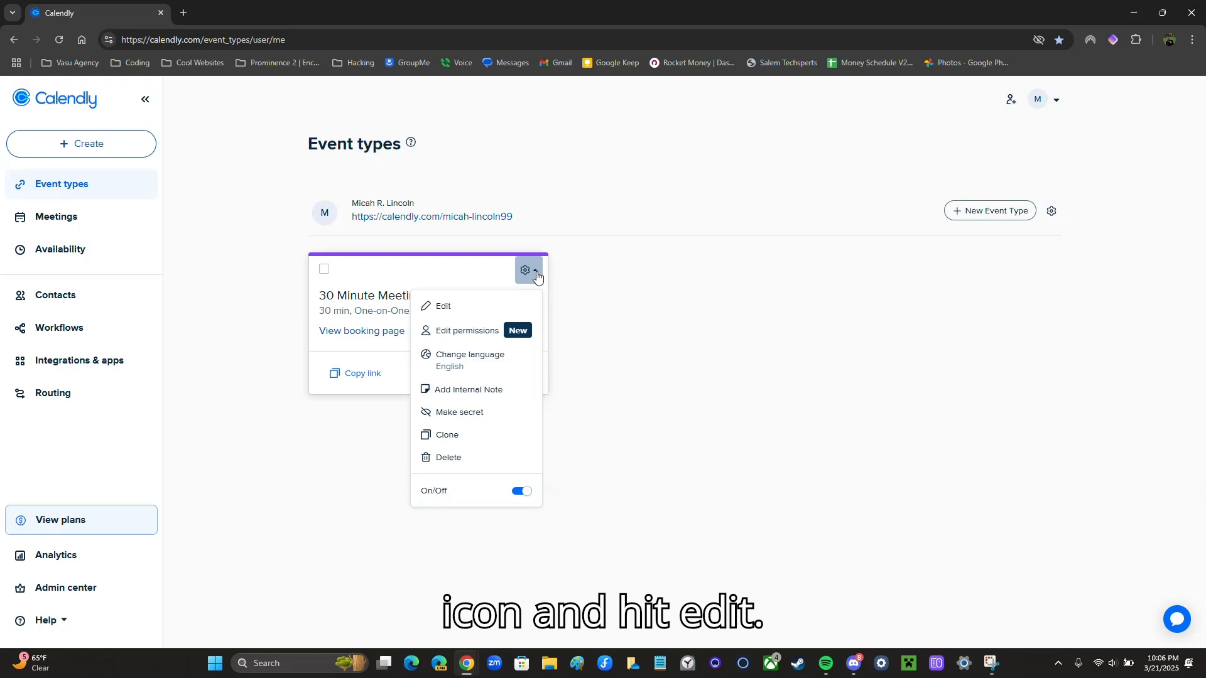
click(459, 313)
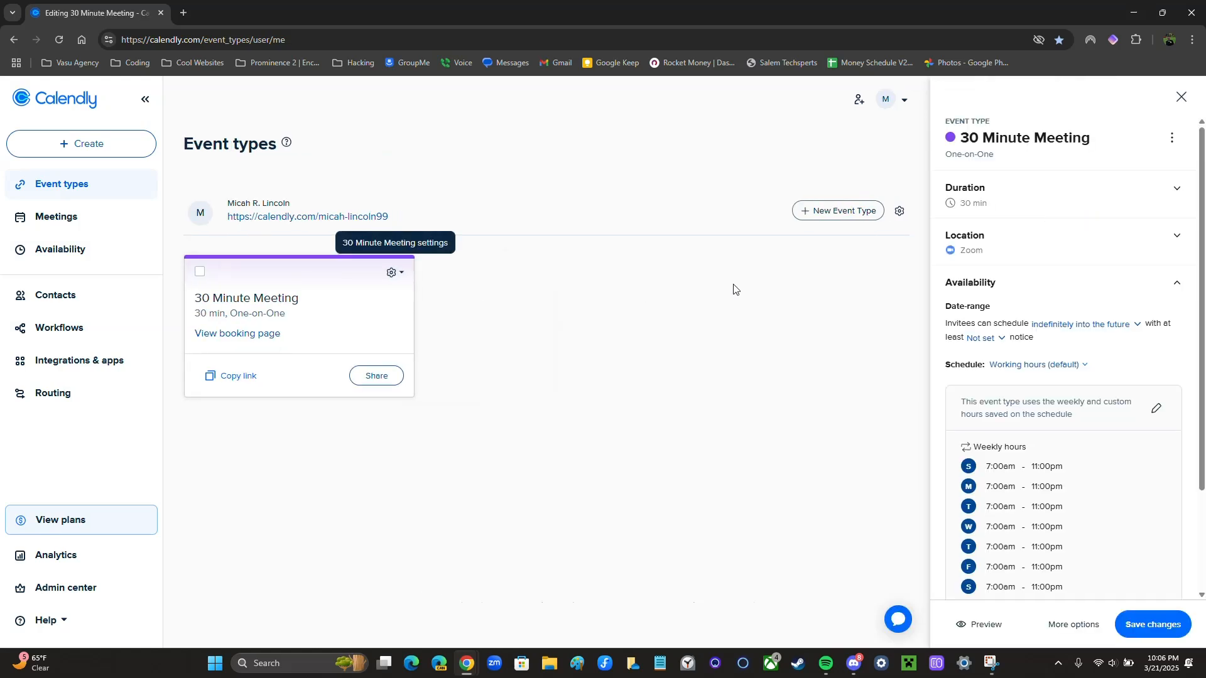
click(1033, 200)
click(1061, 220)
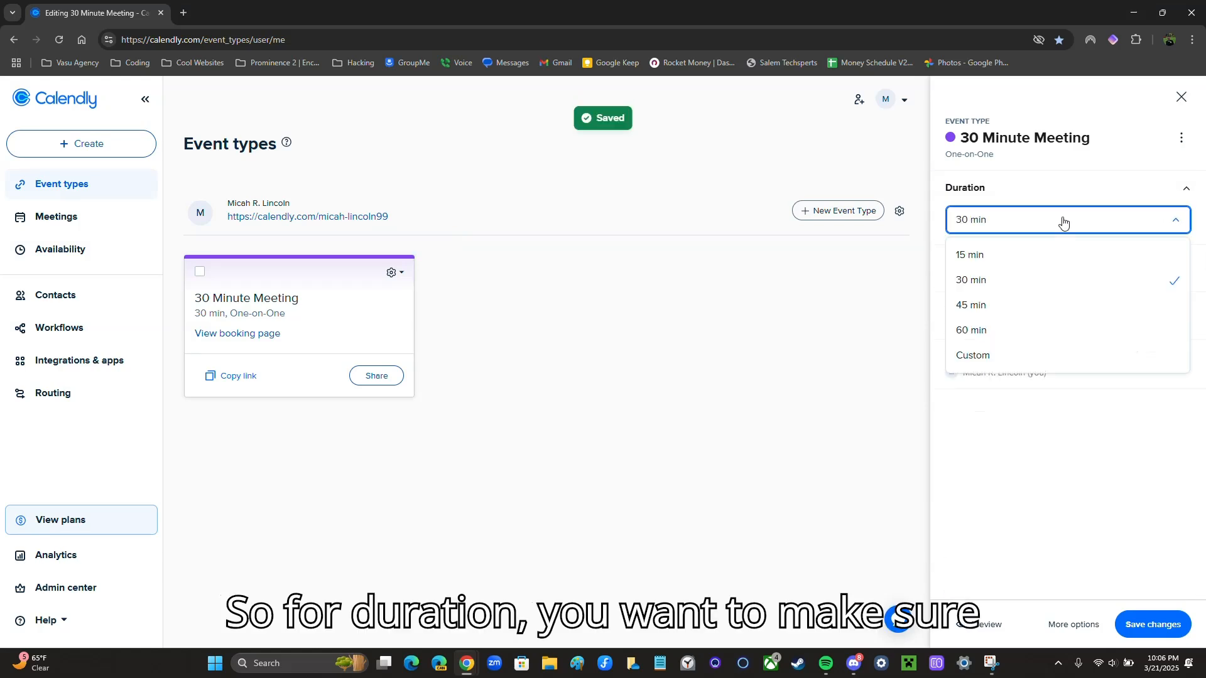
click(997, 278)
click(1050, 191)
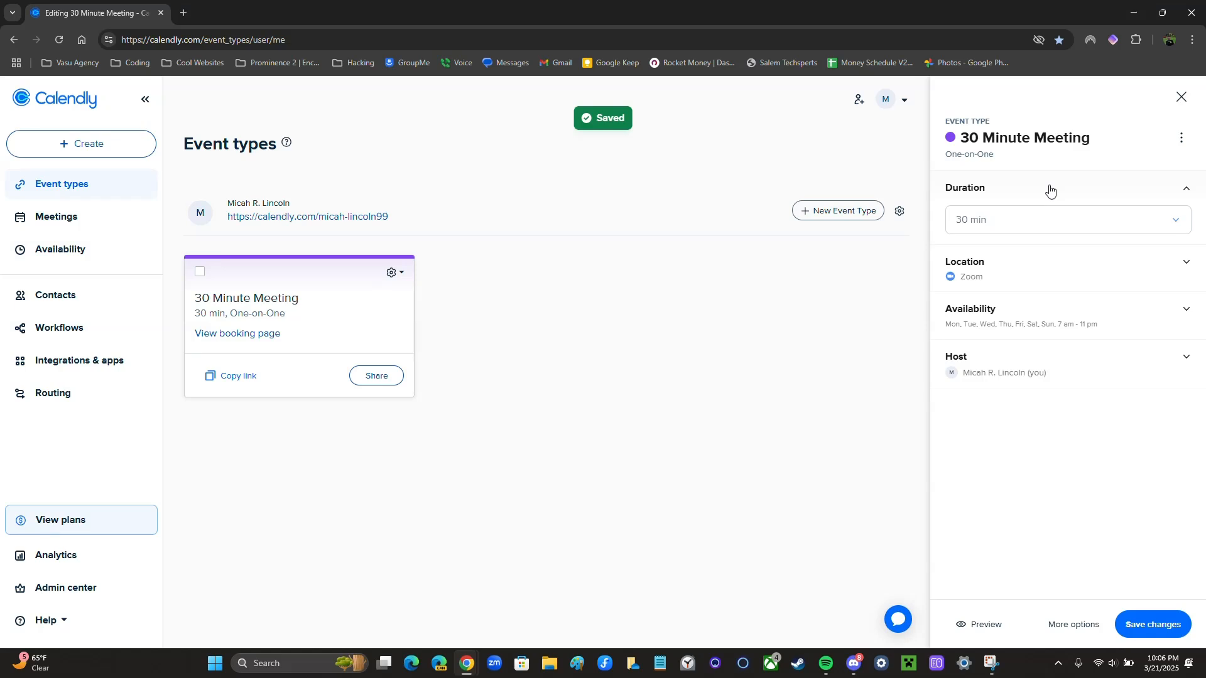
Remove Zoom as the meeting location and choose a Custom location instead
click(1019, 252)
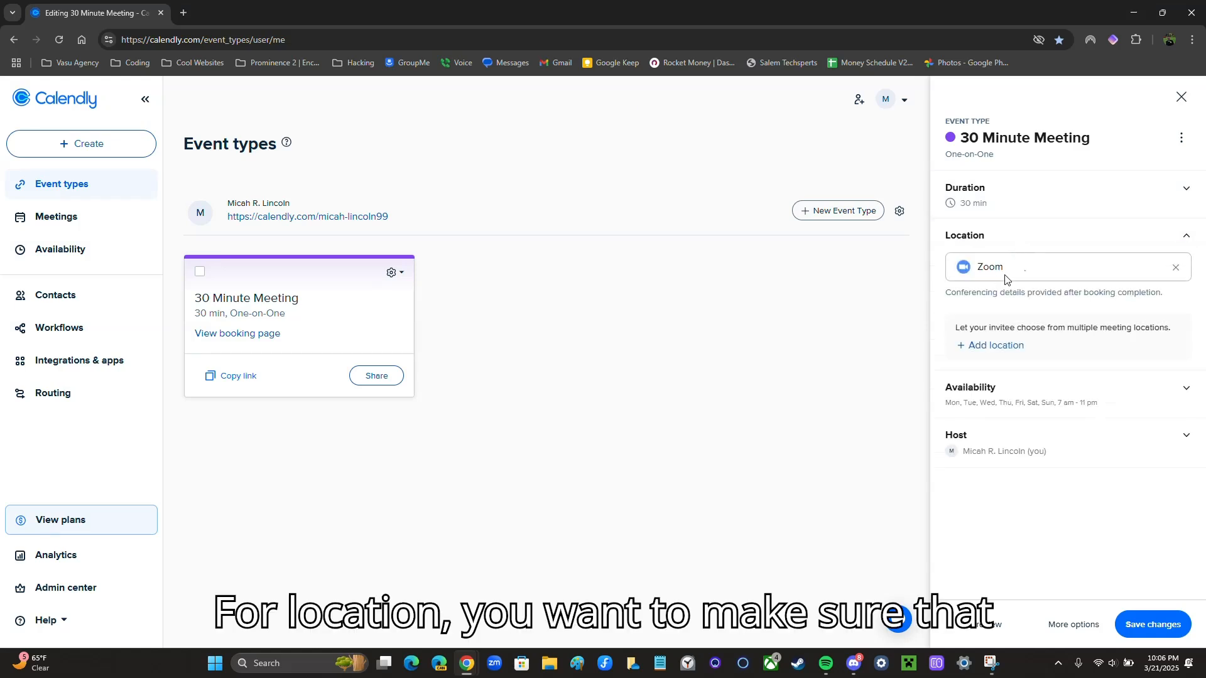
click(1175, 267)
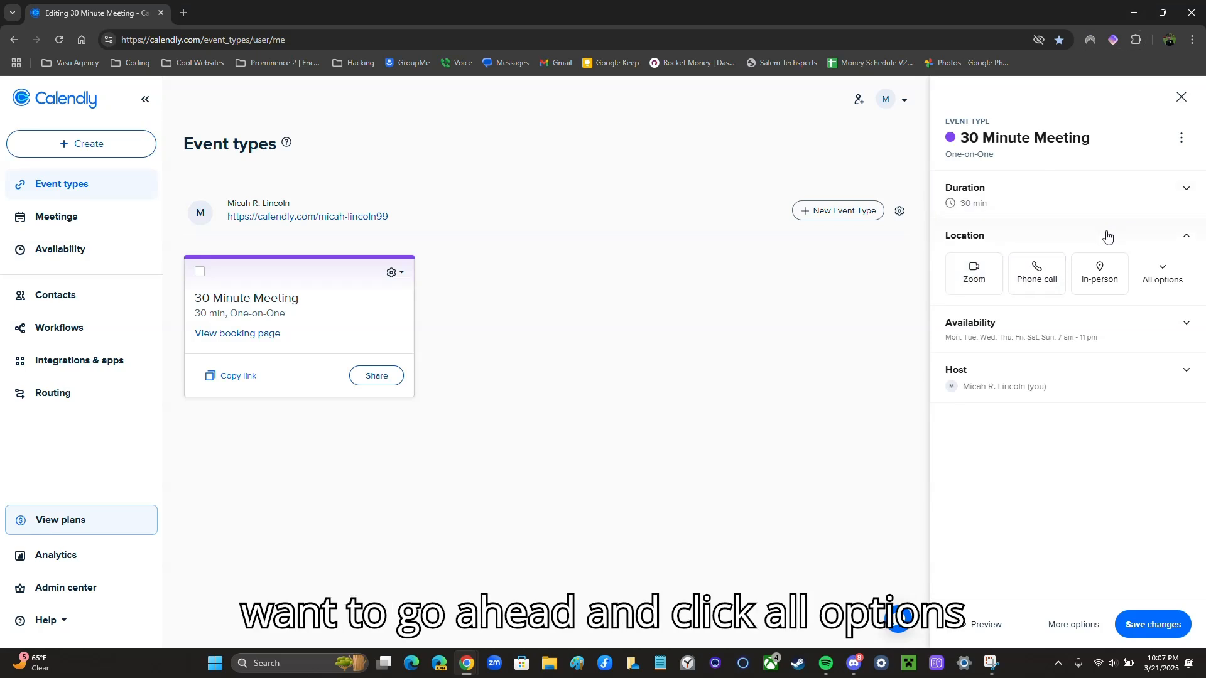
click(1165, 281)
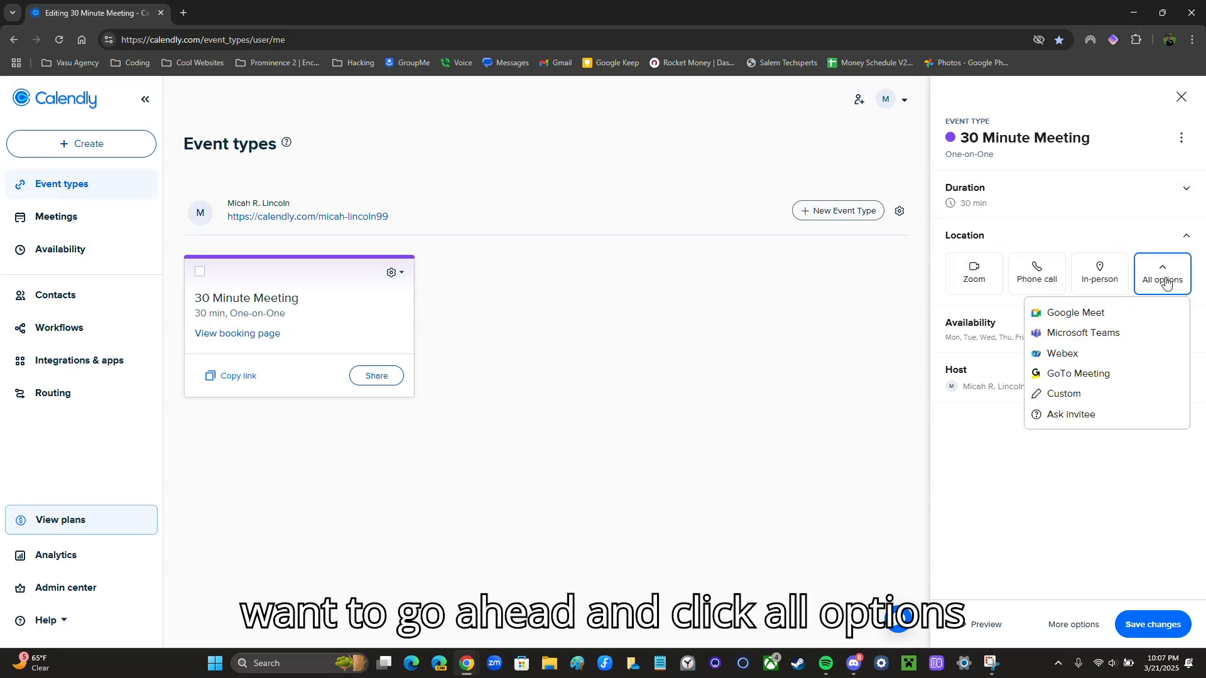
click(1071, 394)
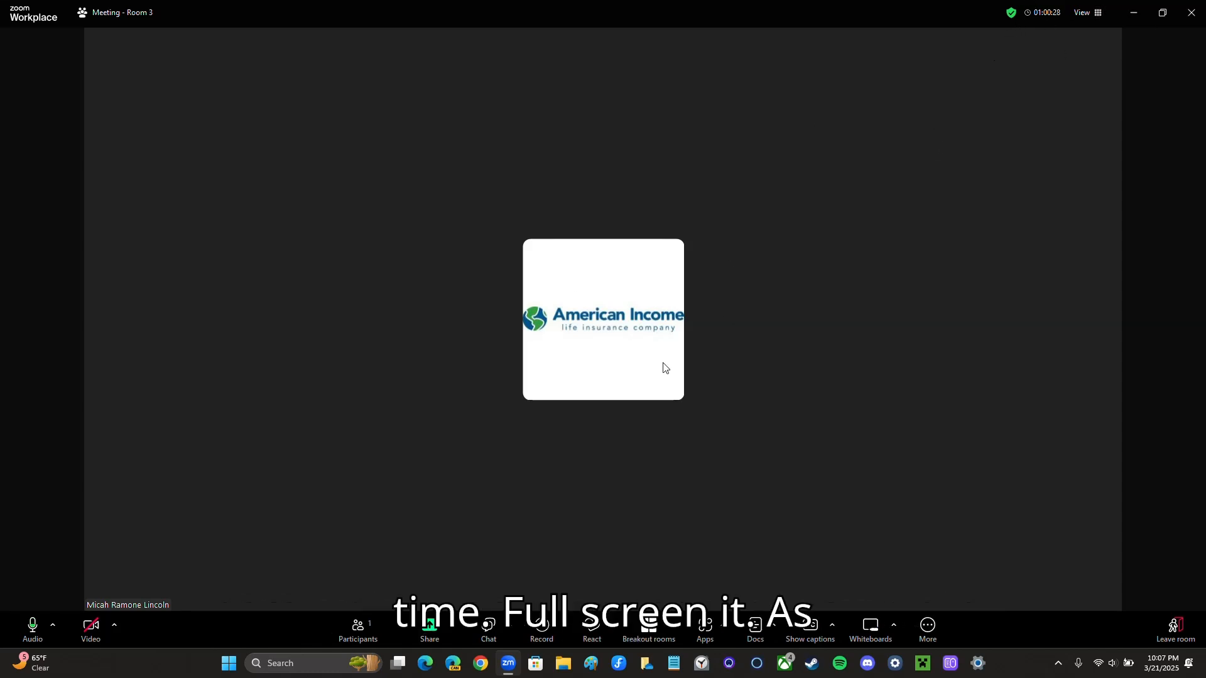
Copy the Zoom meeting's invite link from its information panel and switch back to Calendly
click(1014, 14)
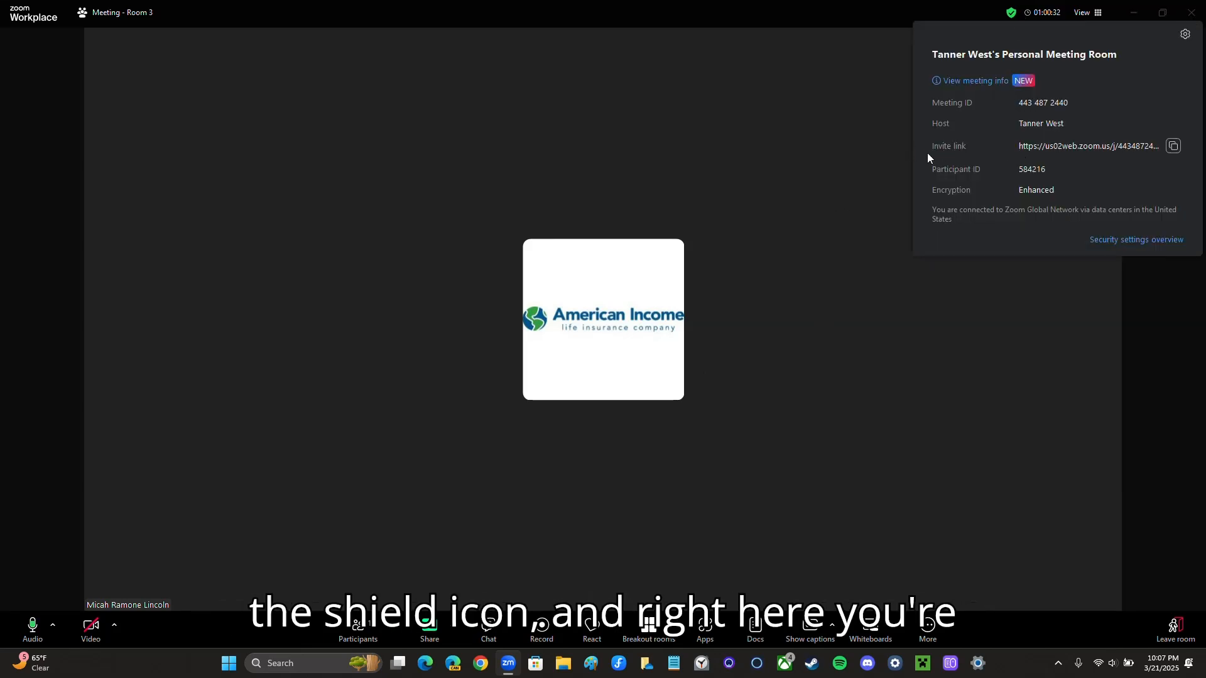
click(1173, 148)
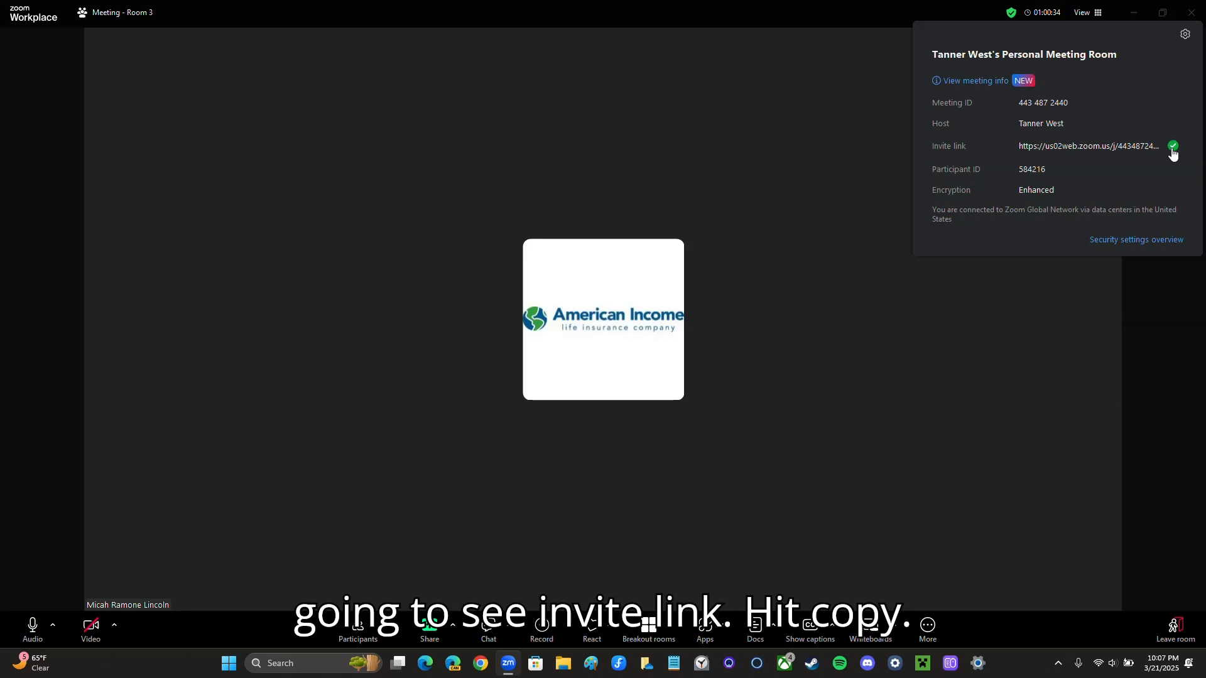
key(ctrl+super+Left)
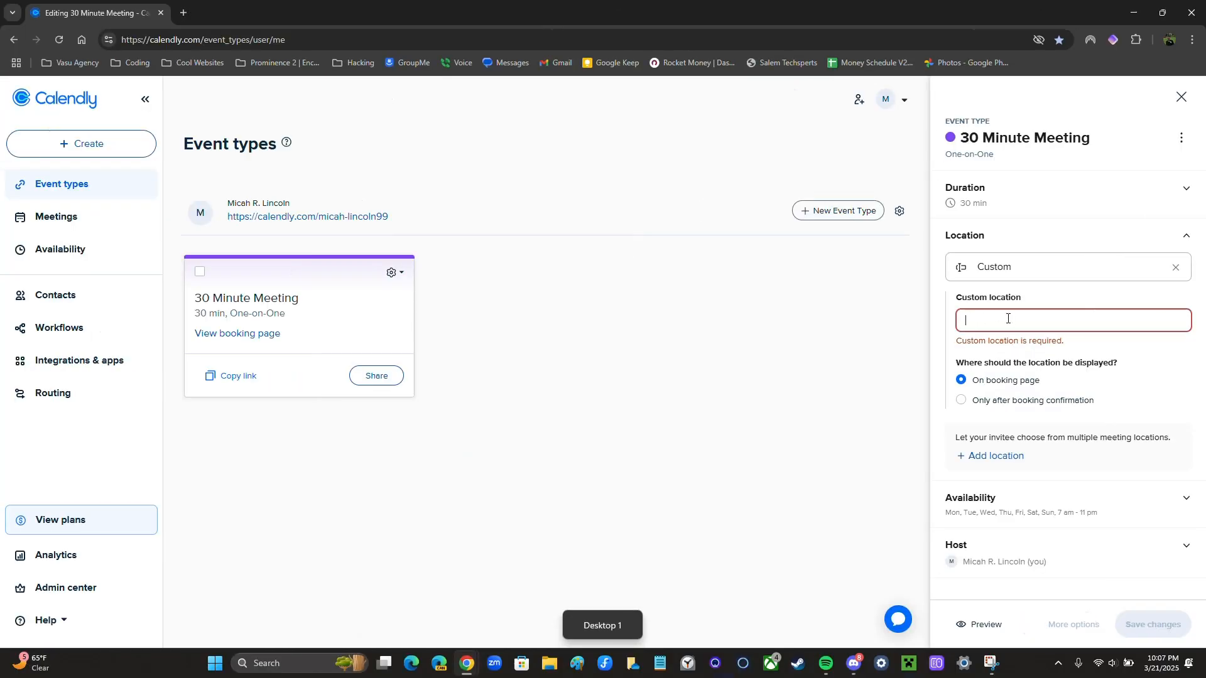
Paste the Zoom invite link into the custom location field, then briefly revert the location to Zoom
click(988, 317)
key(ctrl+v)
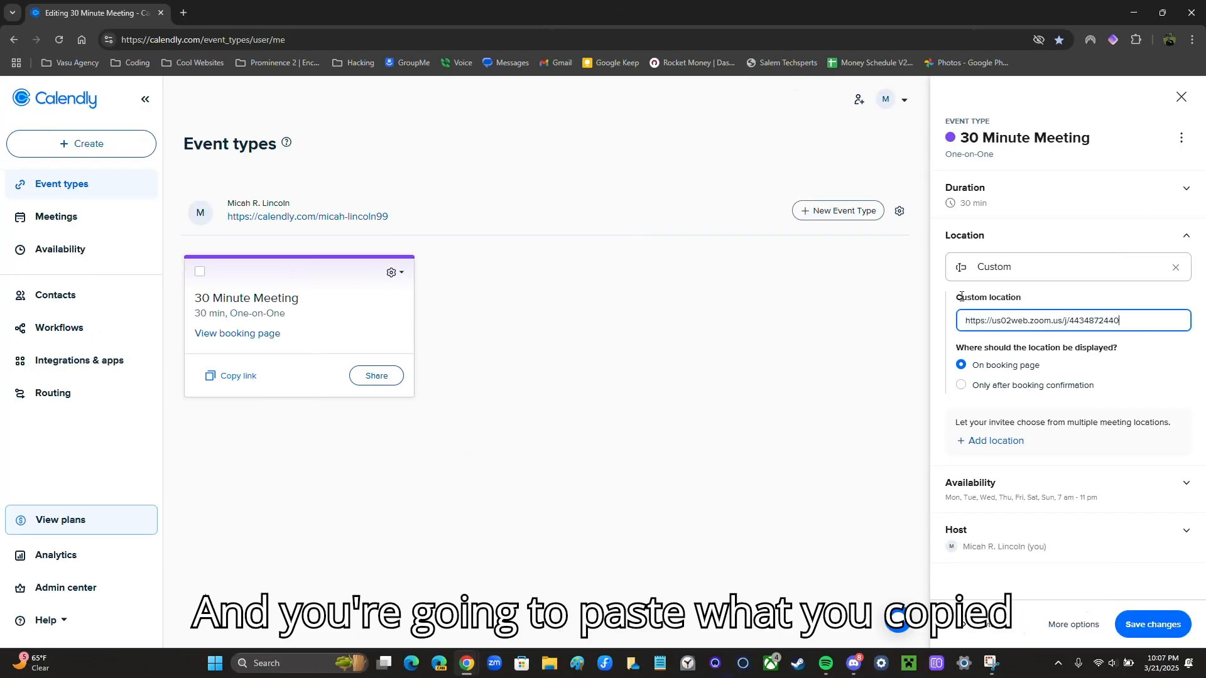
drag(963, 297, 1036, 302)
click(996, 321)
drag(1123, 323, 965, 329)
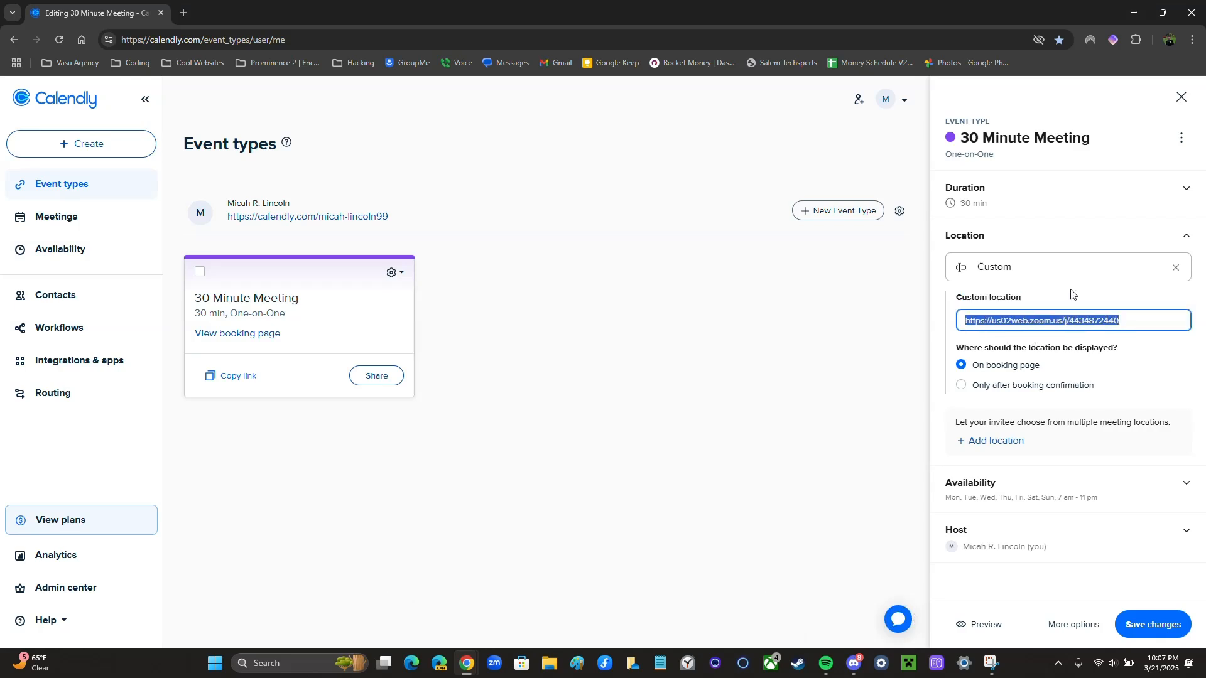
click(1175, 268)
click(981, 276)
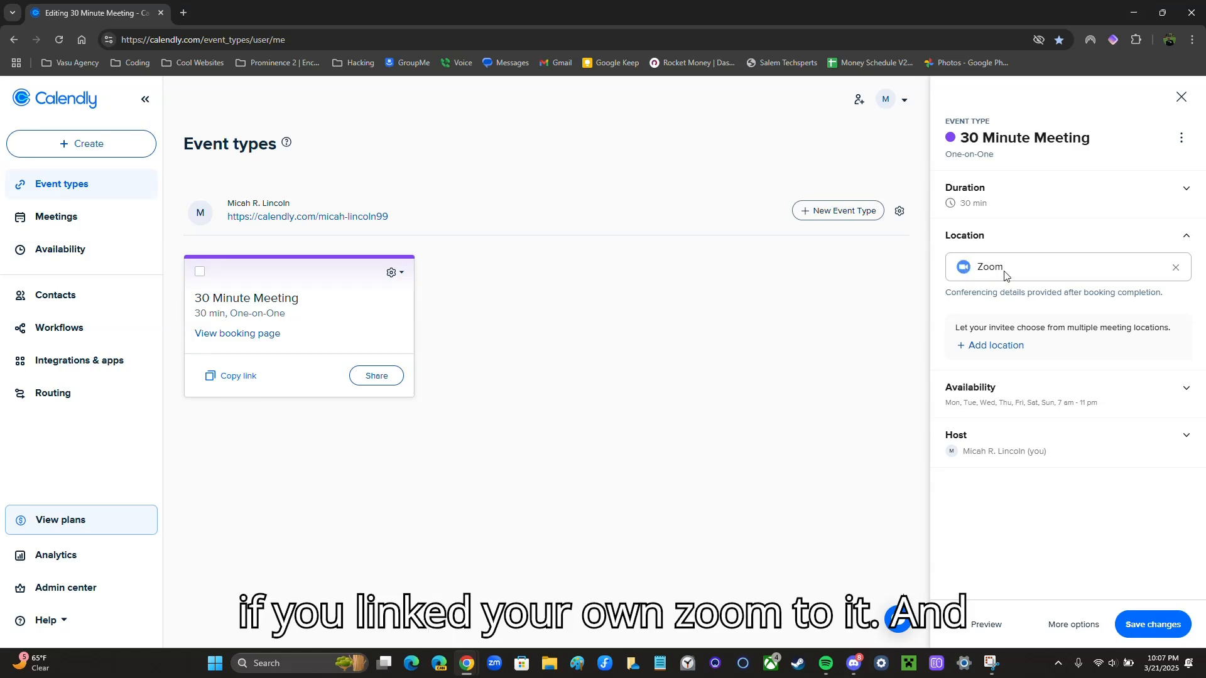
Choose a Custom location again, paste the Zoom invite link, and save it
click(1175, 267)
click(1162, 277)
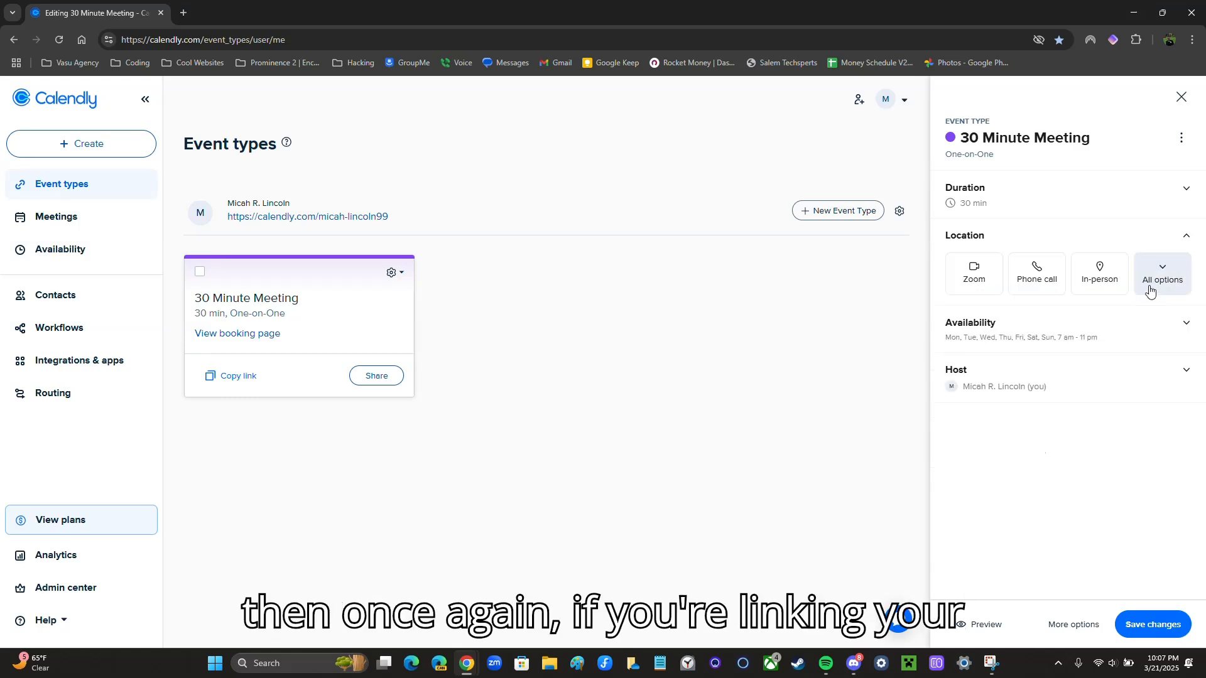
click(1034, 394)
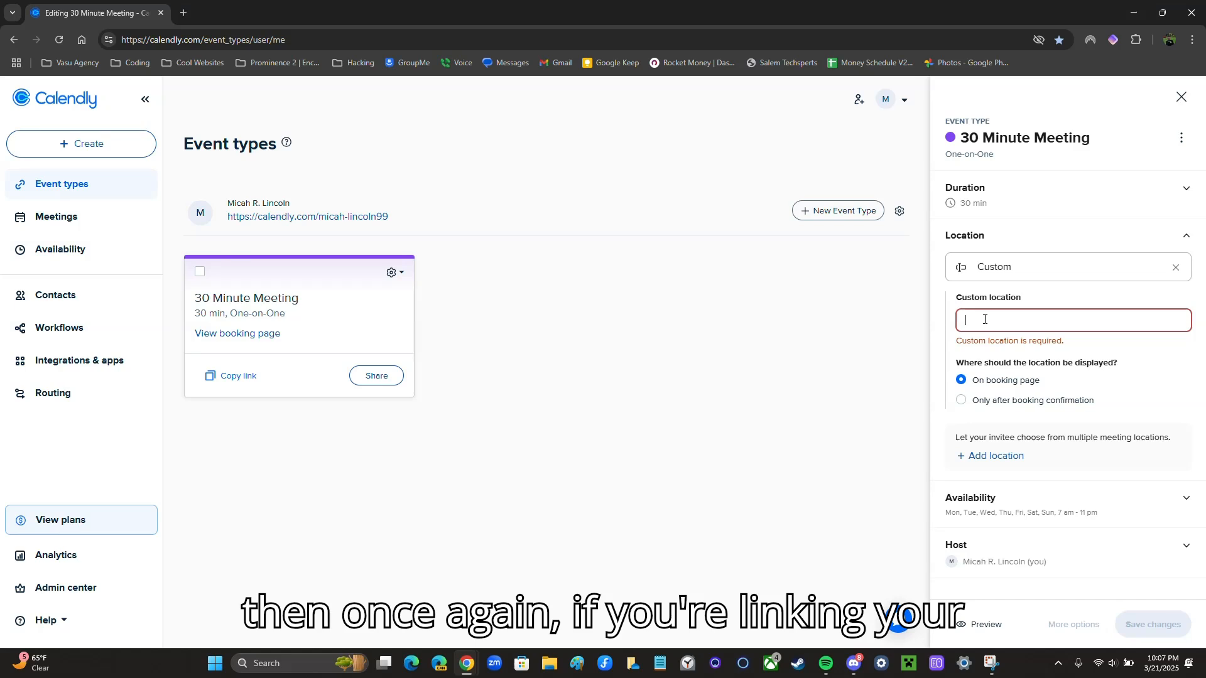
key(ctrl+v)
key(Return)
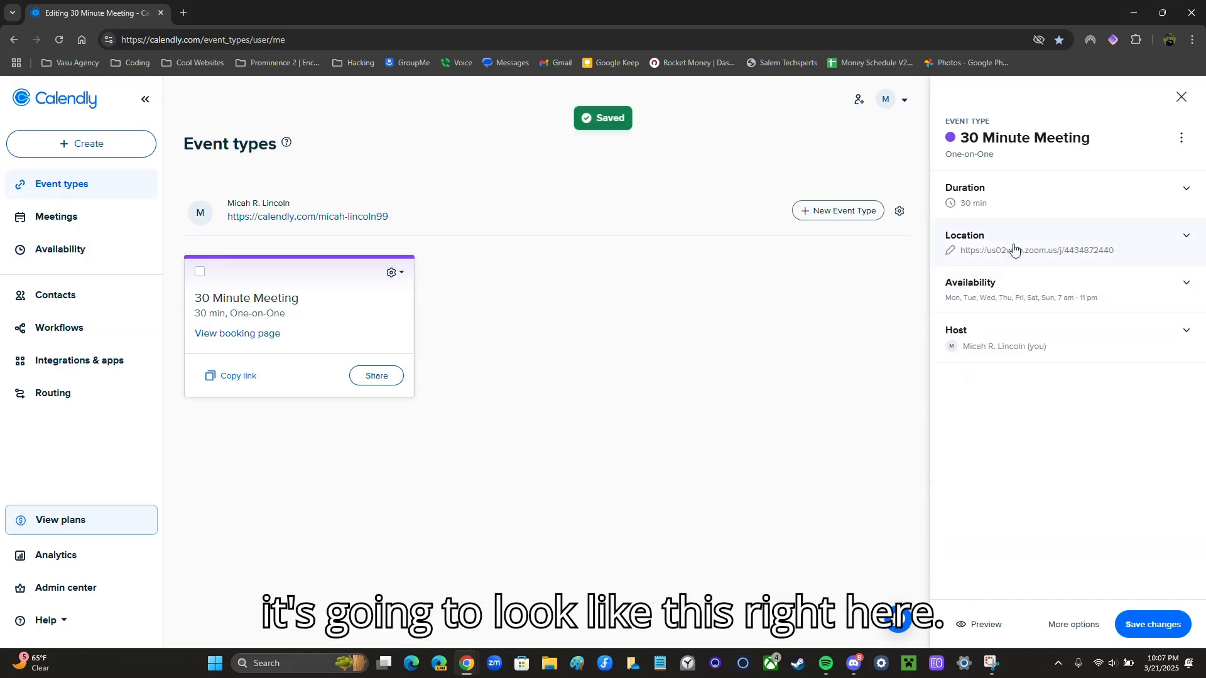
click(1004, 260)
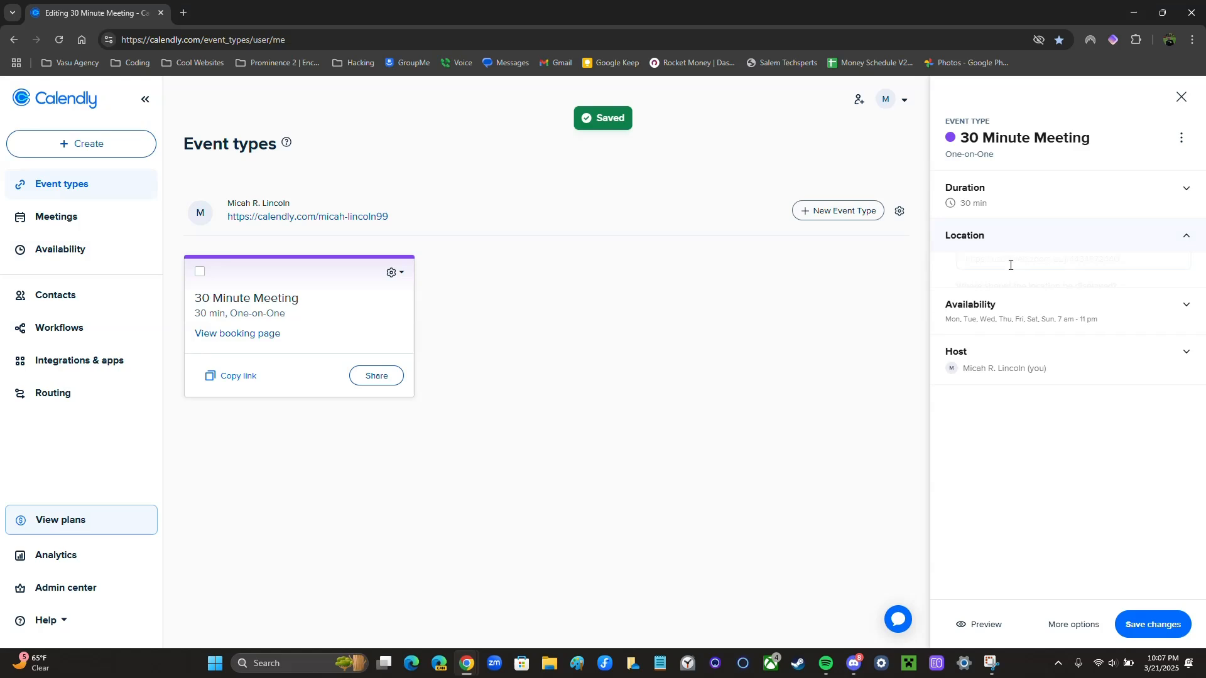
click(1093, 237)
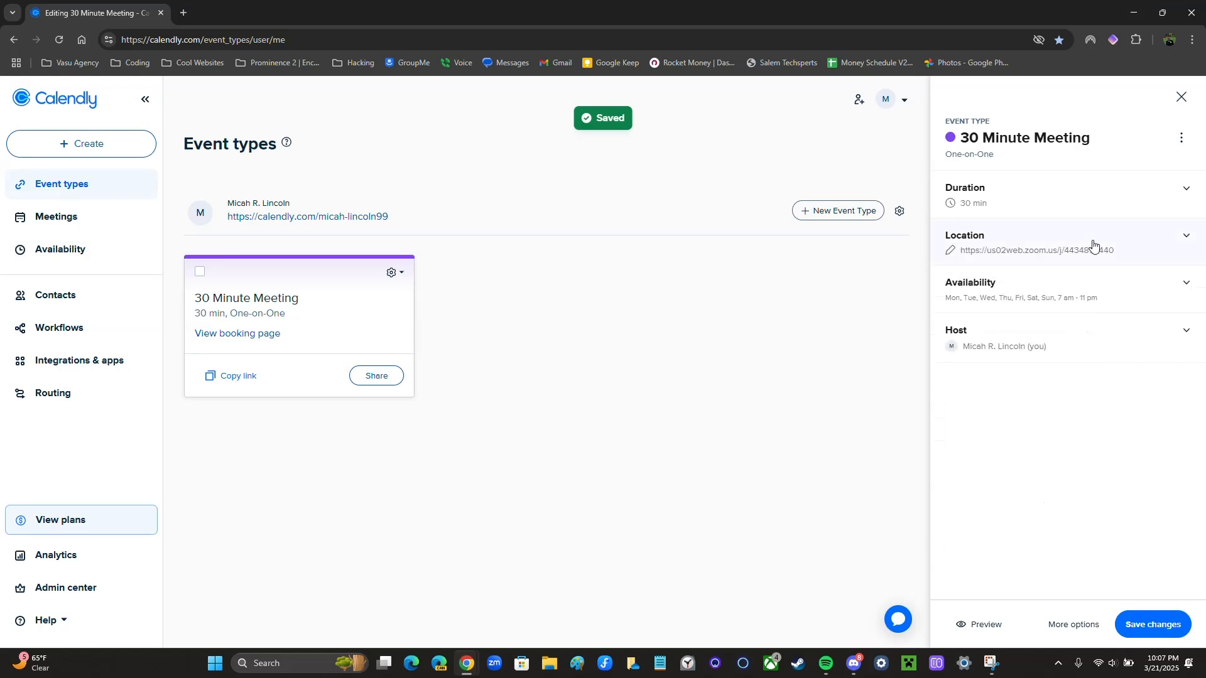
Open the event's working hours schedule and set Monday's start time to 8:00am
click(1029, 288)
scroll(1068, 314, down, 2)
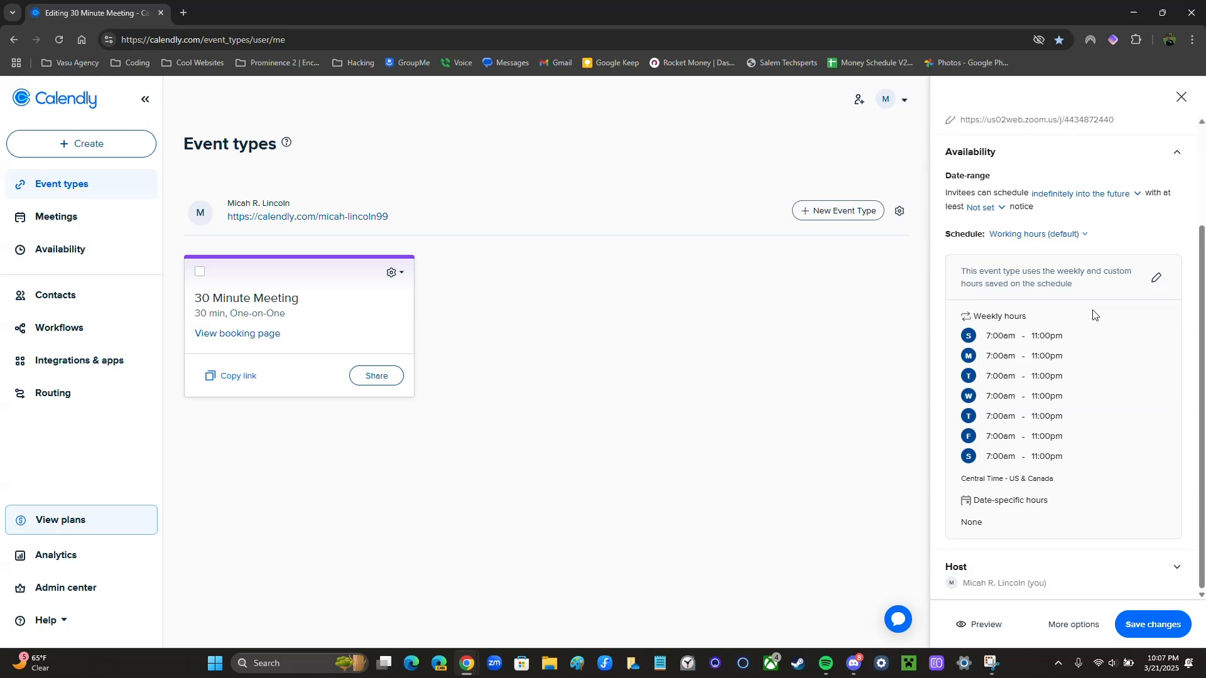
click(1156, 284)
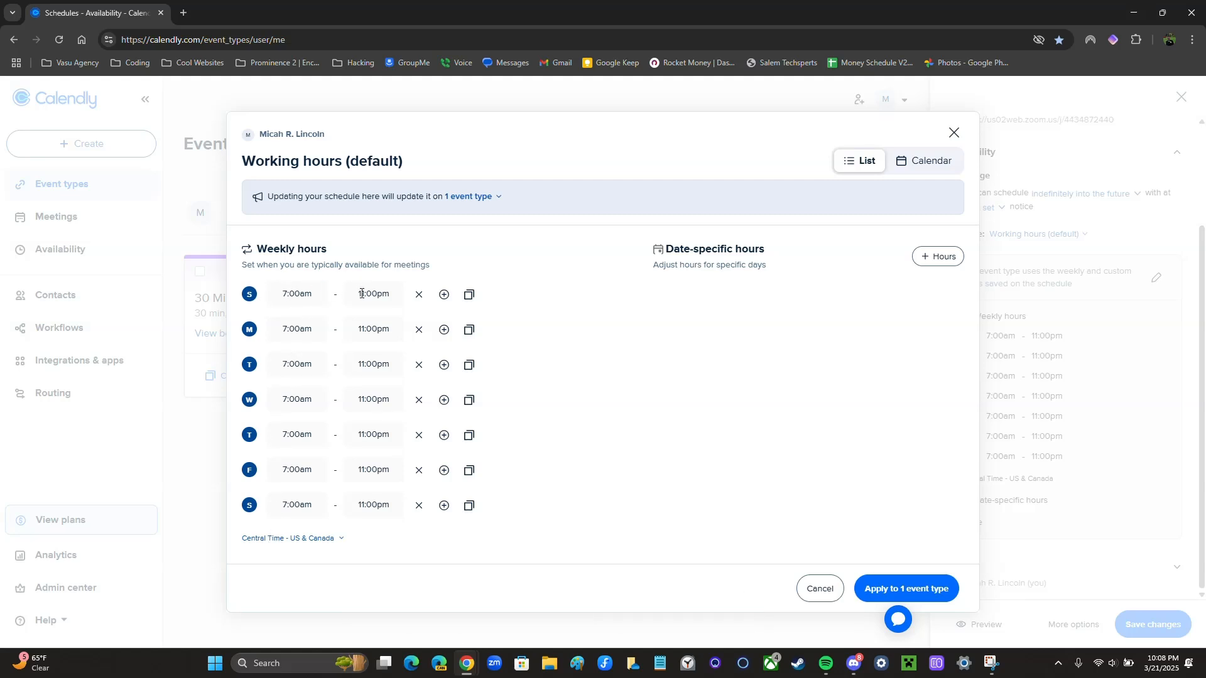
click(287, 298)
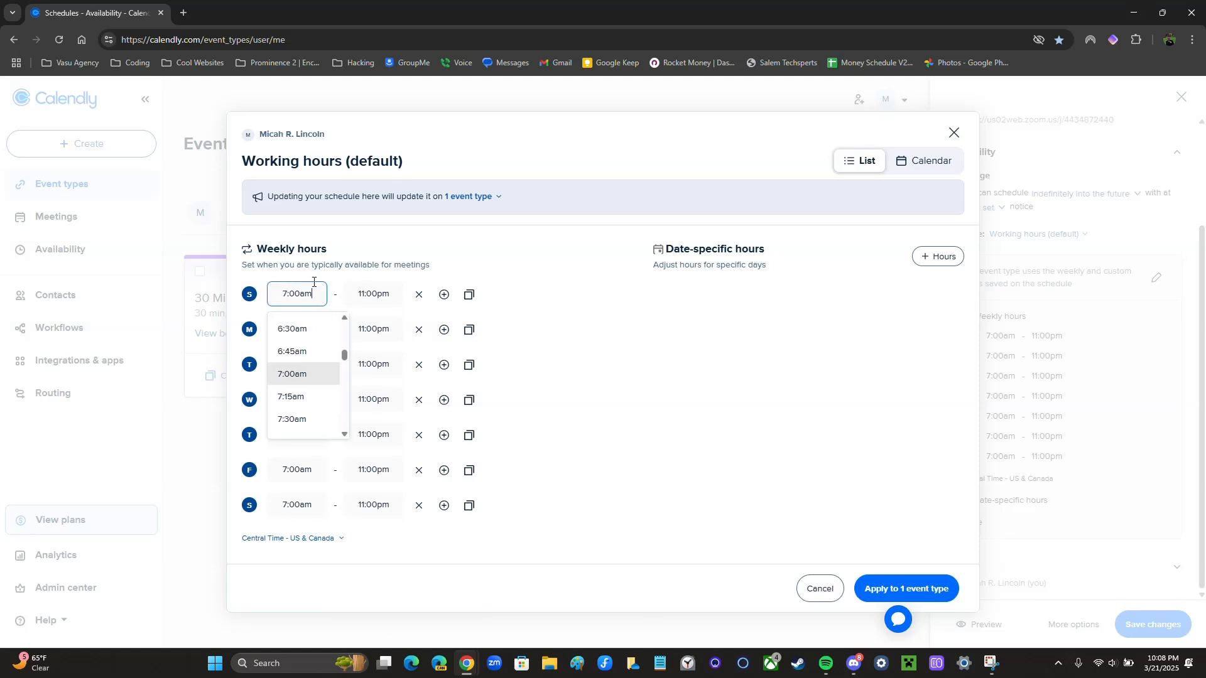
click(313, 298)
click(299, 331)
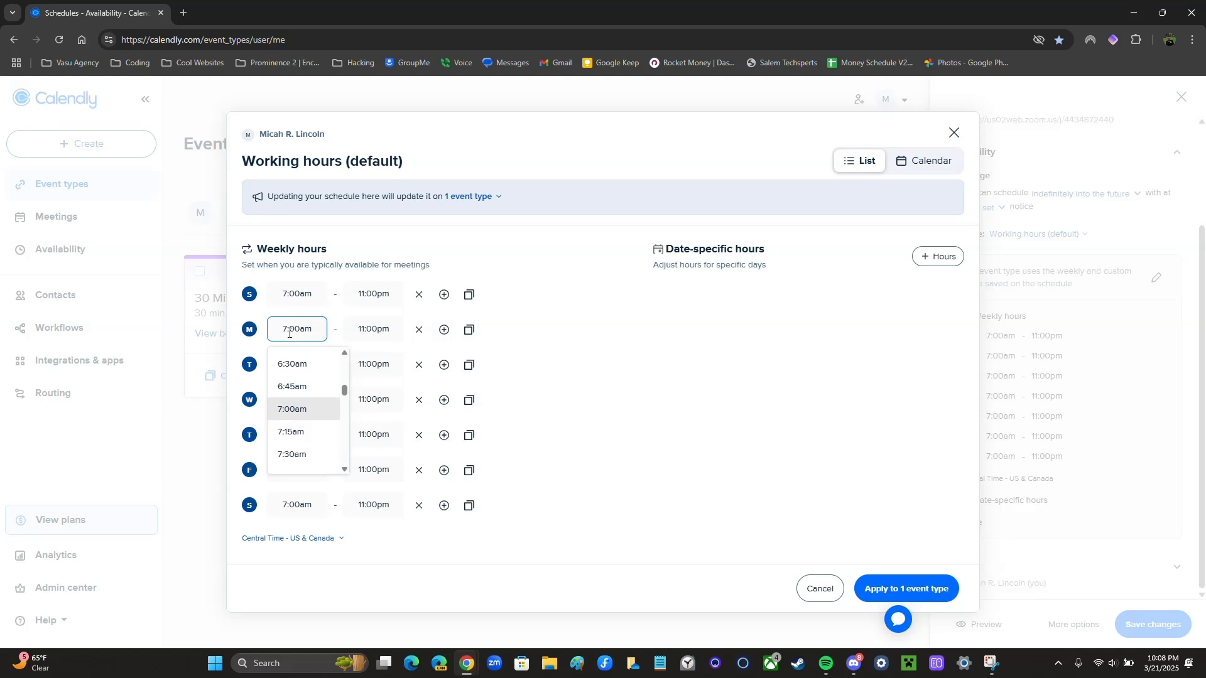
scroll(306, 408, down, 2)
click(308, 380)
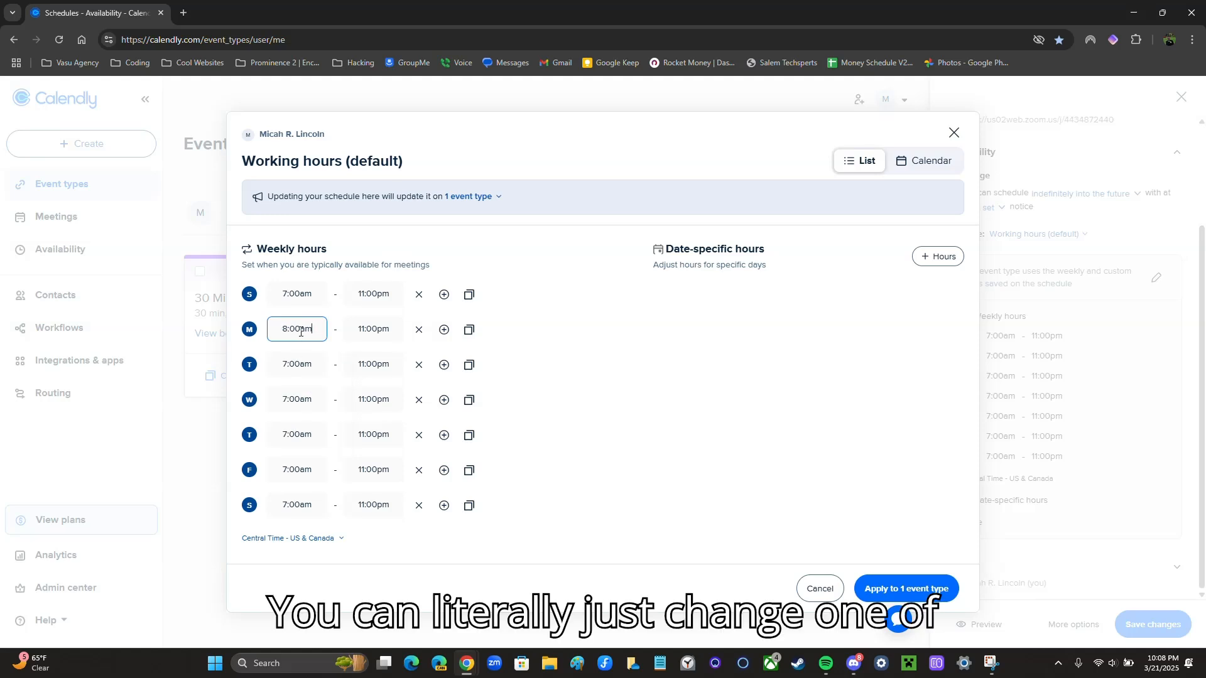
Copy Monday's 8:00am hours to all other days of the week
click(470, 339)
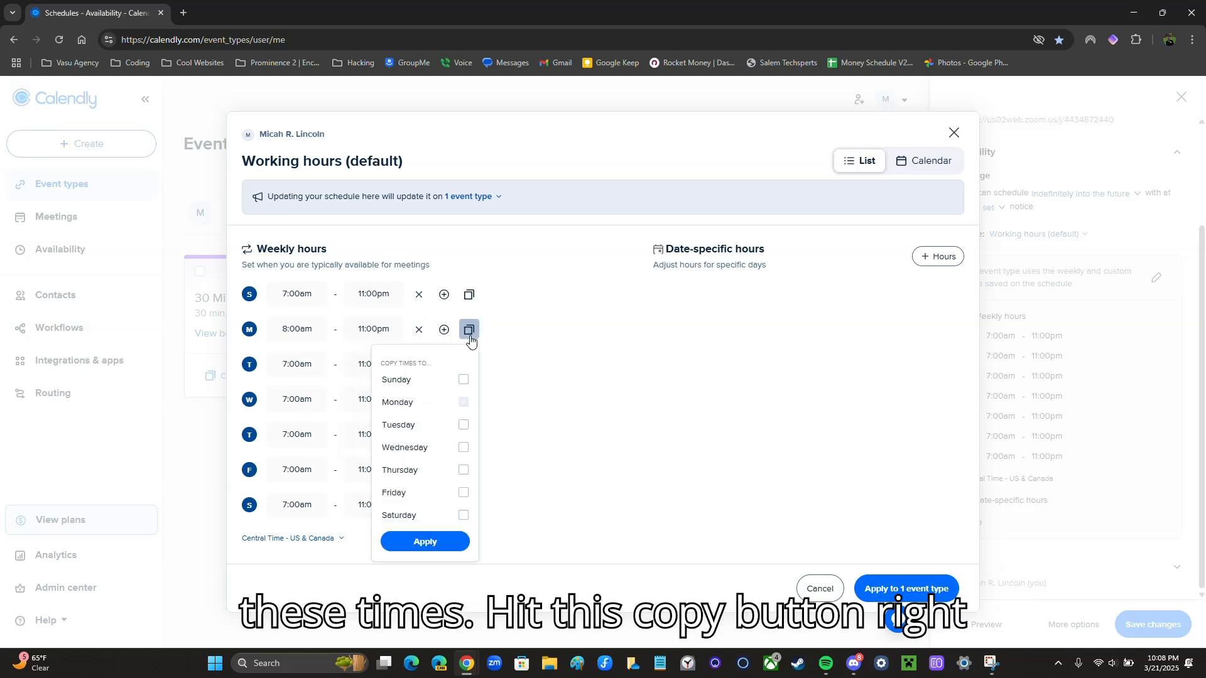
click(464, 379)
click(463, 447)
click(463, 425)
click(463, 493)
click(463, 470)
click(464, 515)
click(439, 541)
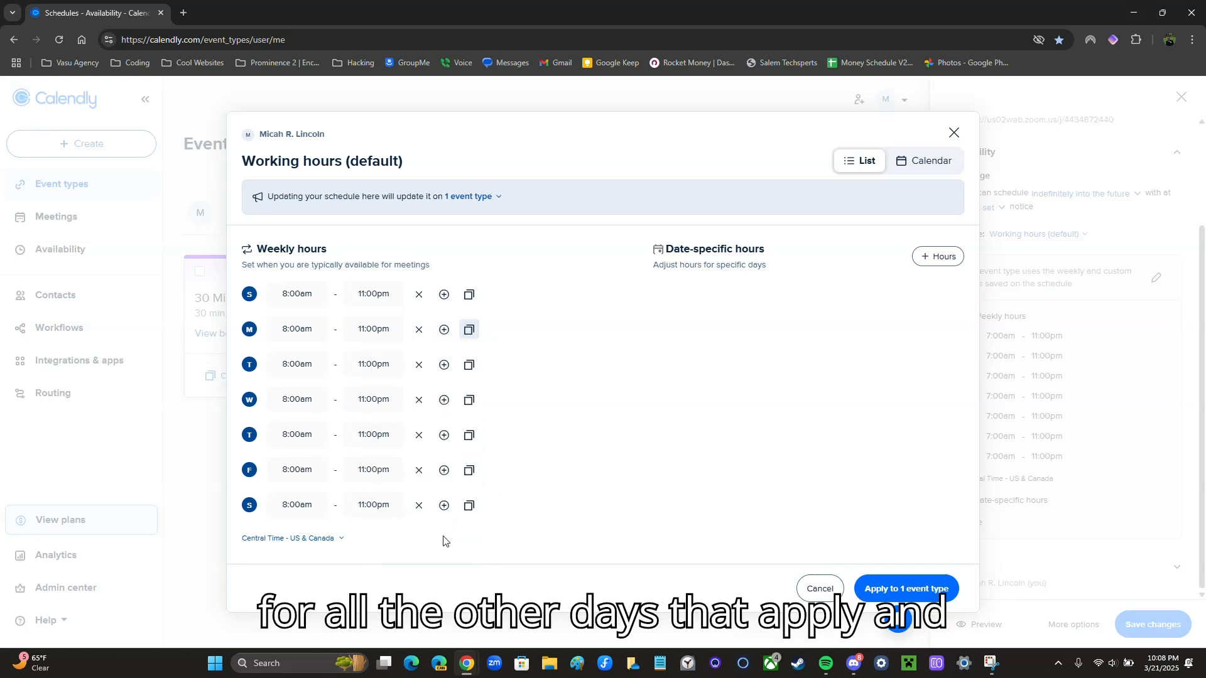
Set Sunday to 7:00am–11:00pm, copy it to every day, and apply it to the 30 Minute Meeting
click(284, 295)
scroll(318, 383, up, 3)
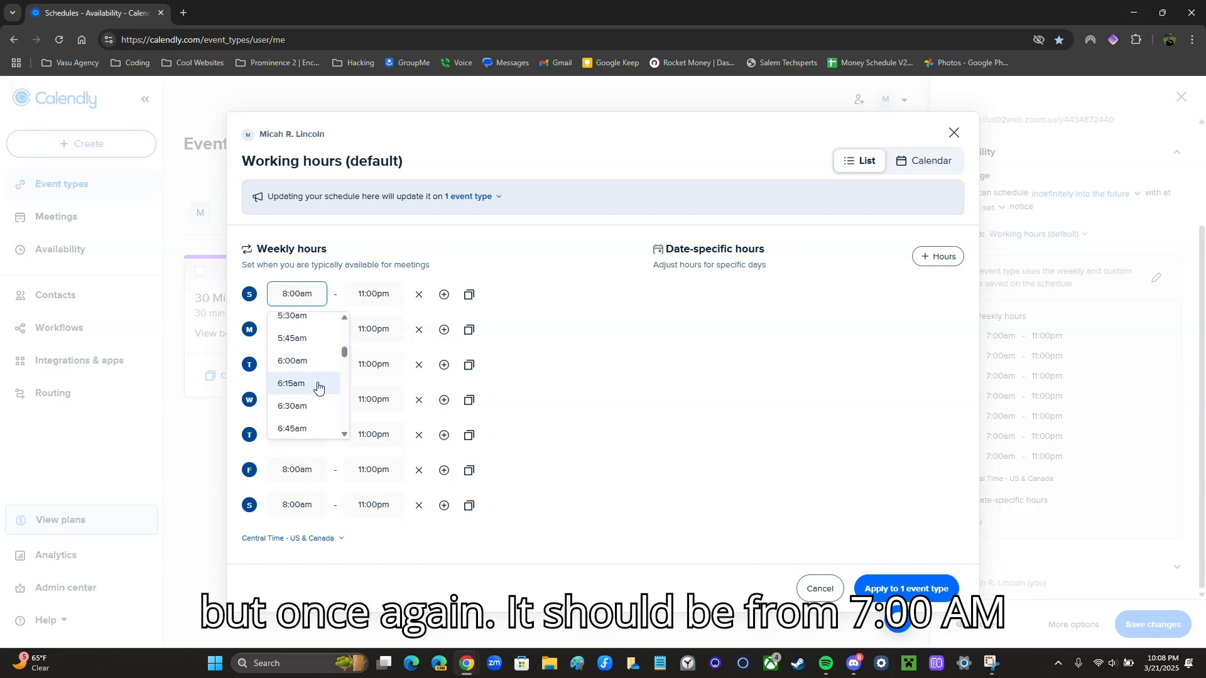
scroll(318, 384, down, 2)
click(304, 337)
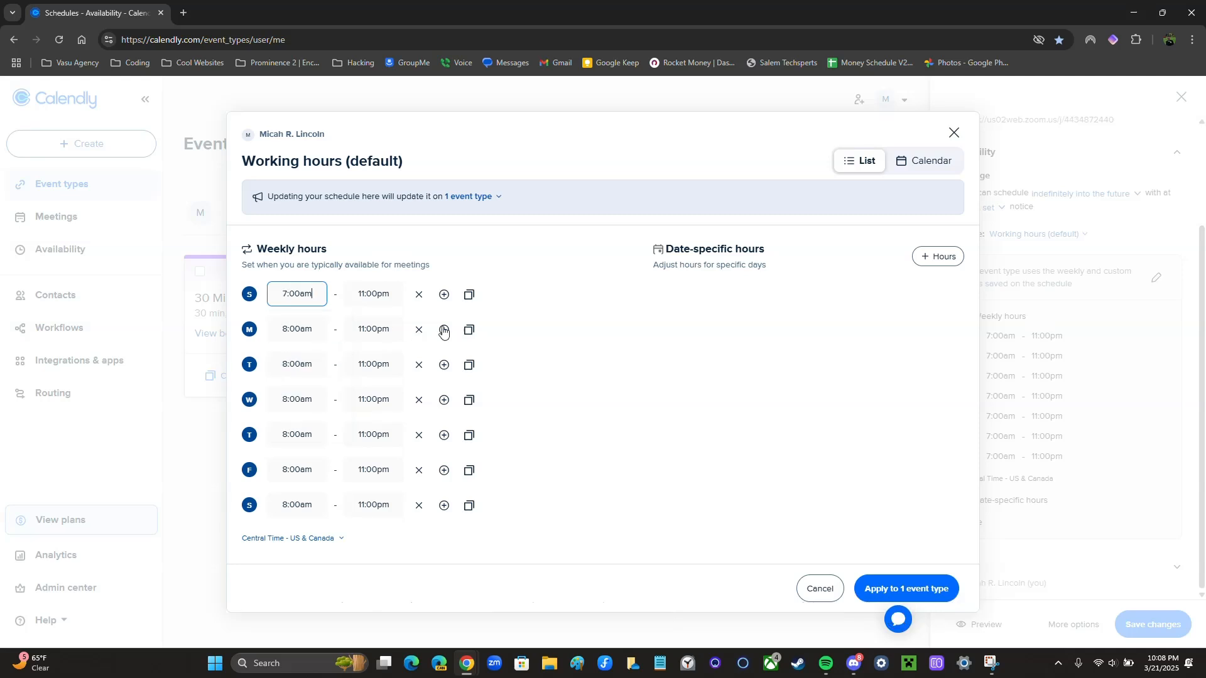
click(468, 302)
click(453, 370)
click(453, 412)
click(455, 390)
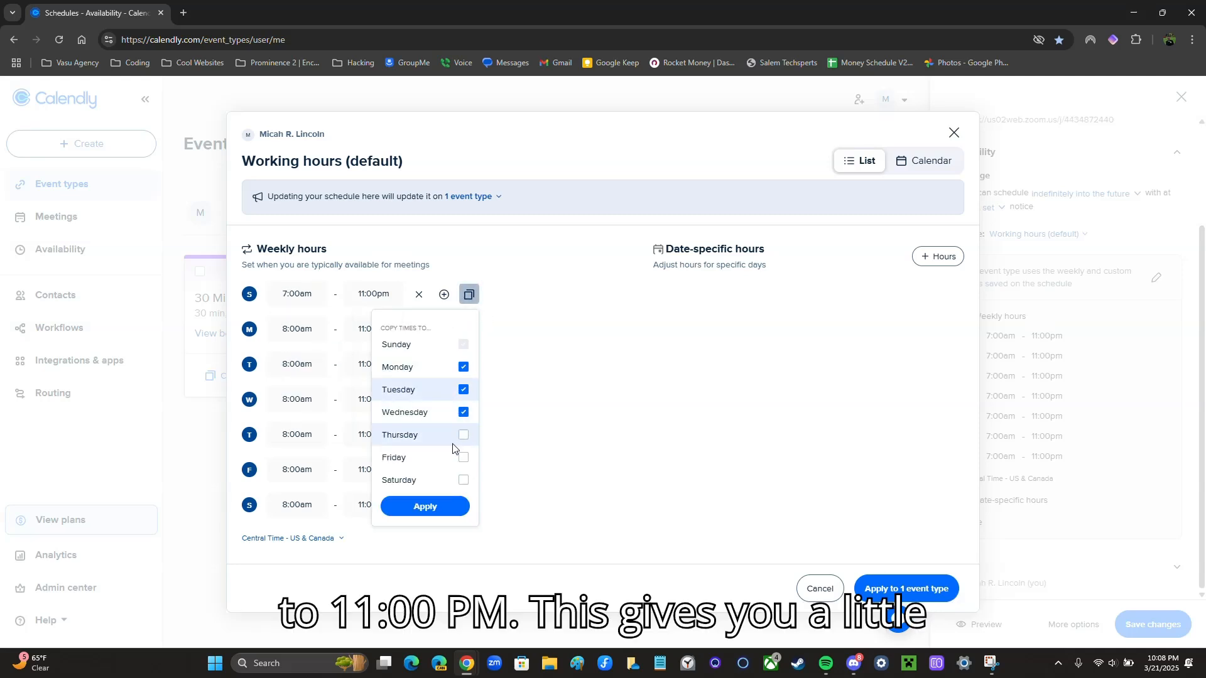
click(463, 457)
click(463, 435)
click(463, 481)
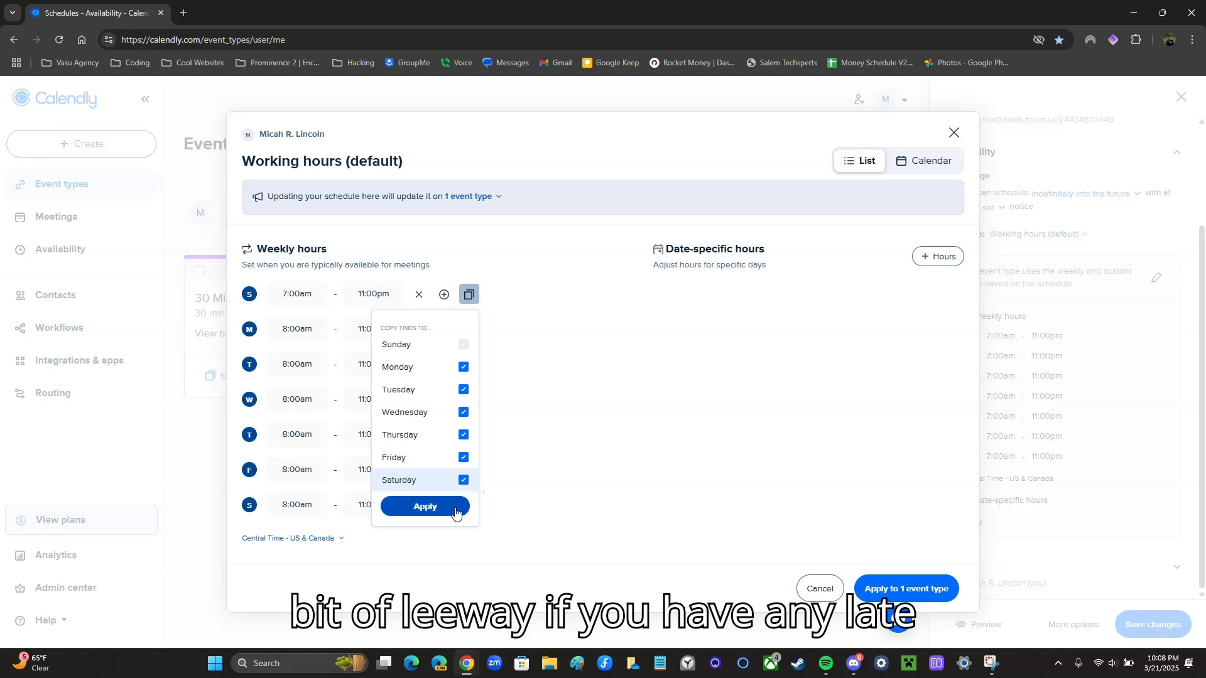
click(426, 507)
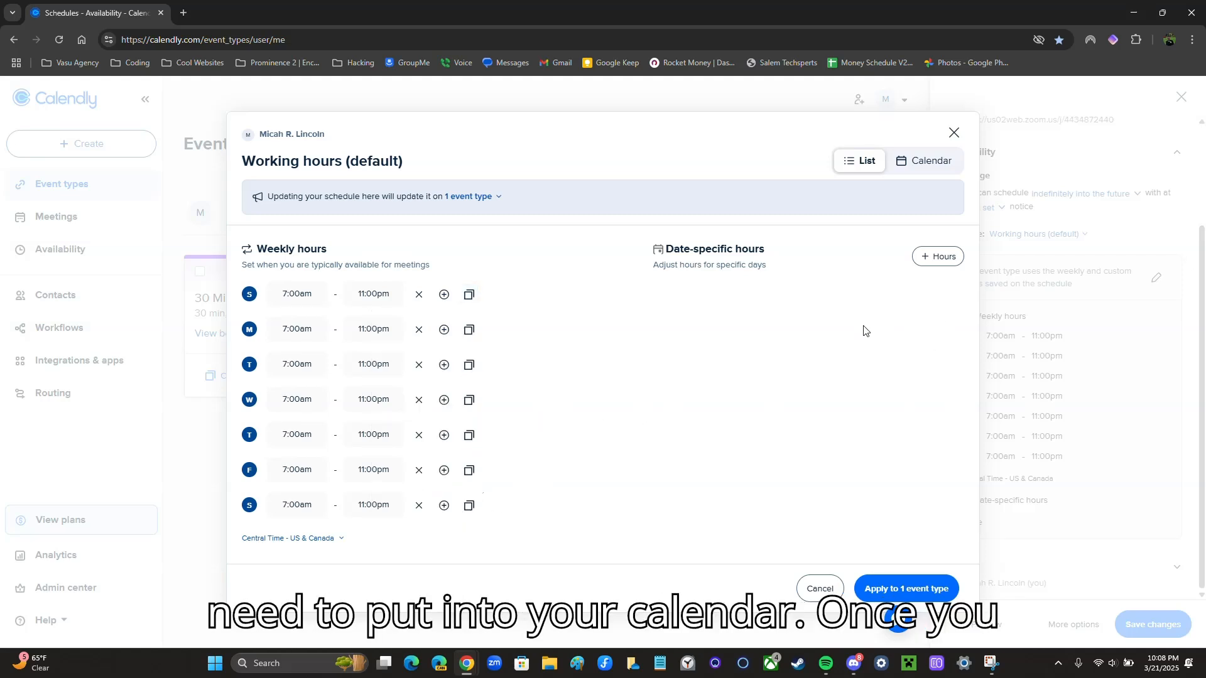
click(915, 590)
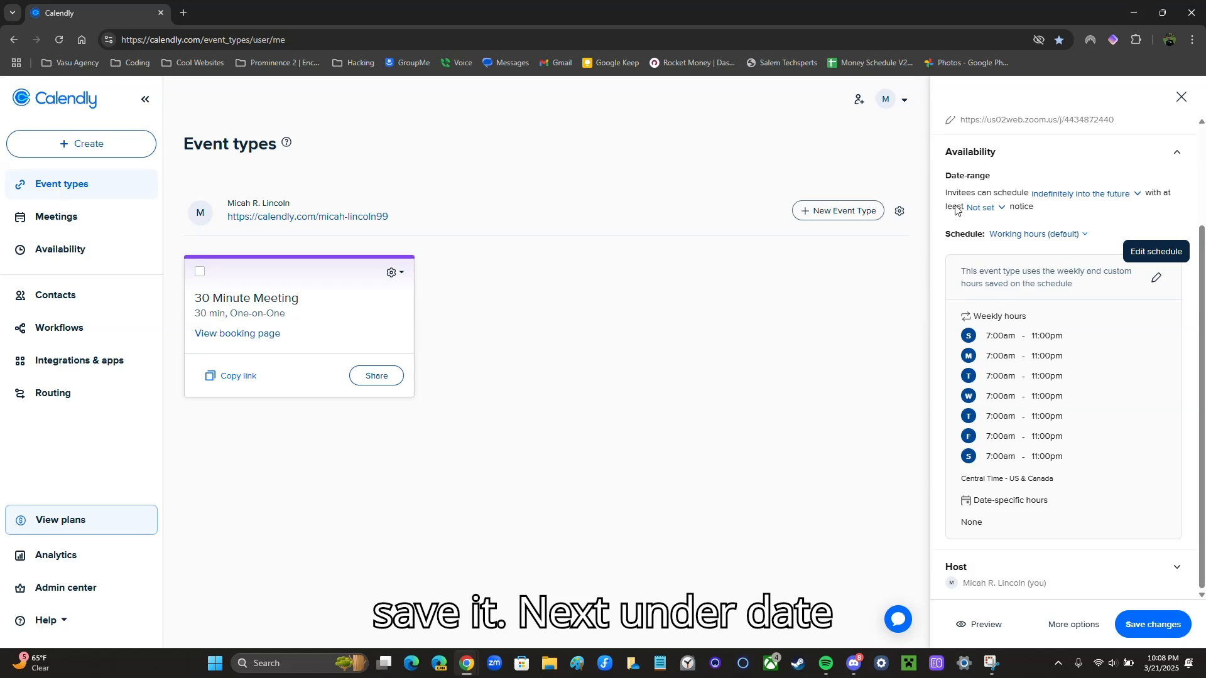
drag(945, 177, 991, 182)
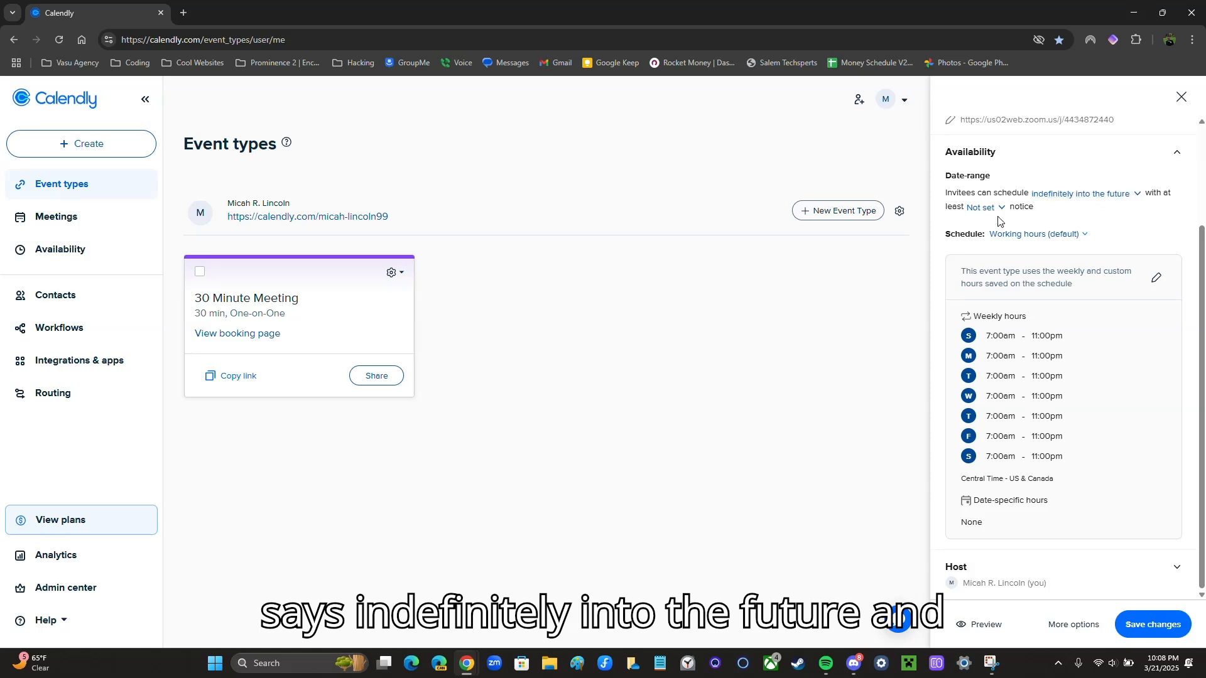
Leave the date range indefinite and minimum notice Not set, then save the event
click(1059, 196)
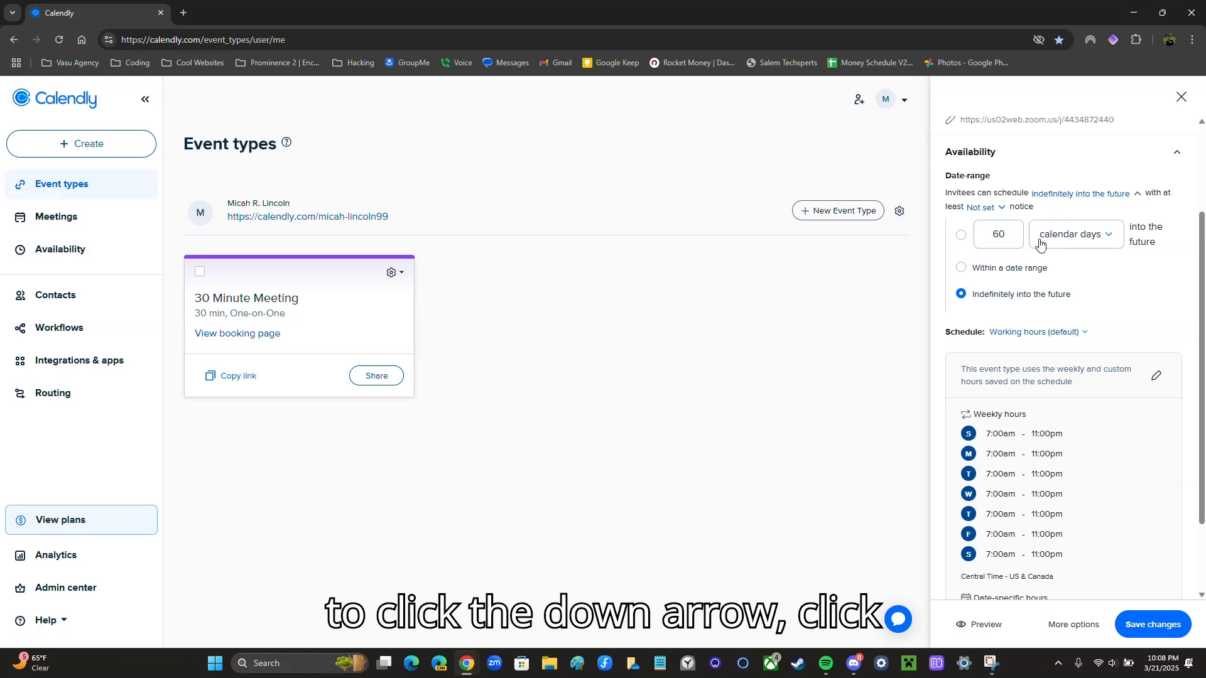
click(993, 211)
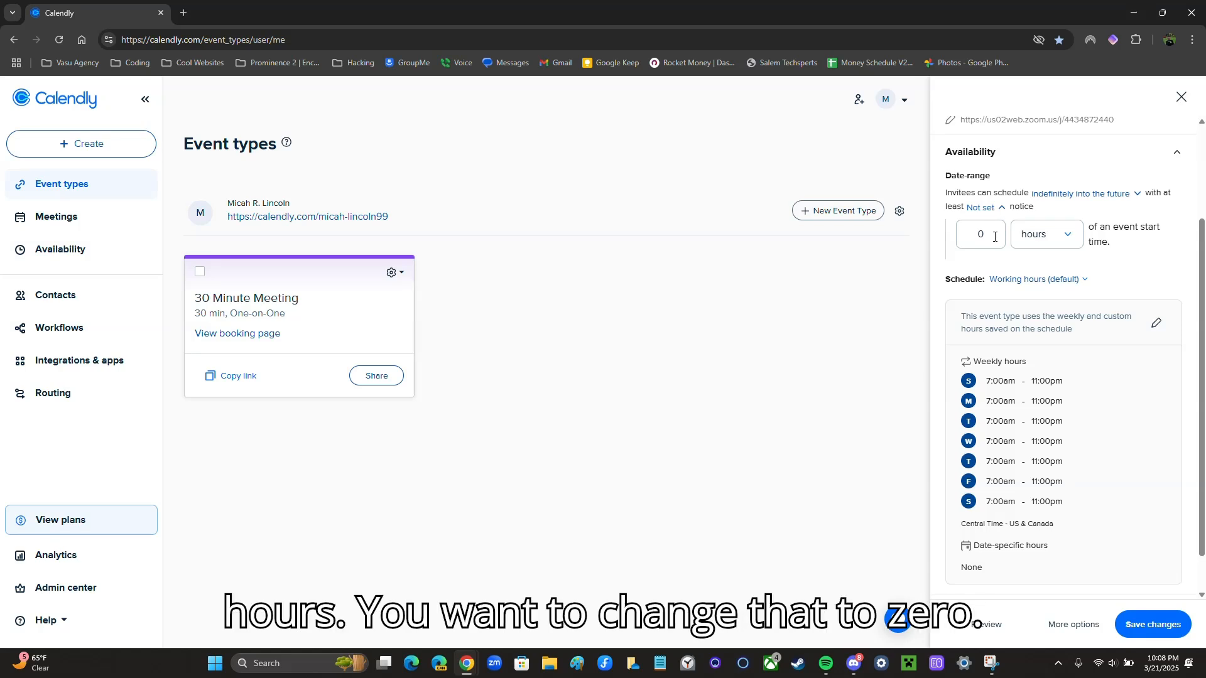
click(997, 210)
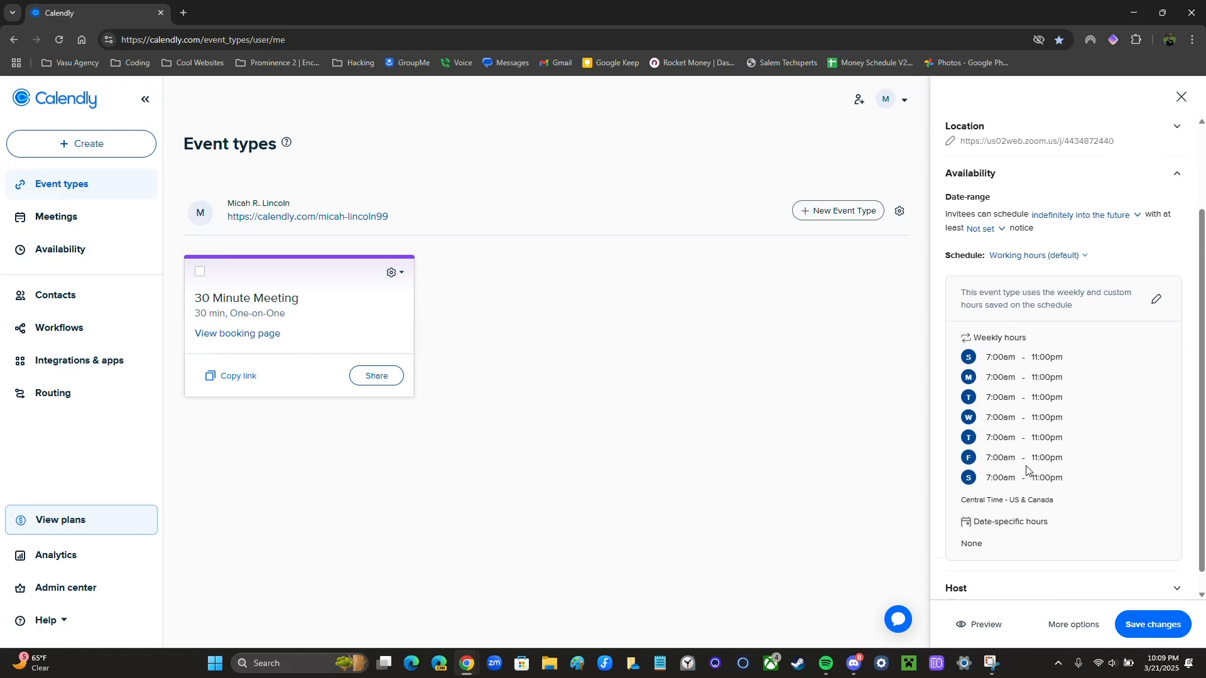
click(1086, 626)
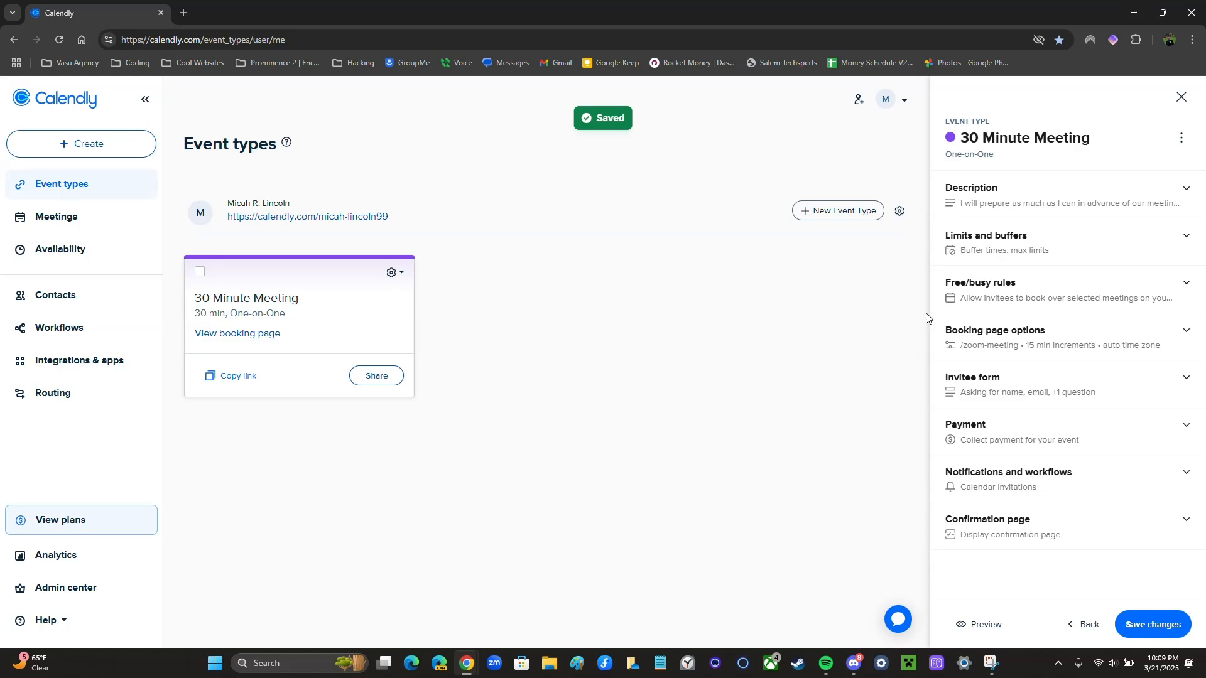
click(1011, 209)
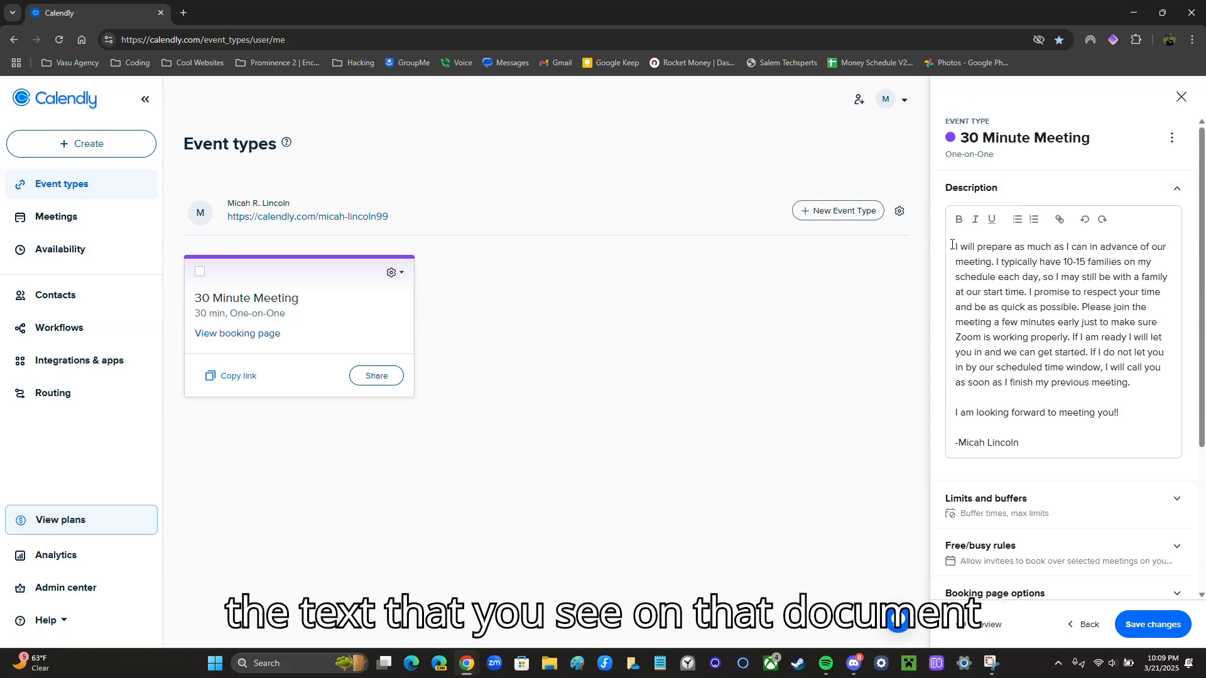
click(1031, 447)
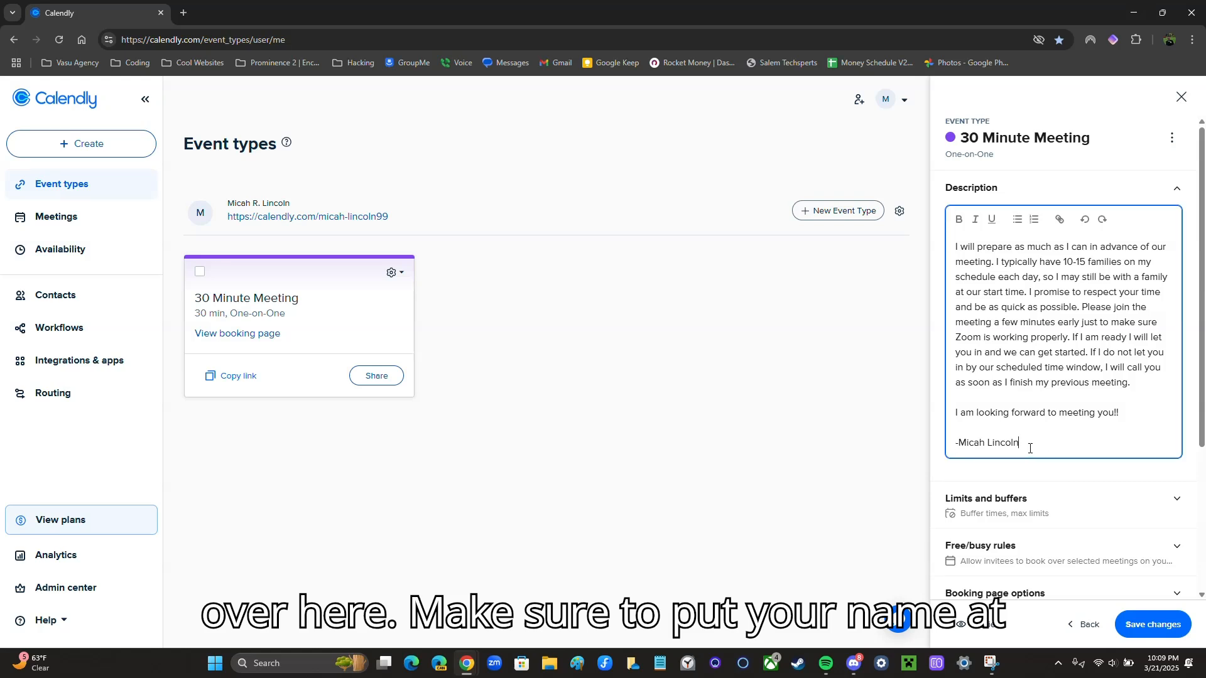
click(1171, 195)
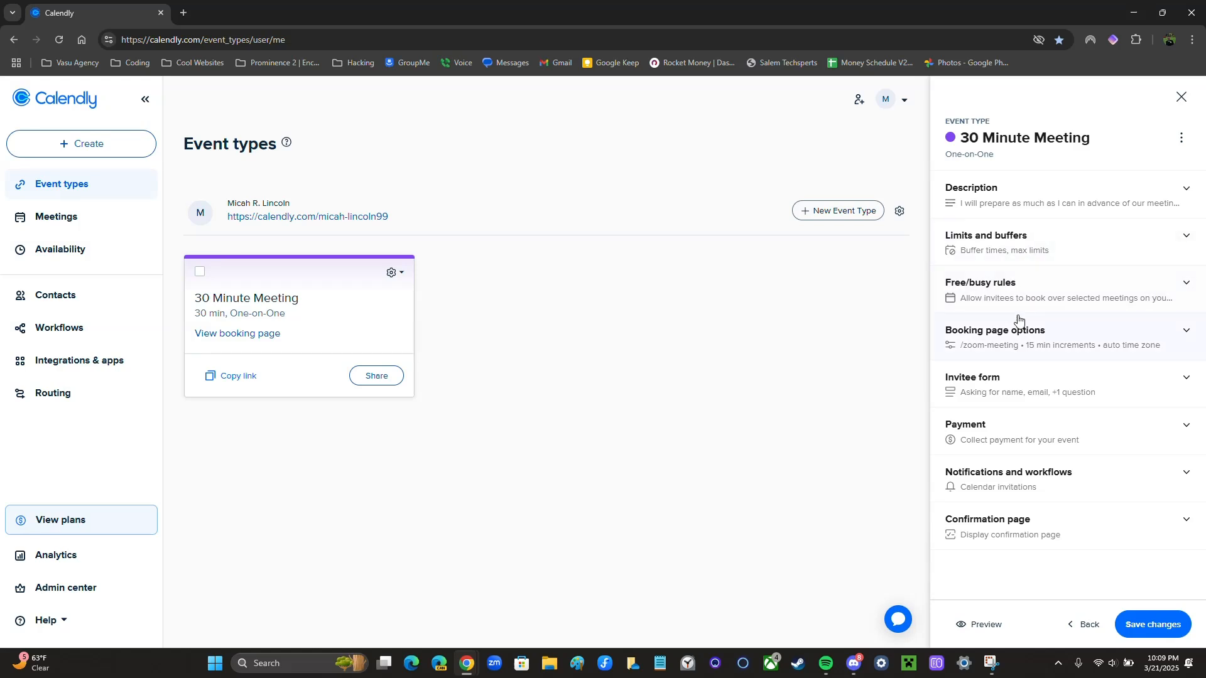
Expand Booking page options and check the zoom-meeting slug
click(1093, 337)
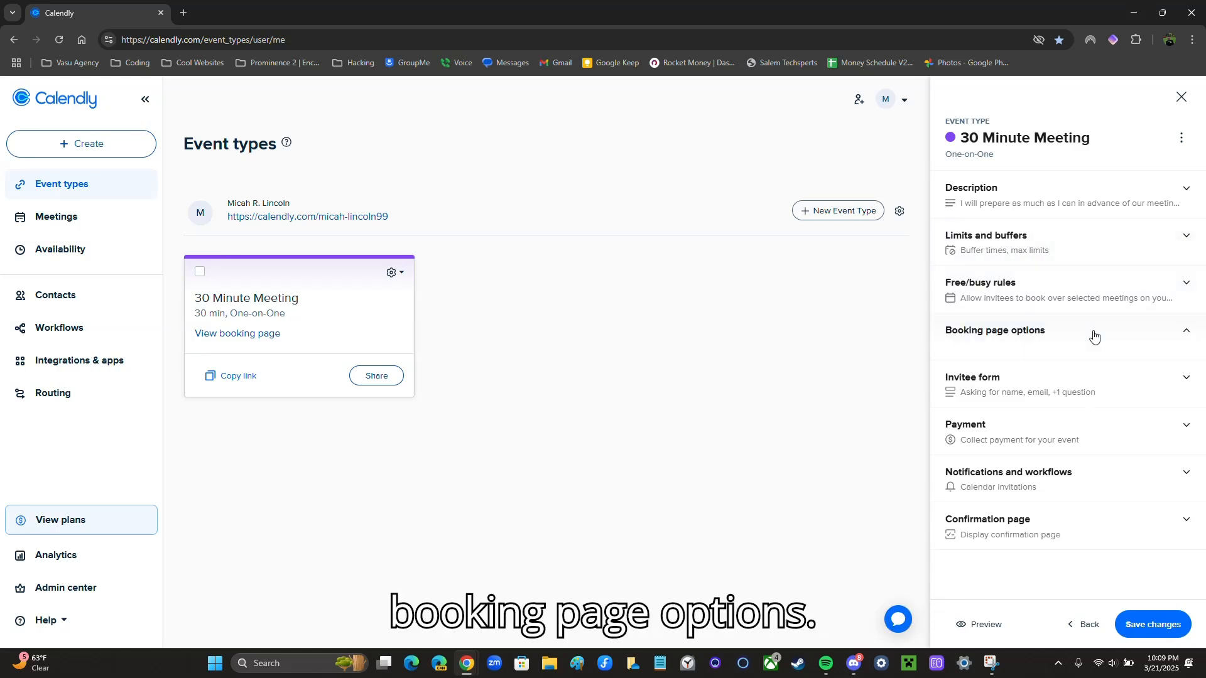
scroll(1094, 337, down, 1)
drag(1069, 312, 948, 315)
drag(1025, 313, 947, 309)
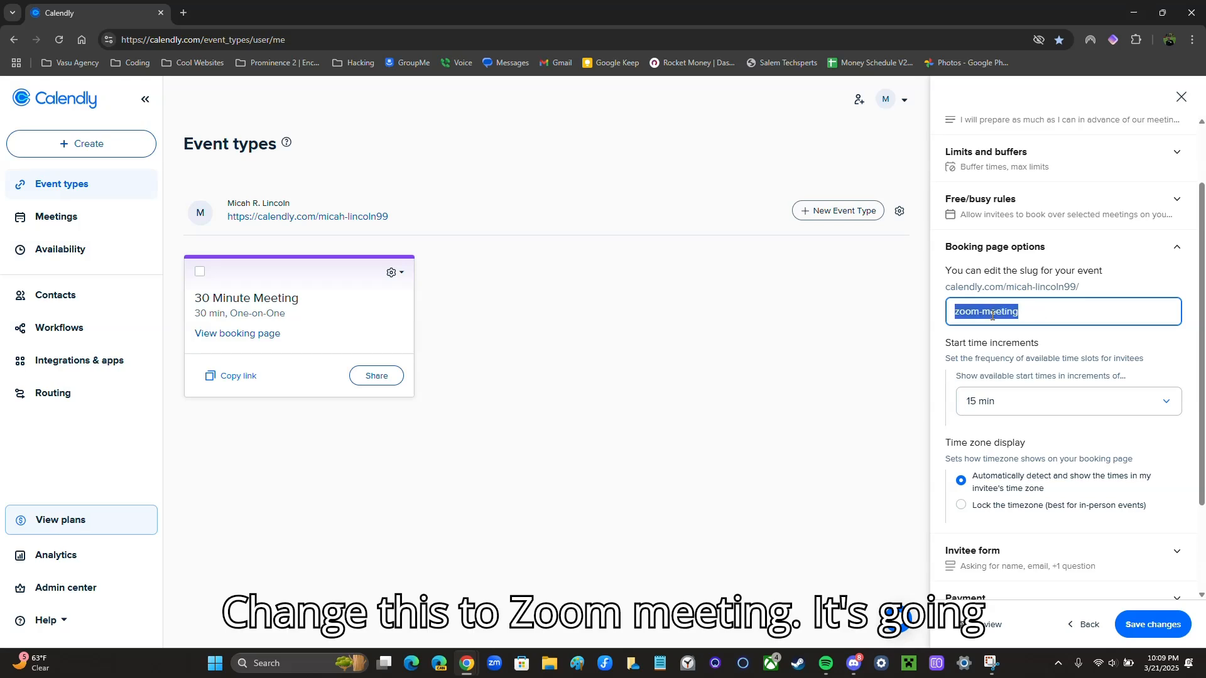
click(992, 314)
drag(1035, 315, 946, 313)
click(964, 313)
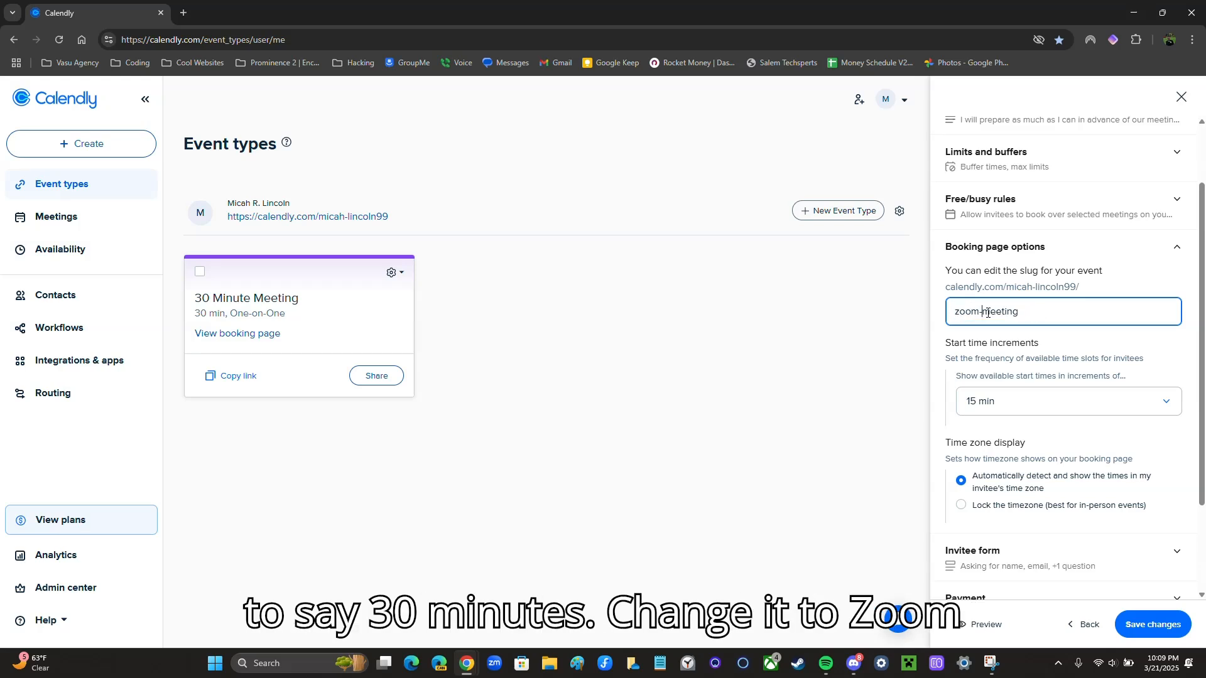
scroll(971, 293, down, 1)
Keep start time increments at 15 min and save the booking page options
click(1037, 323)
click(1012, 404)
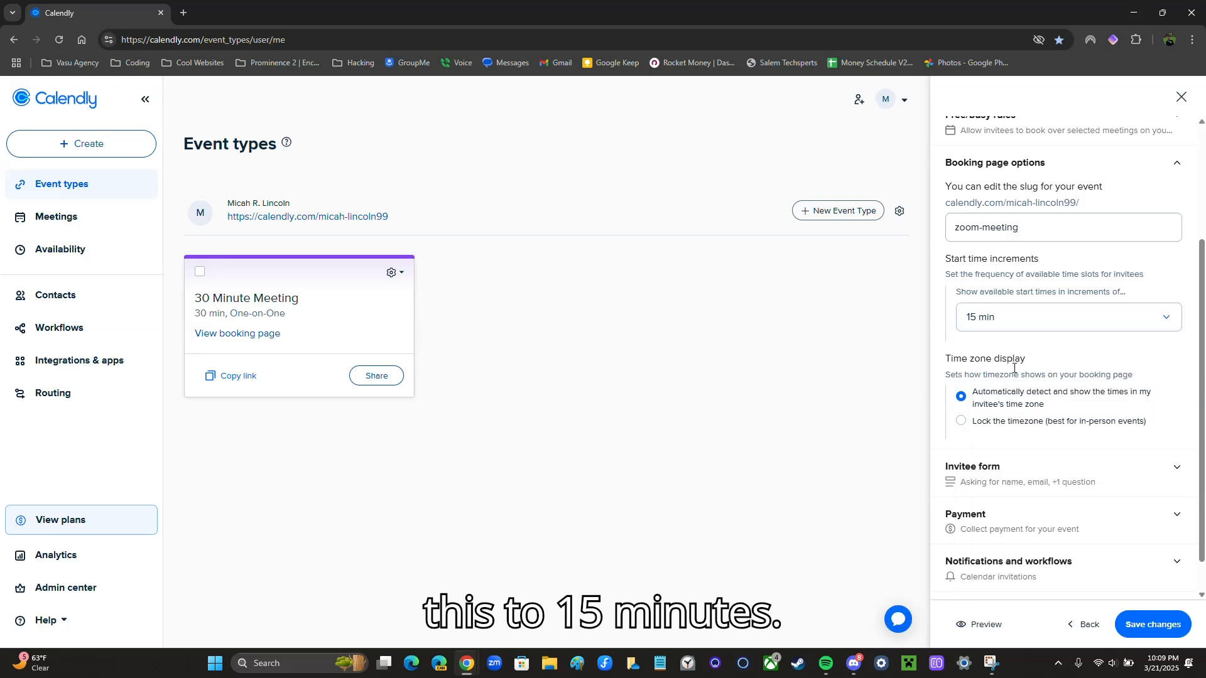
scroll(1005, 341, down, 1)
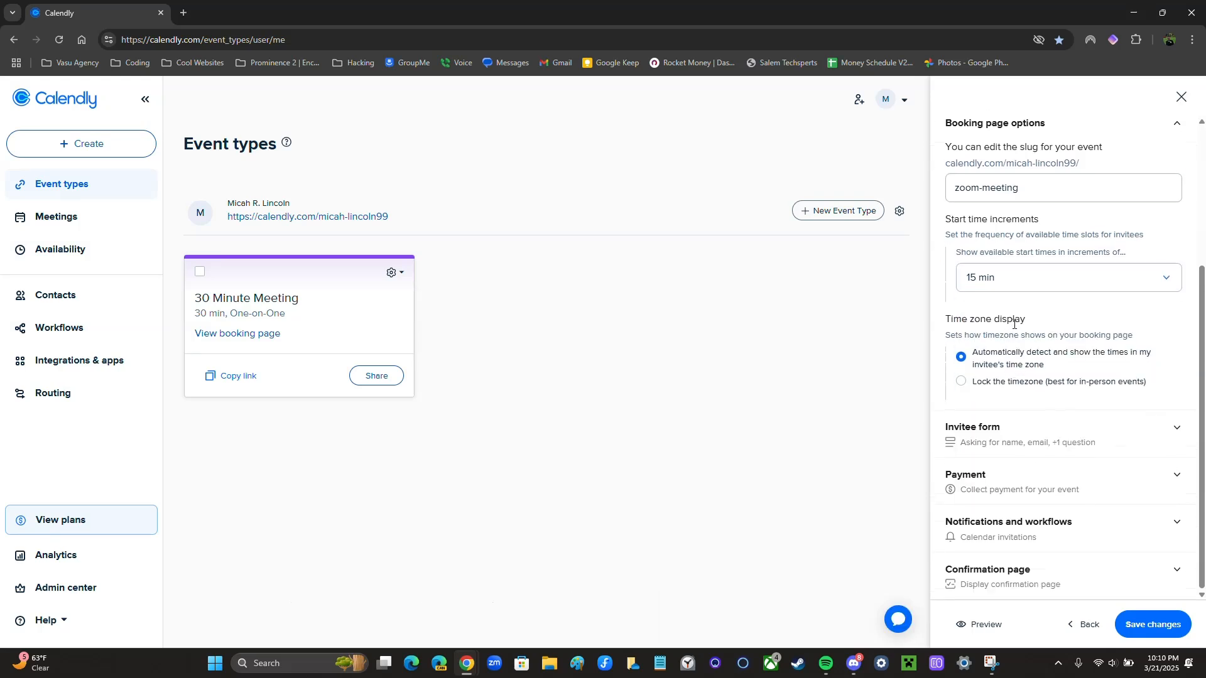
drag(1041, 319, 951, 319)
click(950, 320)
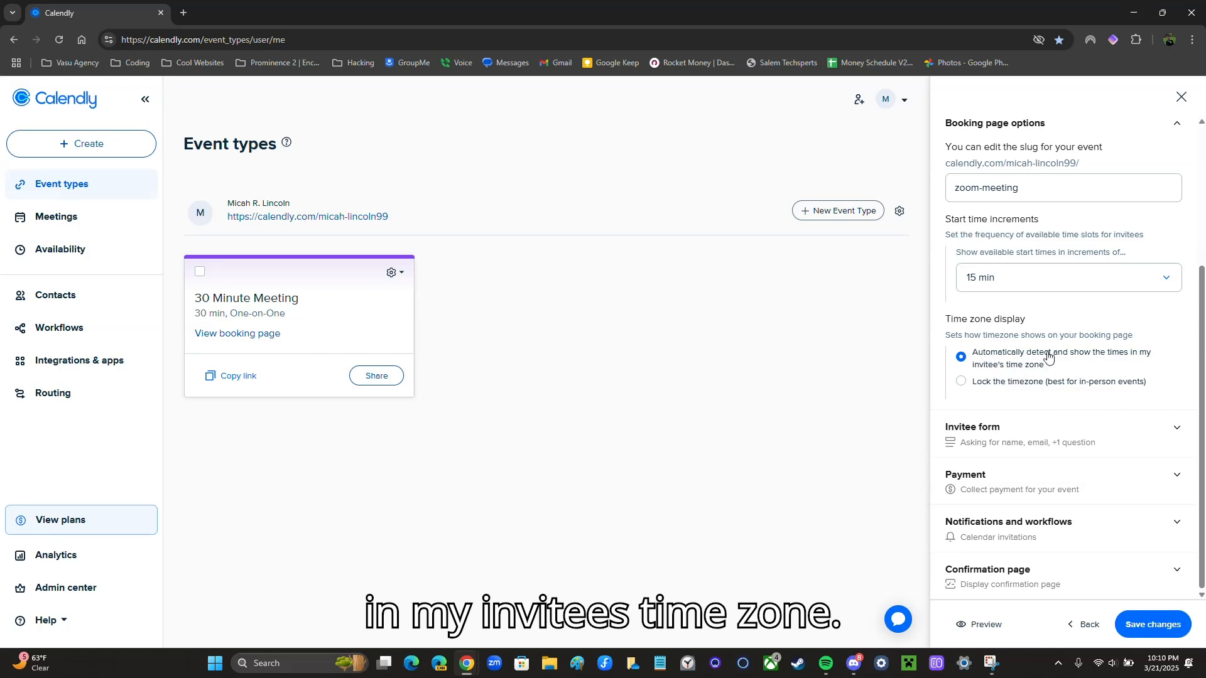
scroll(1030, 216, up, 2)
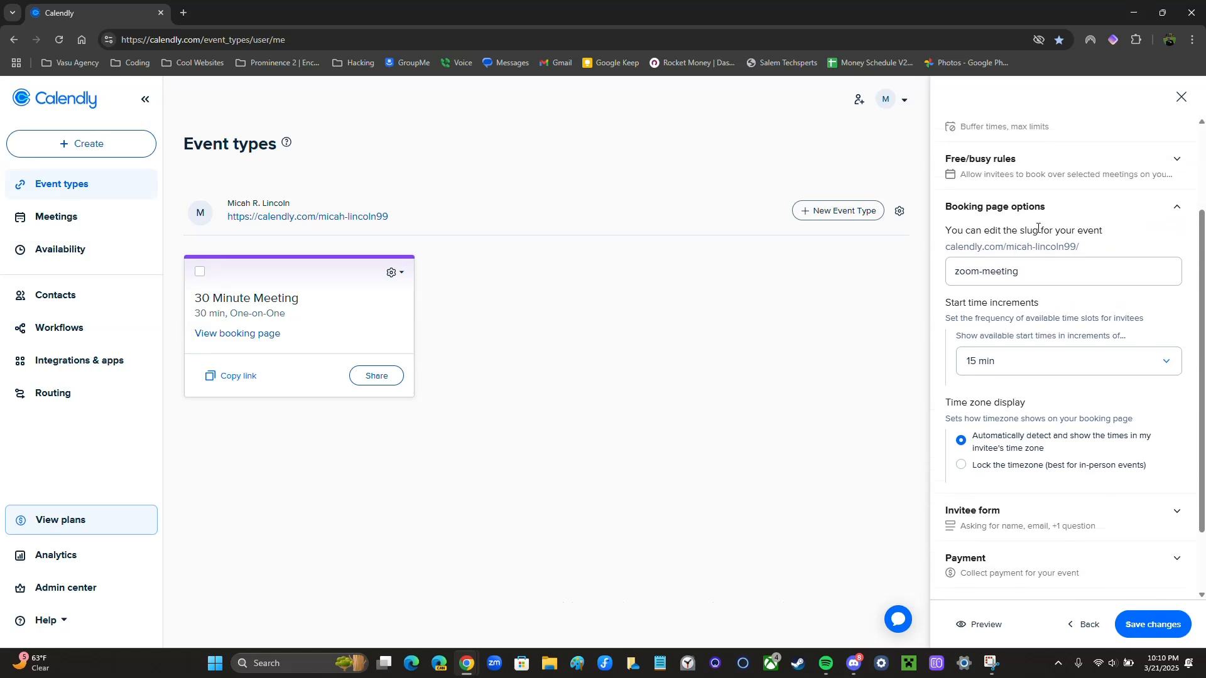
click(1087, 217)
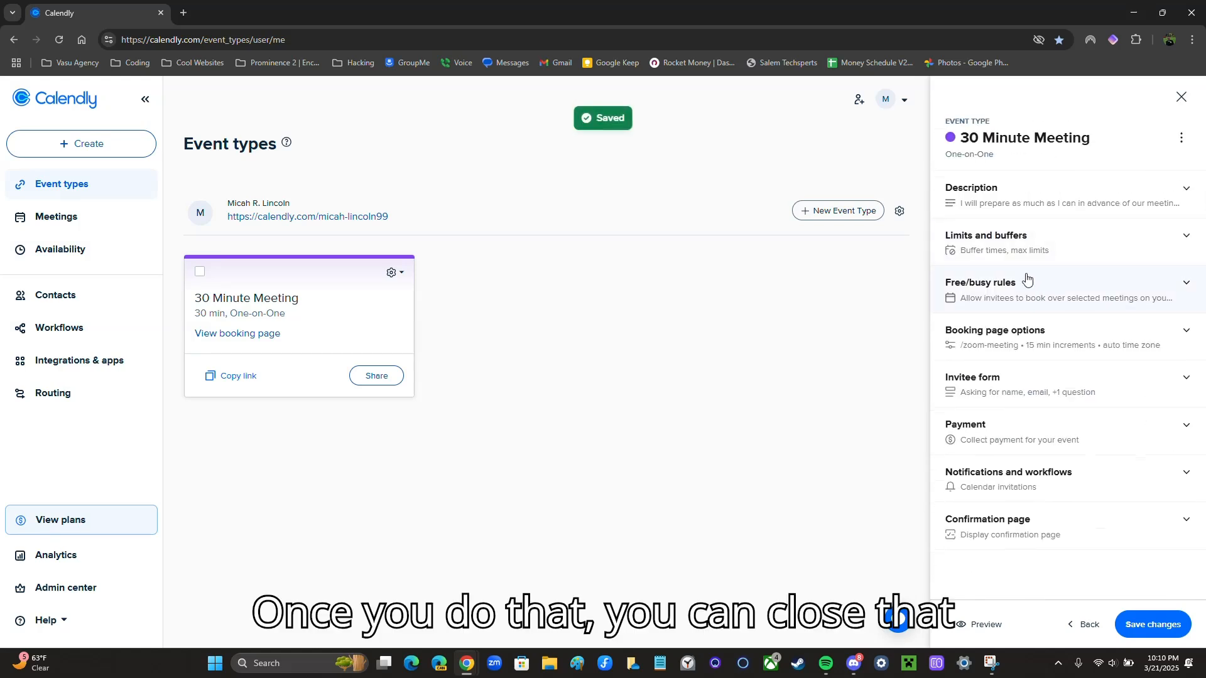
Switch the invitee form's preparation question Off, leaving only name and email, and save
click(1075, 393)
scroll(1075, 393, down, 2)
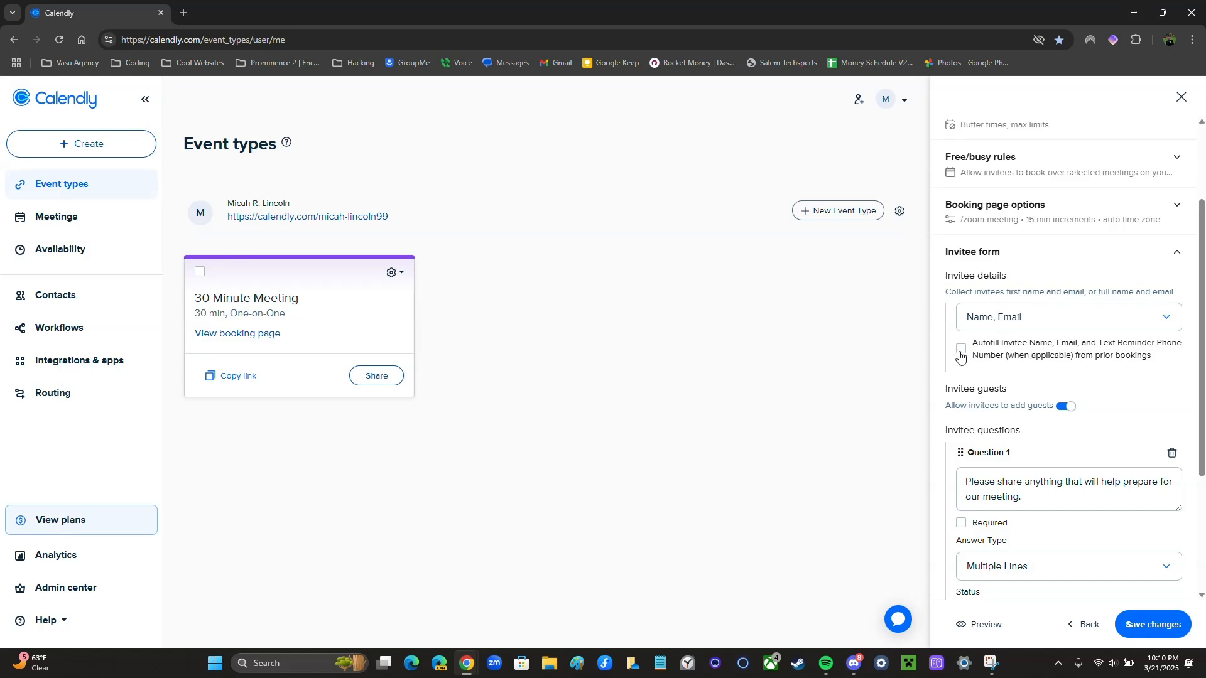
scroll(1067, 316, down, 2)
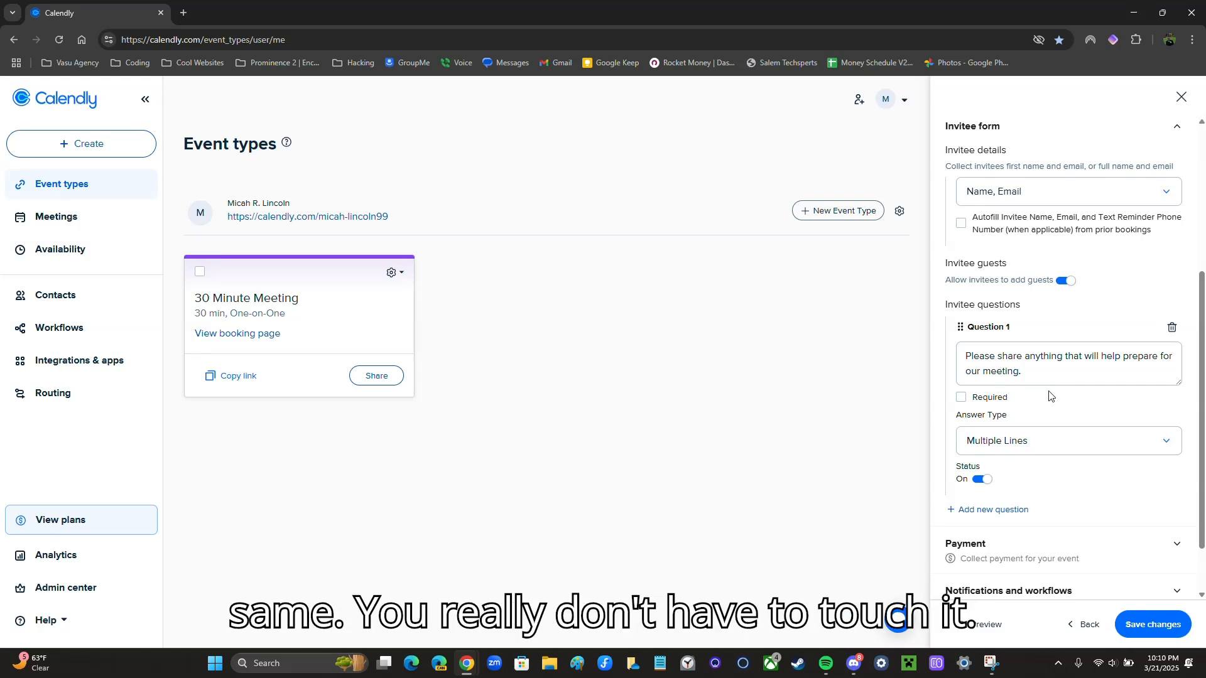
scroll(1050, 395, up, 1)
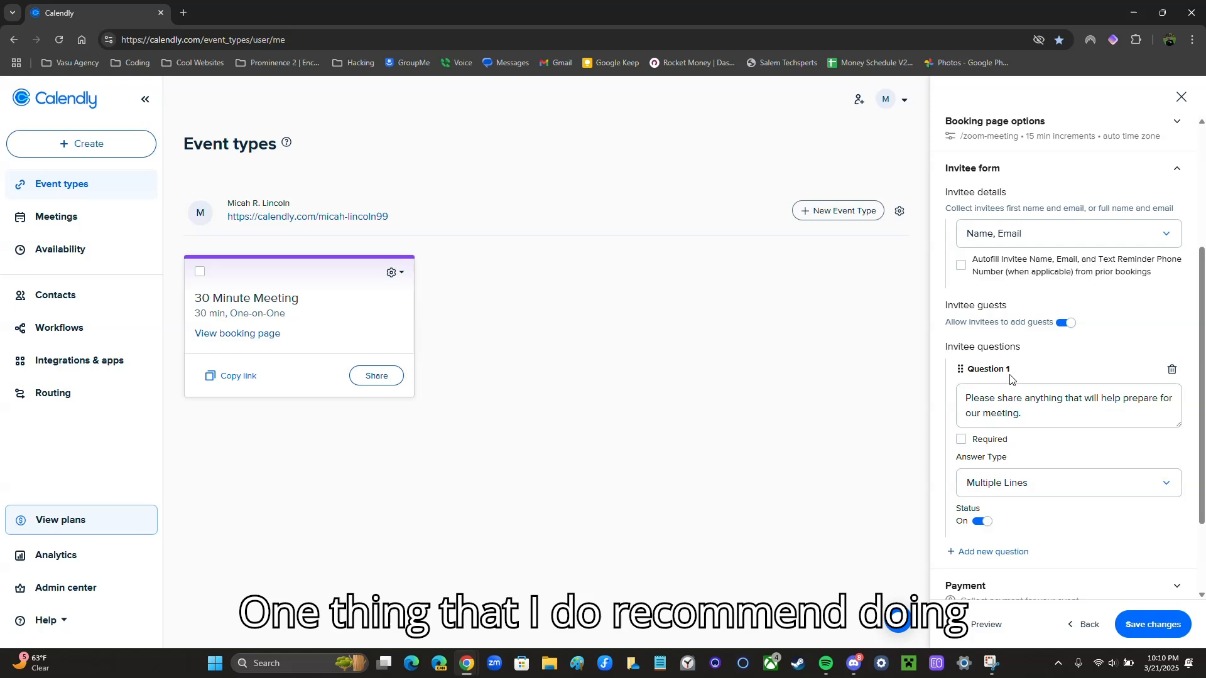
click(982, 522)
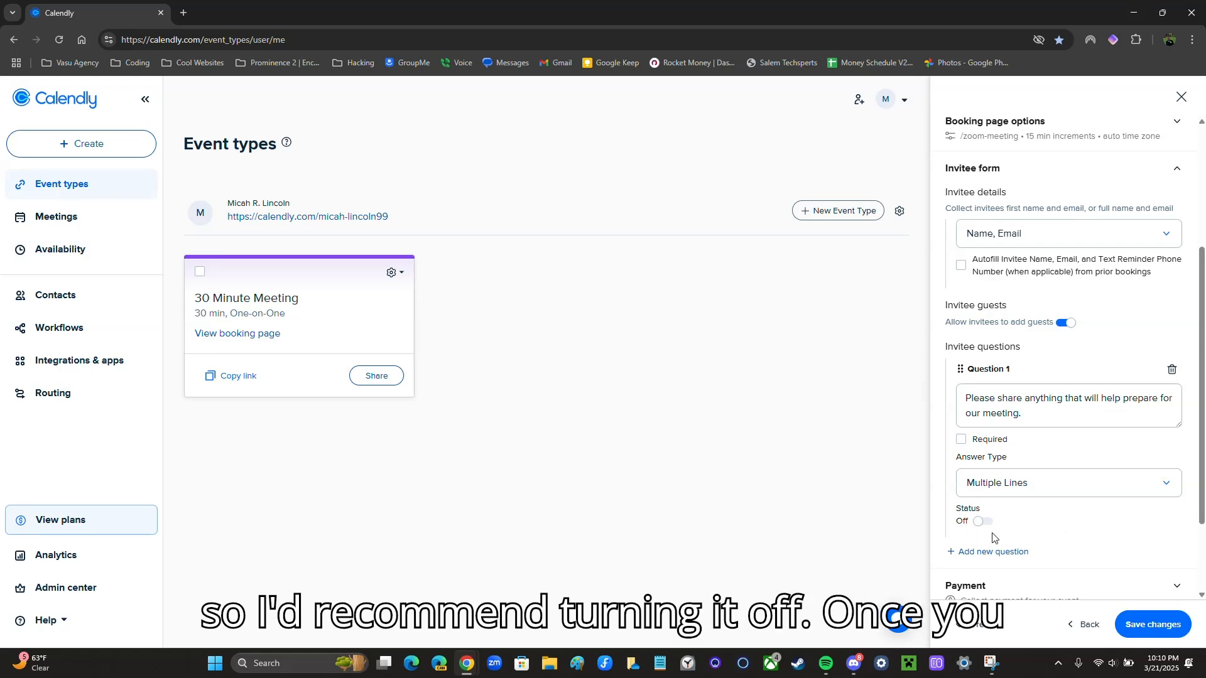
click(1151, 170)
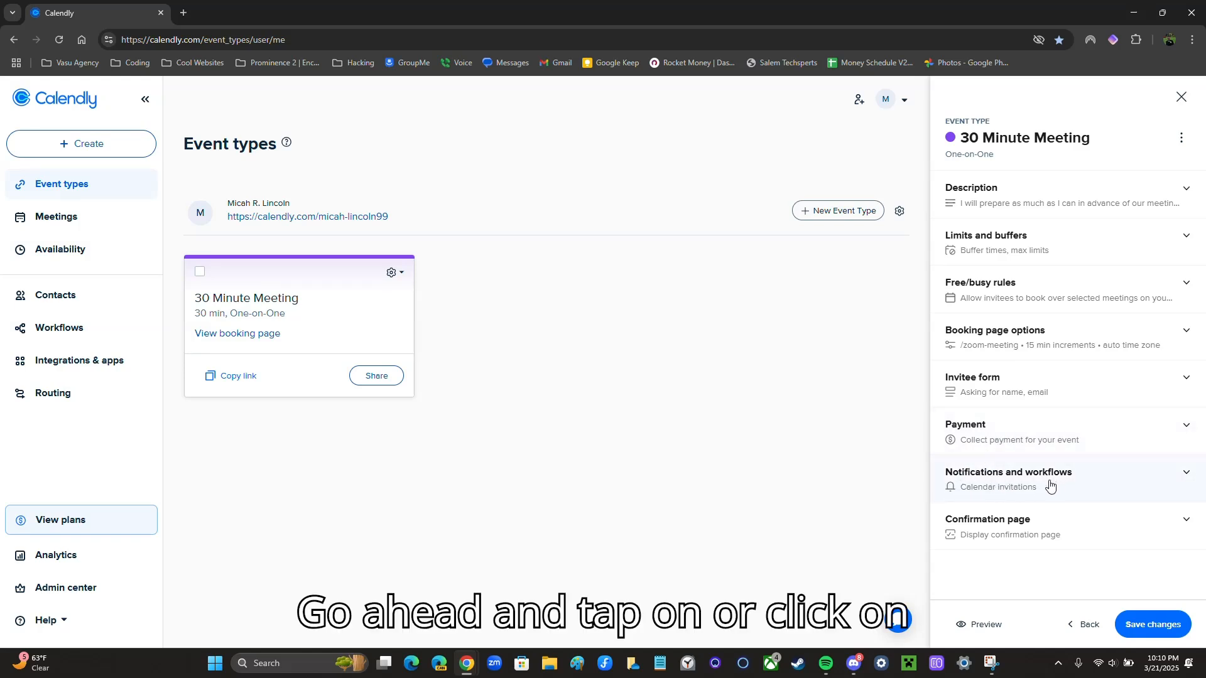
click(1106, 486)
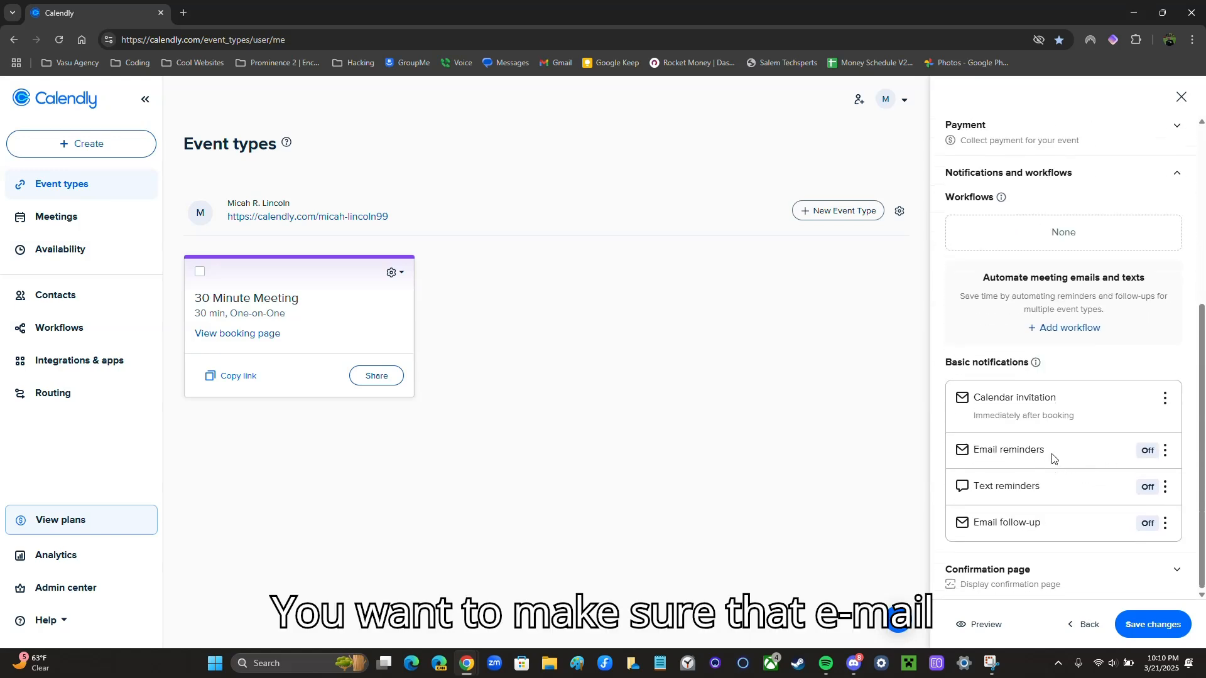
drag(966, 452, 1110, 452)
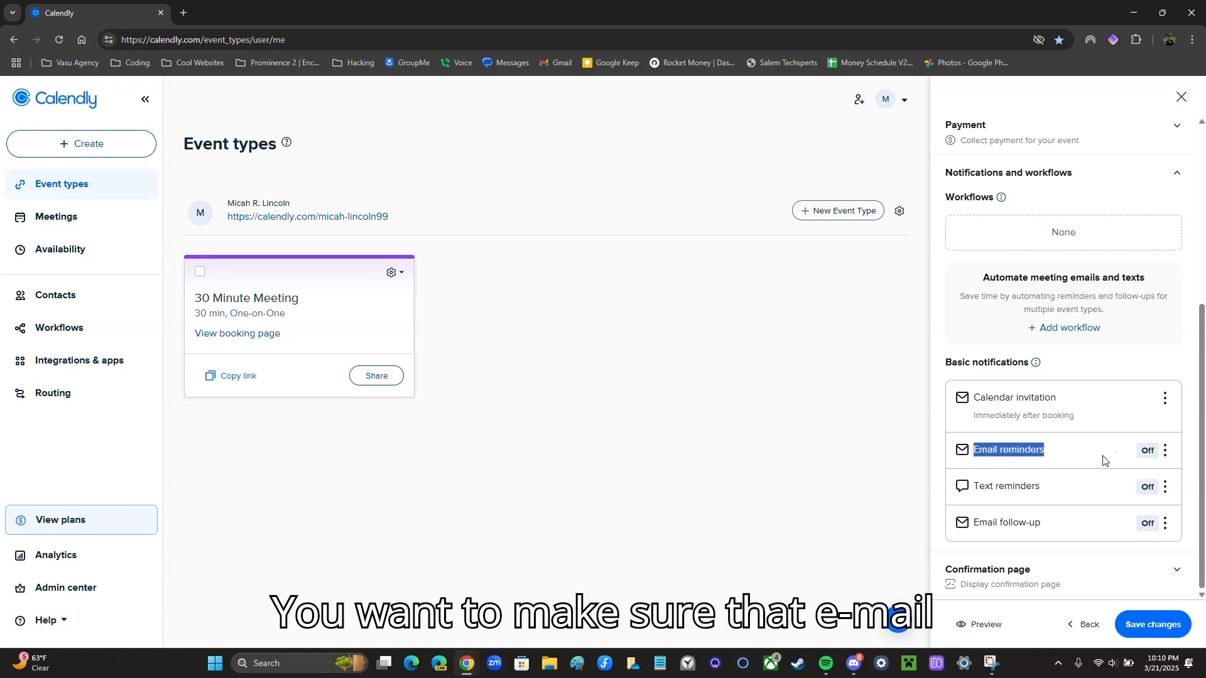
drag(955, 485, 1099, 488)
drag(967, 526, 1082, 531)
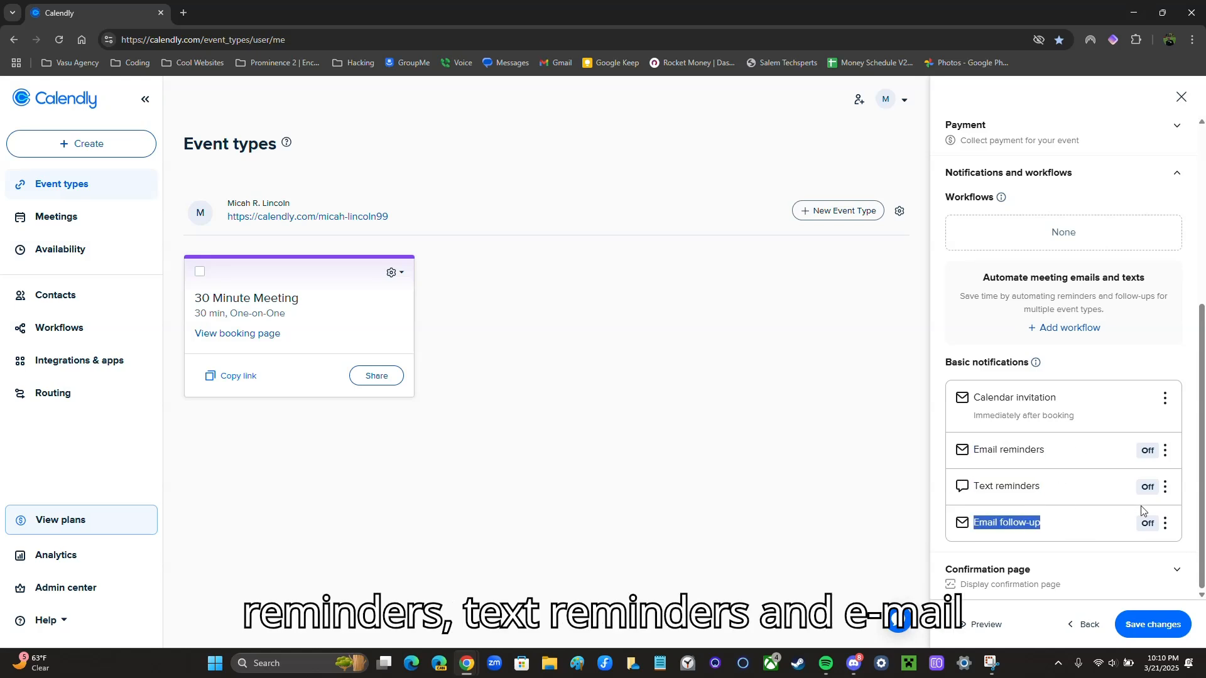
drag(972, 398, 1098, 407)
click(1091, 409)
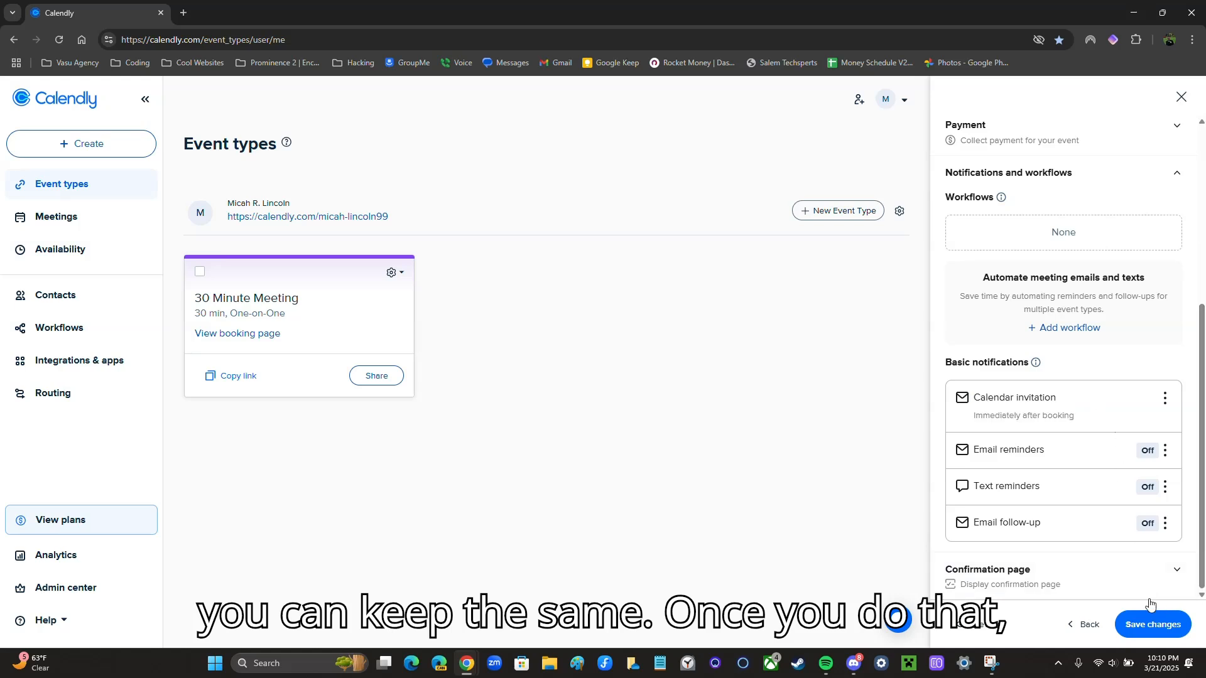
click(1154, 187)
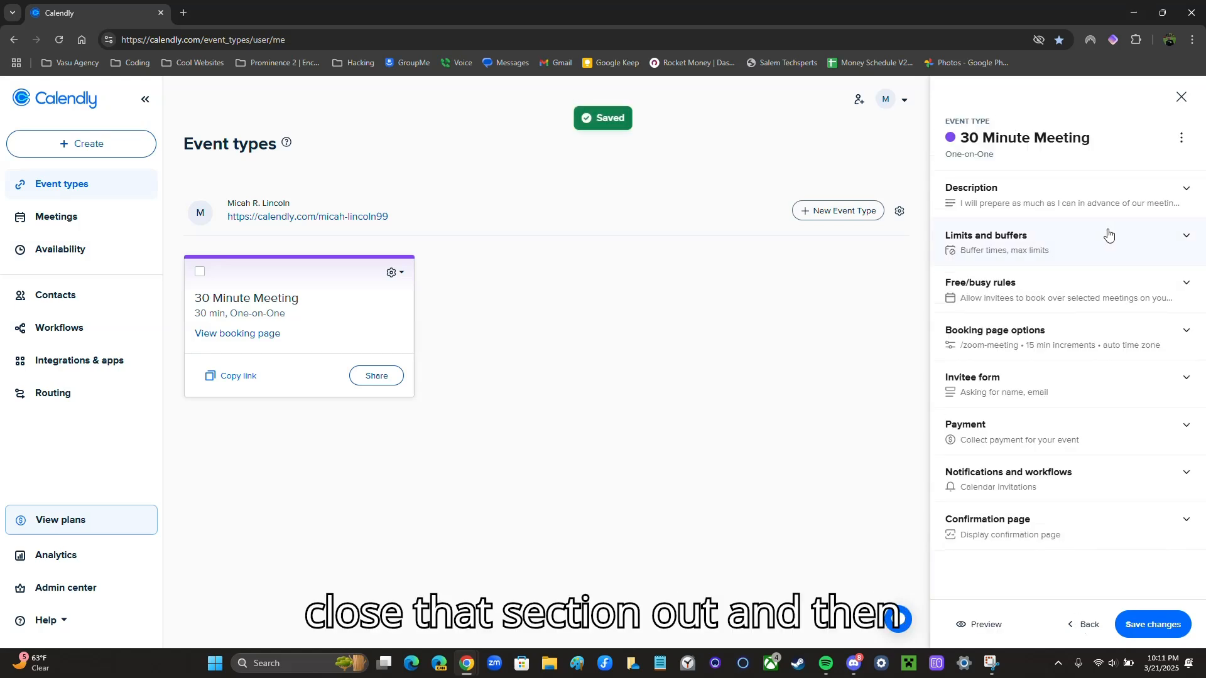
Keep the confirmation page's 'Schedule another event' link On, save, and close the event editor
click(1044, 523)
scroll(1049, 493, down, 1)
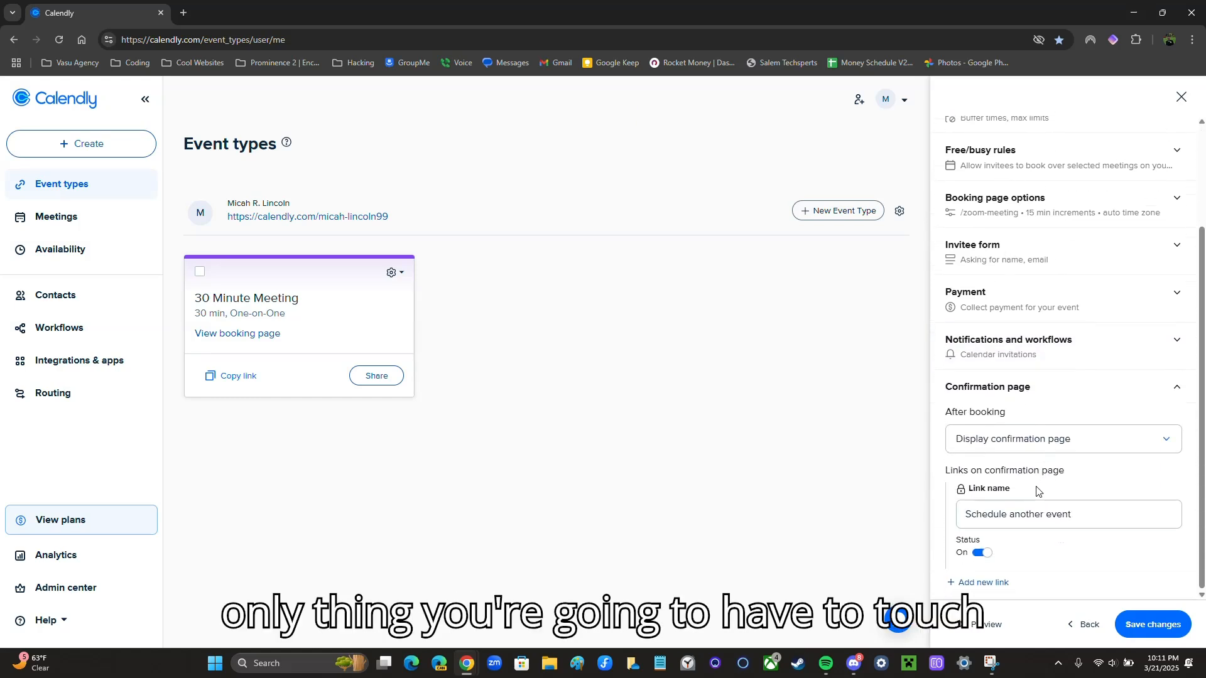
click(979, 554)
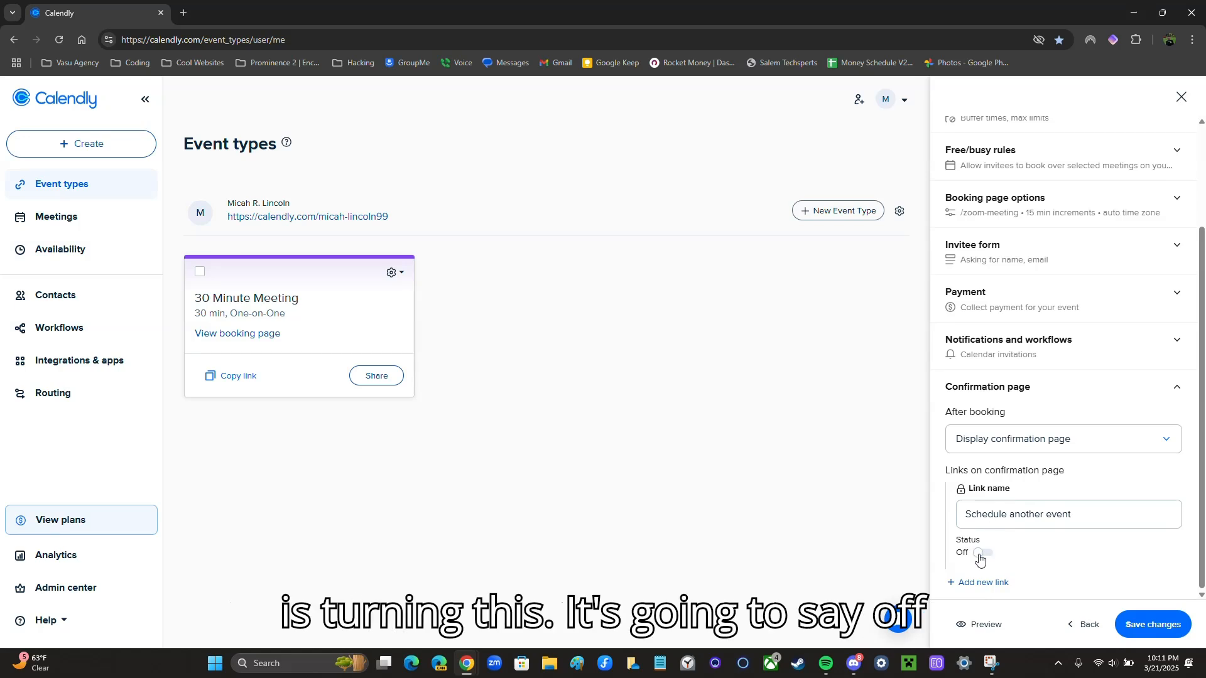
click(984, 555)
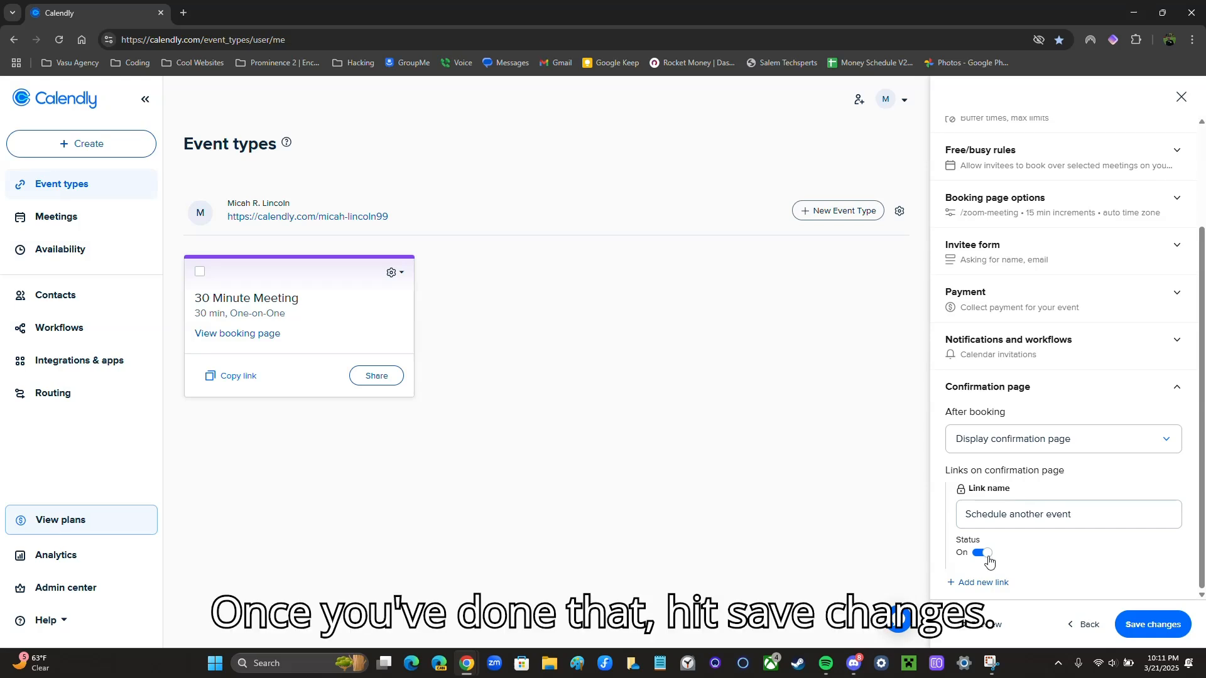
click(1159, 625)
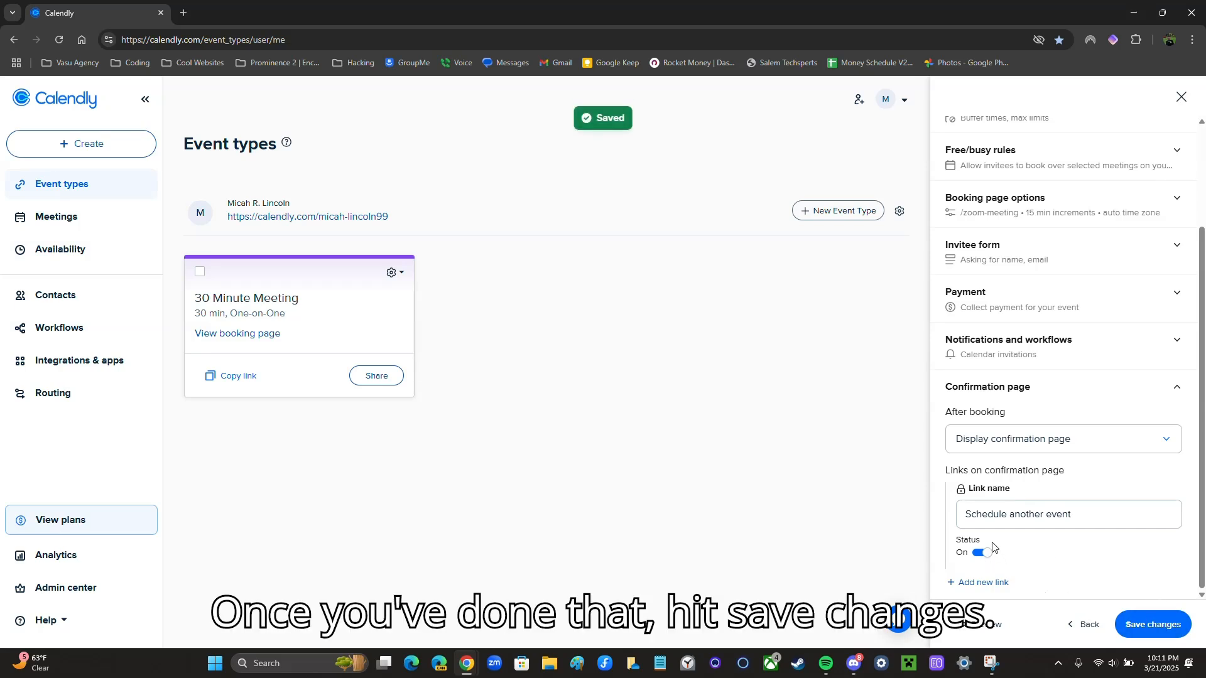
click(1068, 386)
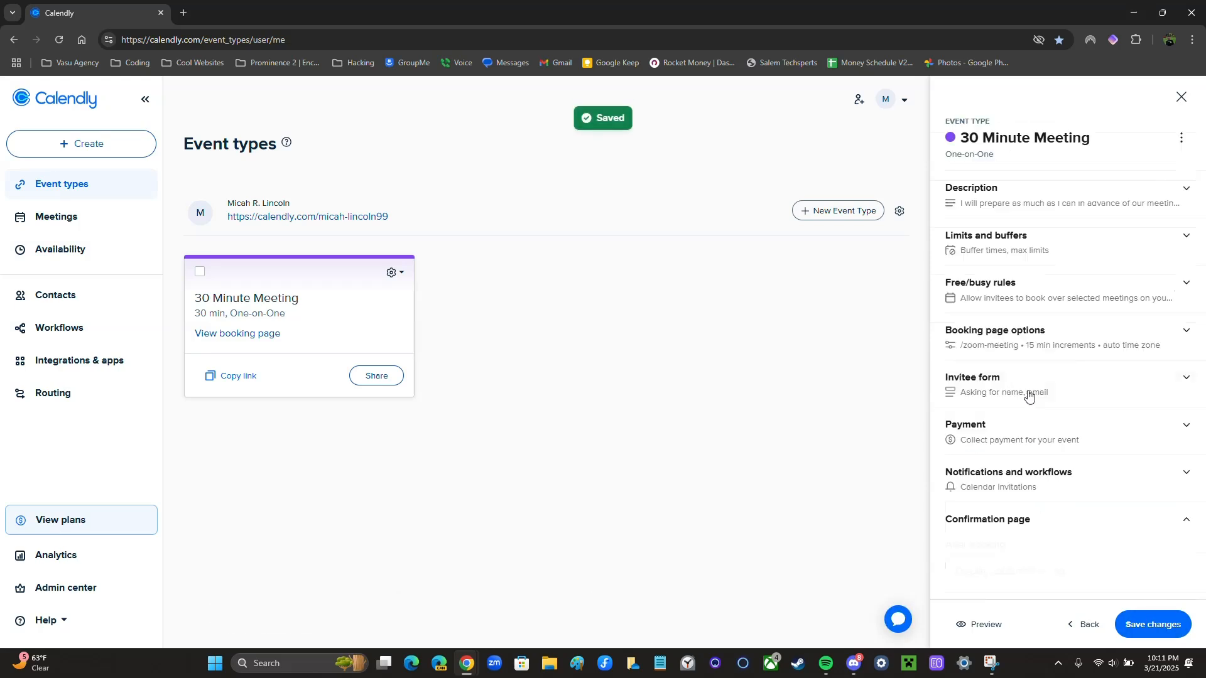
click(1180, 96)
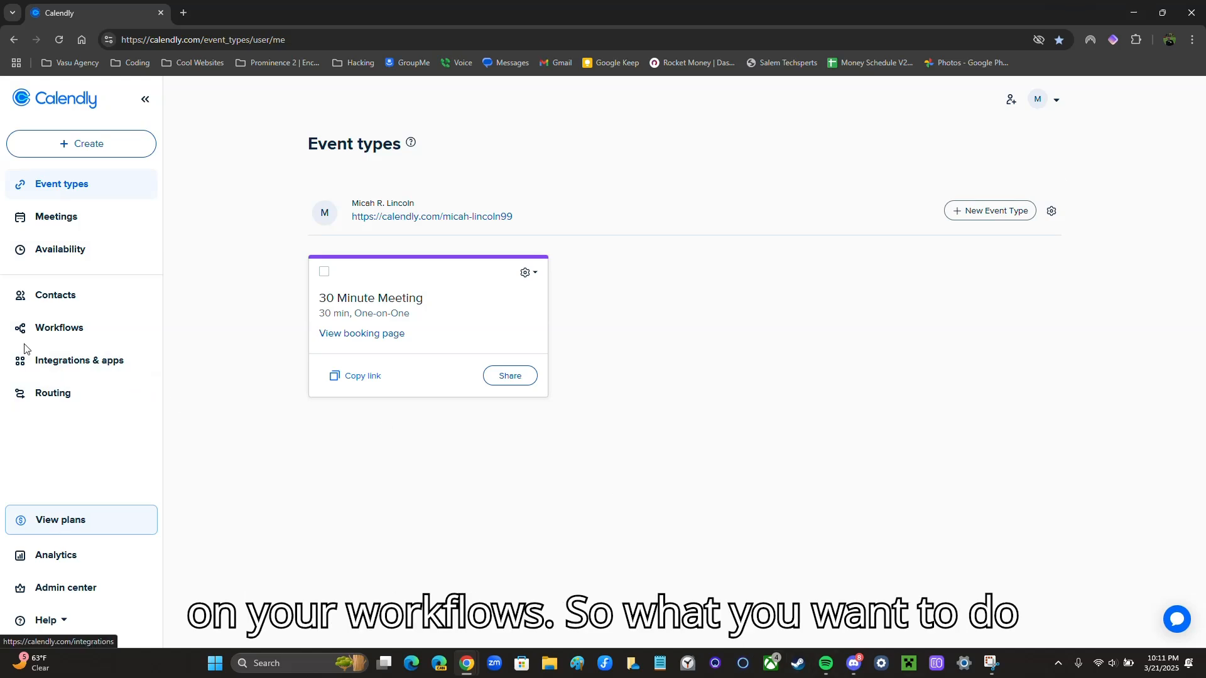
From Workflows, browse all templates and choose Create your own workflow
click(75, 331)
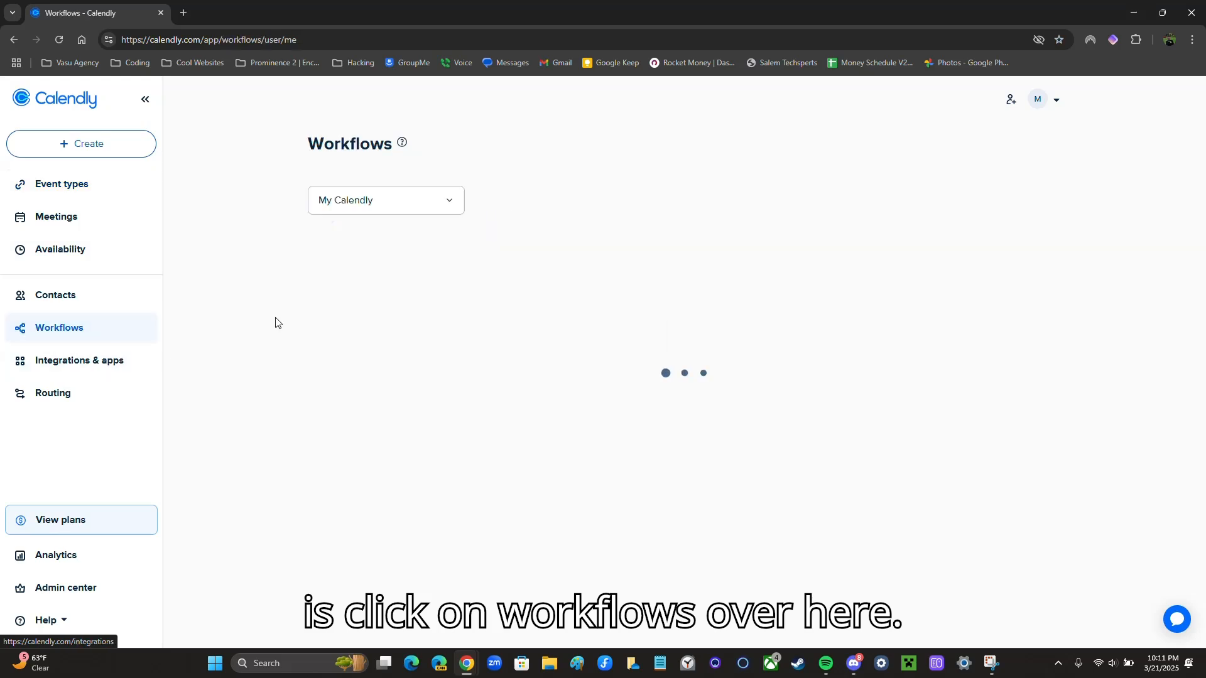
scroll(439, 305, down, 1)
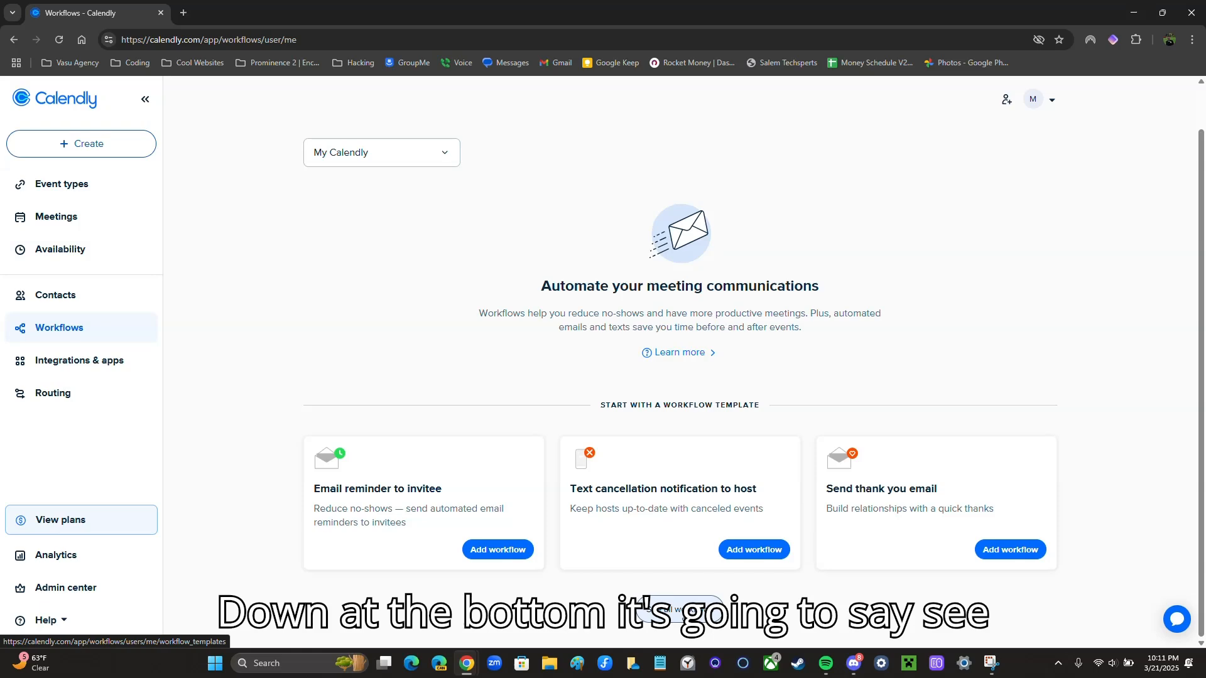
click(681, 612)
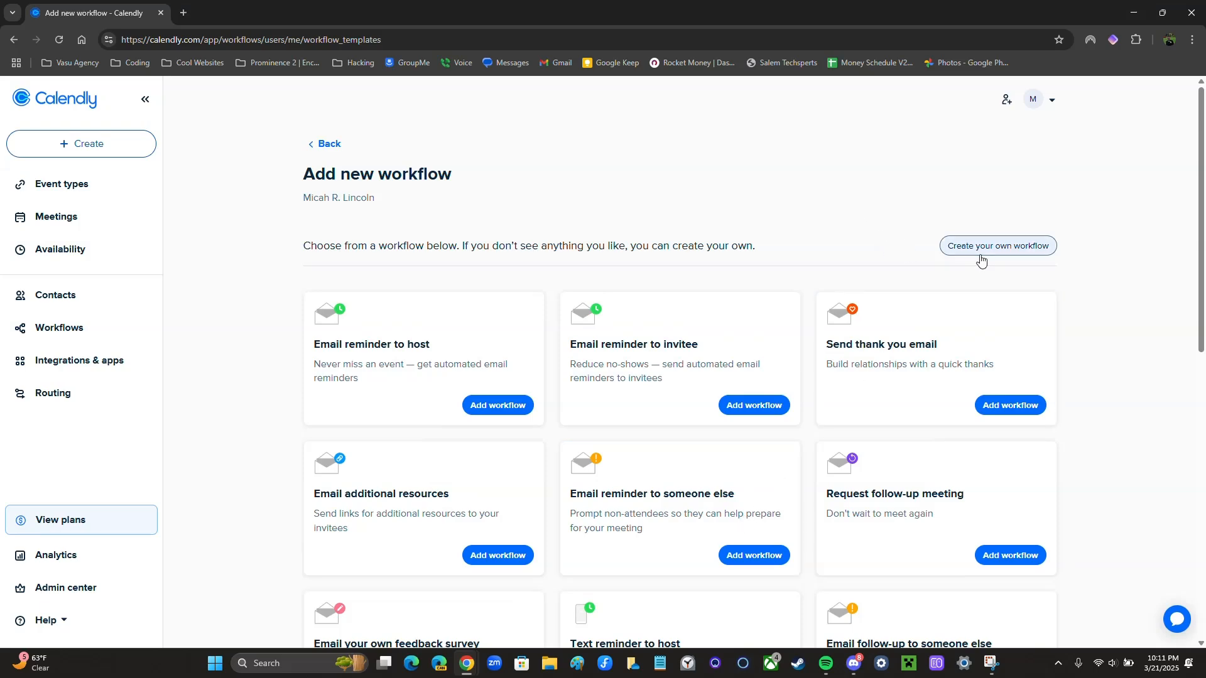
click(995, 253)
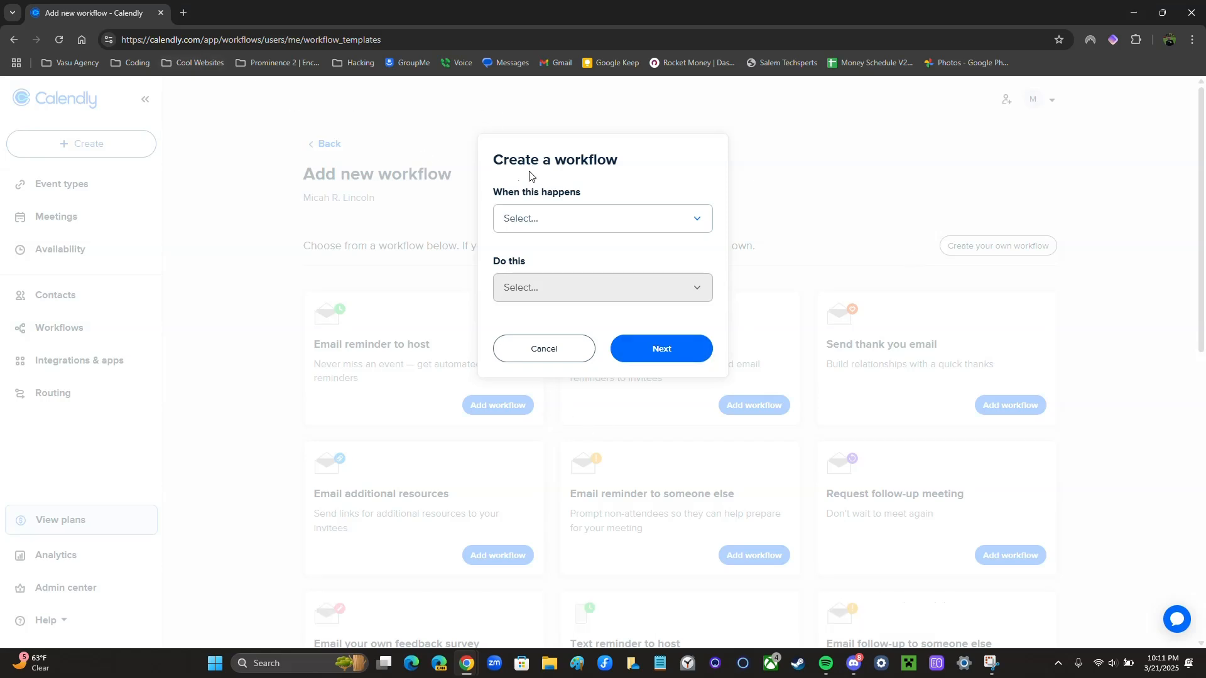
Create a custom workflow that fires immediately on a new booking and sends an email to the invitee
drag(490, 193, 557, 194)
click(548, 219)
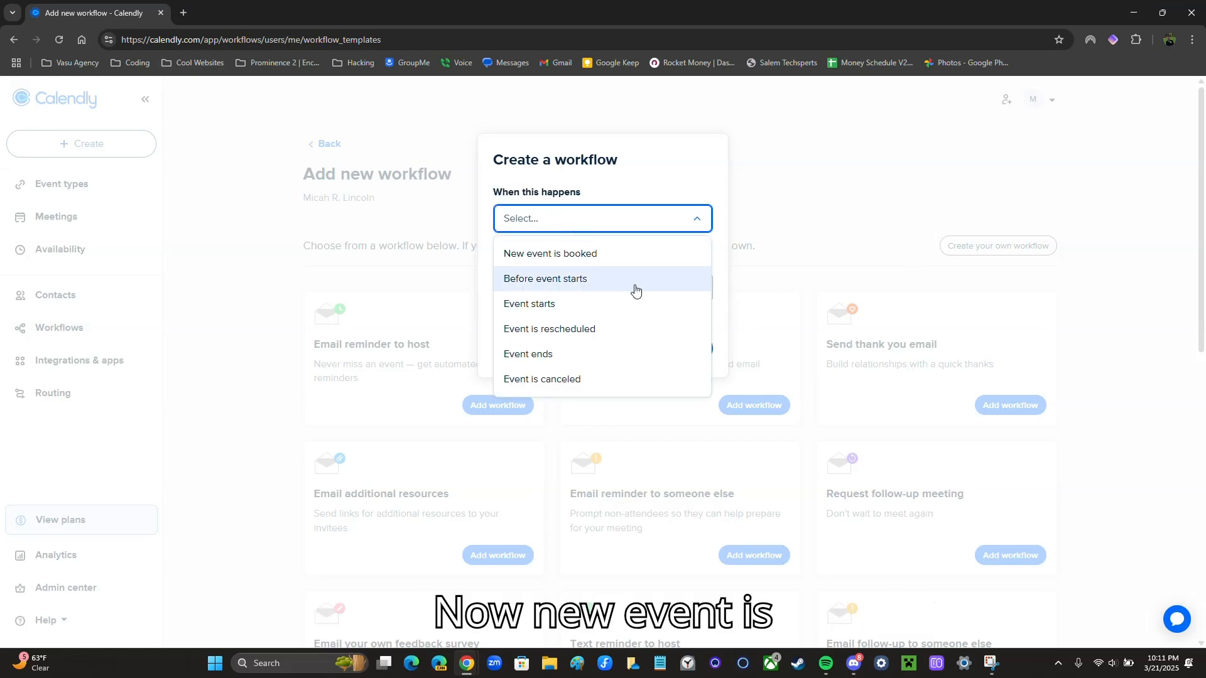
click(620, 263)
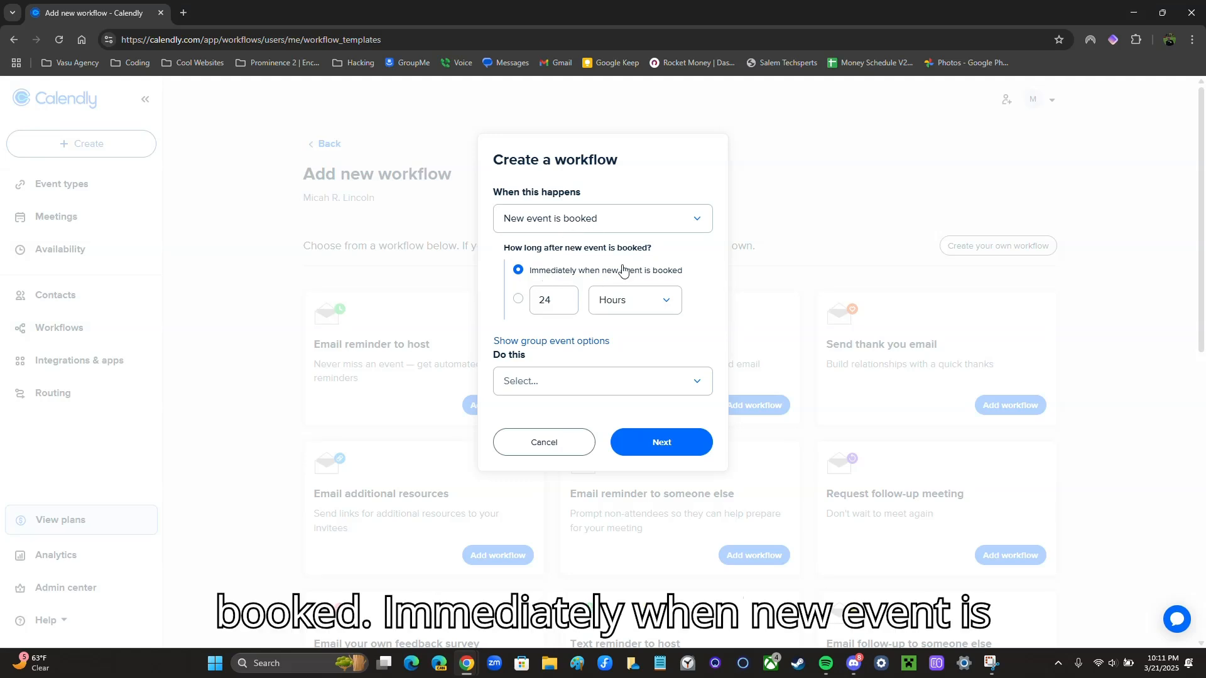
click(534, 384)
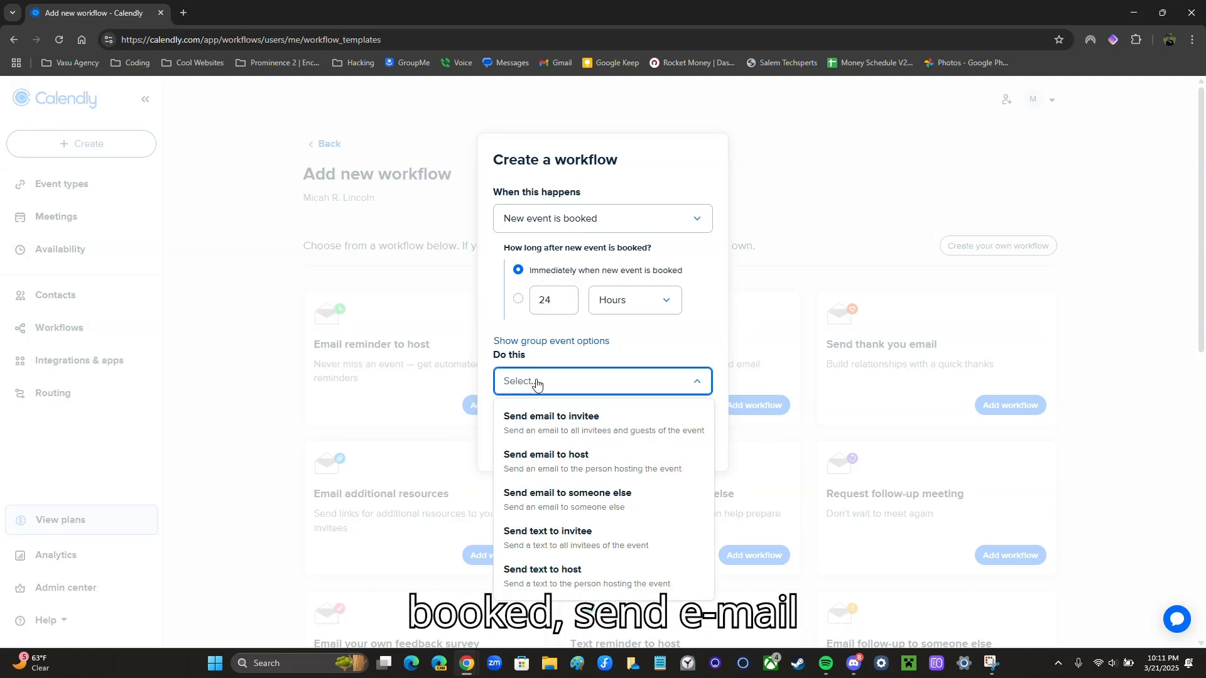
click(549, 424)
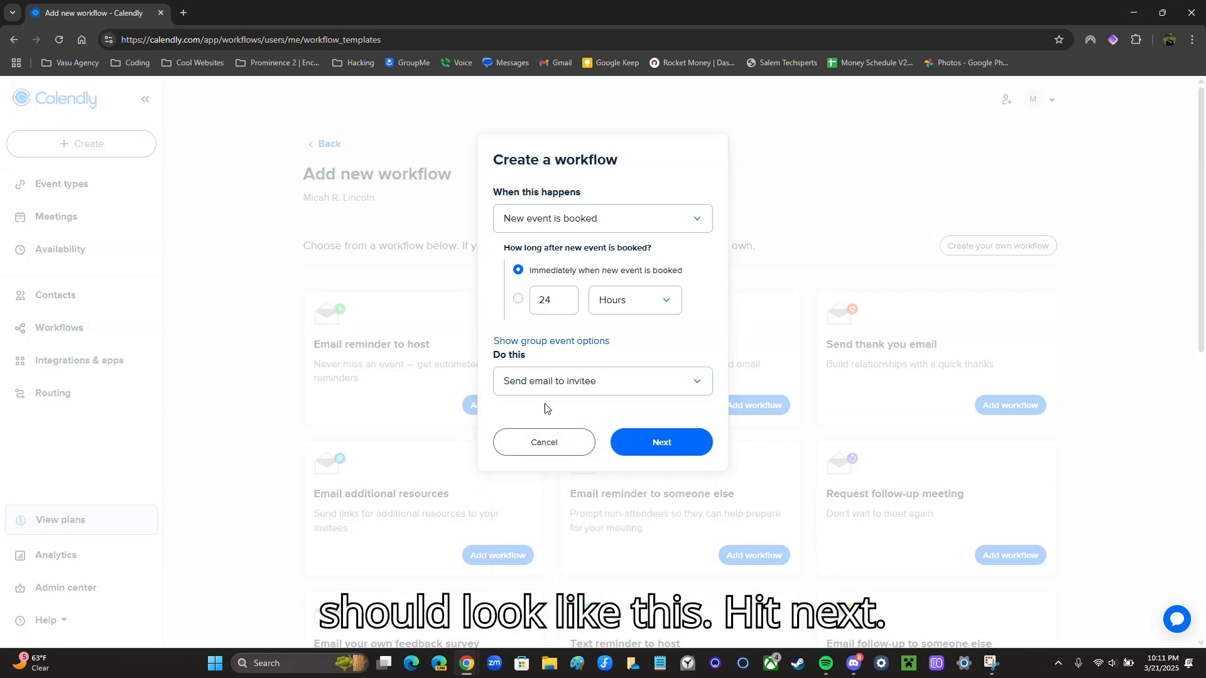
click(649, 433)
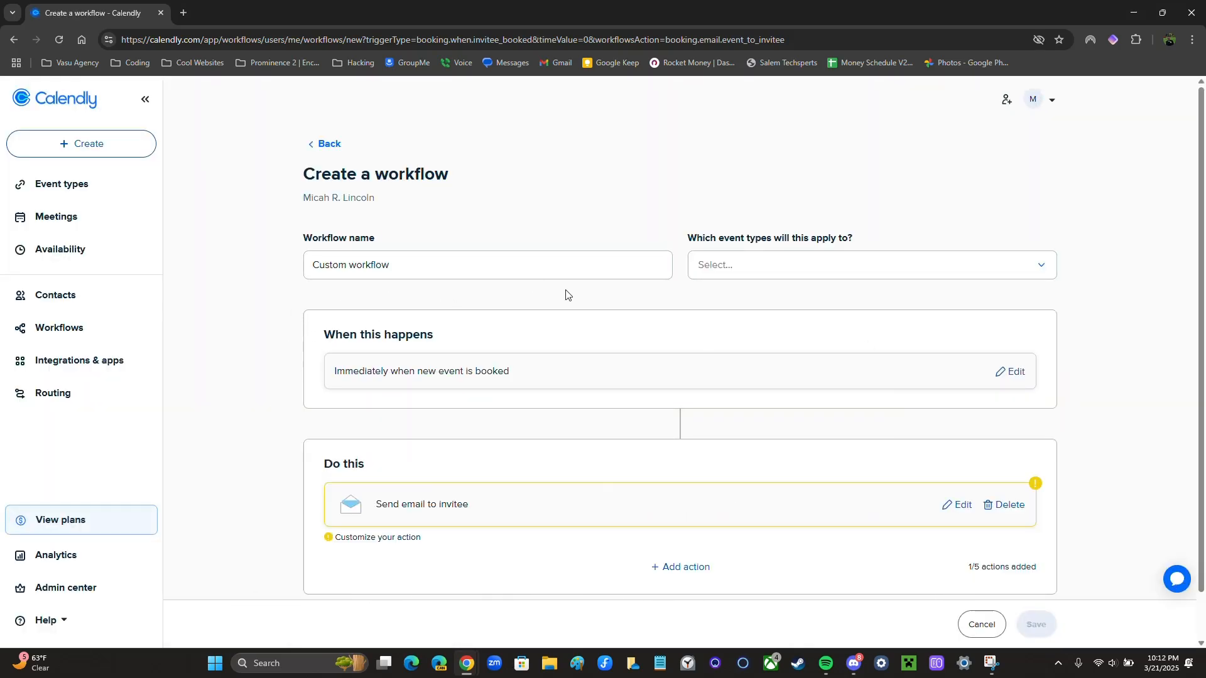
Apply the workflow to the 30 Minute Meeting event type
click(776, 269)
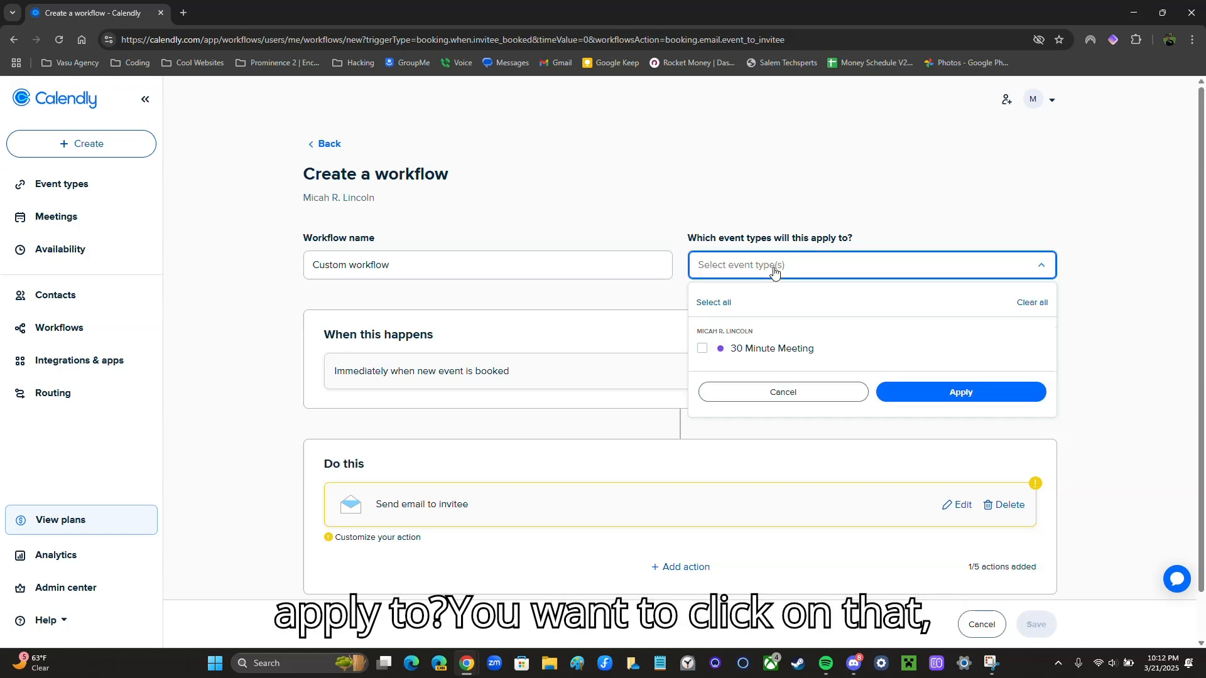
click(702, 350)
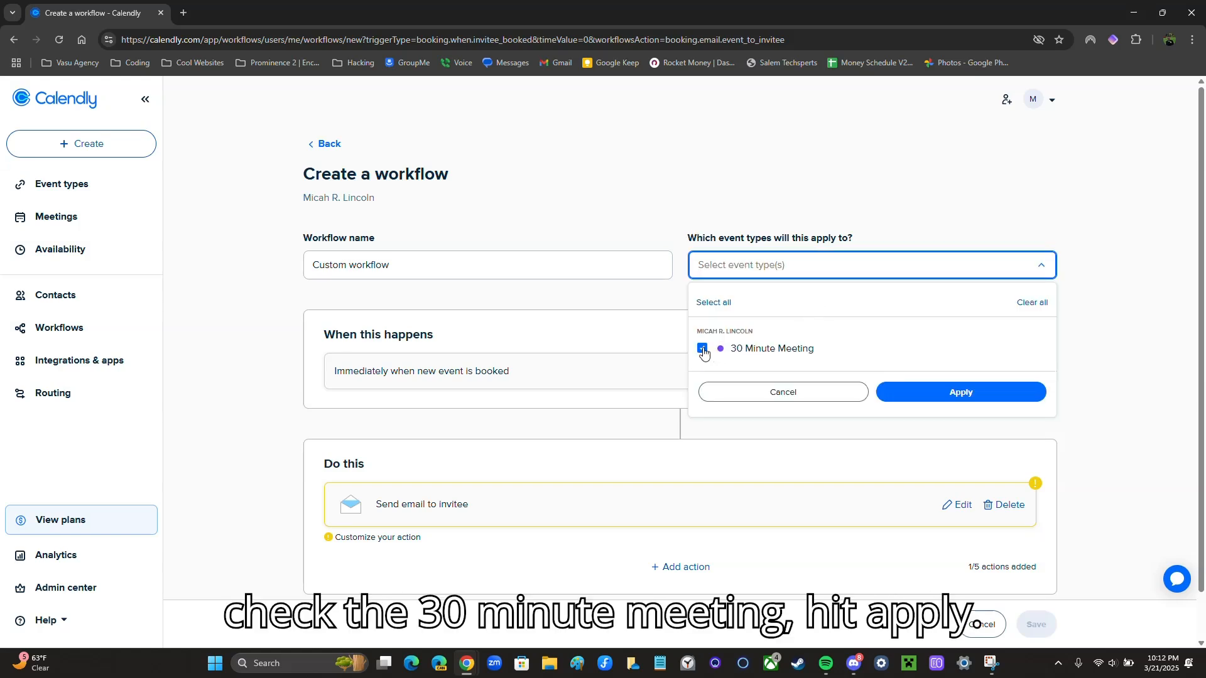
click(933, 392)
scroll(730, 346, down, 1)
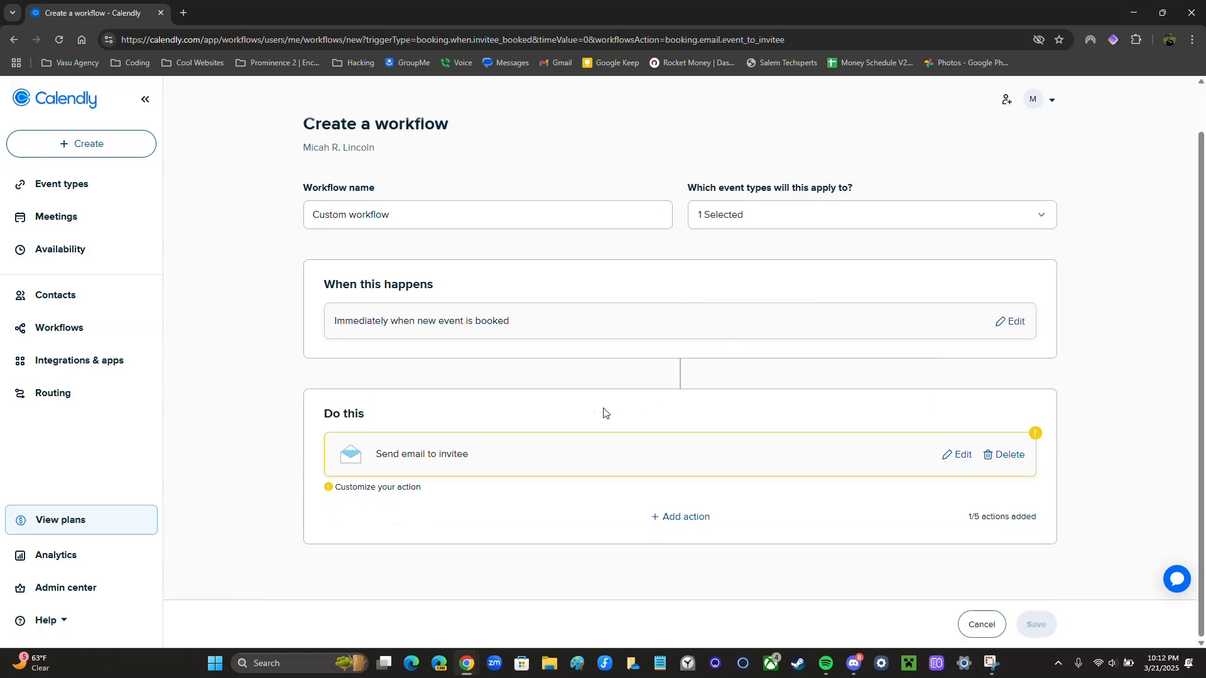
drag(662, 562, 634, 512)
click(633, 511)
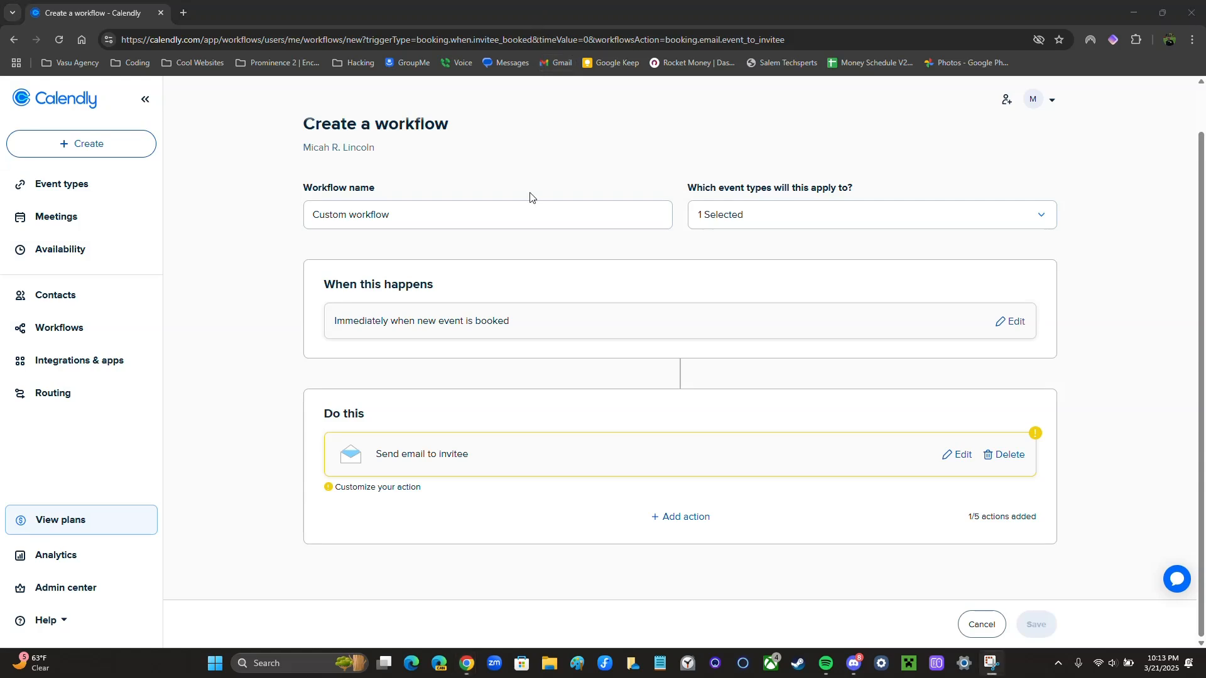
Add a second action set to Send text to invitee
click(674, 522)
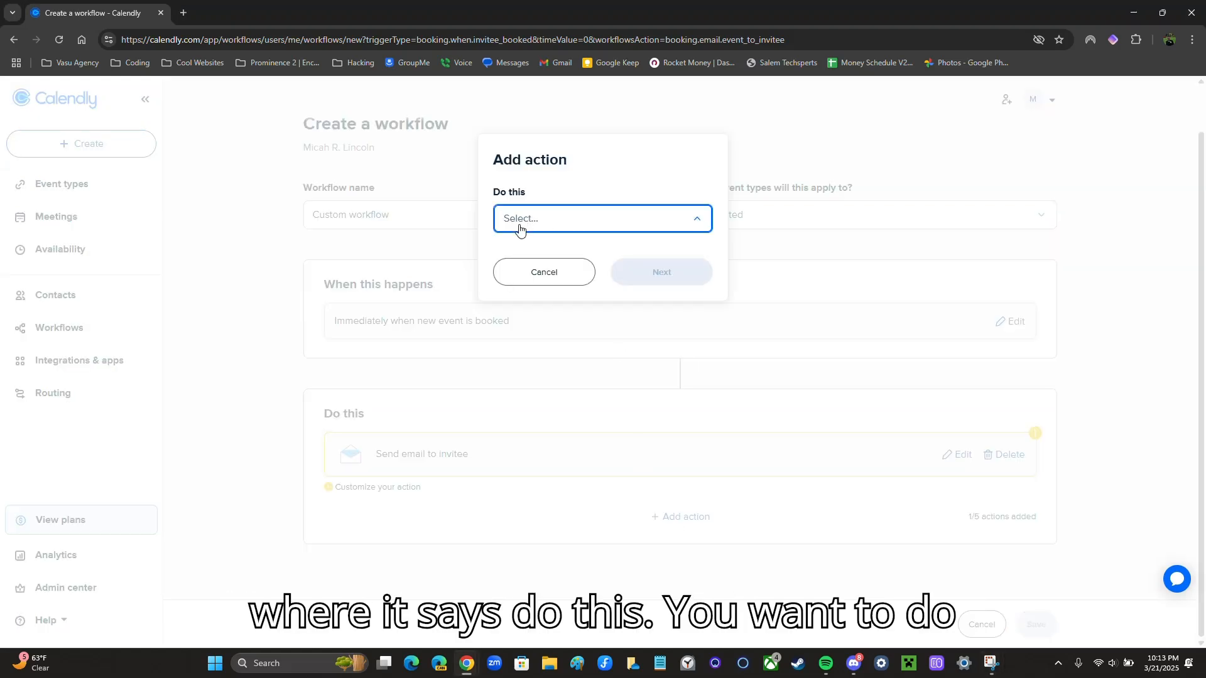
click(526, 229)
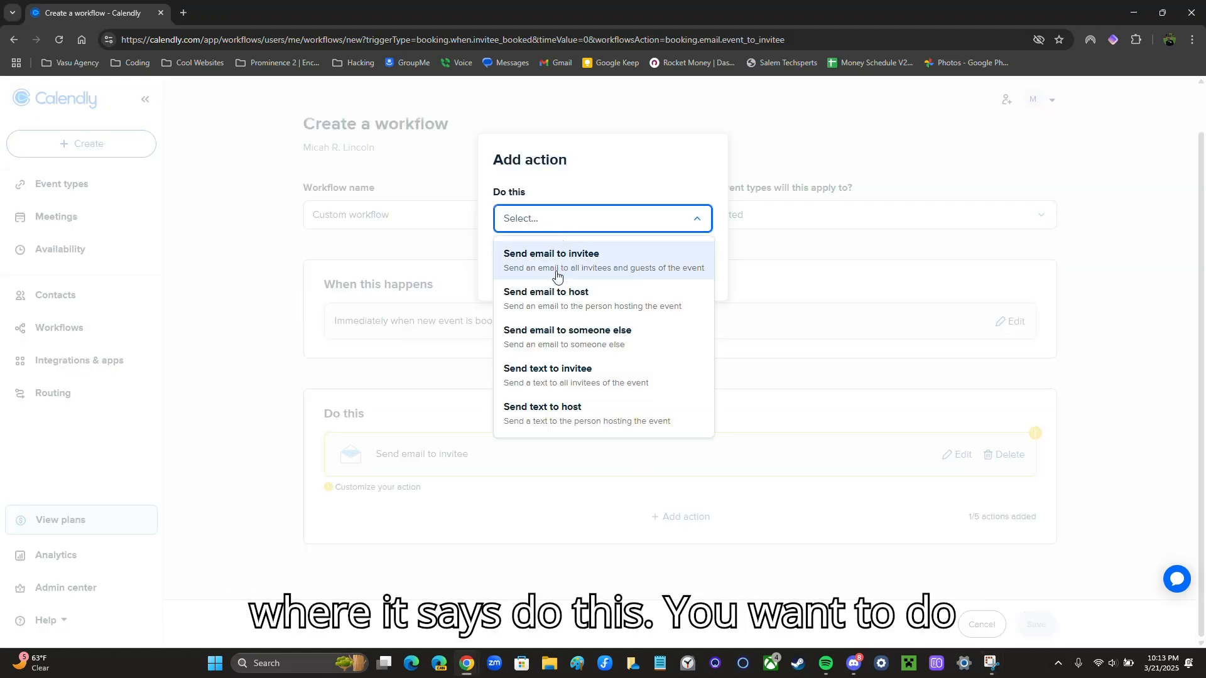
click(545, 376)
click(641, 273)
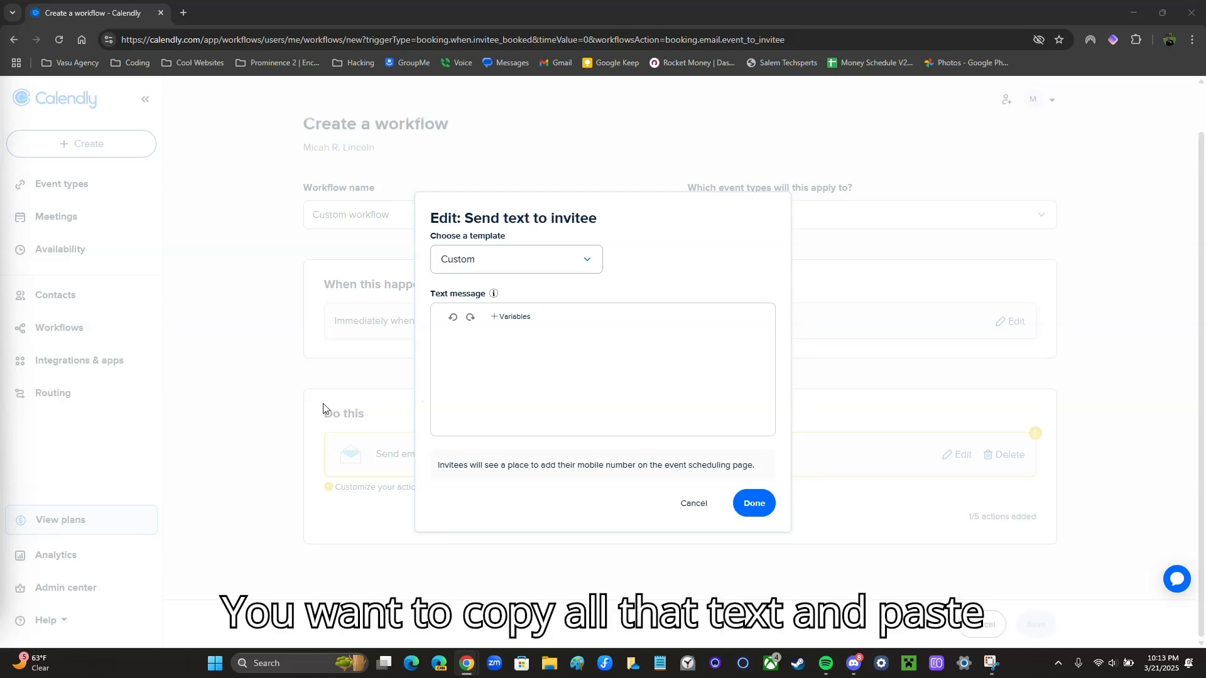
Paste the Zoom date-and-time confirmation into the text message, trim the trailing line, and add the action
click(545, 371)
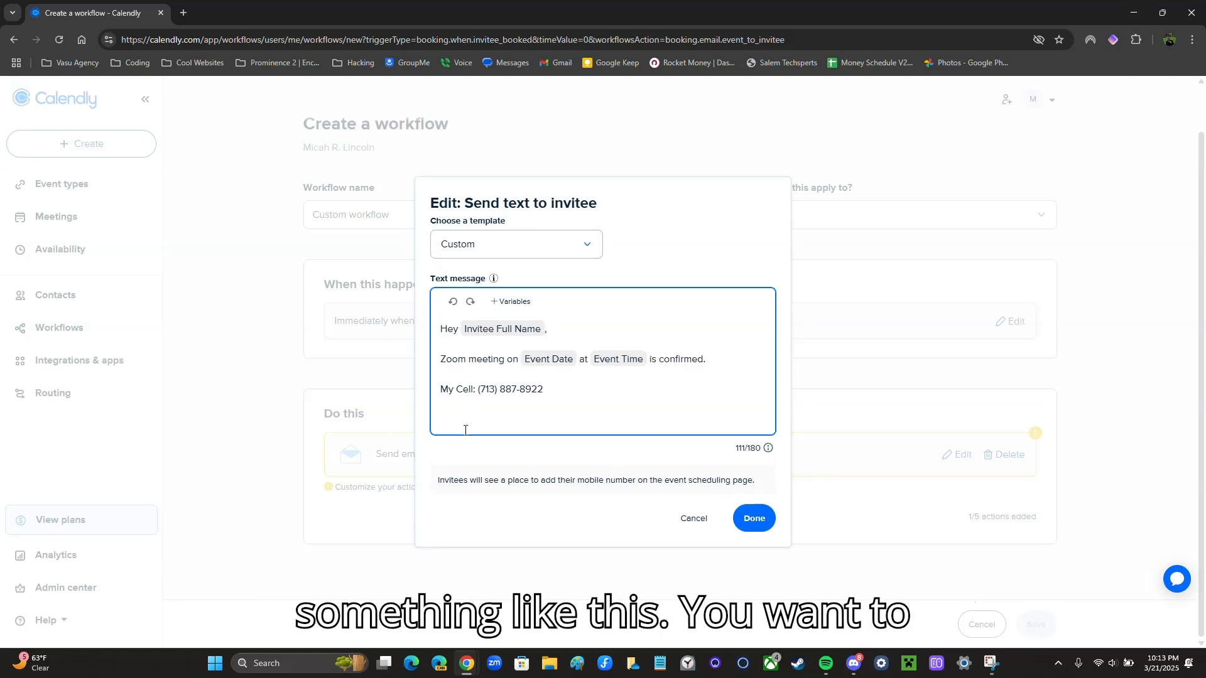
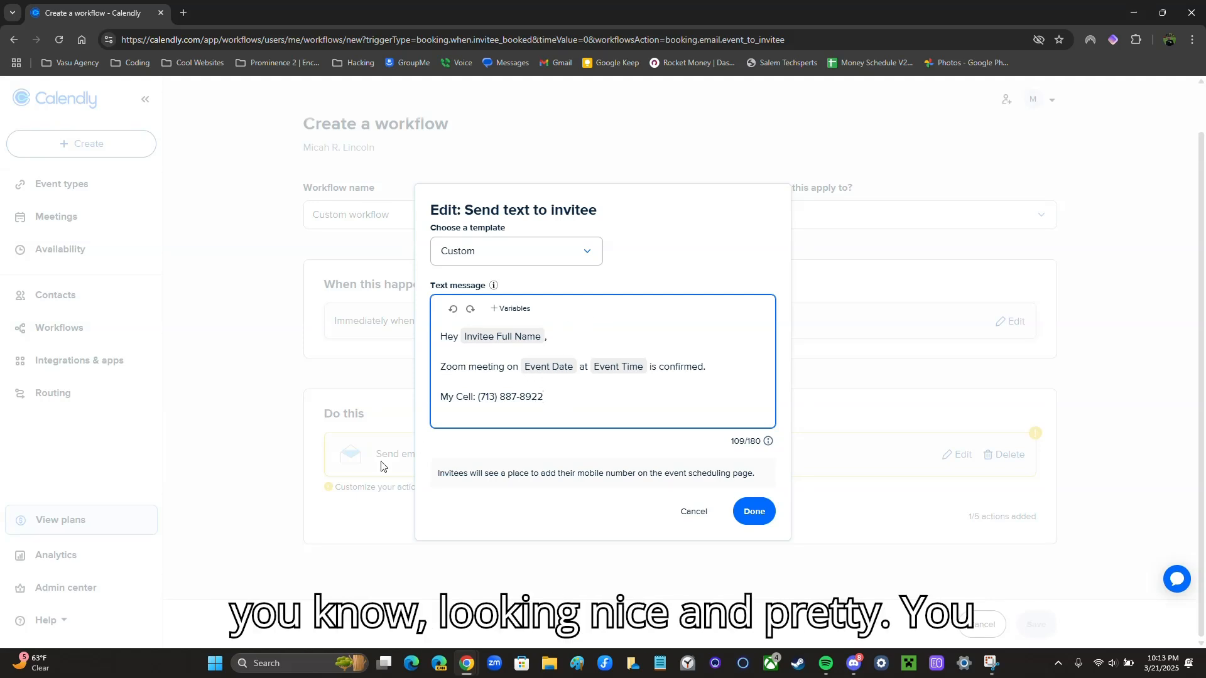
drag(557, 406, 490, 406)
click(489, 406)
click(754, 510)
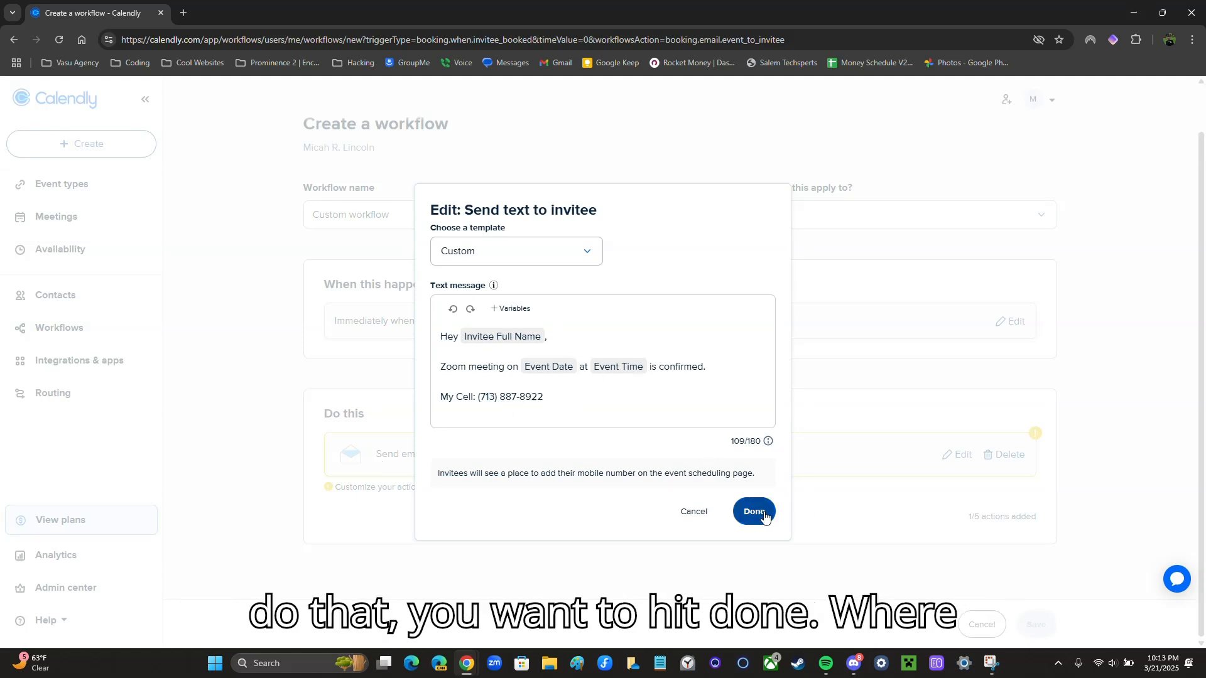
scroll(622, 455, down, 1)
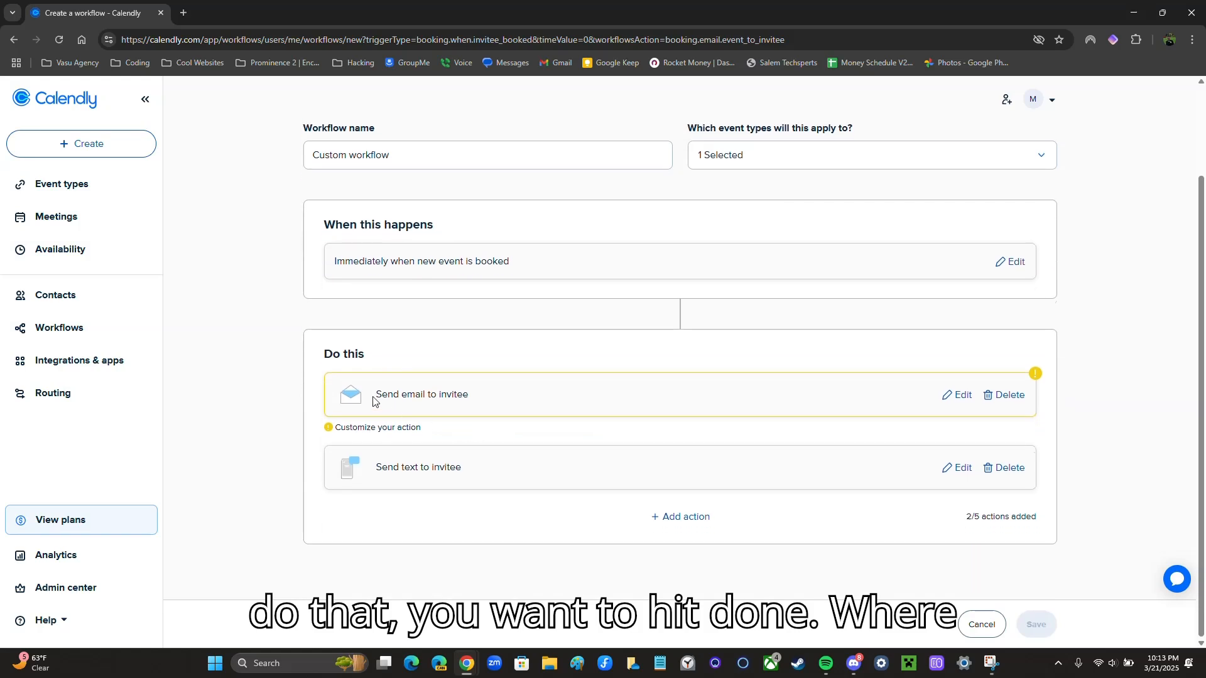
Edit the invitee email and enter the subject 'Zoom Meeting Confirmation'
click(952, 396)
click(520, 355)
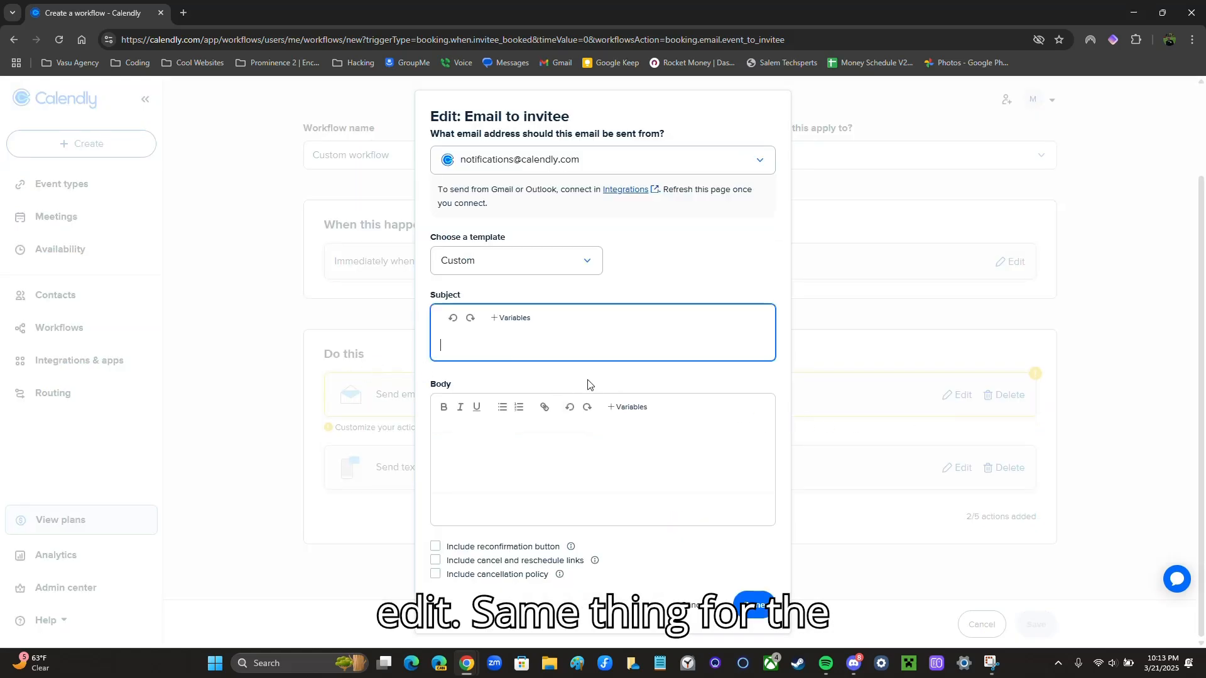
key(Caps_Lock)
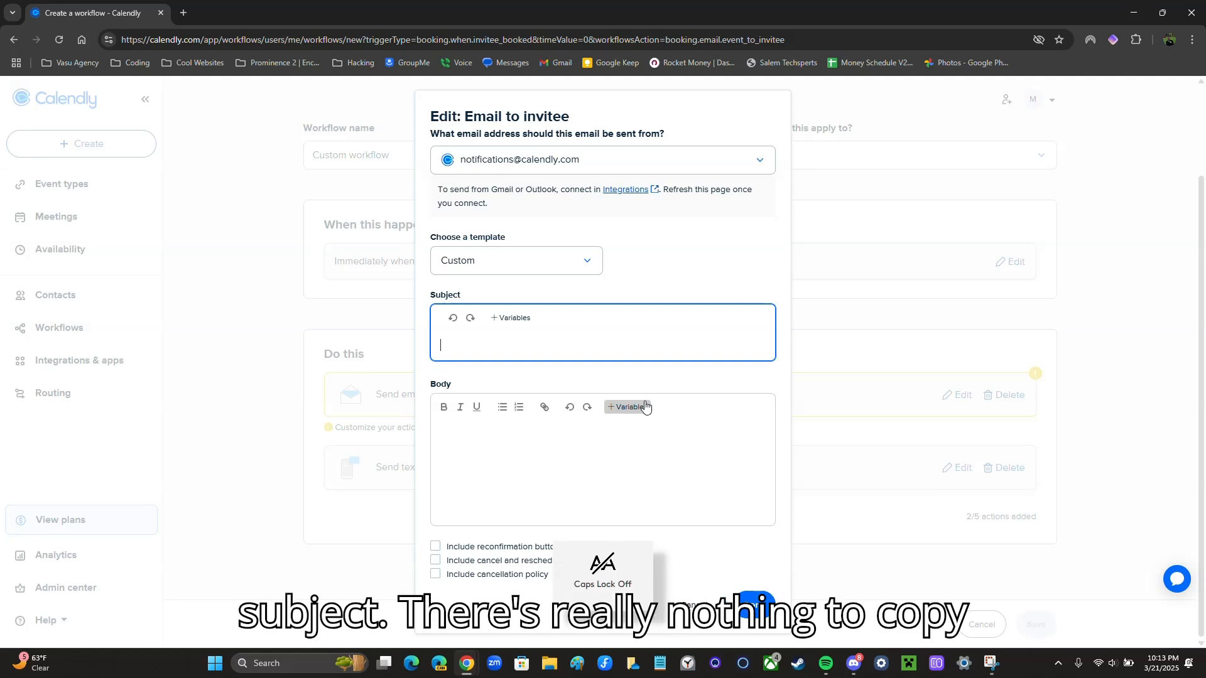
text(Zo)
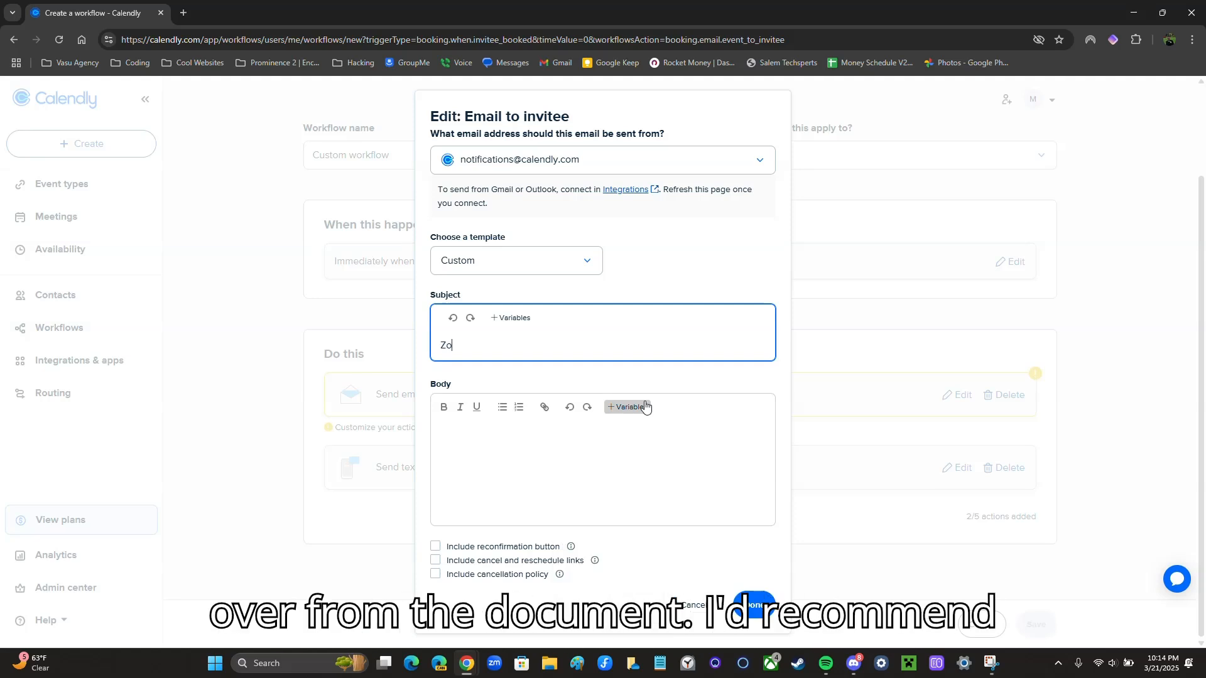
text(om Meeting)
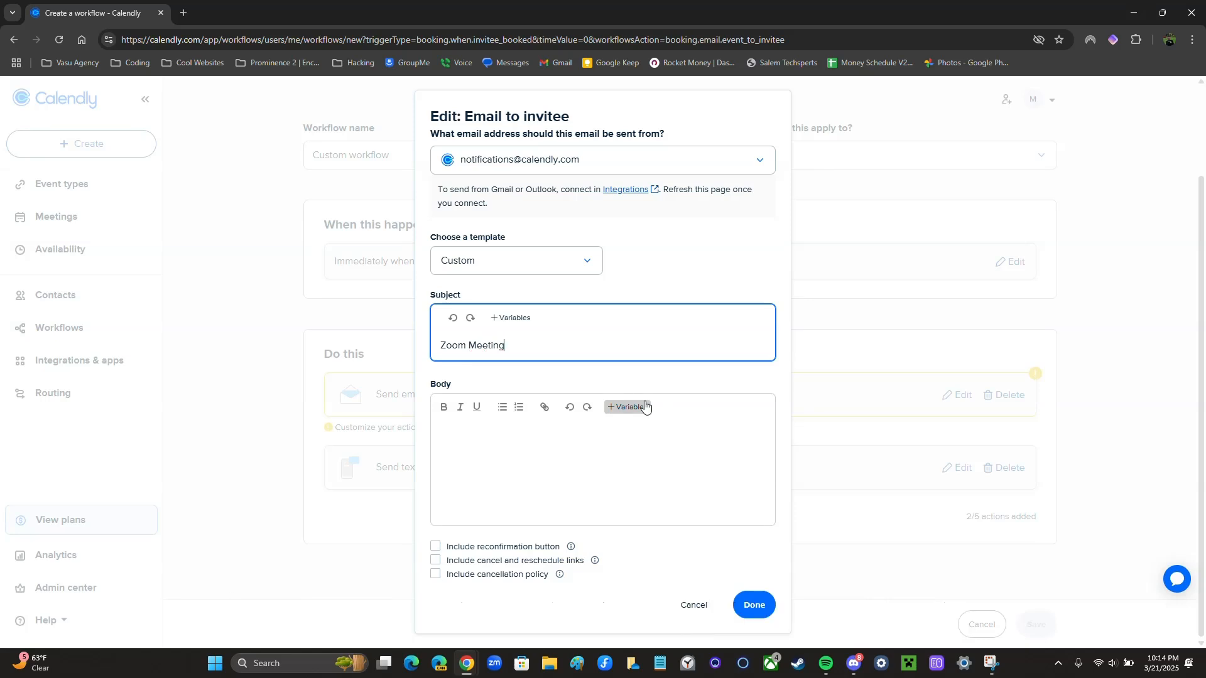
text( Confirmation)
click(608, 447)
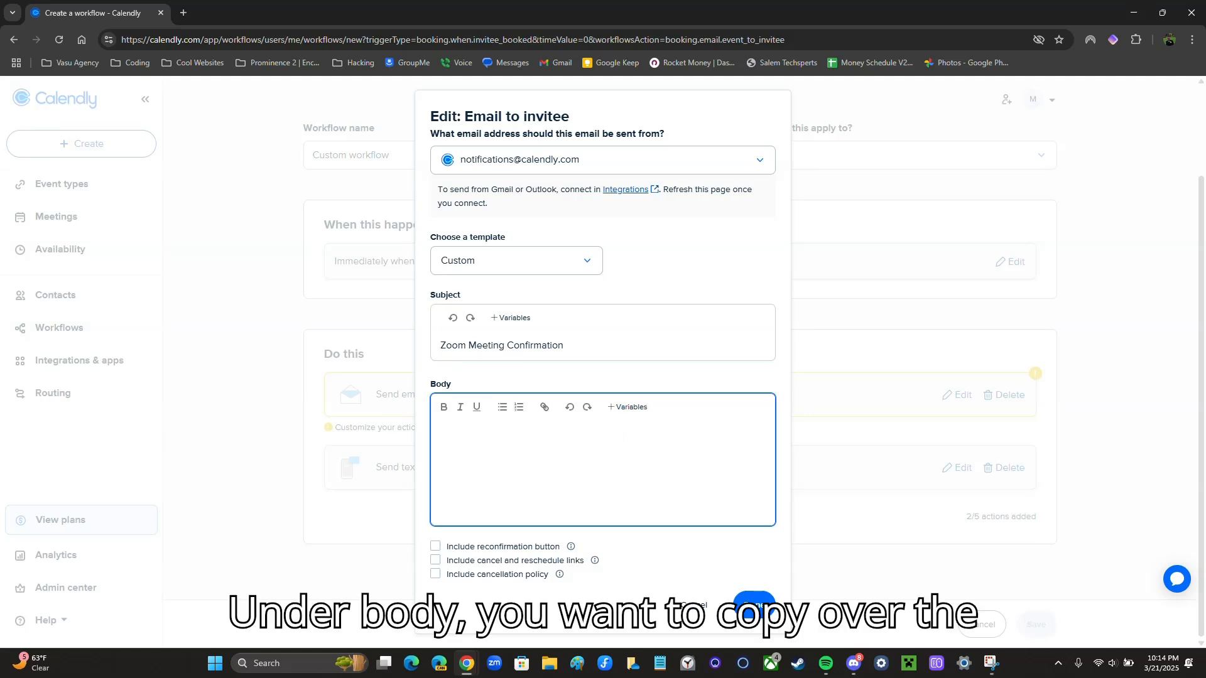
Paste the prepared Zoom confirmation text into the email body and remove the trailing empty line
key(alt+Tab)
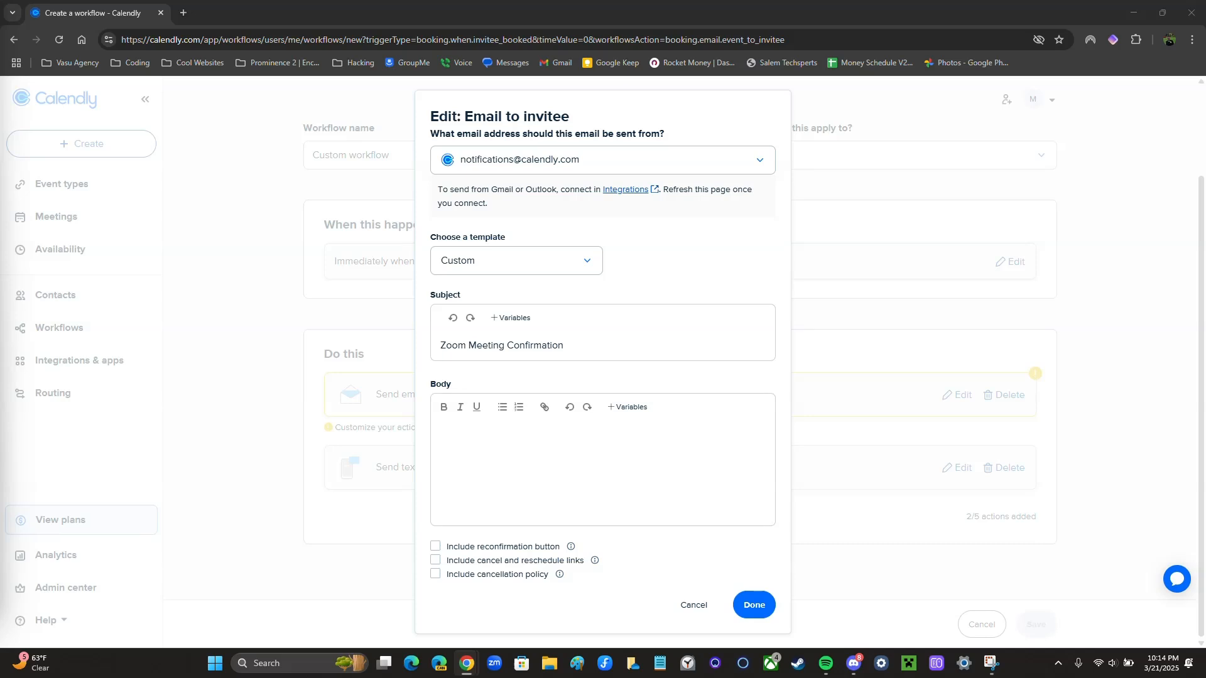
click(501, 479)
text(Hi Invitee Full Name ,  Our Zoom meeting on Event Date at Event Time is confirmed. If you don't have Zoom installed on your device already you can use the link below to download the app.  Click here to download Zoom  (Your Name) Cel l: (0 0 0) 0 0 0- 0 0 0 0 Globe Life - American Income Division)
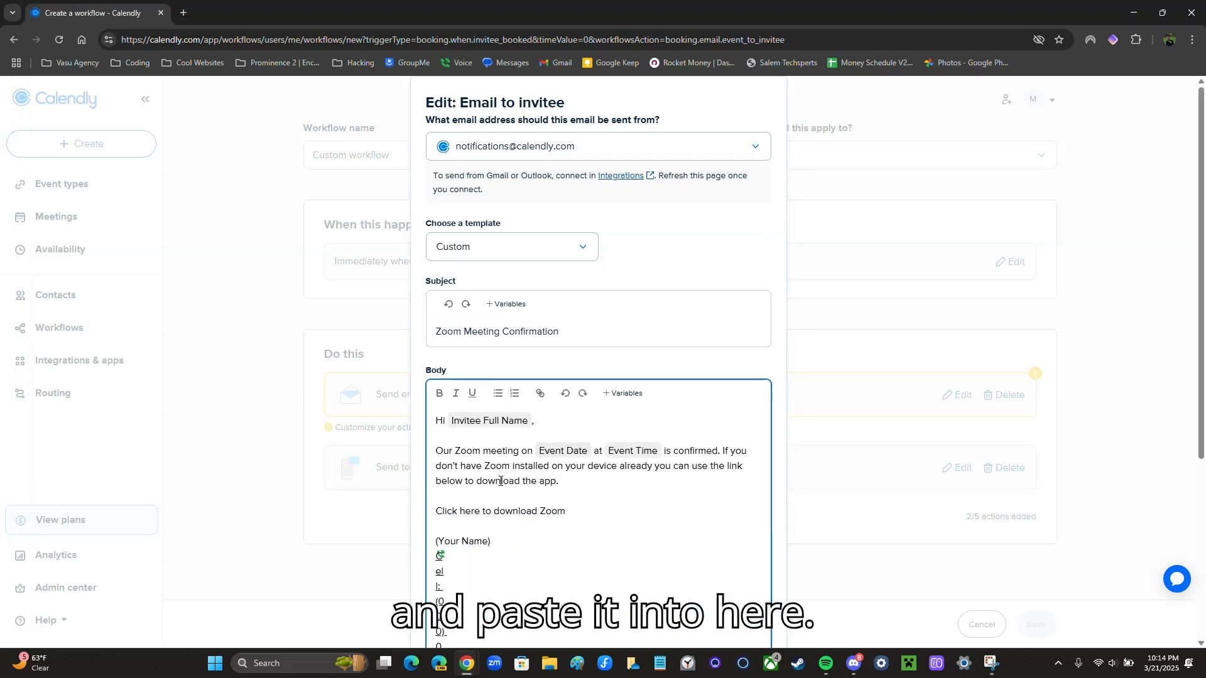
scroll(500, 481, down, 4)
scroll(499, 477, down, 1)
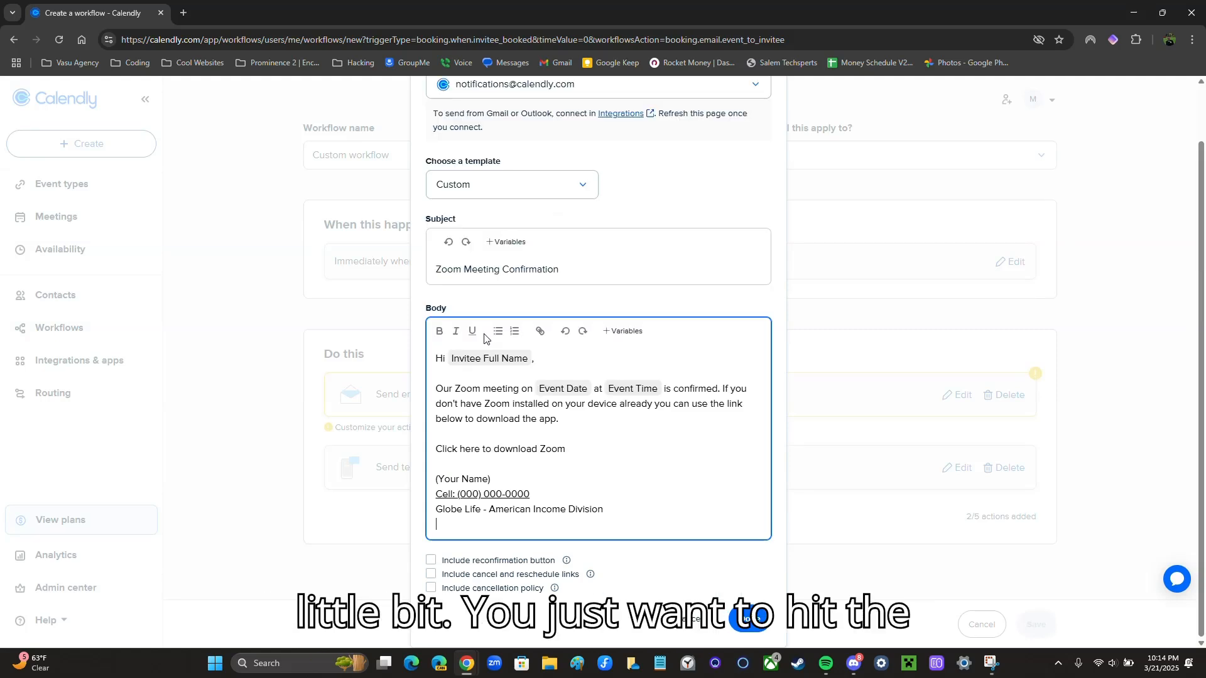
key(BackSpace)
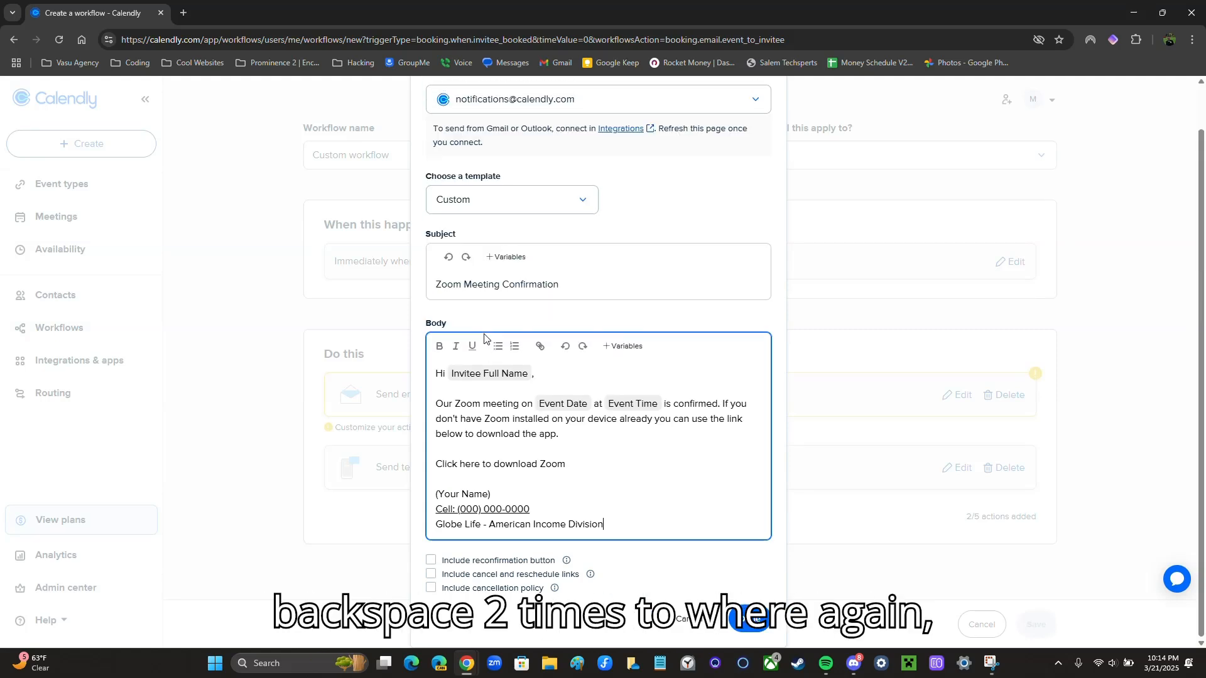
triple_click(607, 528)
click(572, 522)
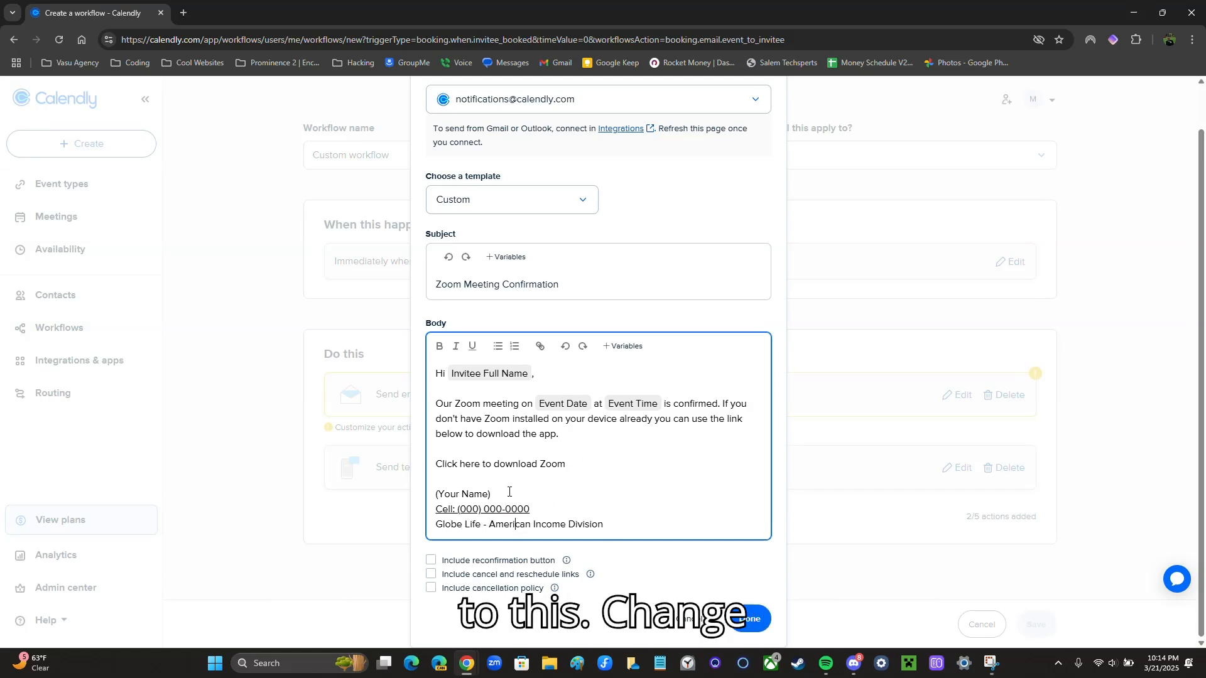
Replace the (Your Name) placeholder with the sender's name and include a reconfirmation button
drag(490, 495, 443, 495)
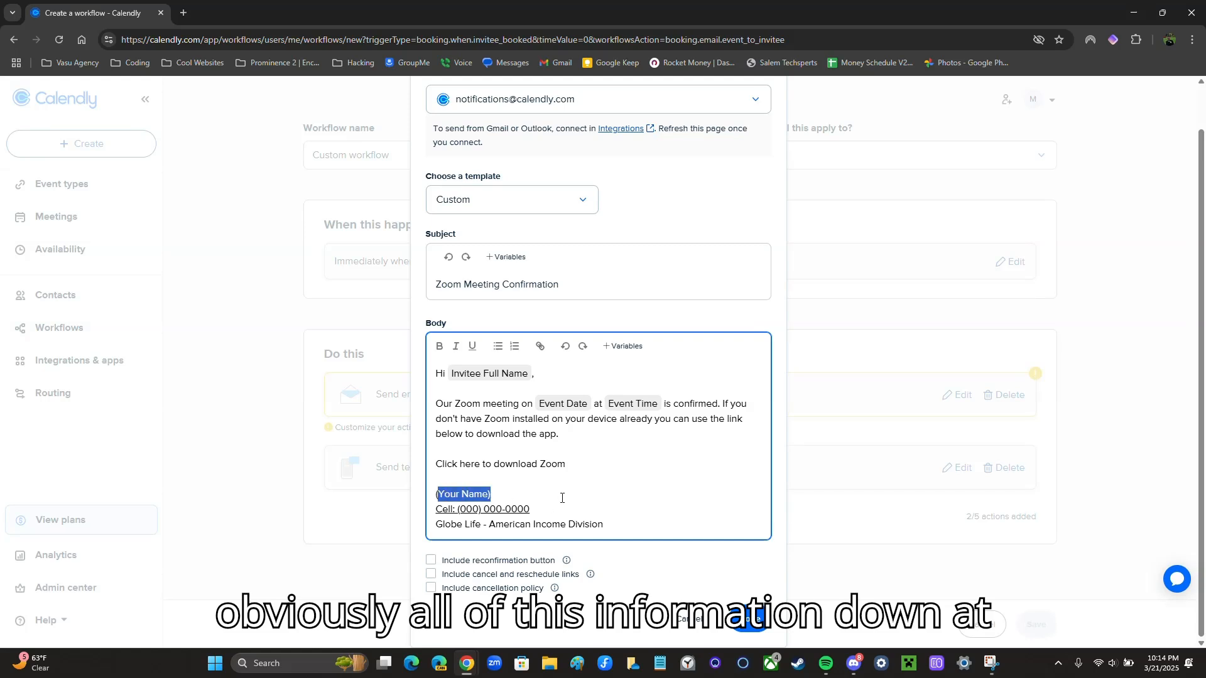
key(BackSpace)
key(BackSpace)
key(Delete)
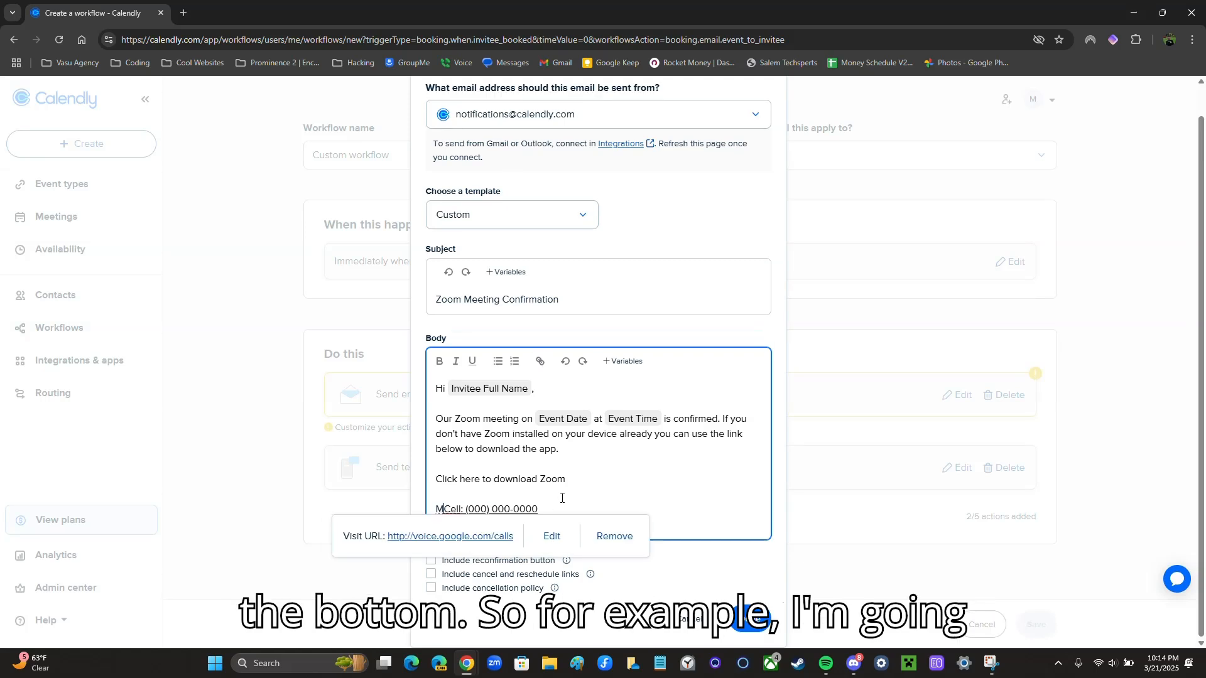
click(562, 498)
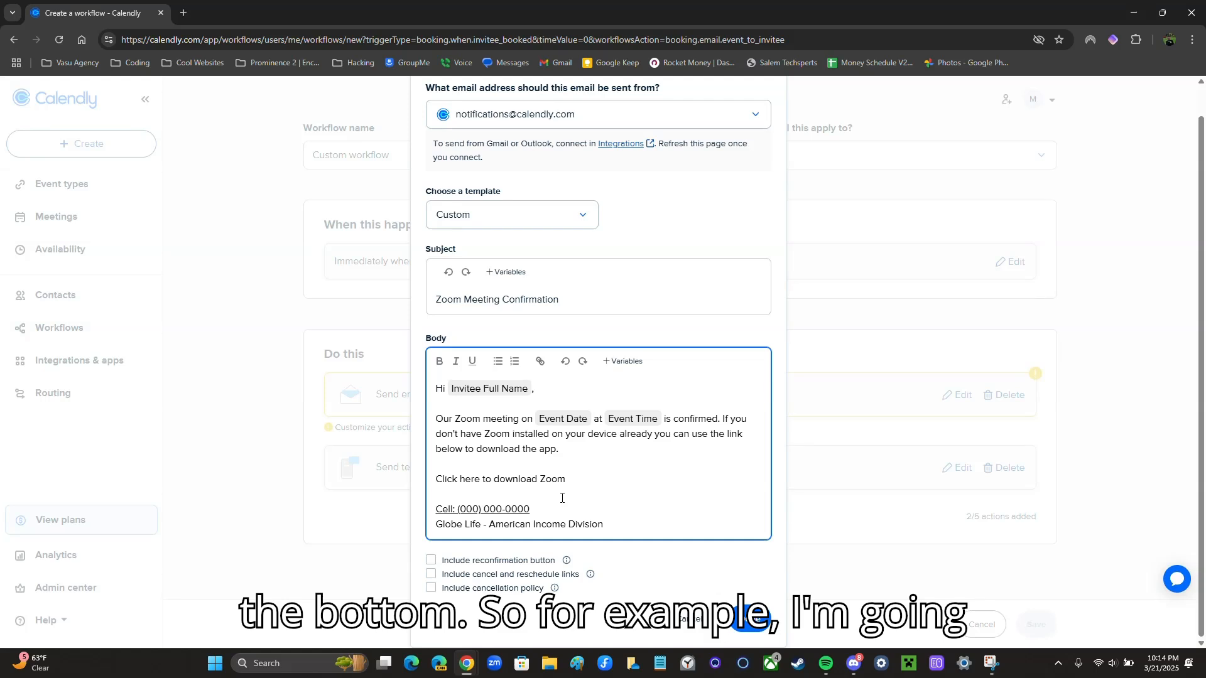
text(Micah Lincoln)
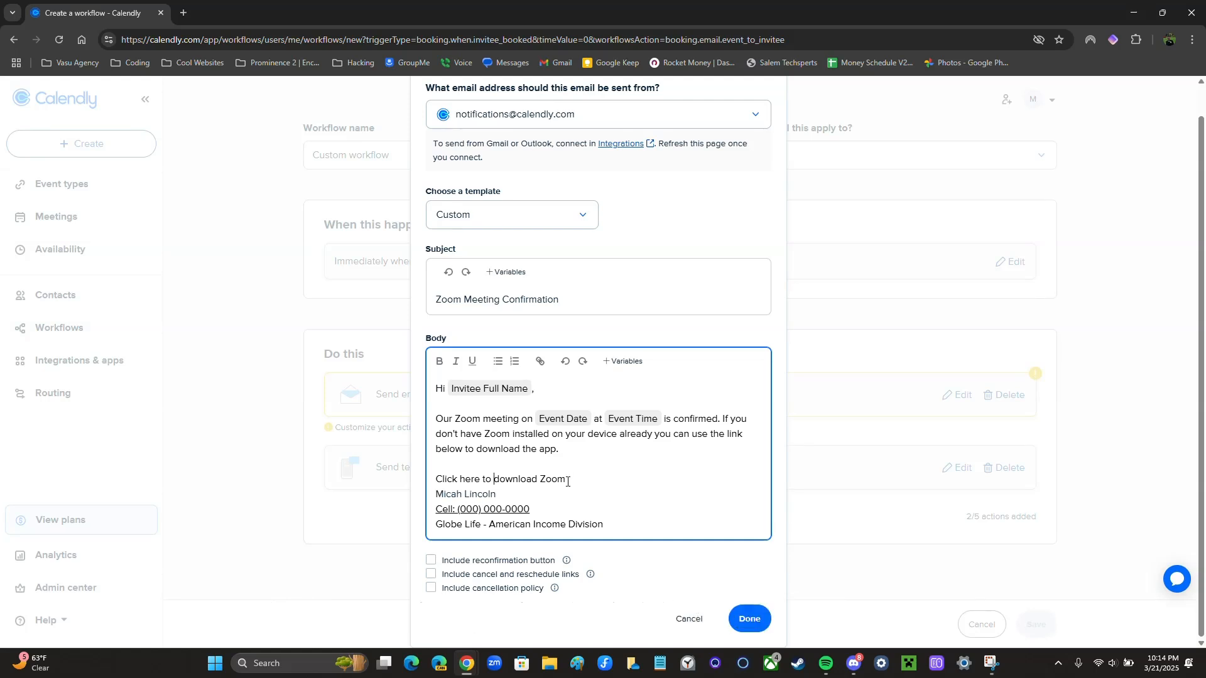
click(568, 482)
key(Return)
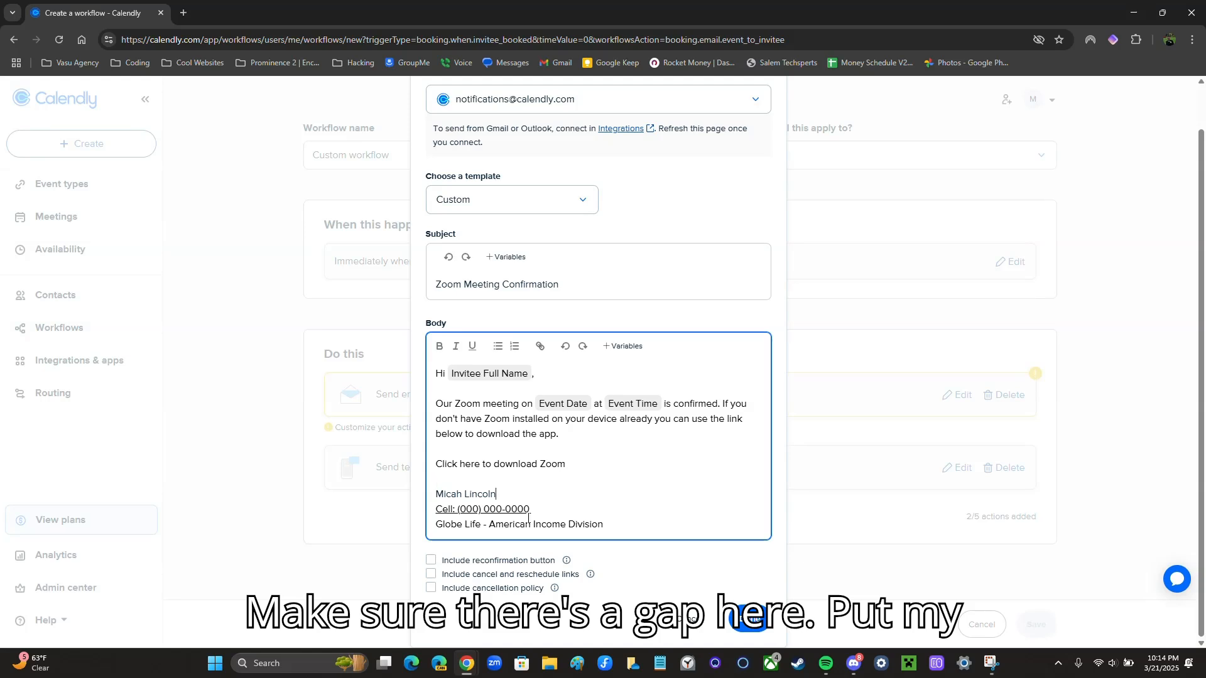
drag(535, 510, 434, 510)
click(534, 513)
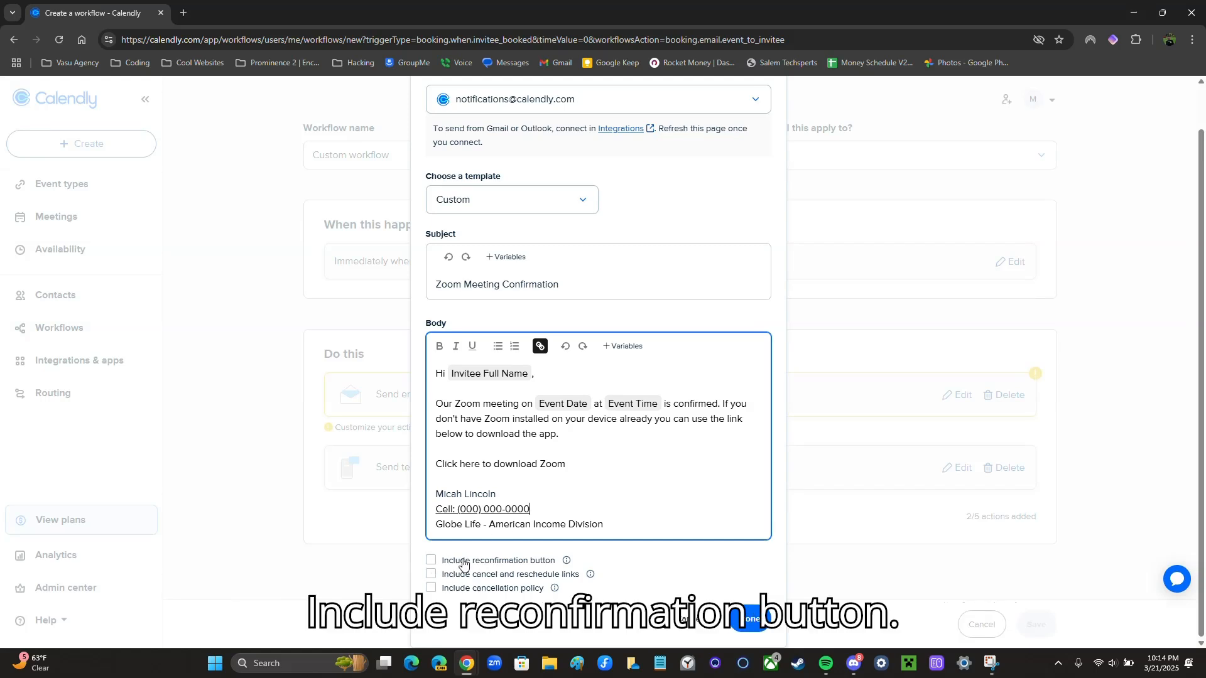
click(433, 561)
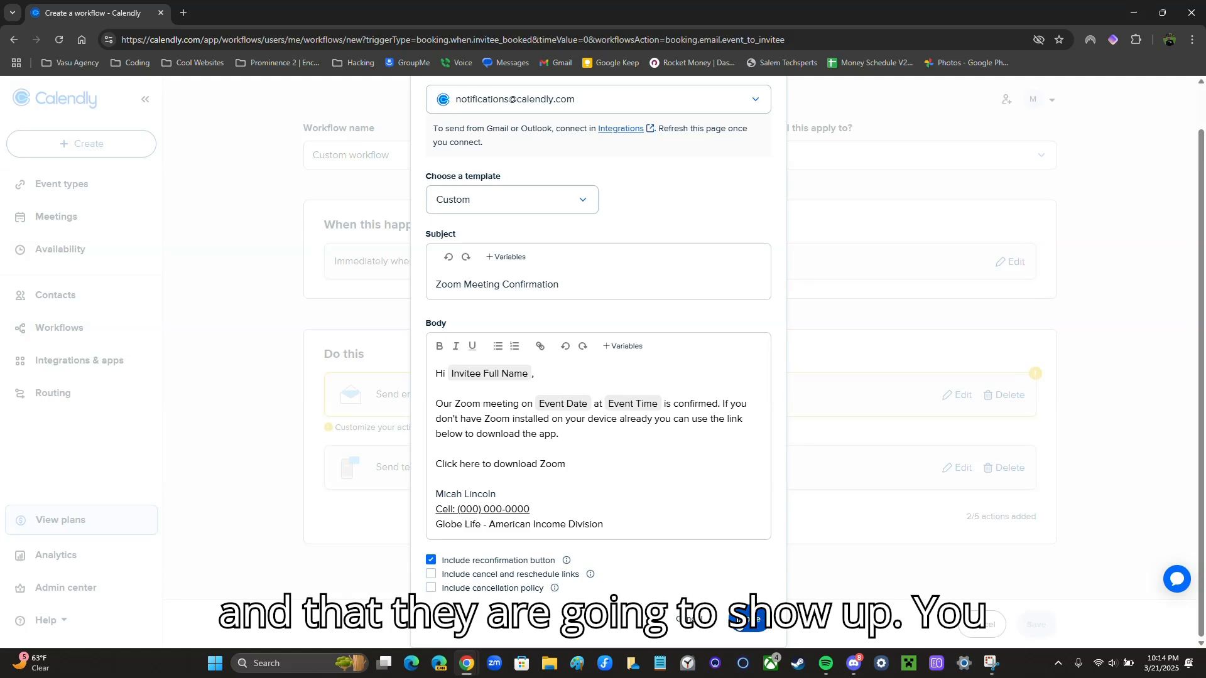
Finish the invitee email, save the workflow, and begin a new workflow
click(752, 620)
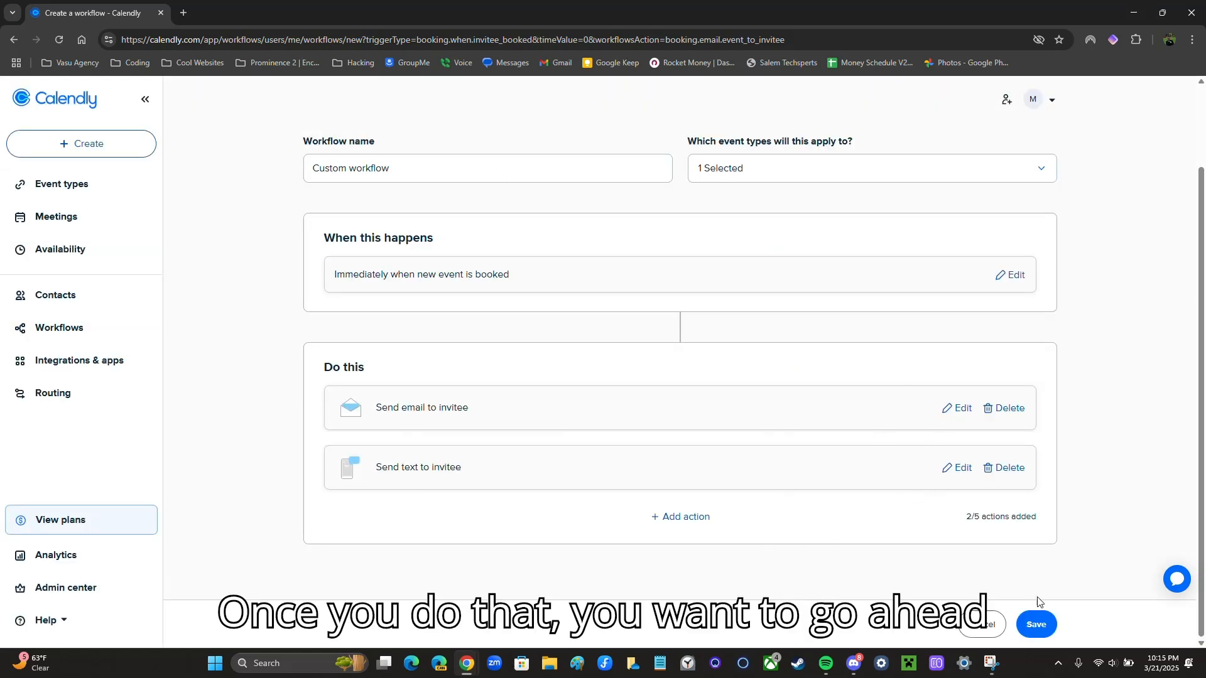
click(1037, 624)
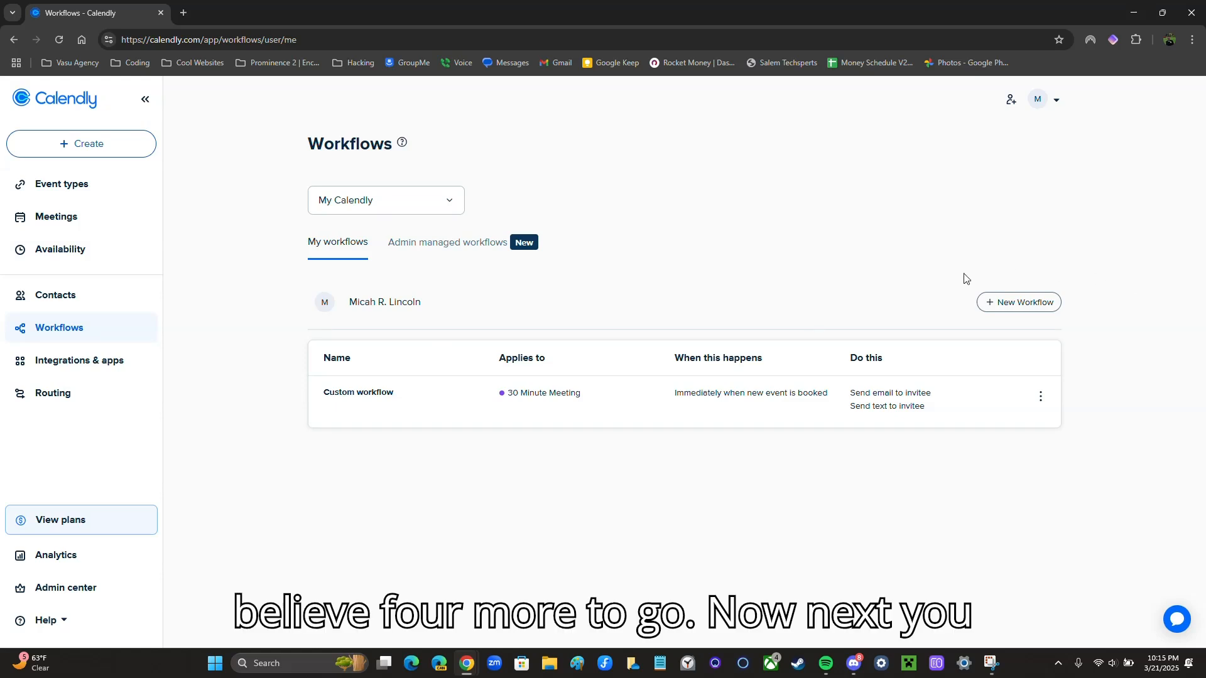
click(1012, 305)
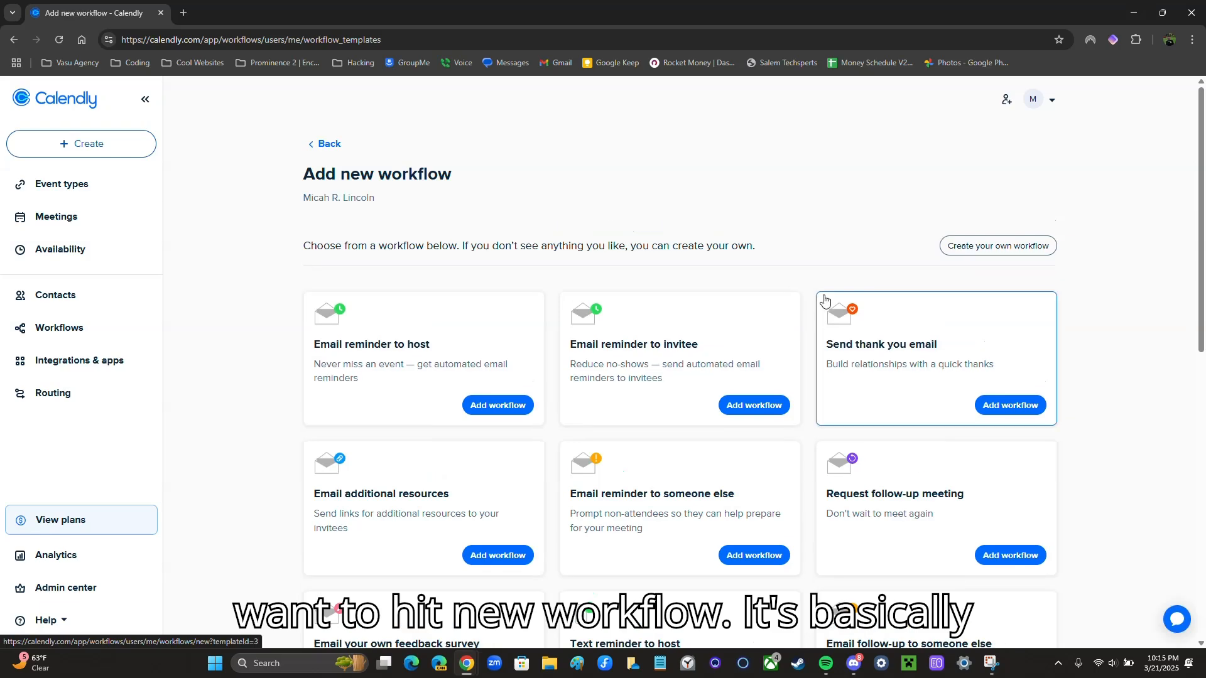
Build a workflow from scratch triggered 8 hours before event start with a Send email to invitee action
click(974, 253)
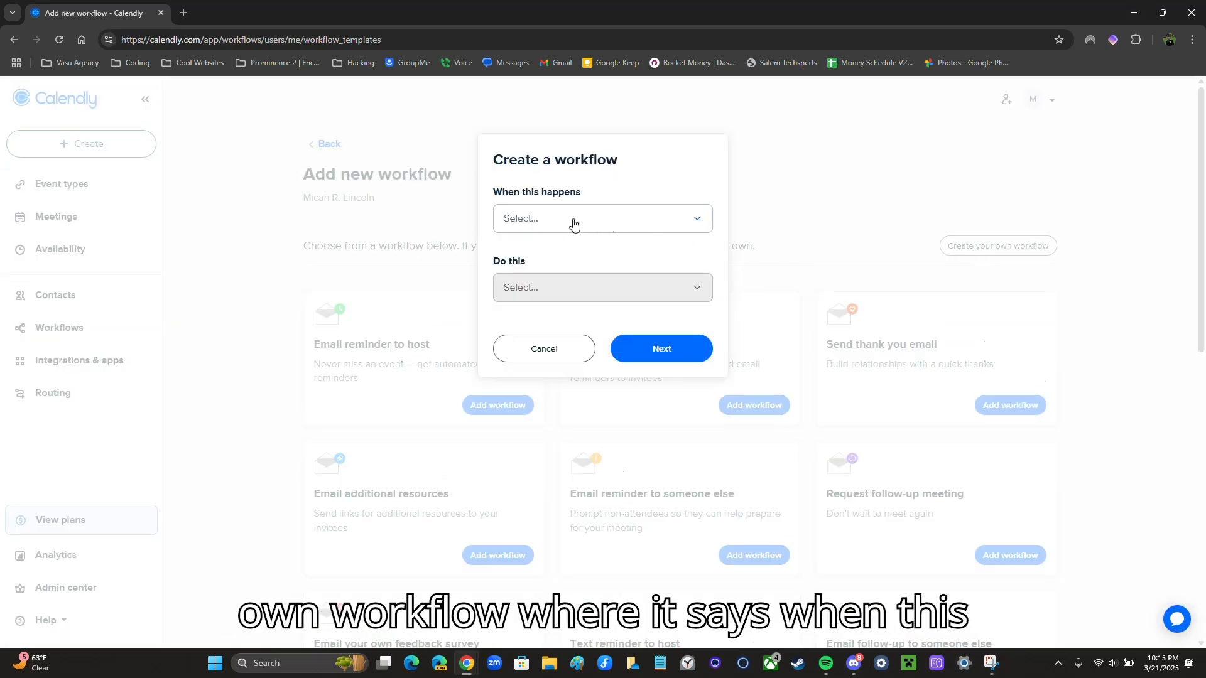
click(540, 221)
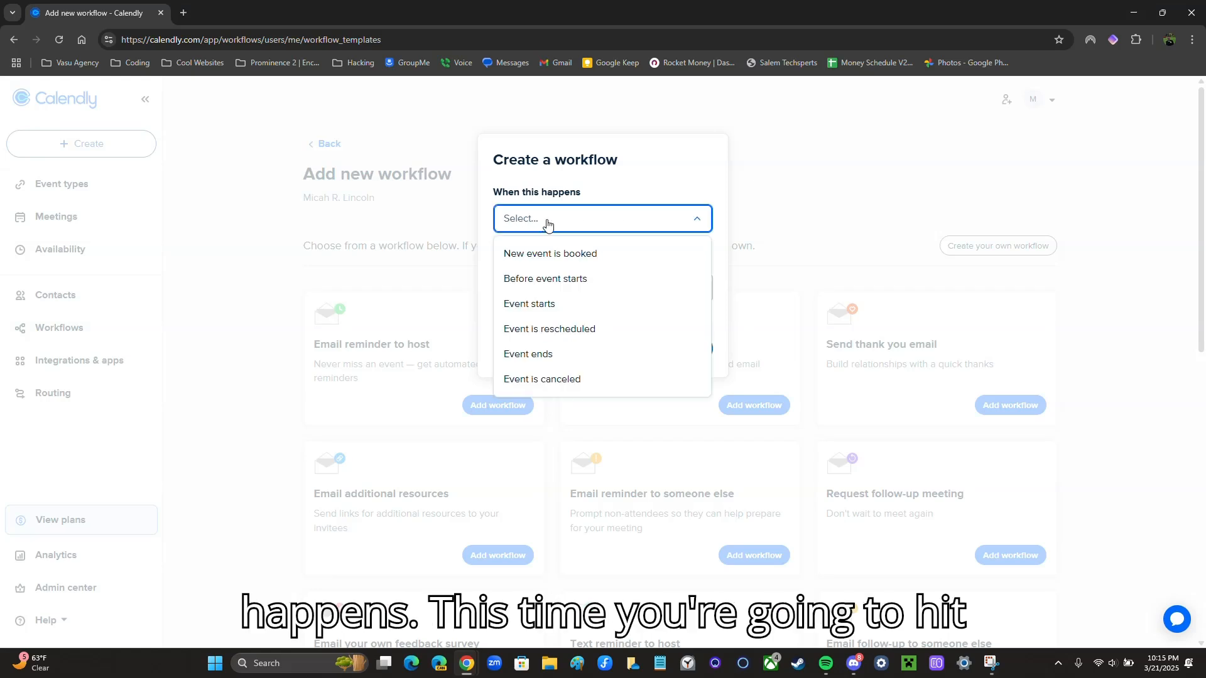
click(531, 284)
click(538, 282)
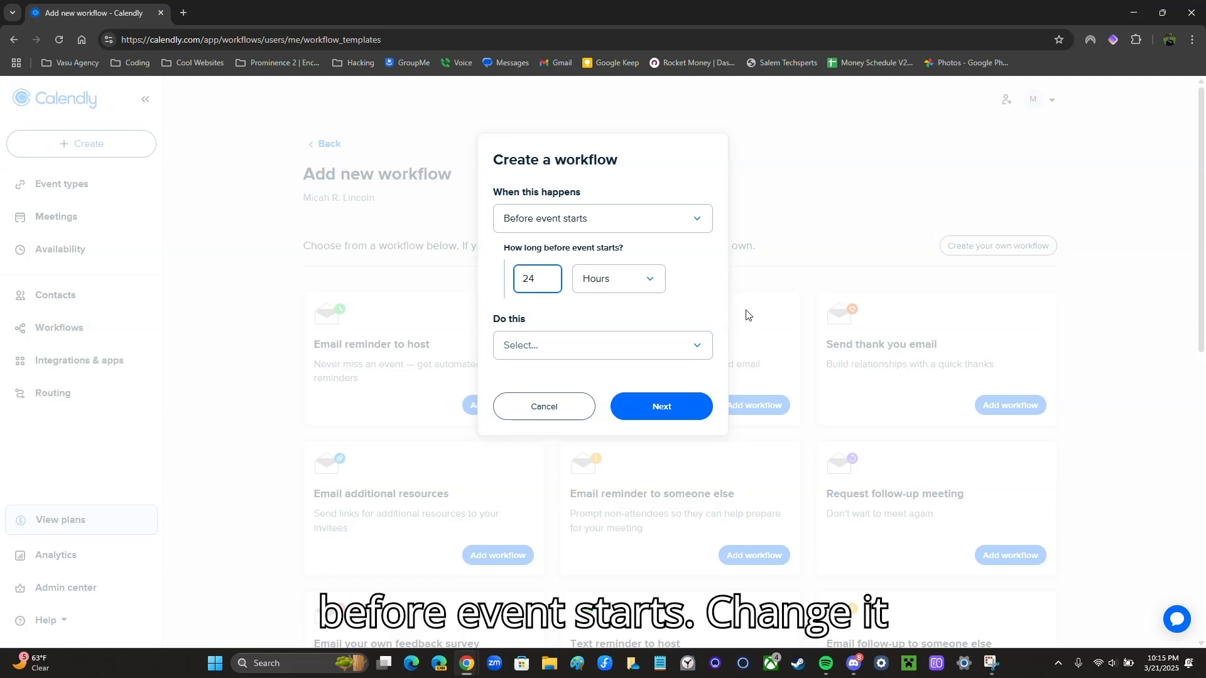
key(BackSpace)
key(BackSpace)
text(8)
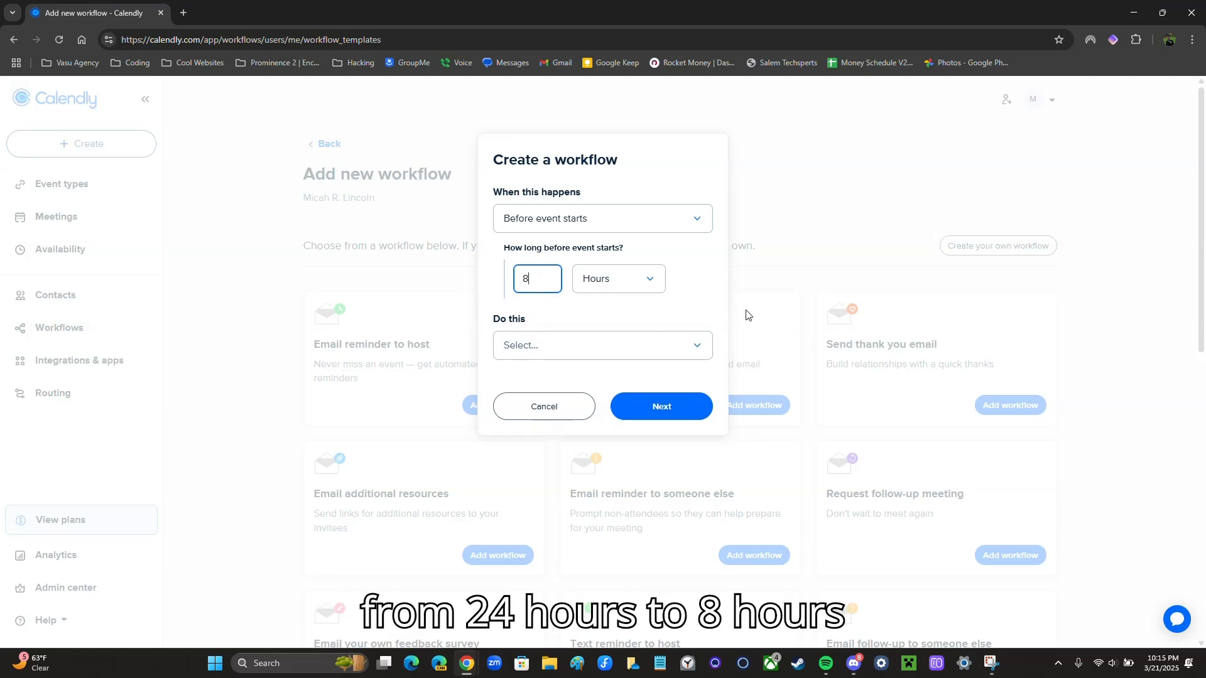
click(527, 345)
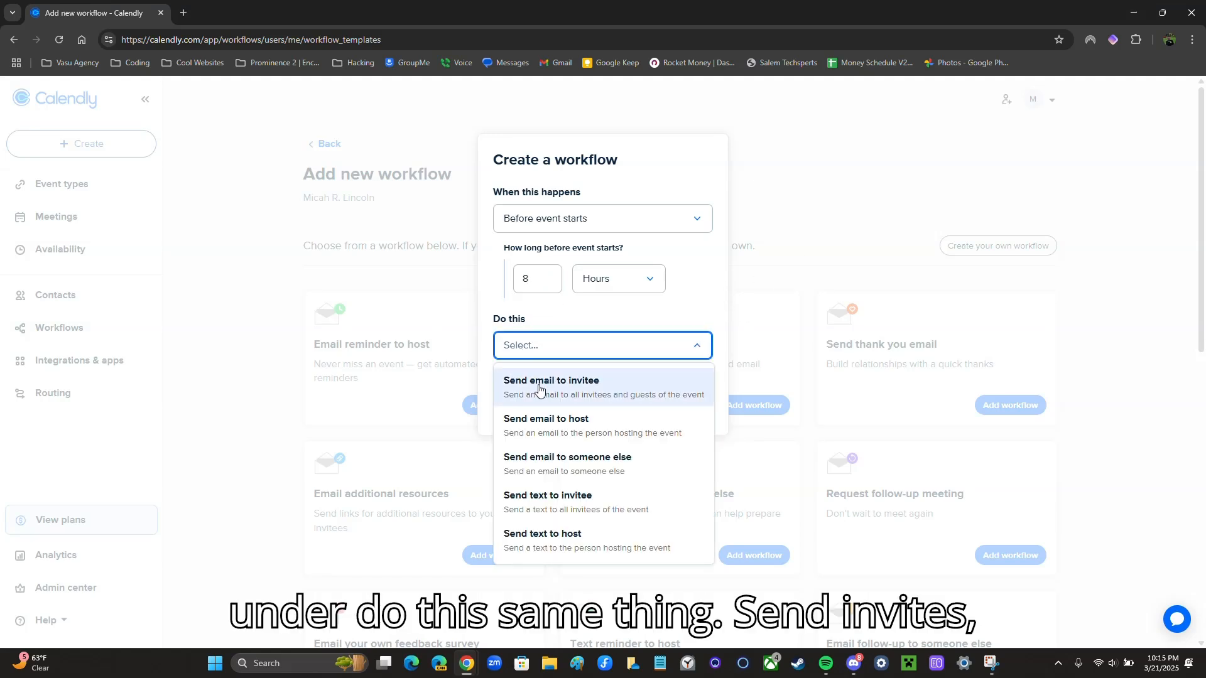
click(570, 387)
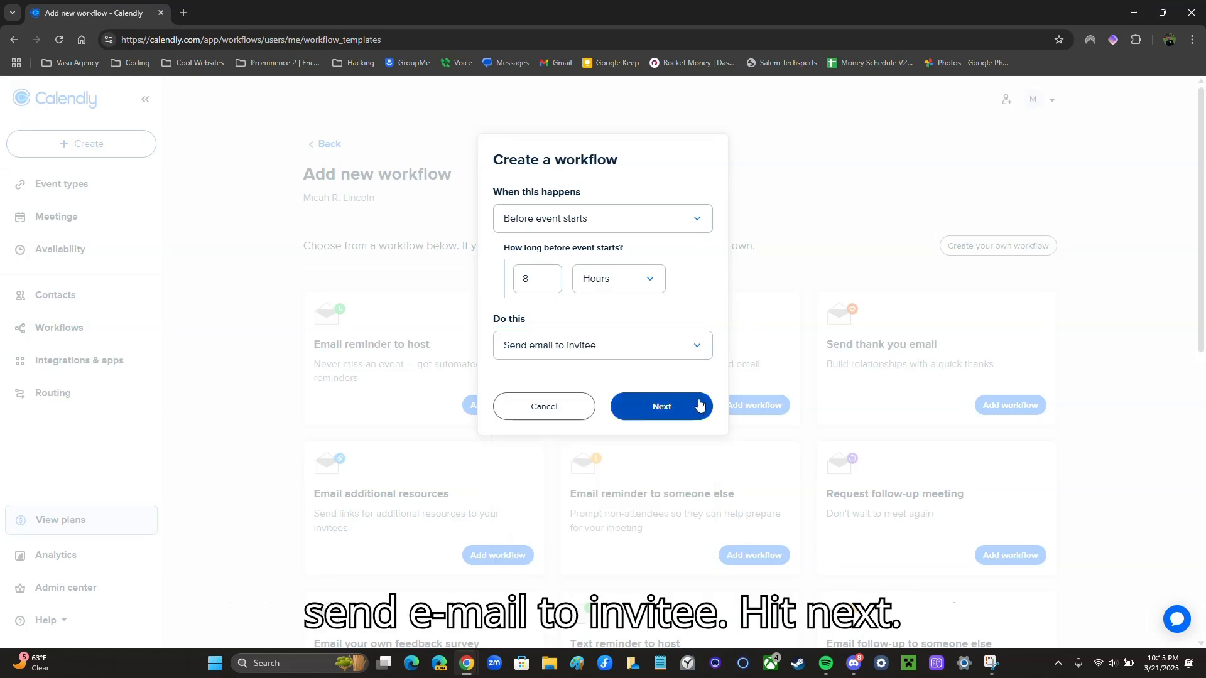
click(675, 413)
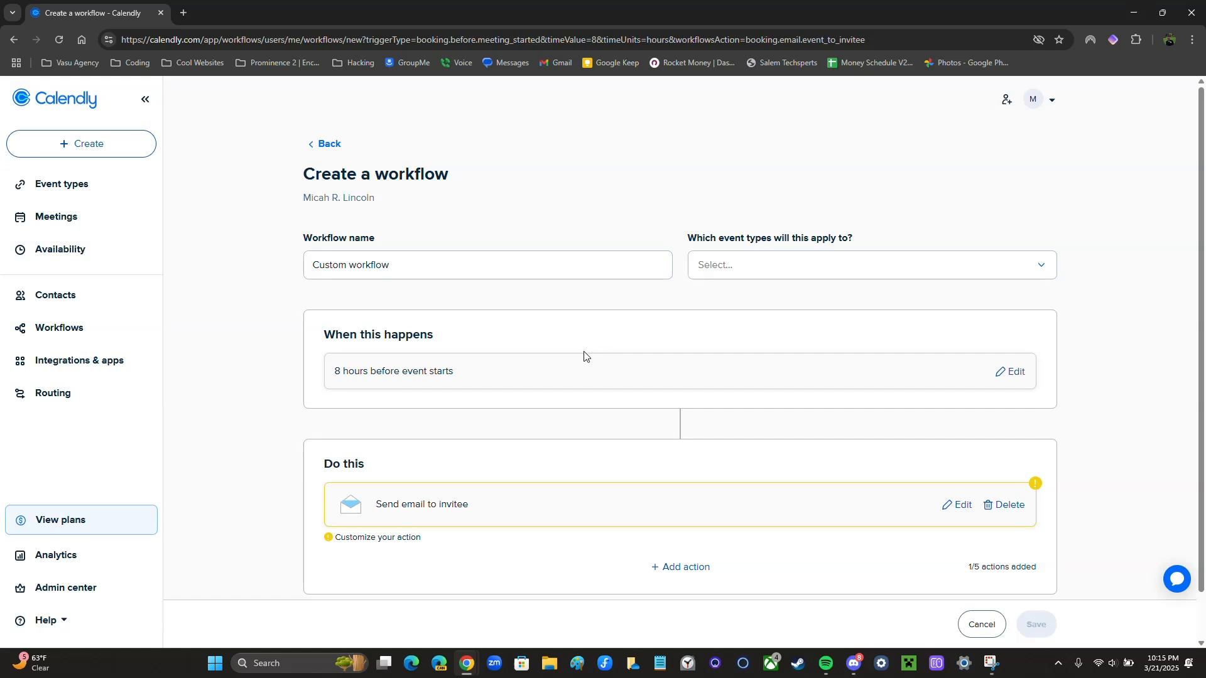
Apply the workflow to the 30 Minute Meeting event type
triple_click(692, 237)
click(772, 264)
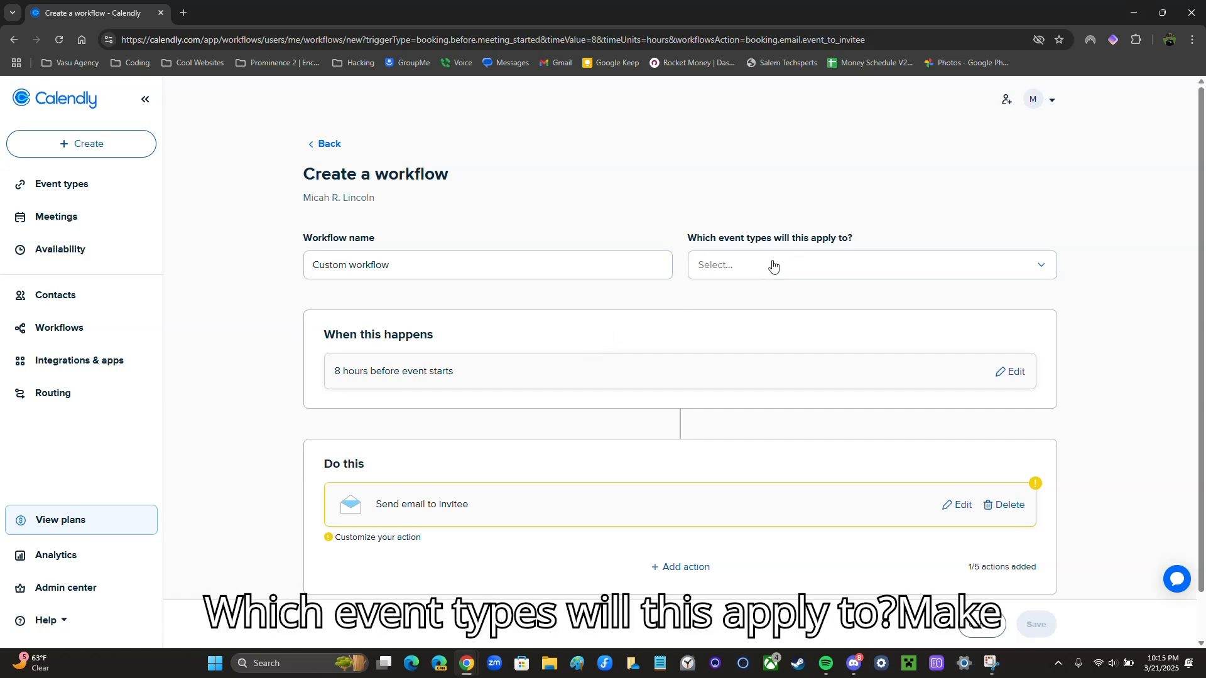
click(711, 350)
click(924, 395)
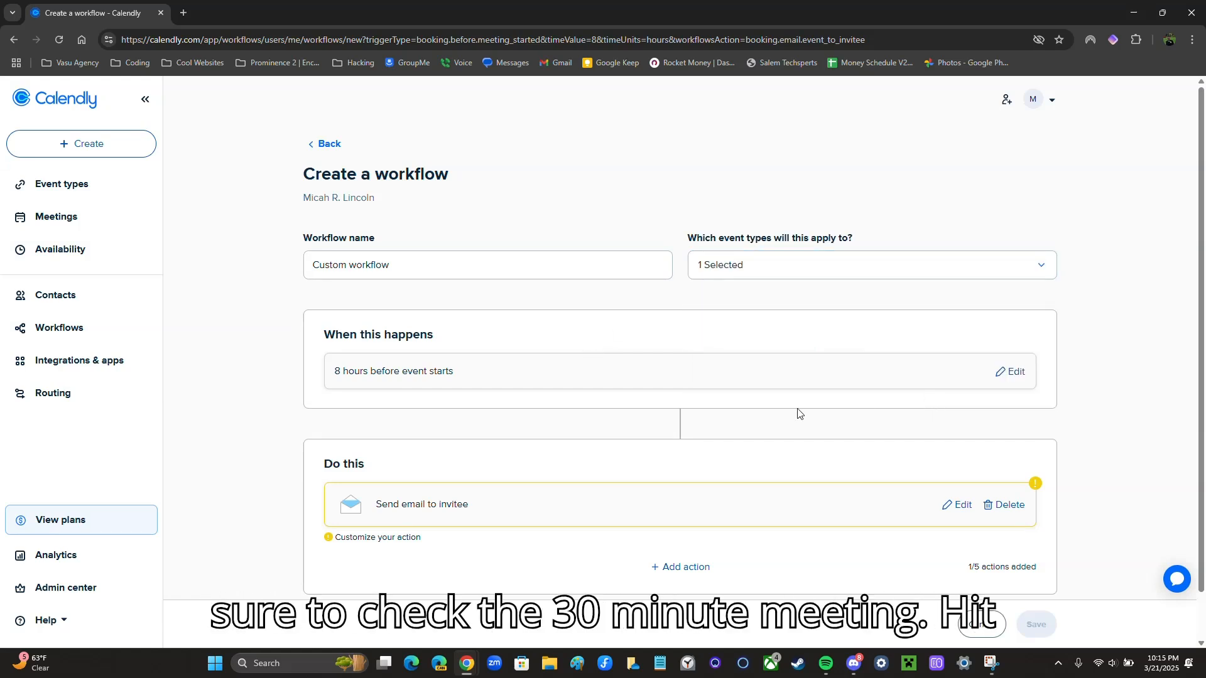
scroll(668, 406, down, 1)
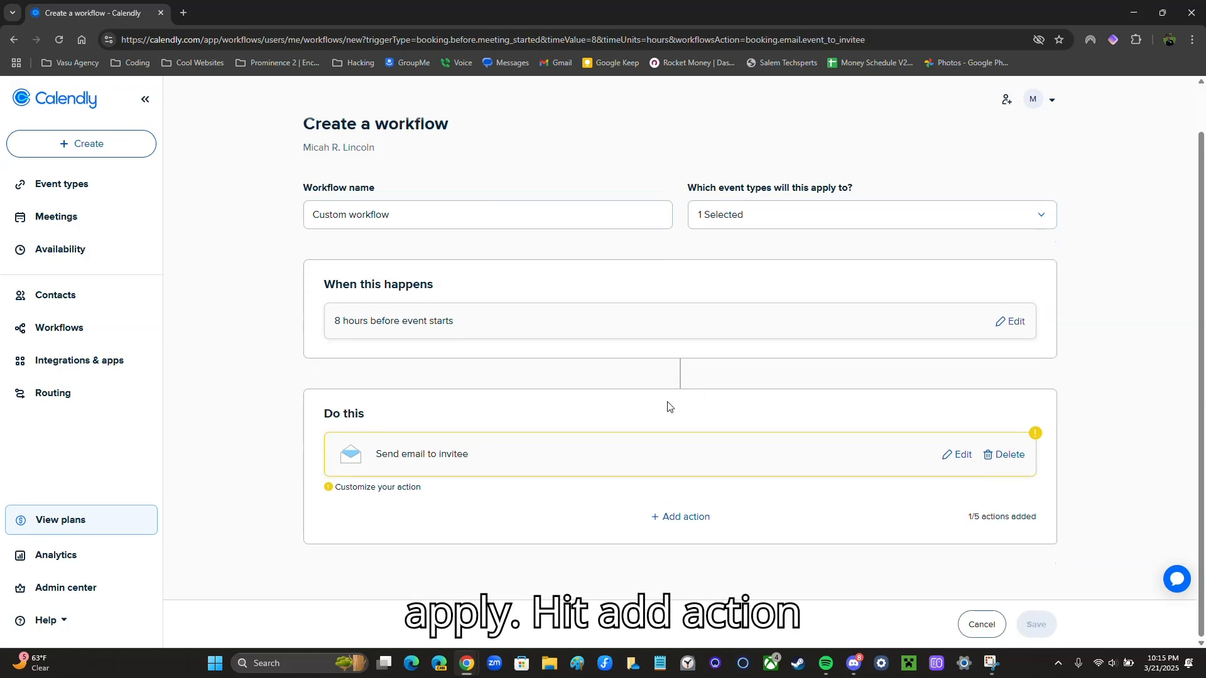
Add a second action set to Send text to invitee
click(672, 520)
click(588, 233)
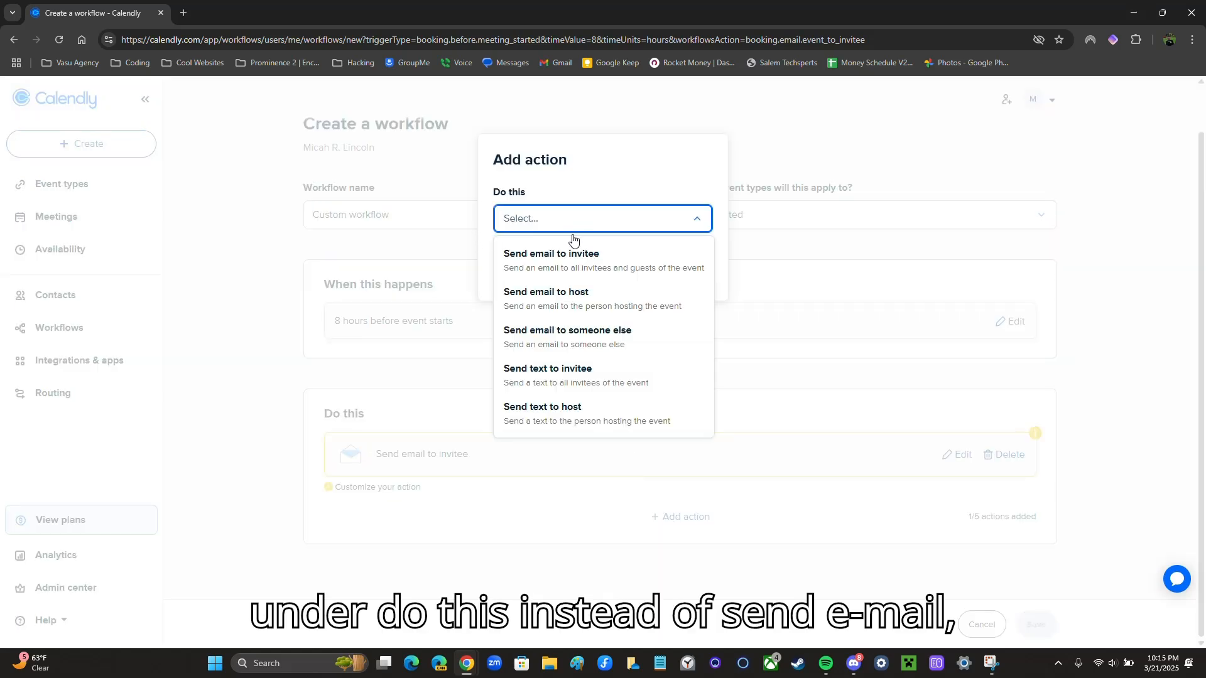
click(557, 375)
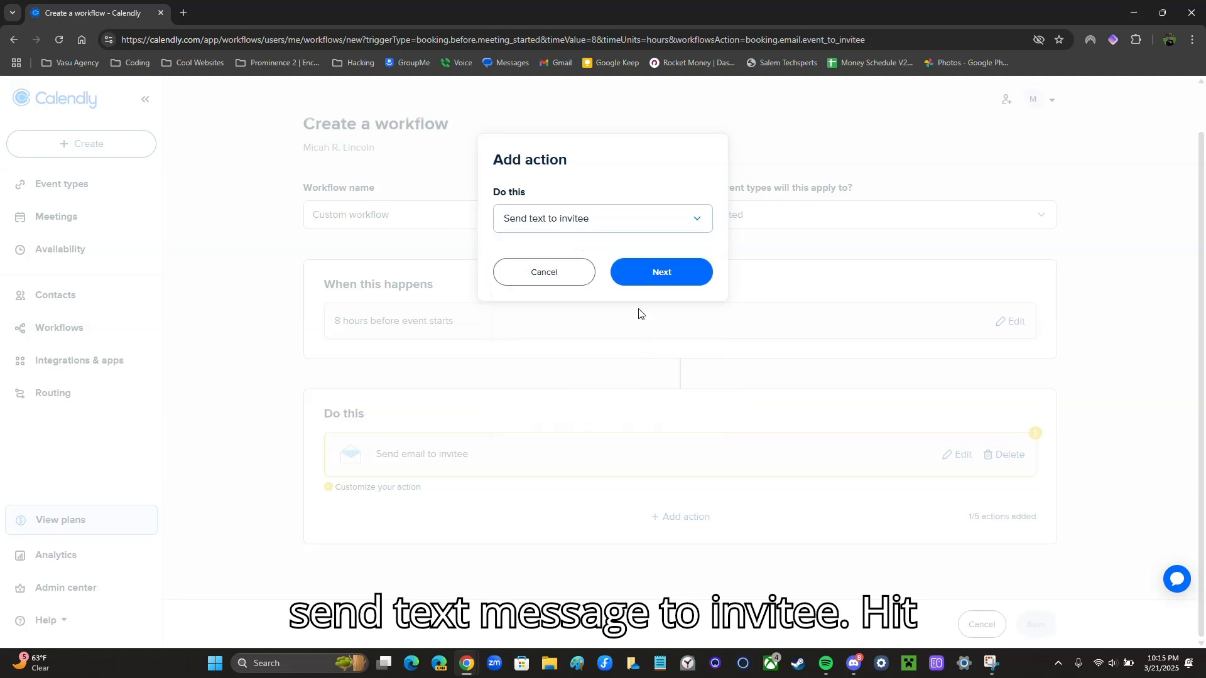
click(659, 271)
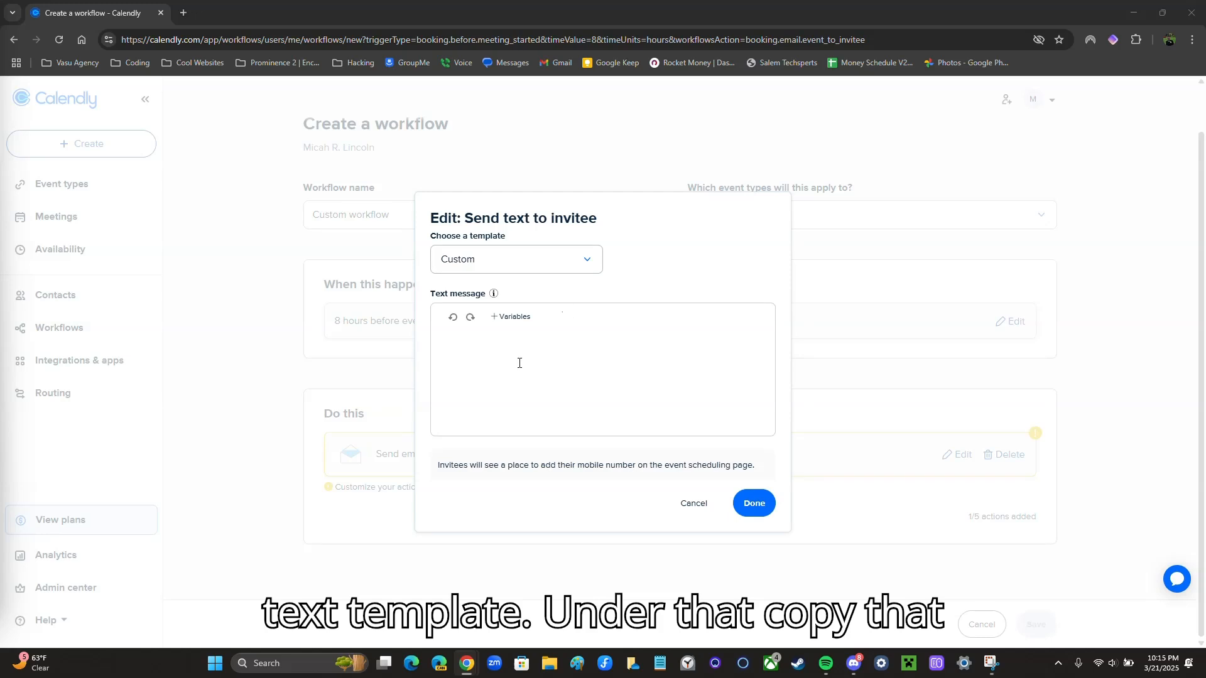
Paste the SMS confirmation template, trim lines after DO NOT REPLY, and add a blank line before Warmly
click(503, 379)
text(Hi Invitee First Name,  Please confirm that you will be attending Event Name on Event Date at Event Time Warmly, Event Organizer Name  DO NOT REPLY)
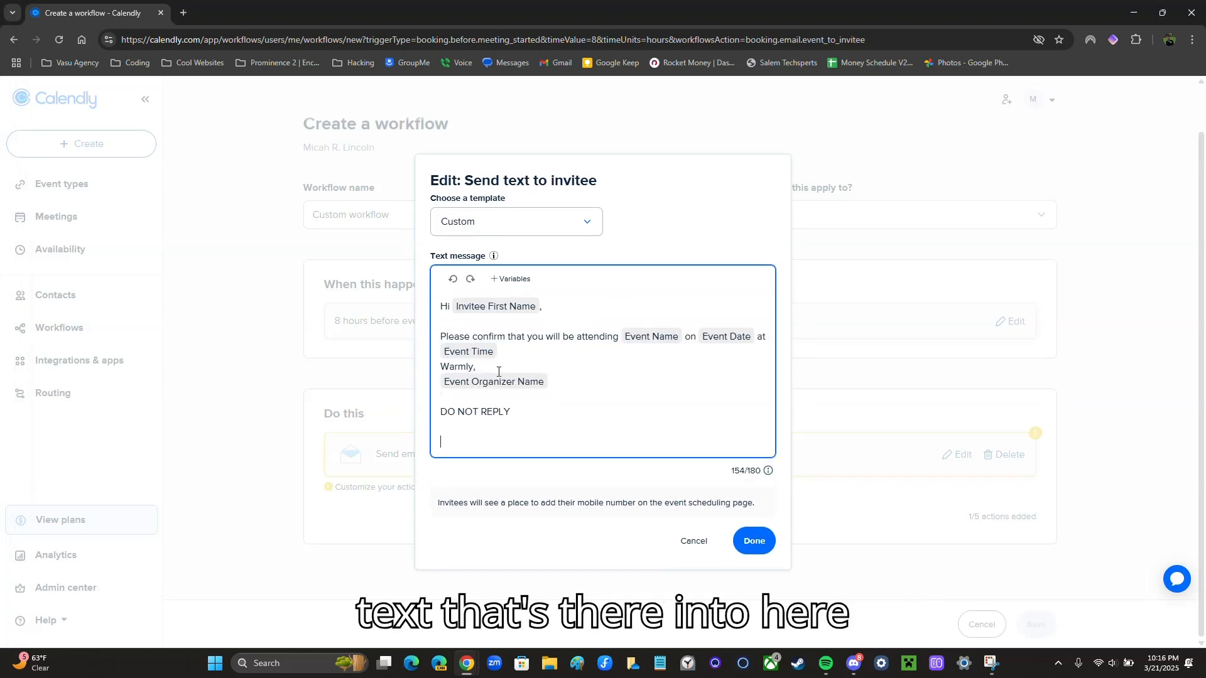
key(BackSpace)
key(BackSpace)
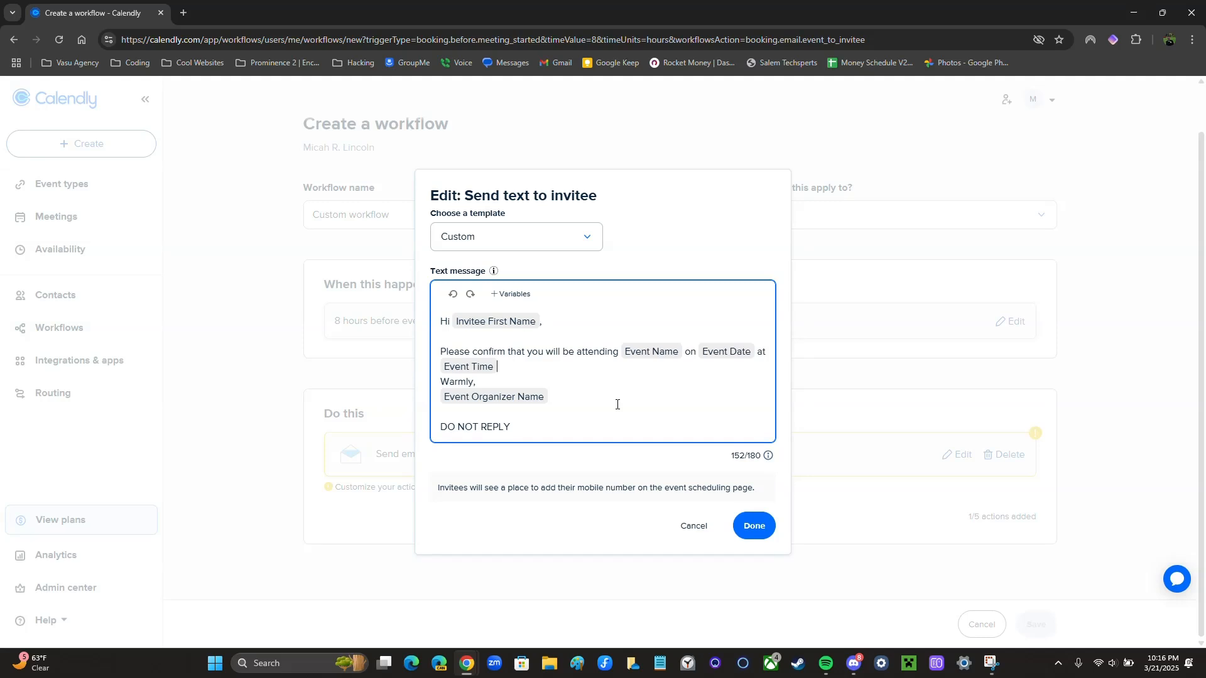
key(Return)
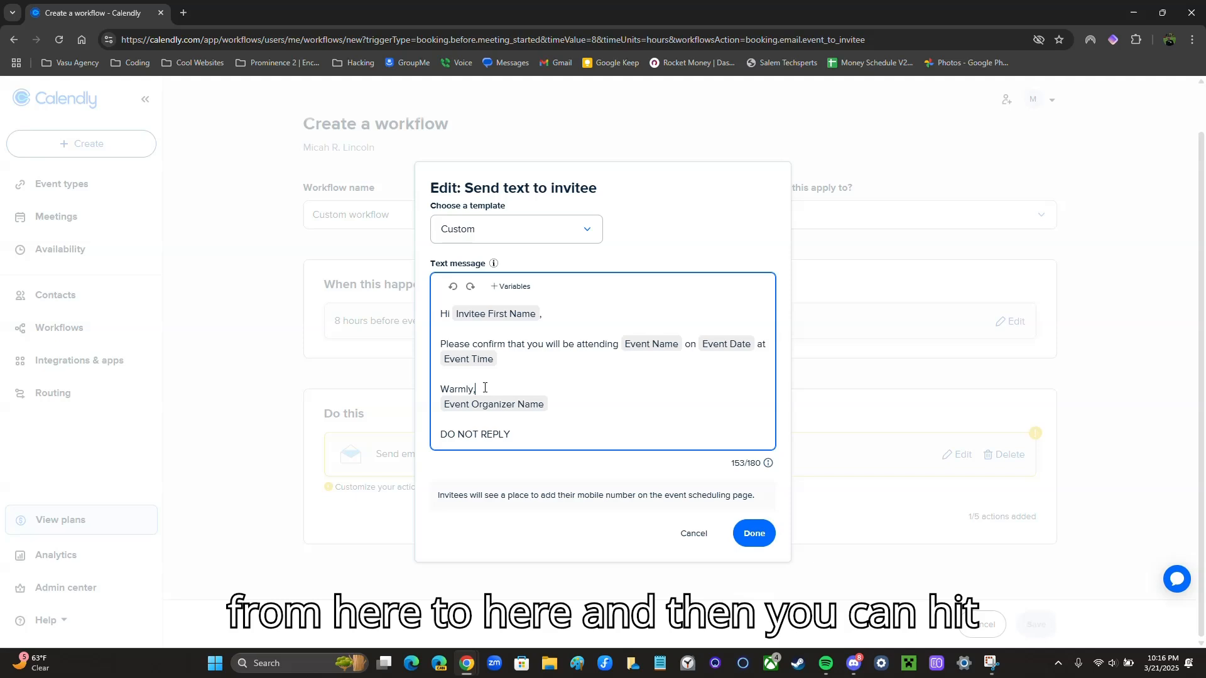
Add the text action, then paste the confirmation subject into the invitee email and fix its spacing
click(756, 532)
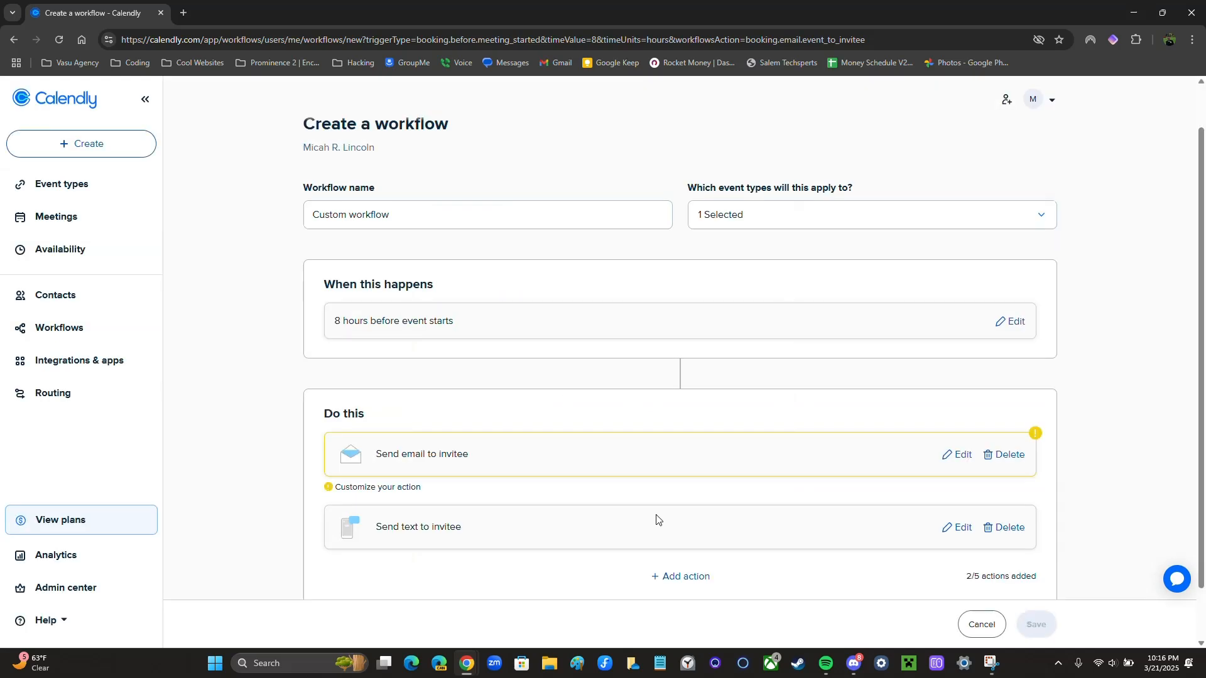
scroll(657, 520, down, 1)
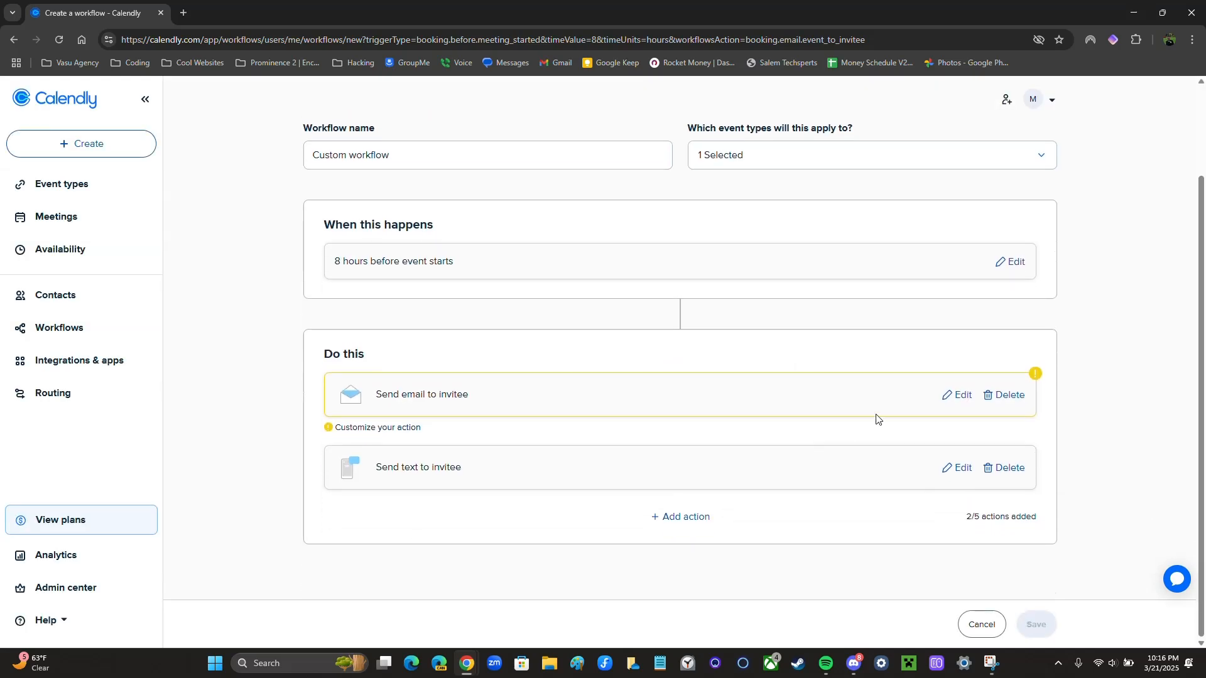
click(955, 395)
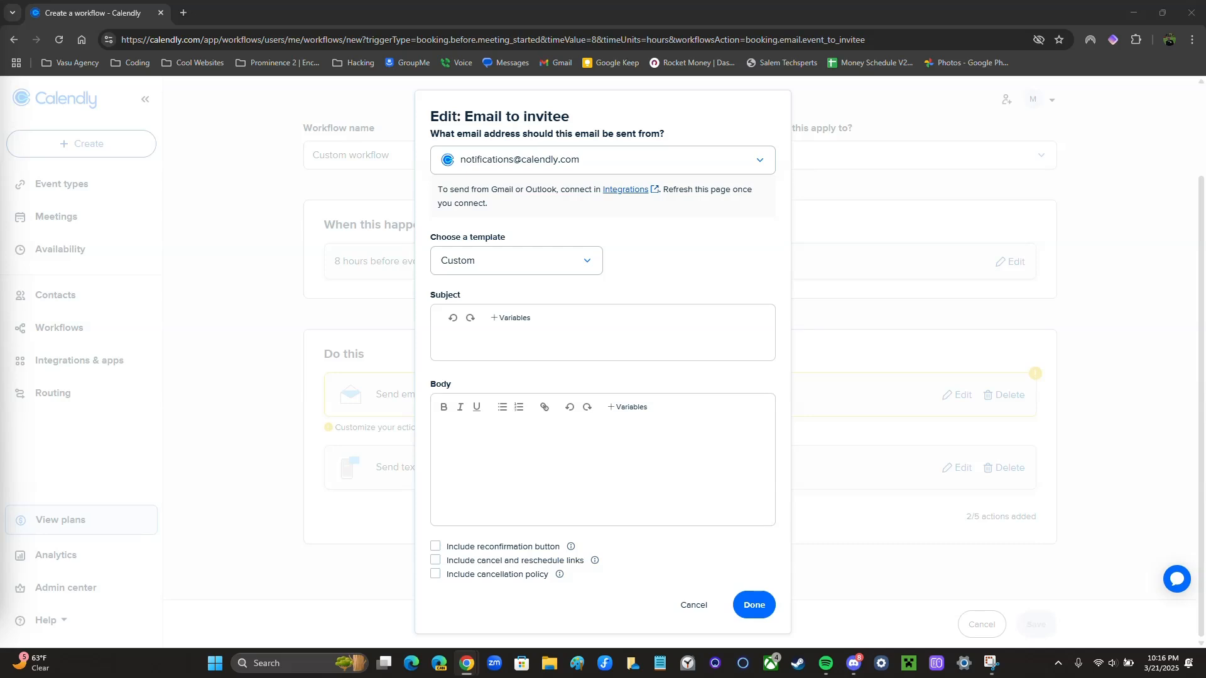
click(476, 341)
text(Confirm that you'll be attending Event Name with Event Organizer Name)
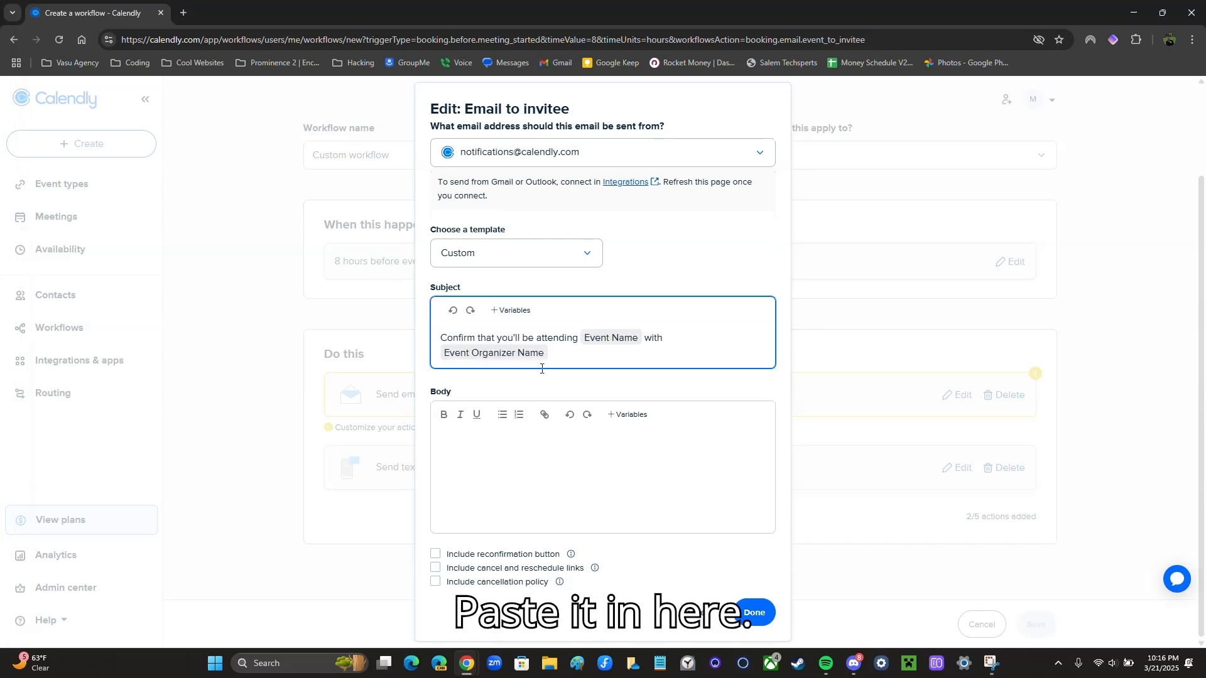
key(BackSpace)
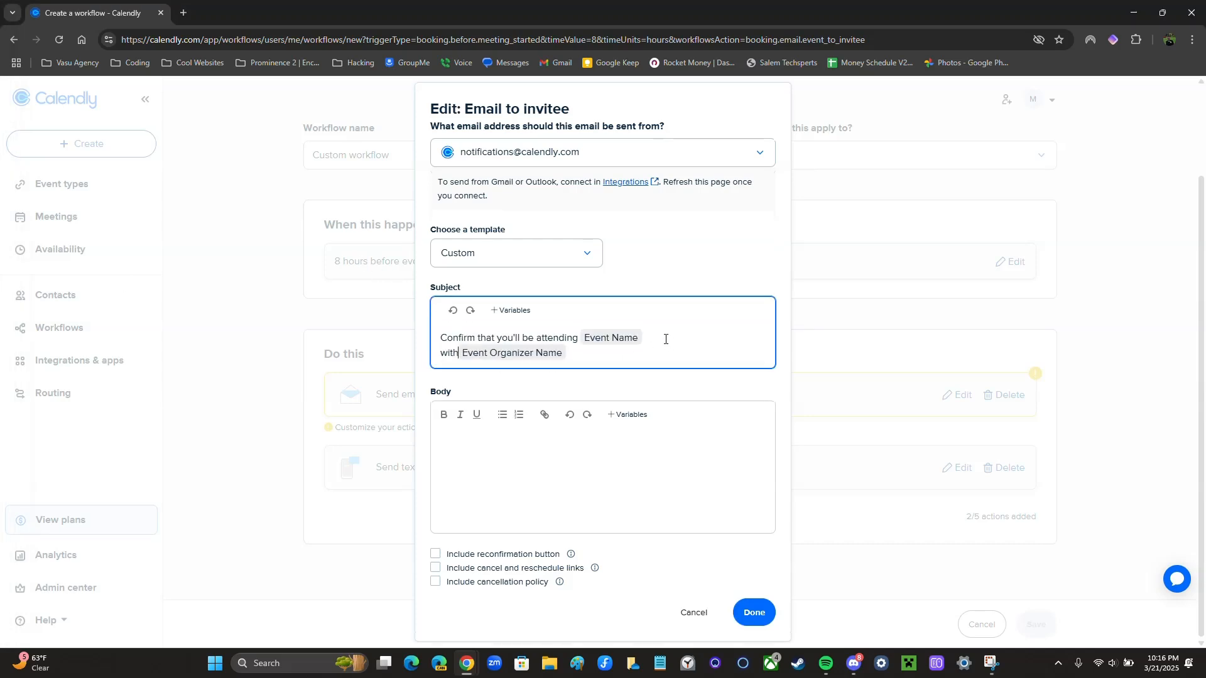
key(BackSpace)
key(BackSpace)
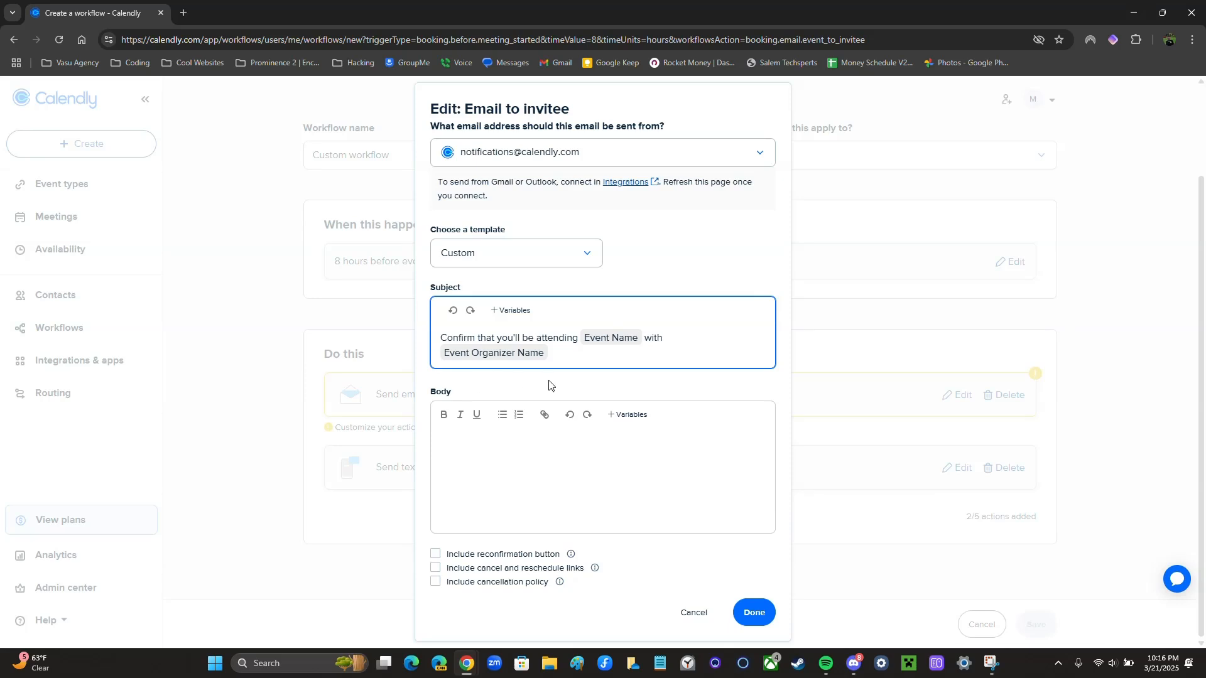
Paste the confirmation email body, tidy its line breaks, and include a reconfirmation button
click(485, 485)
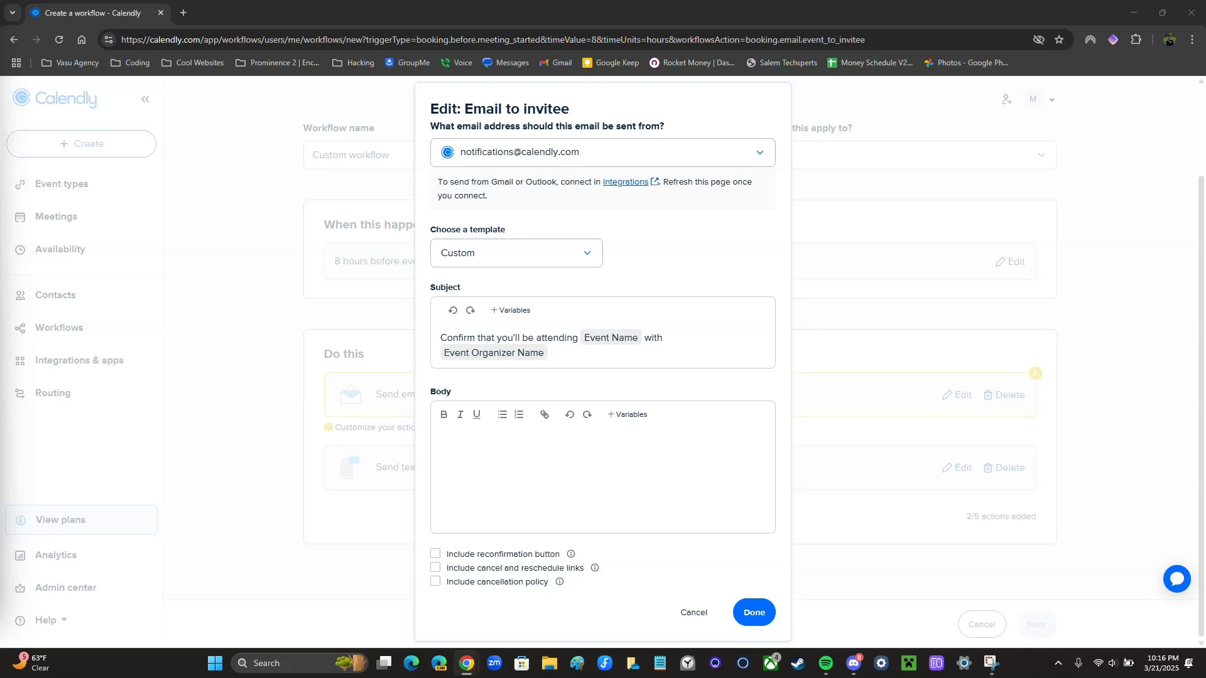
click(488, 461)
text(Hi Invitee First Name , Please confirm that you will be attending Event Name on Event Date at Event Time Warmly, Event Organizer Name)
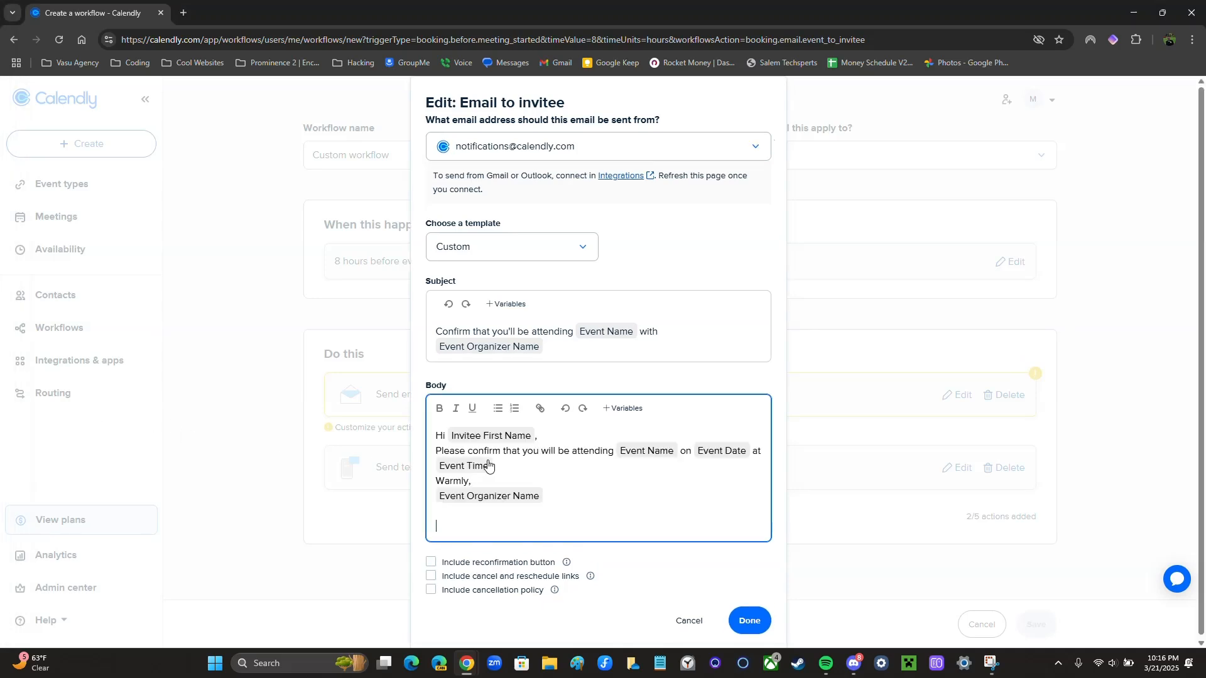
click(530, 470)
key(Return)
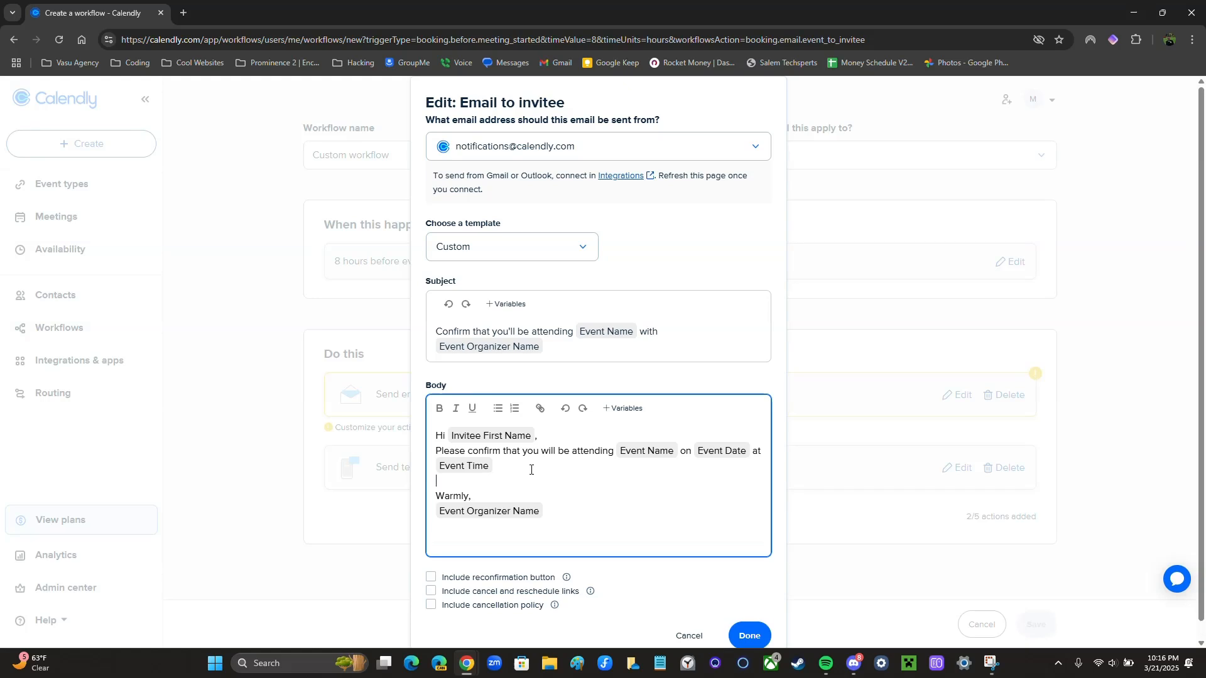
key(BackSpace)
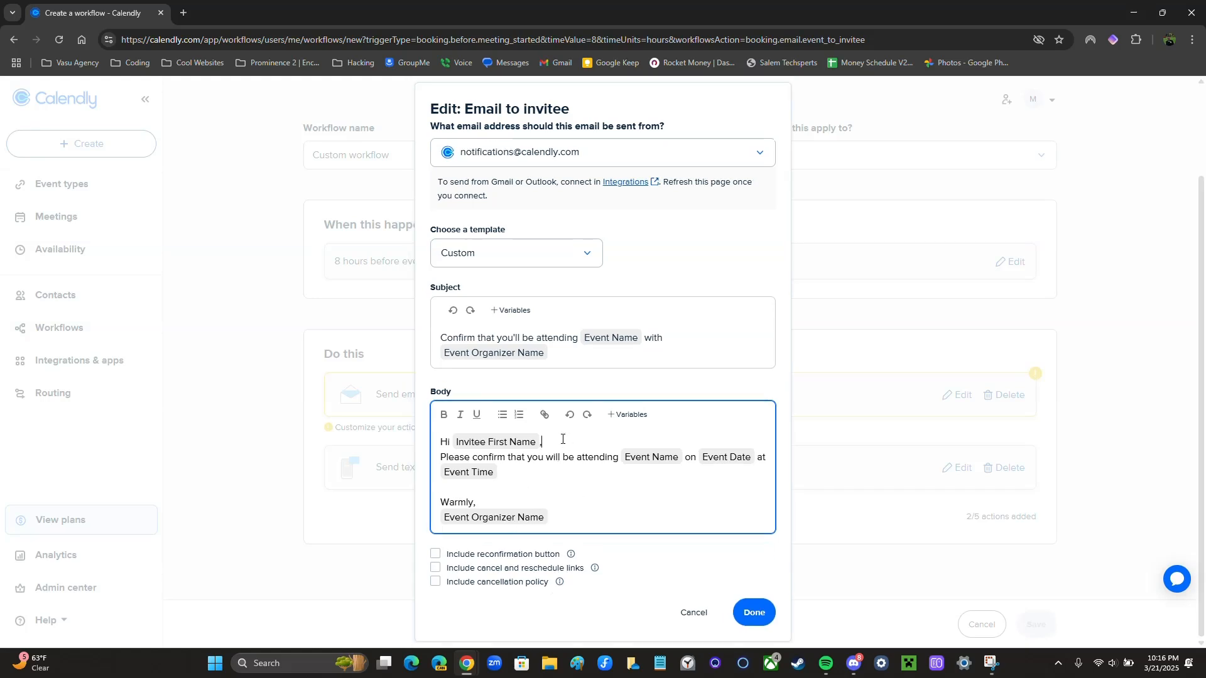
click(451, 451)
key(BackSpace)
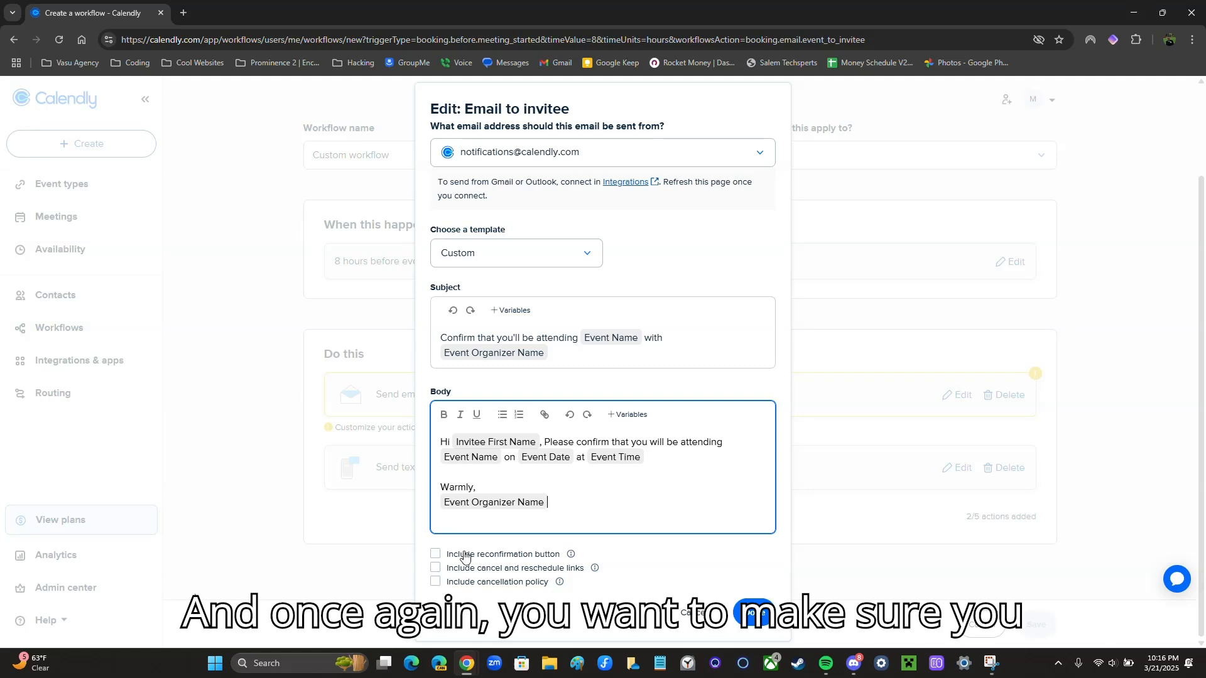
click(436, 554)
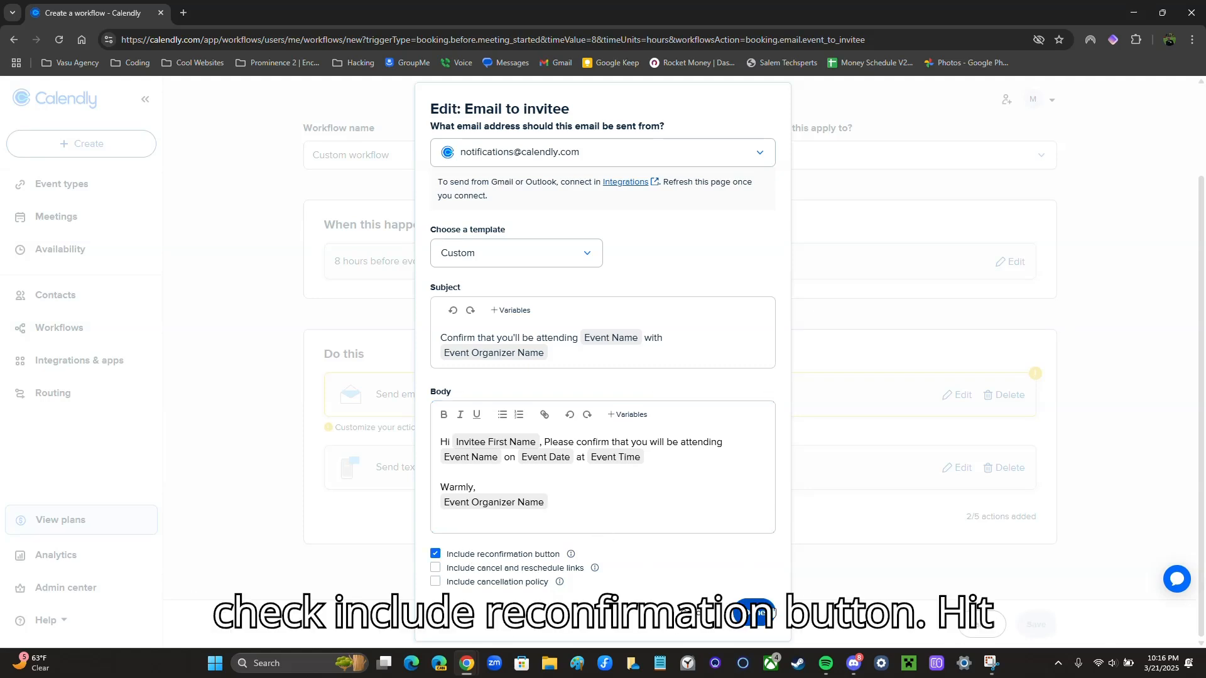
click(761, 614)
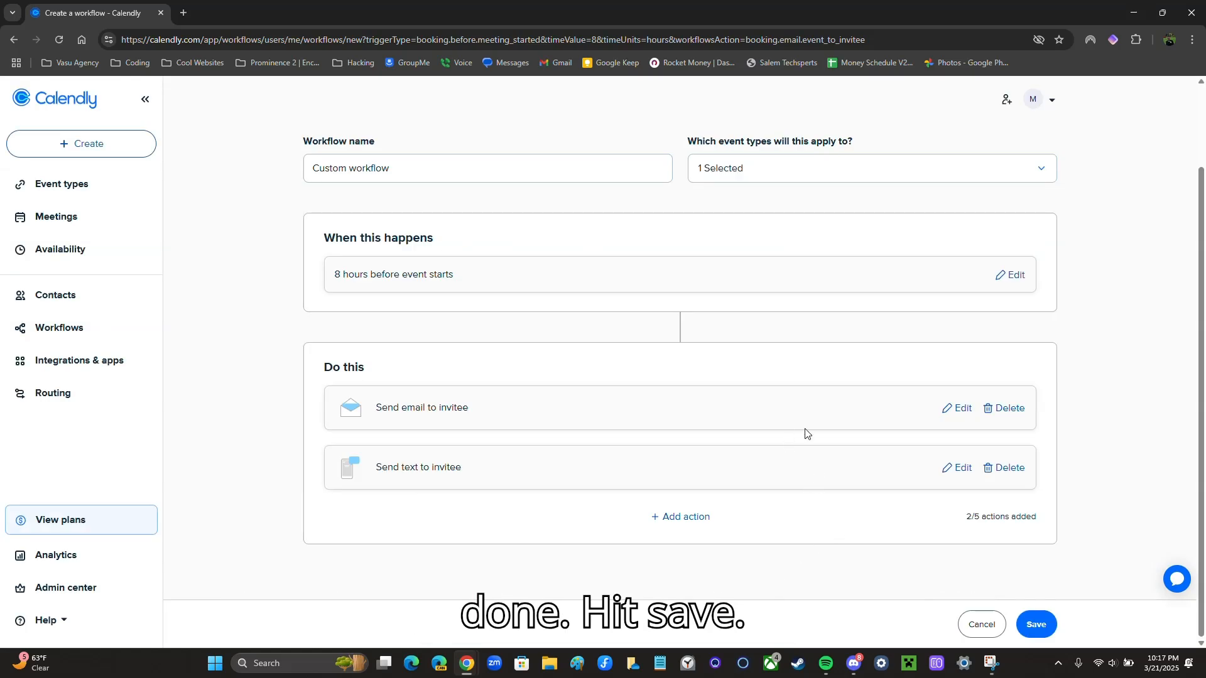
Save the previous workflow and start a new custom workflow from scratch
click(1033, 628)
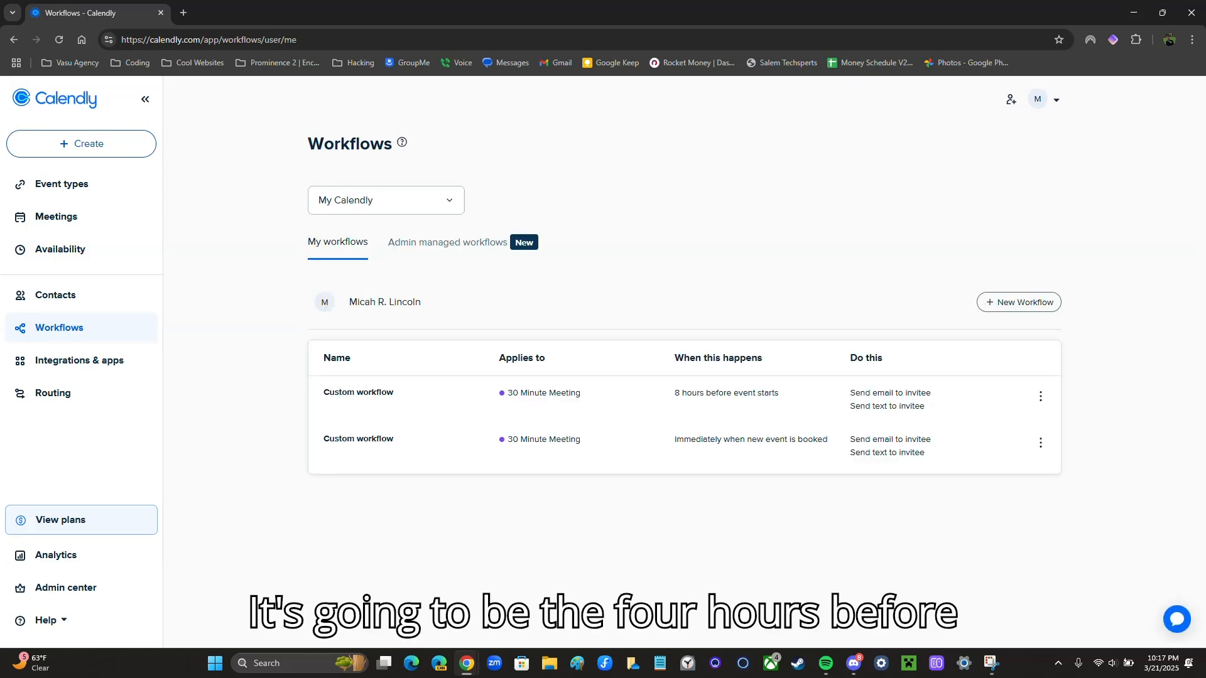
click(1011, 304)
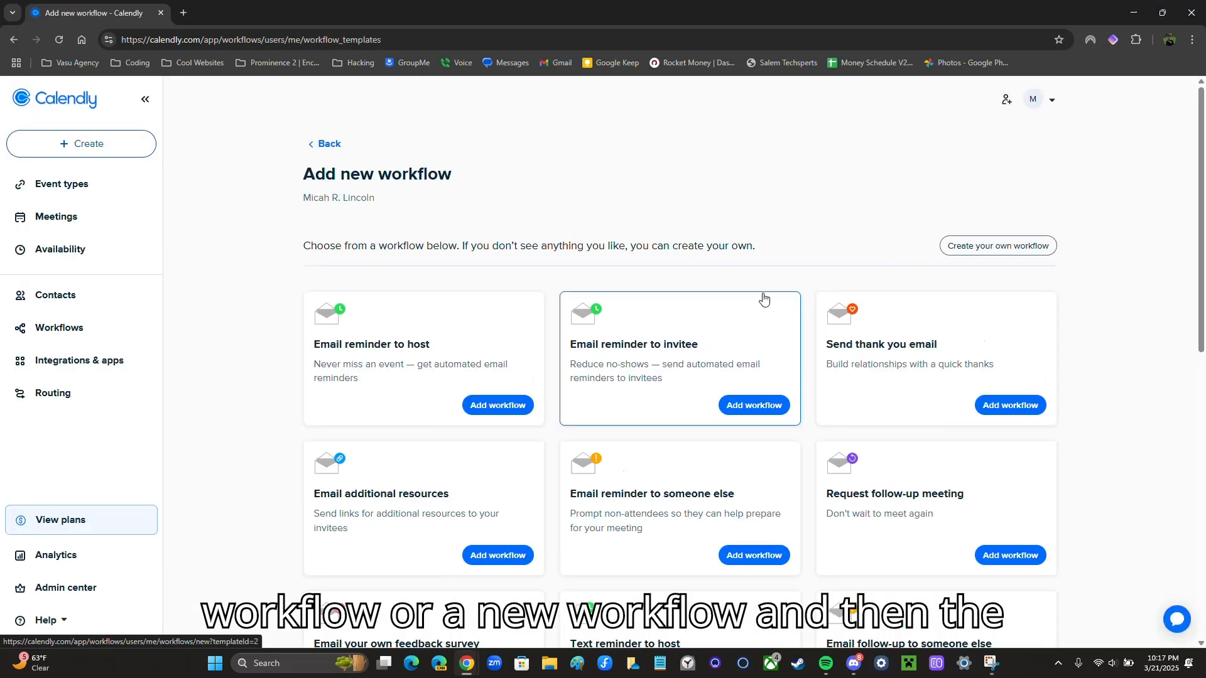
click(1005, 250)
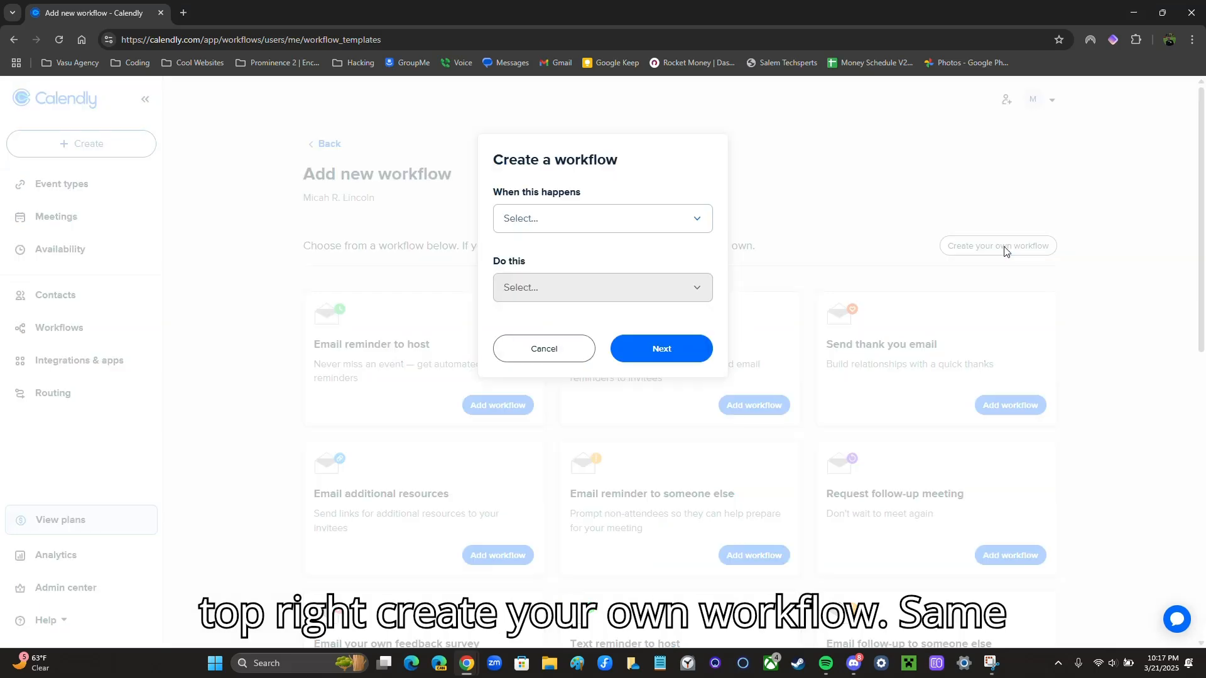
Trigger it 4 hours before the event starts, with a Send email to invitee action
click(630, 230)
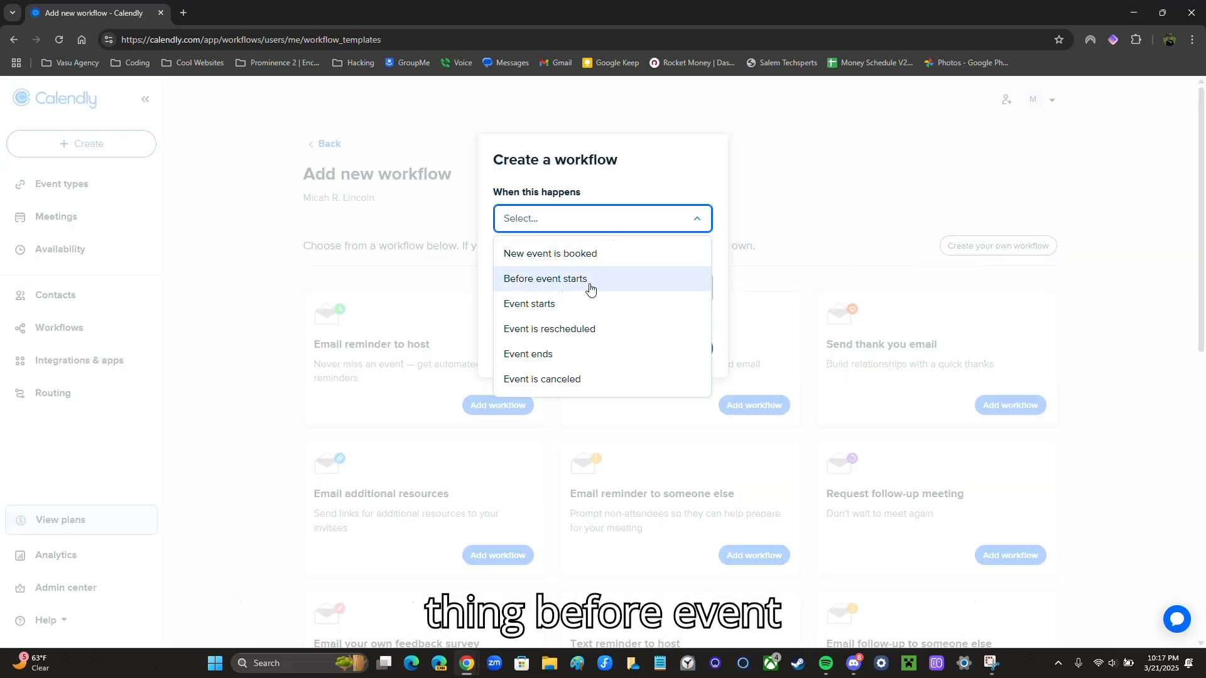
click(556, 280)
click(555, 283)
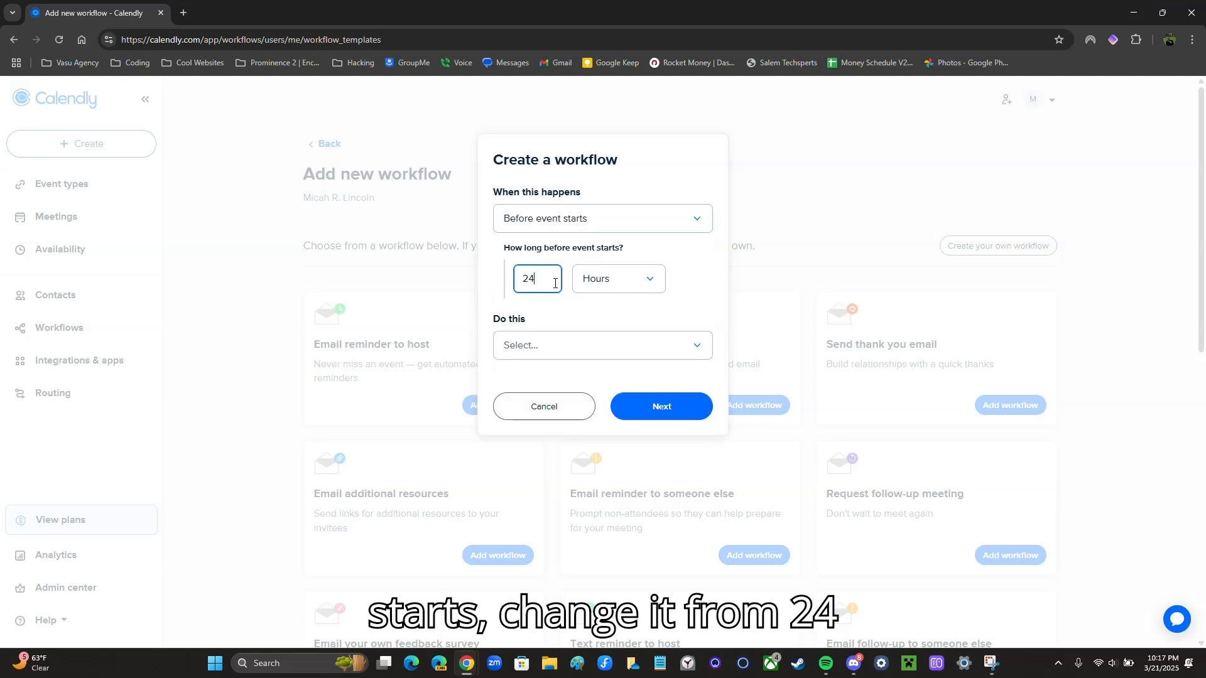
key(BackSpace)
key(BackSpace)
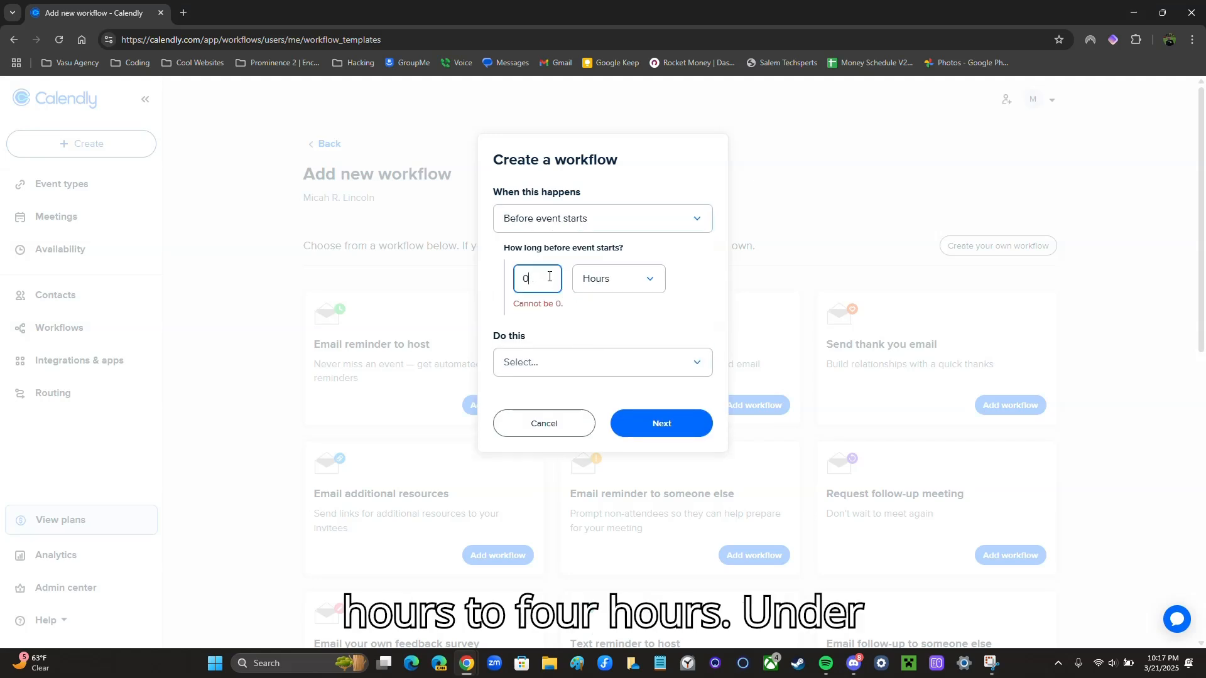
text(4)
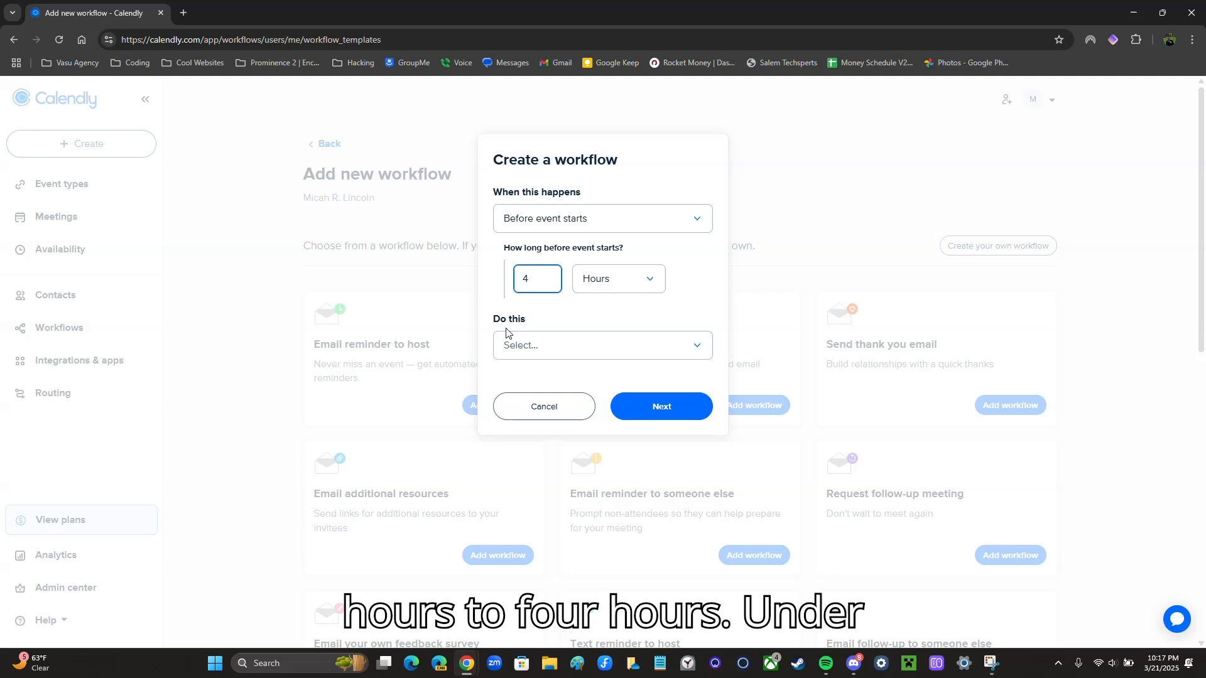
click(564, 353)
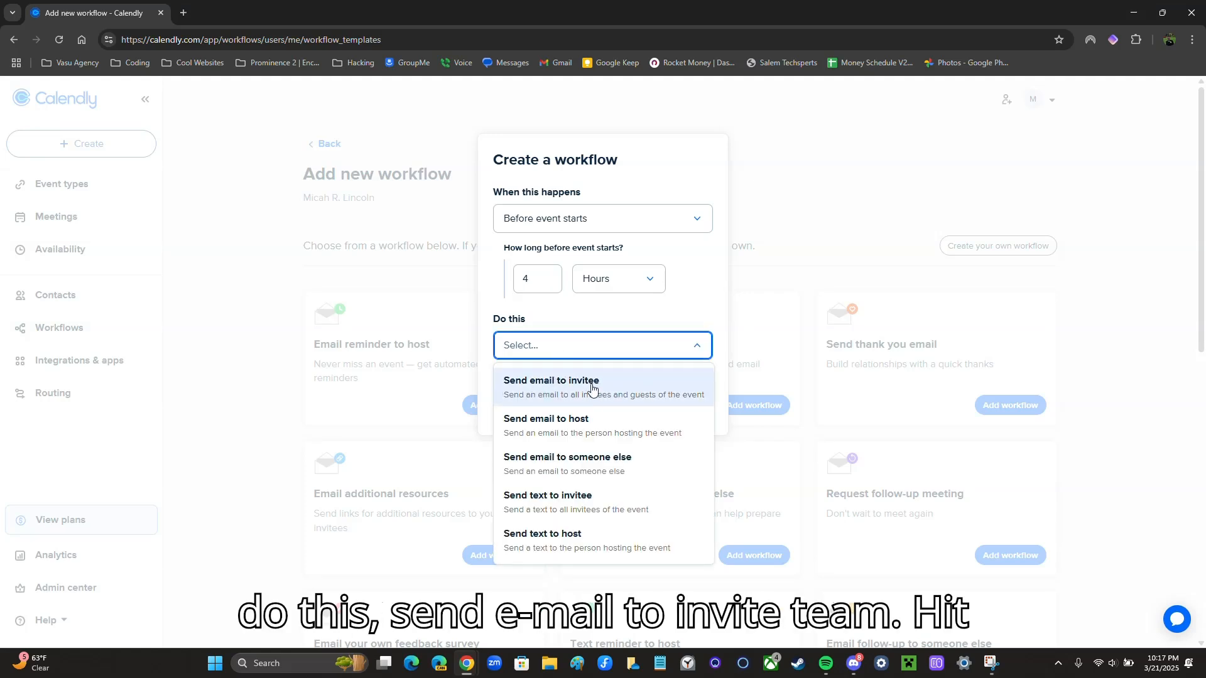
click(577, 386)
click(660, 405)
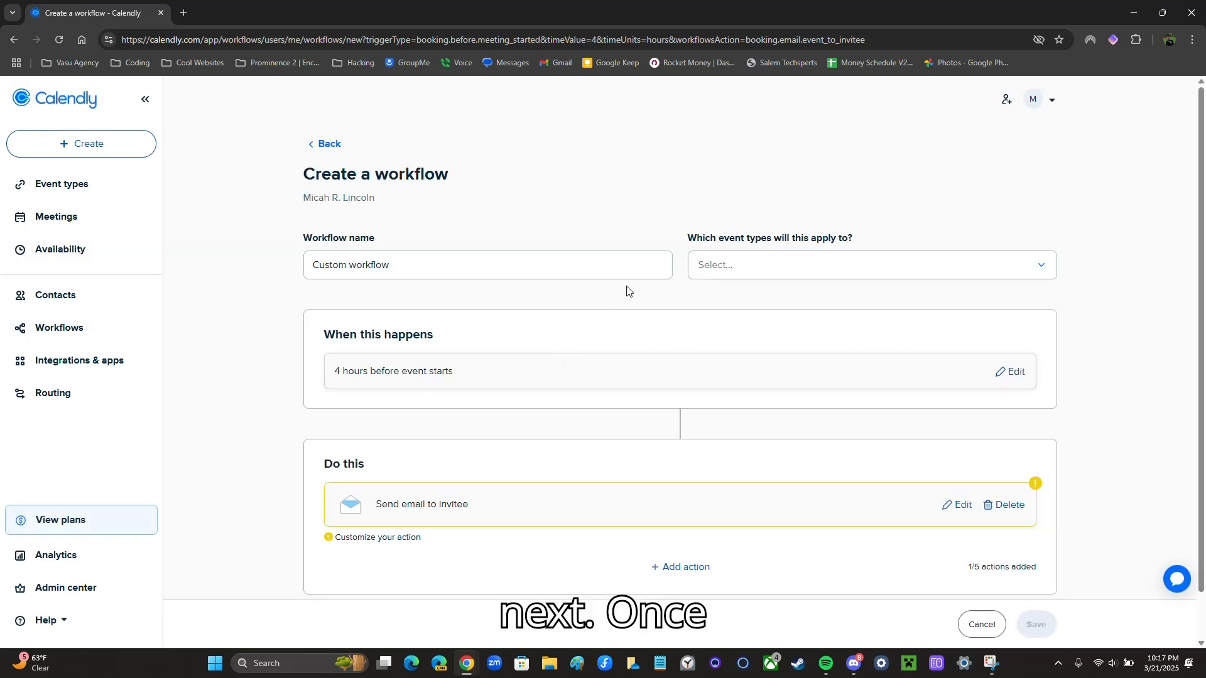
Apply the workflow to the 30 Minute Meeting event type
click(727, 268)
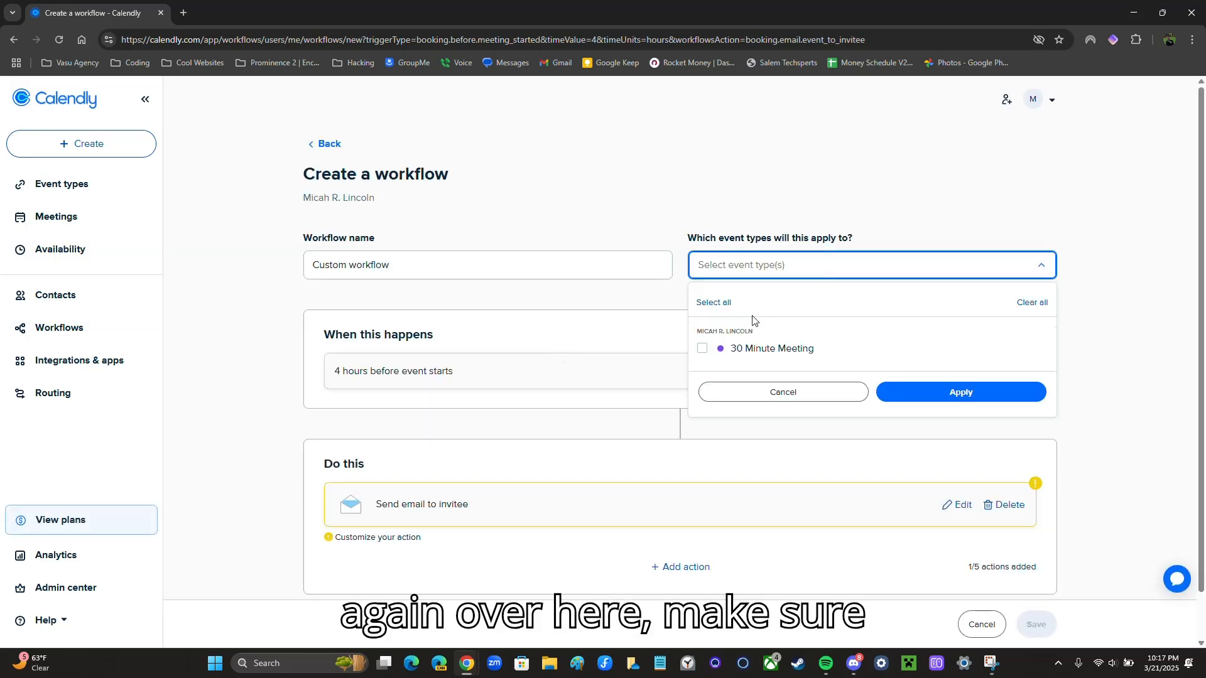
click(727, 356)
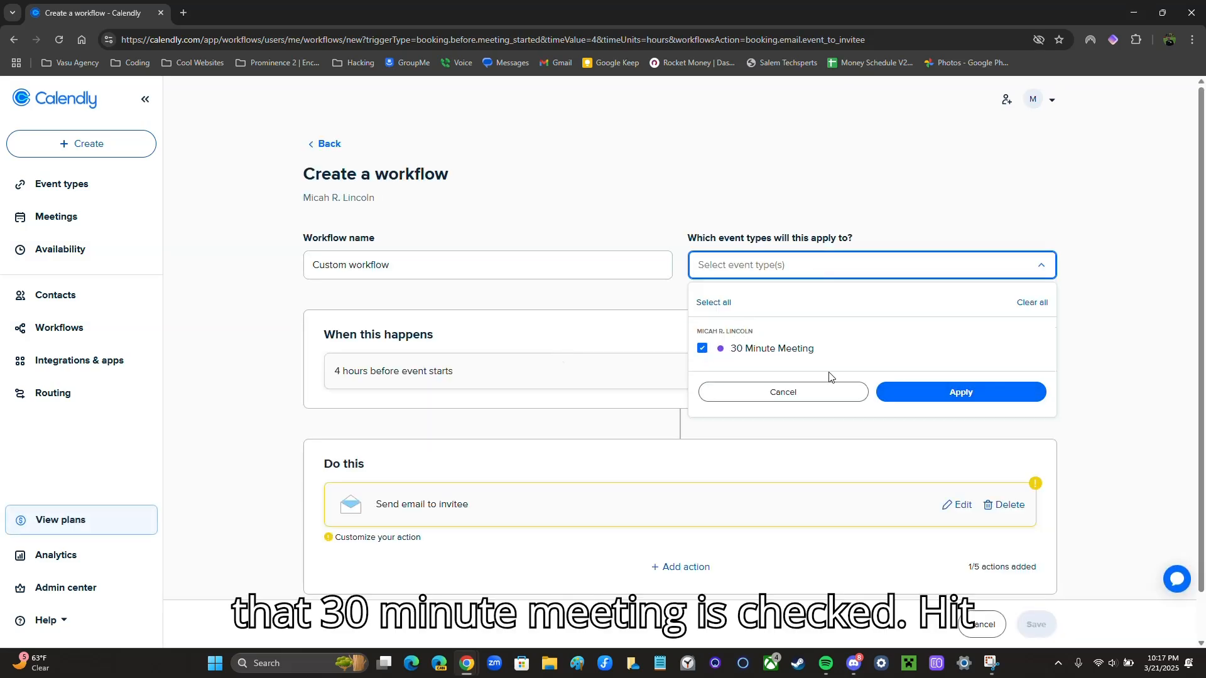
click(917, 395)
scroll(673, 405, down, 1)
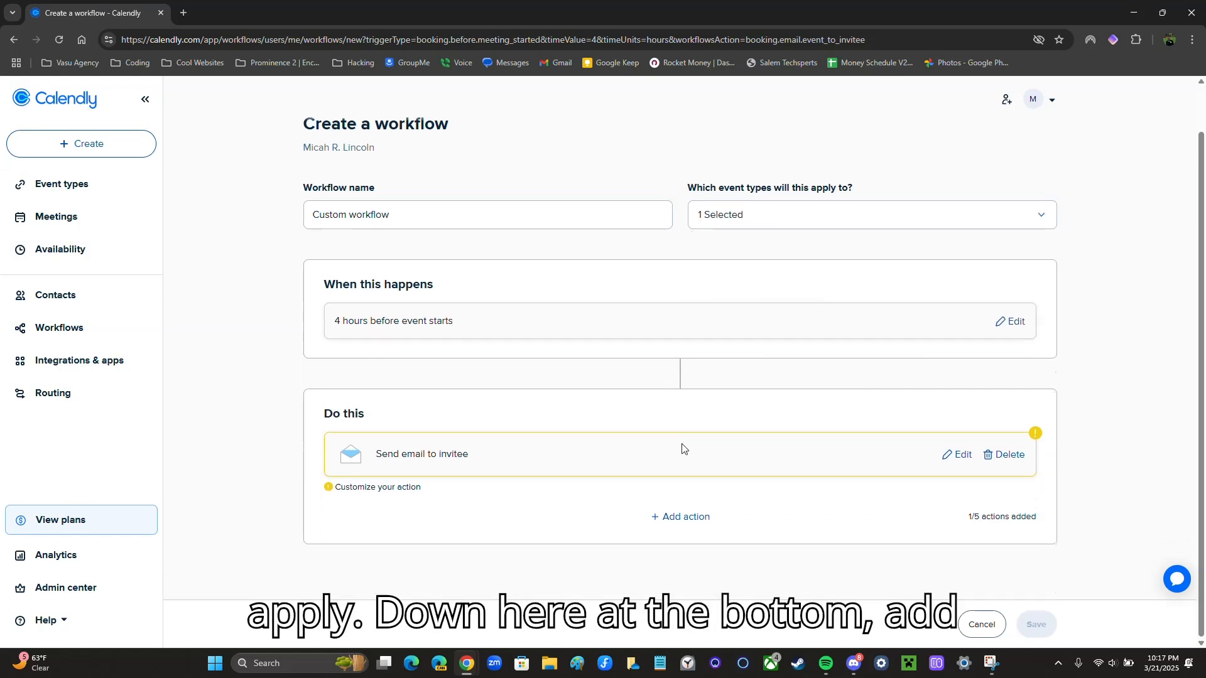
Add a second action of type Send text to invitee
click(676, 525)
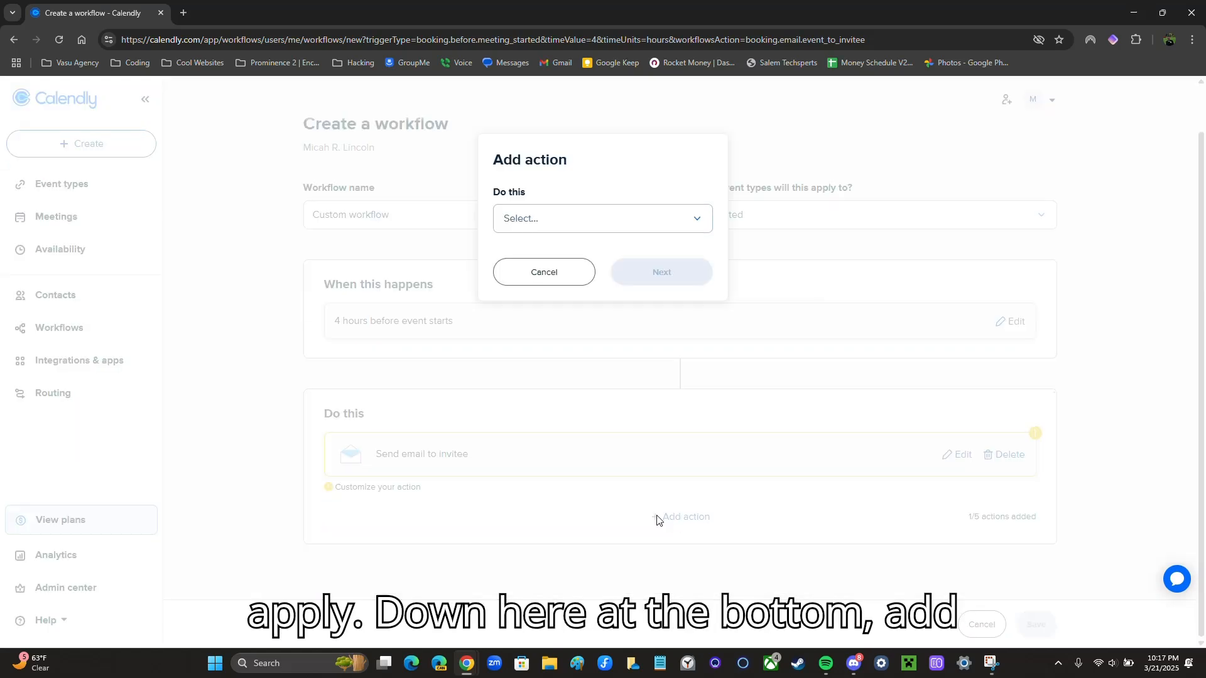
click(579, 229)
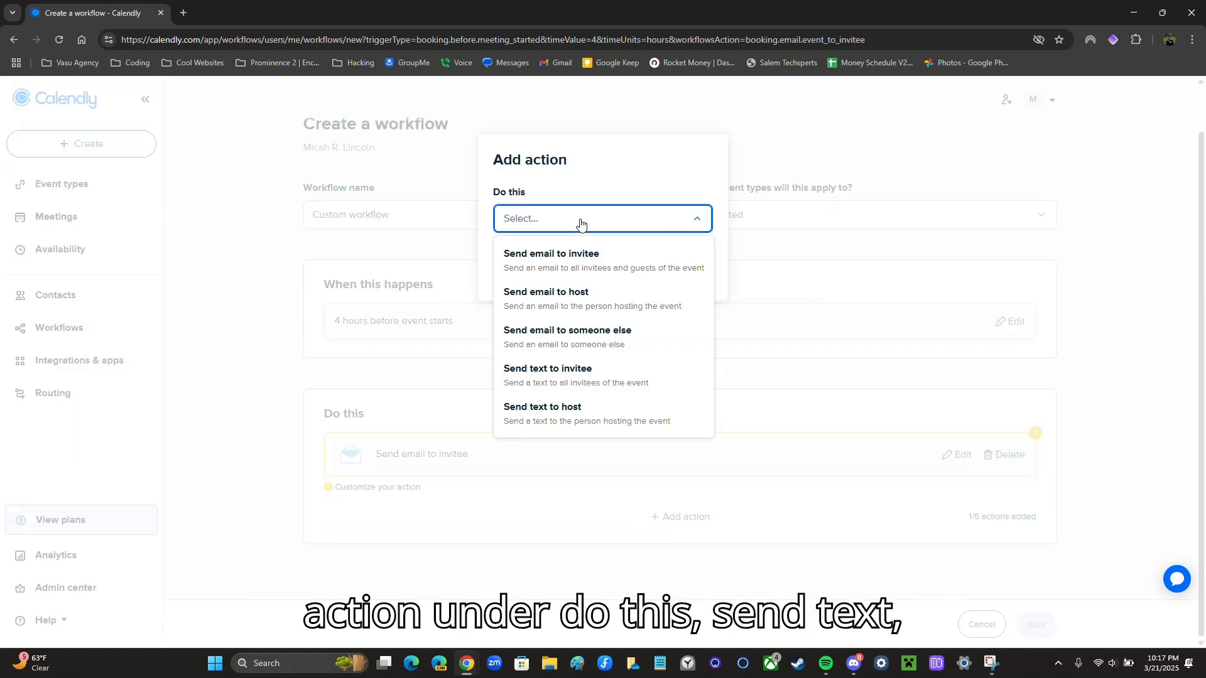
click(604, 381)
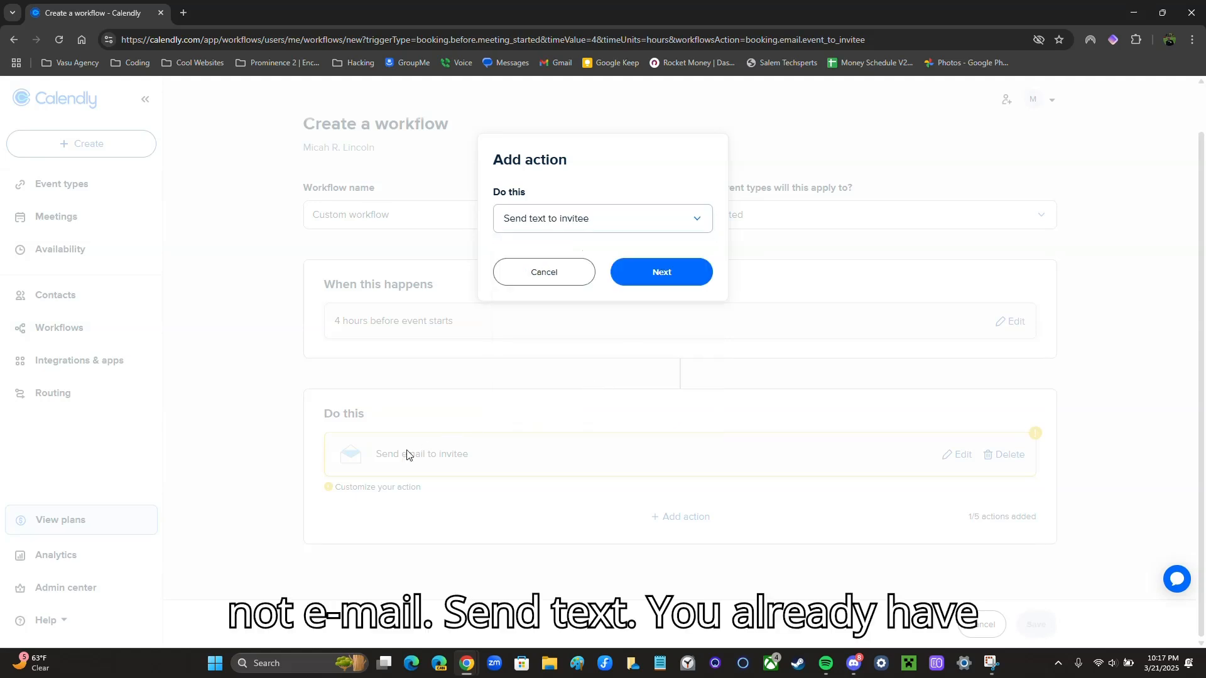
click(642, 277)
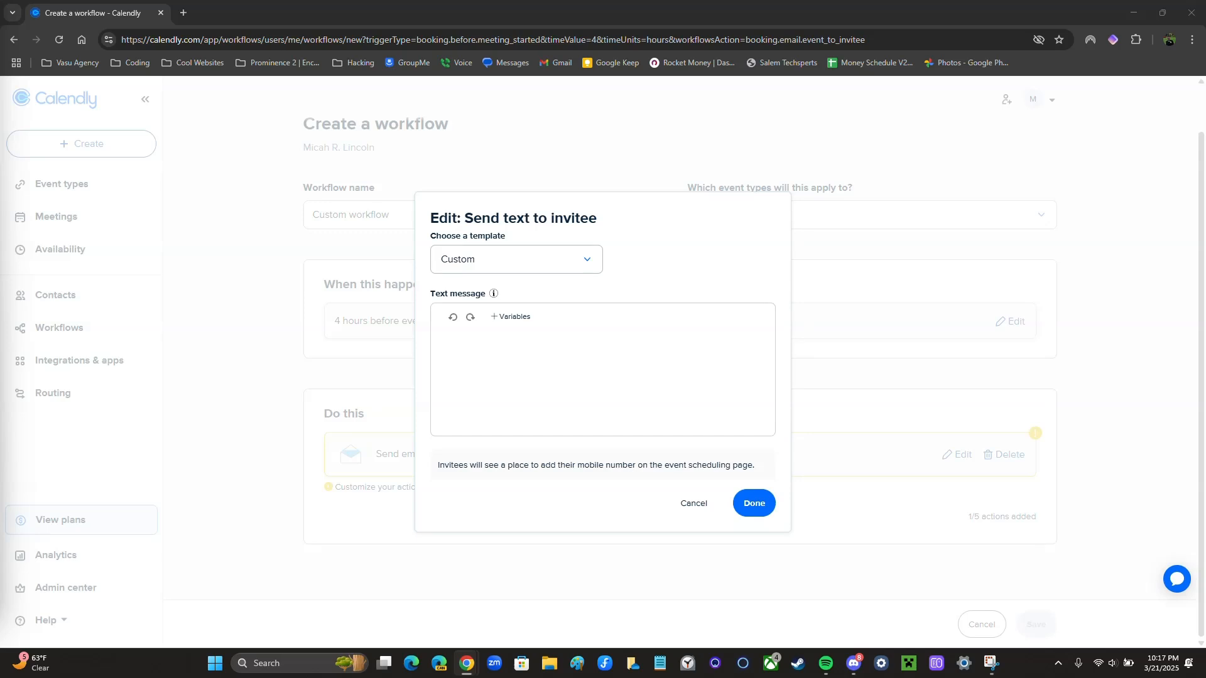
Paste the Zoom download reminder as the text message, trimmed to 180/180 characters, and save it
click(546, 366)
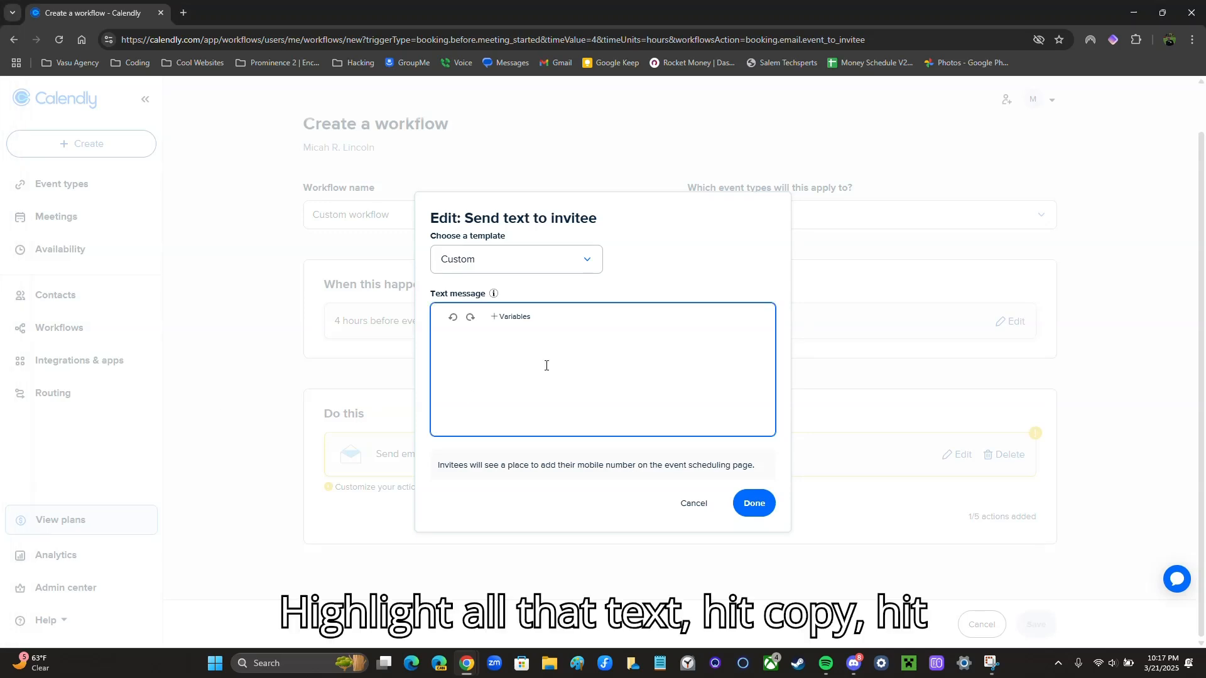
text(Hi Invitee Full Name,  This is a friendly reminder that your Event Name with Event Organizer Name is at Event Time on Event Date.  Download Zoom: Zoom.us/download  DNR)
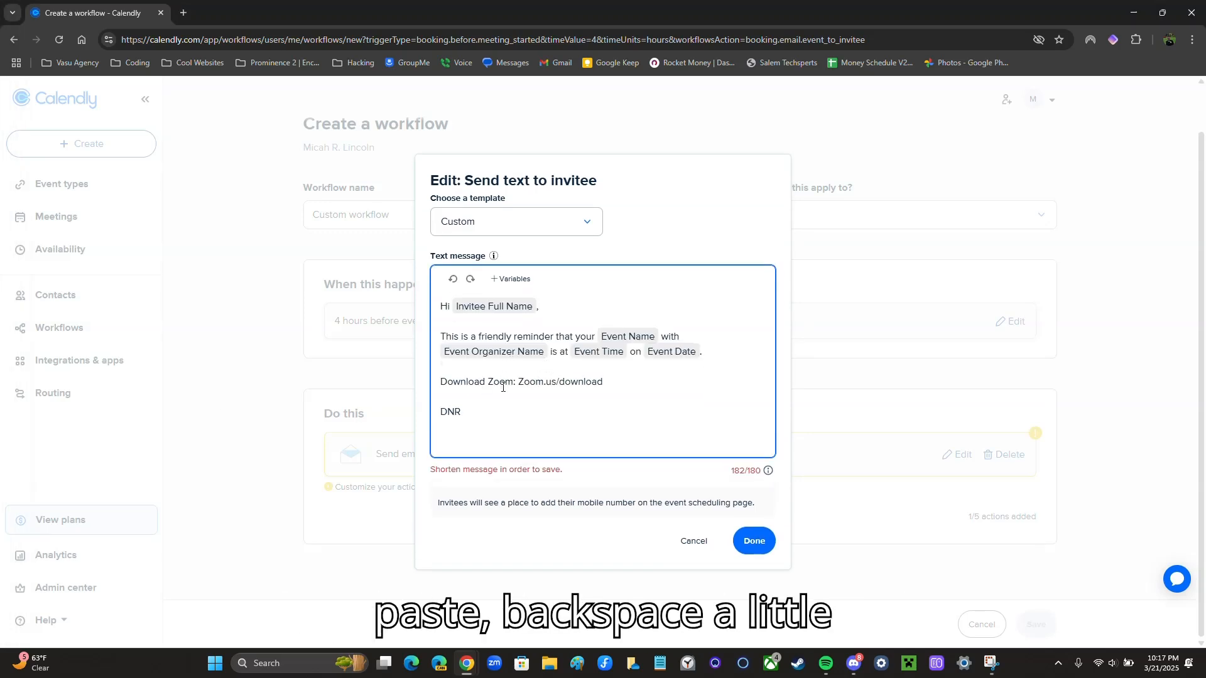
key(BackSpace)
key(BackSpace)
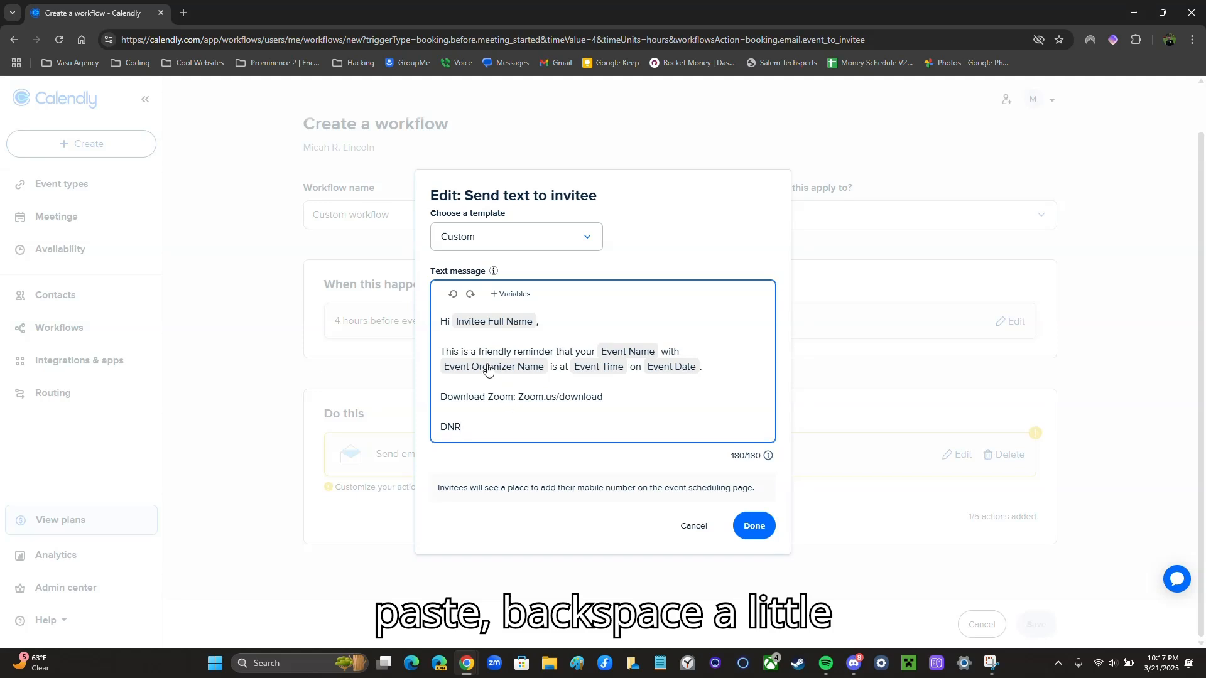
key(Return)
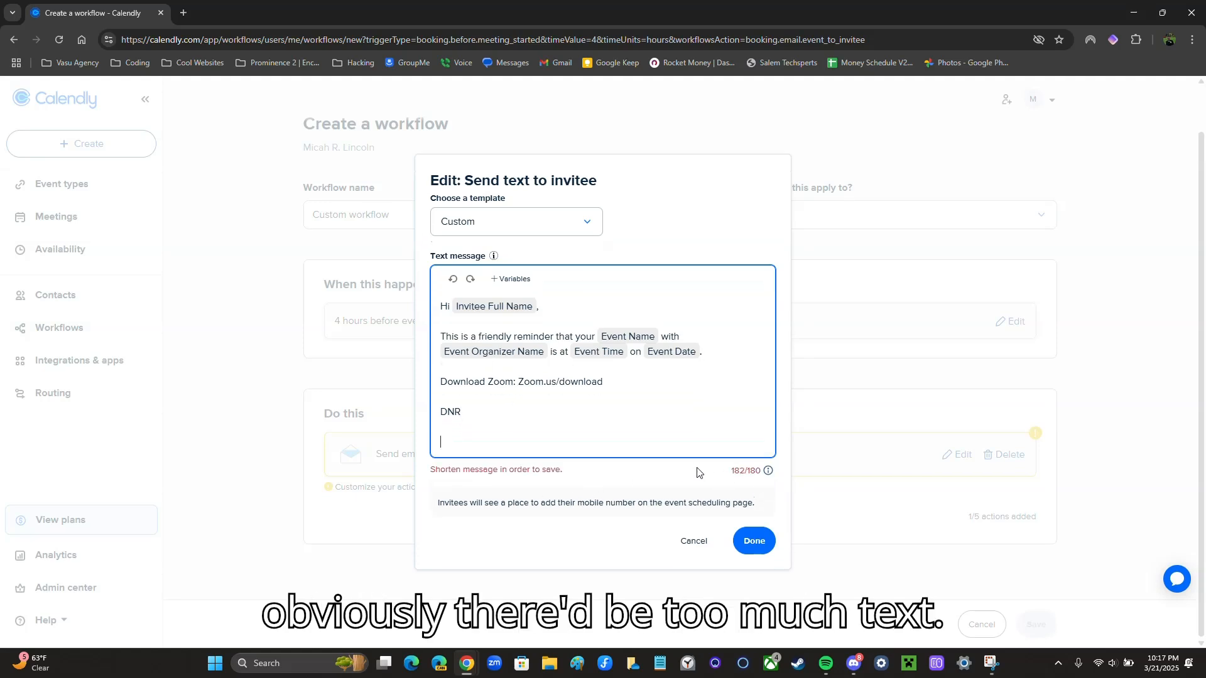
key(BackSpace)
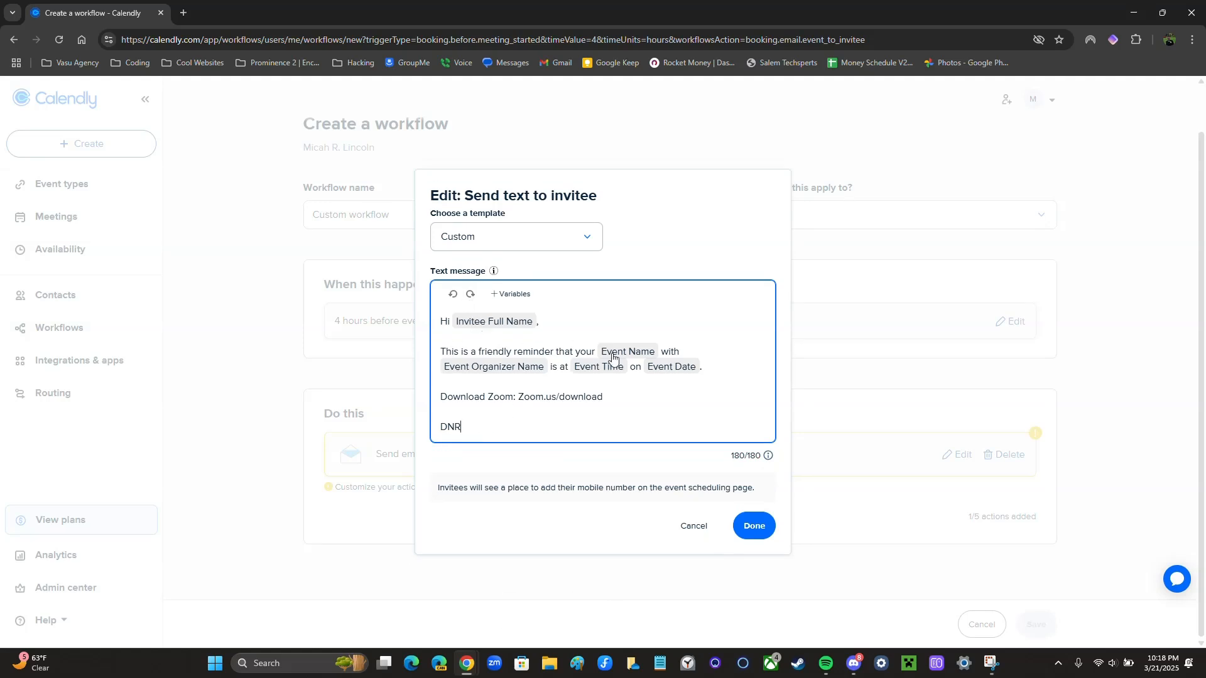
click(754, 526)
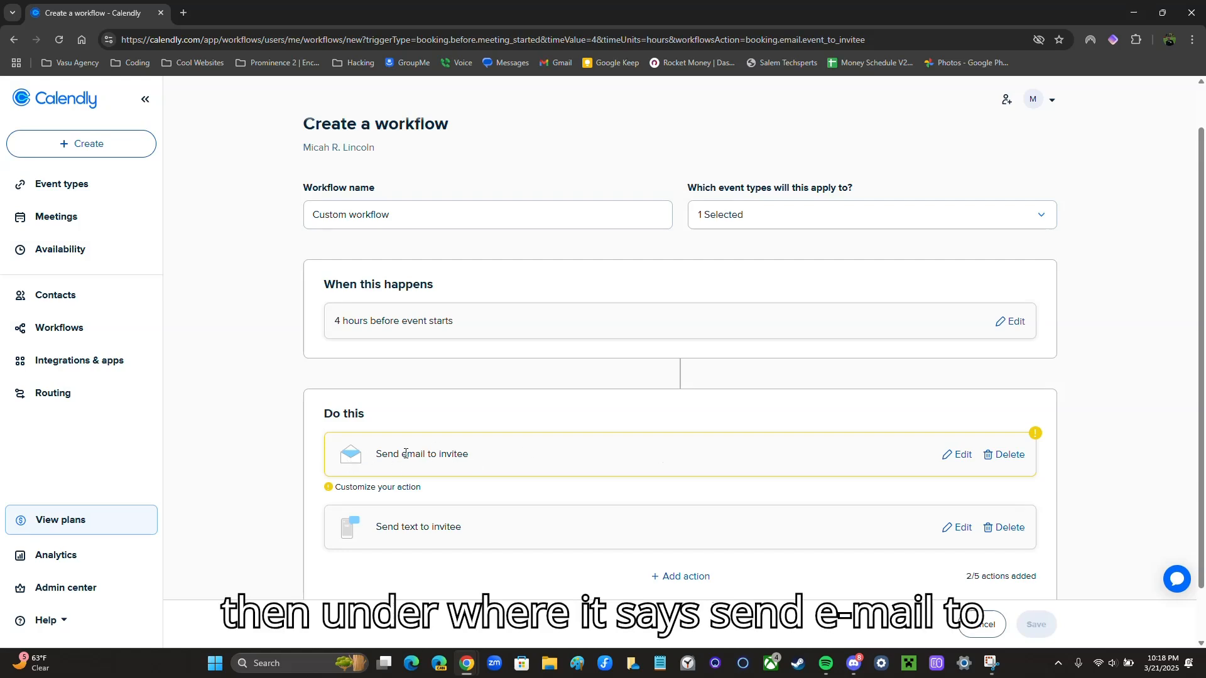
Paste the reminder subject line into the invitee email
click(952, 460)
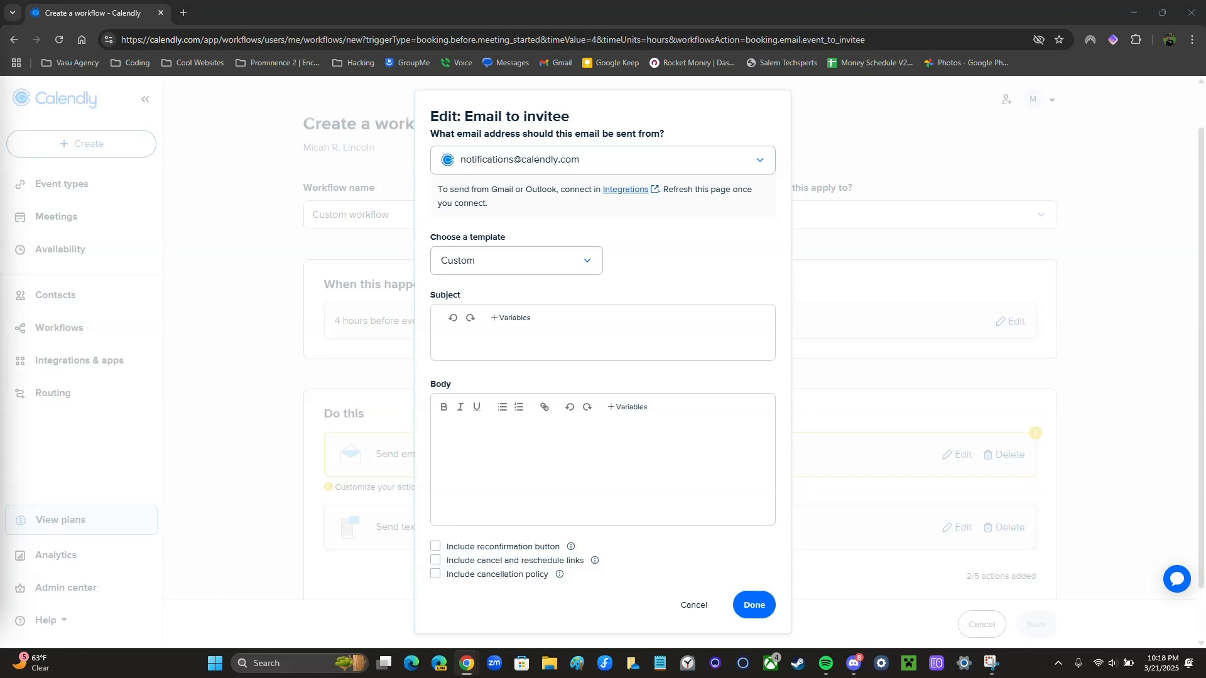
click(557, 336)
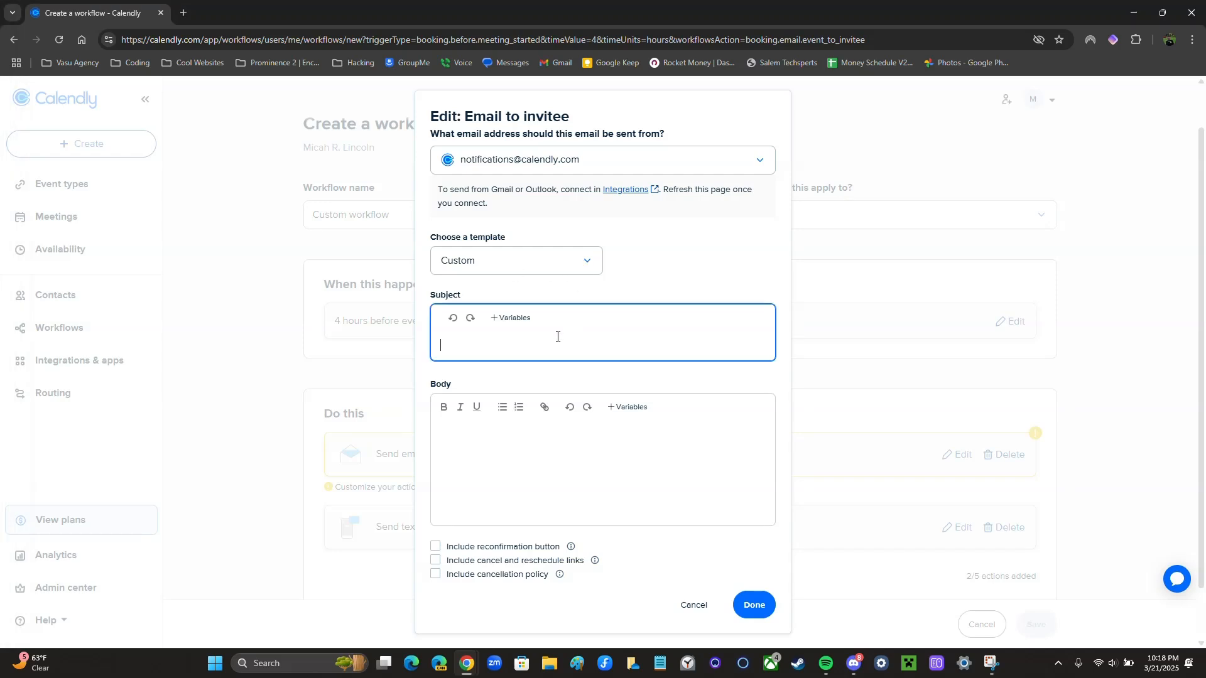
text(Reminder: Event Name with Event Organizer Name at Event Time on Event Date)
Paste the Zoom download body without trailing lines and include the reconfirmation button
click(510, 441)
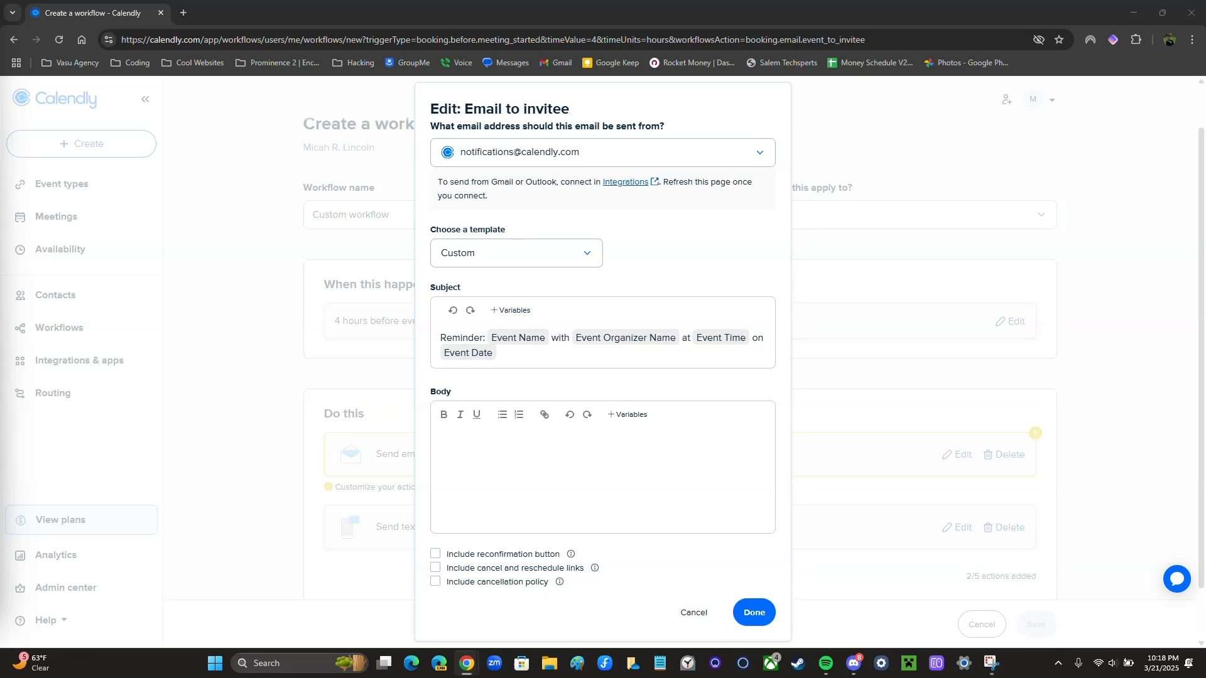
click(551, 455)
text(Hi Invitee Full Name,  This is a friendly reminder that your Event Name with Event Organizer Name is at Event Time on Event Date.  Download Zoom: Zoom.us/download)
key(BackSpace)
key(BackSpace)
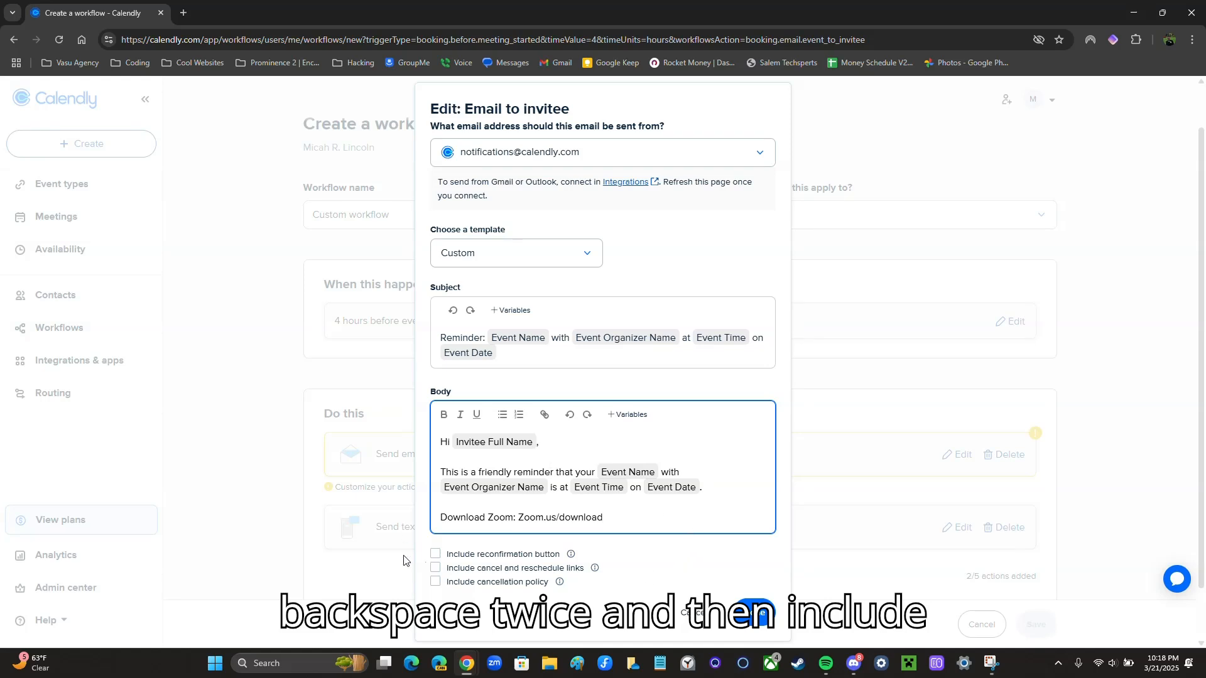
click(435, 554)
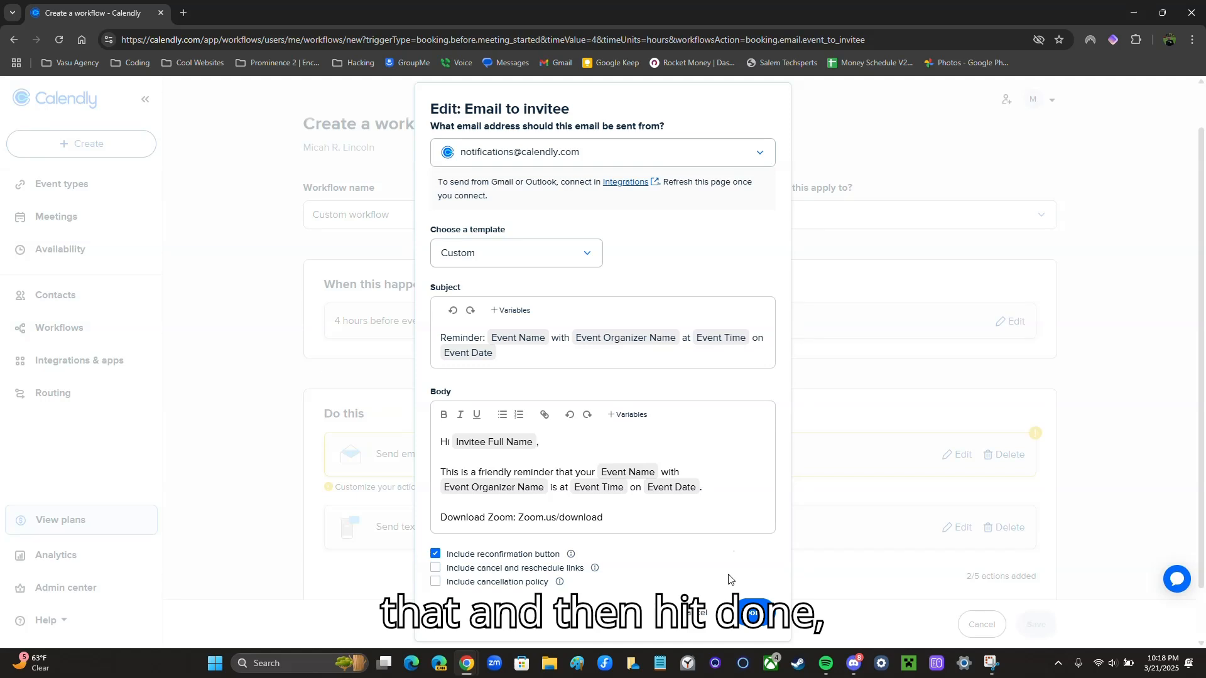
click(755, 613)
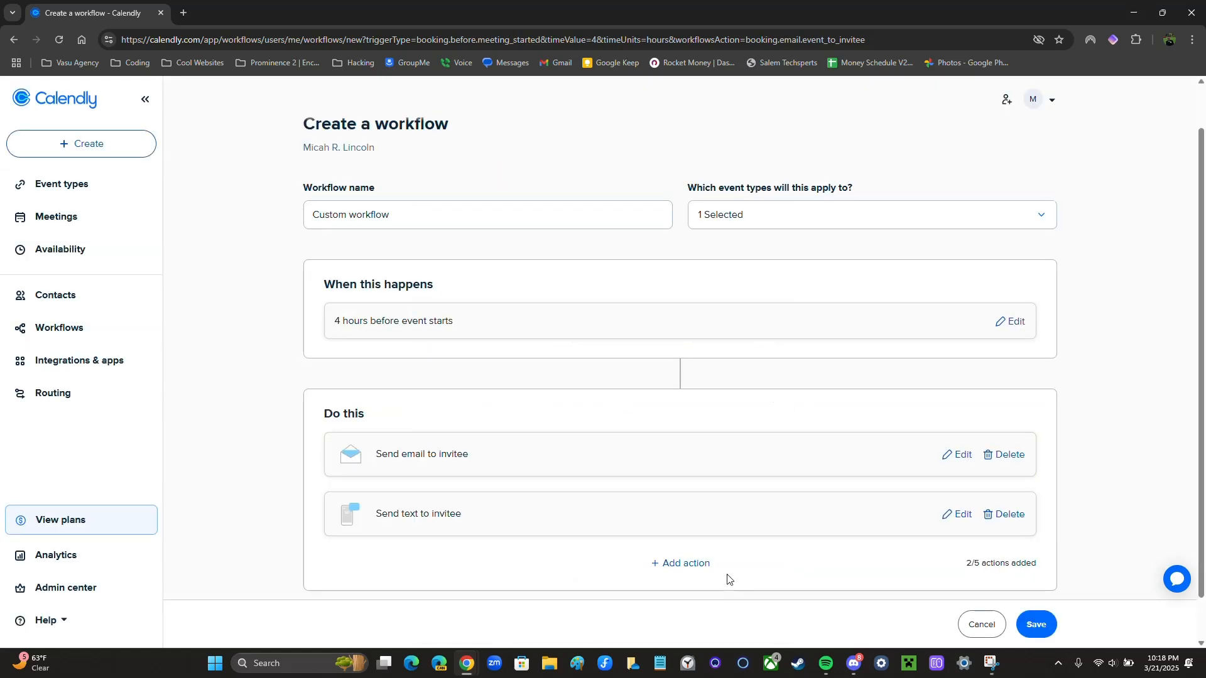
Save the 4-hour workflow and start another custom workflow from scratch
scroll(791, 502, down, 1)
click(1030, 624)
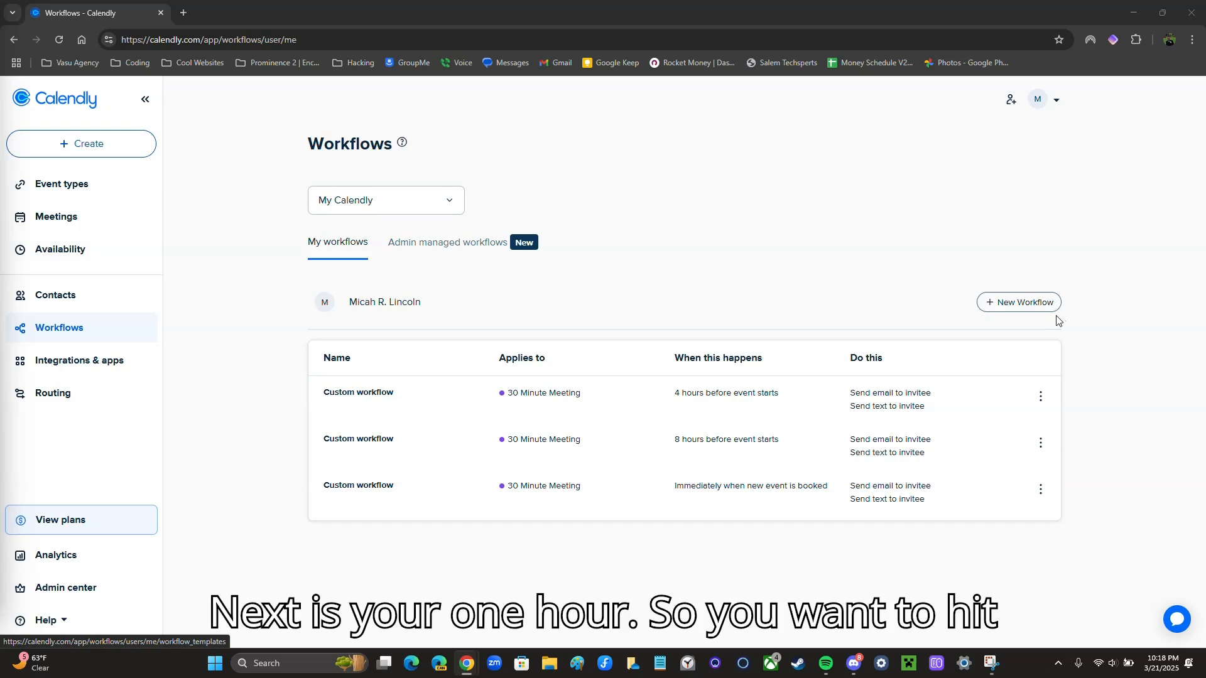
click(987, 308)
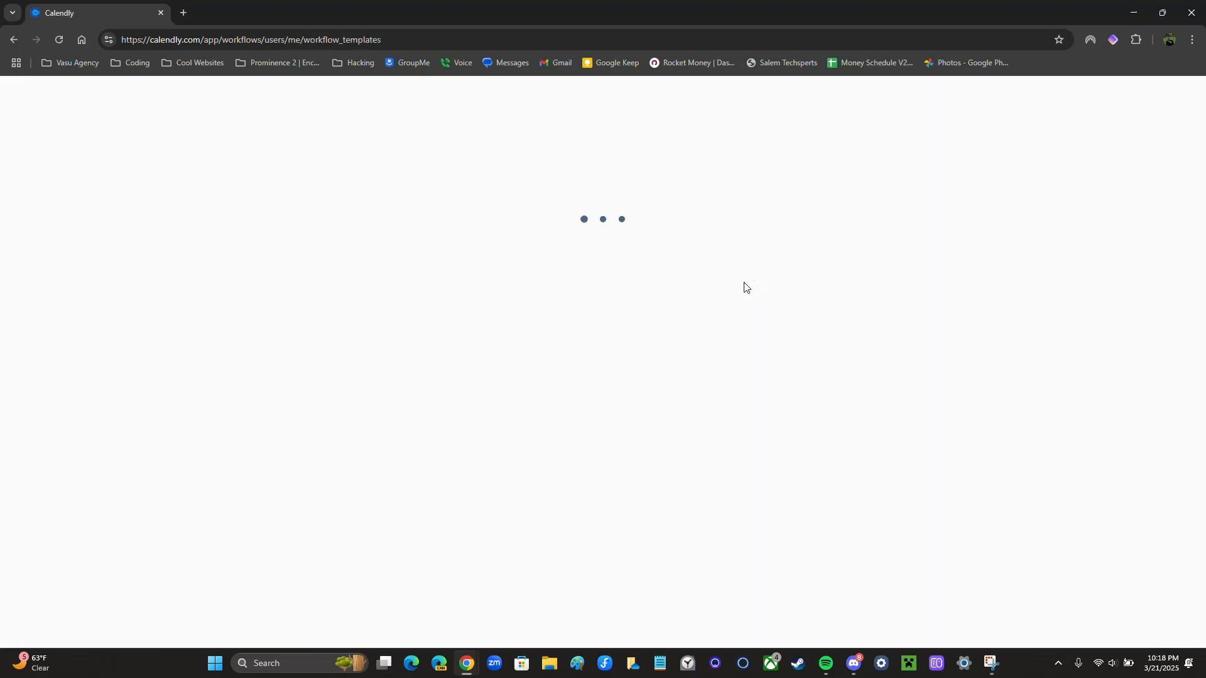
click(991, 245)
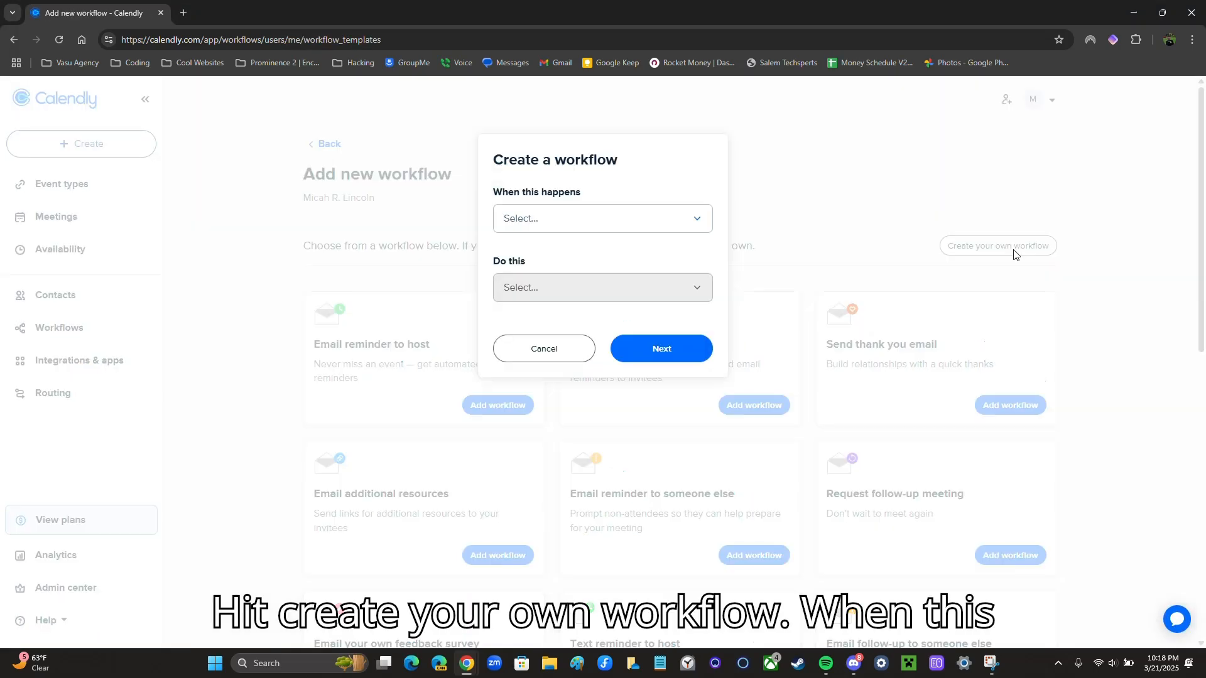
Trigger it 1 hour before the event starts, with a Send email to invitee action
click(623, 227)
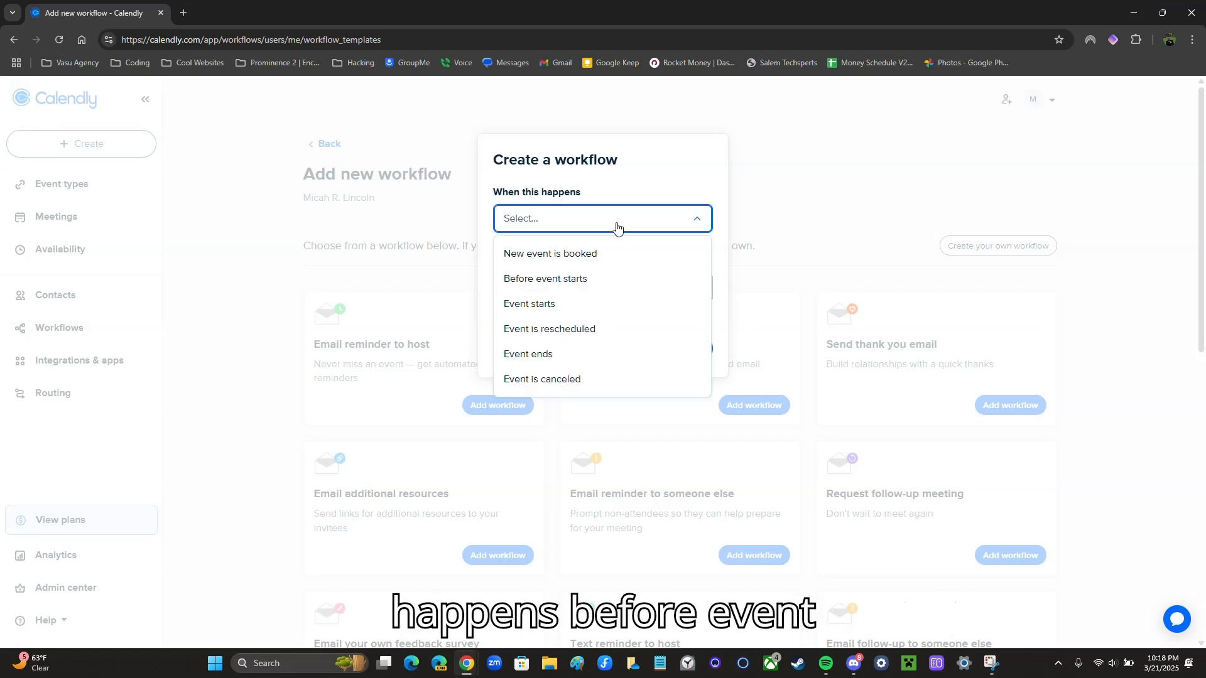
click(545, 282)
click(554, 271)
key(BackSpace)
key(BackSpace)
text(1)
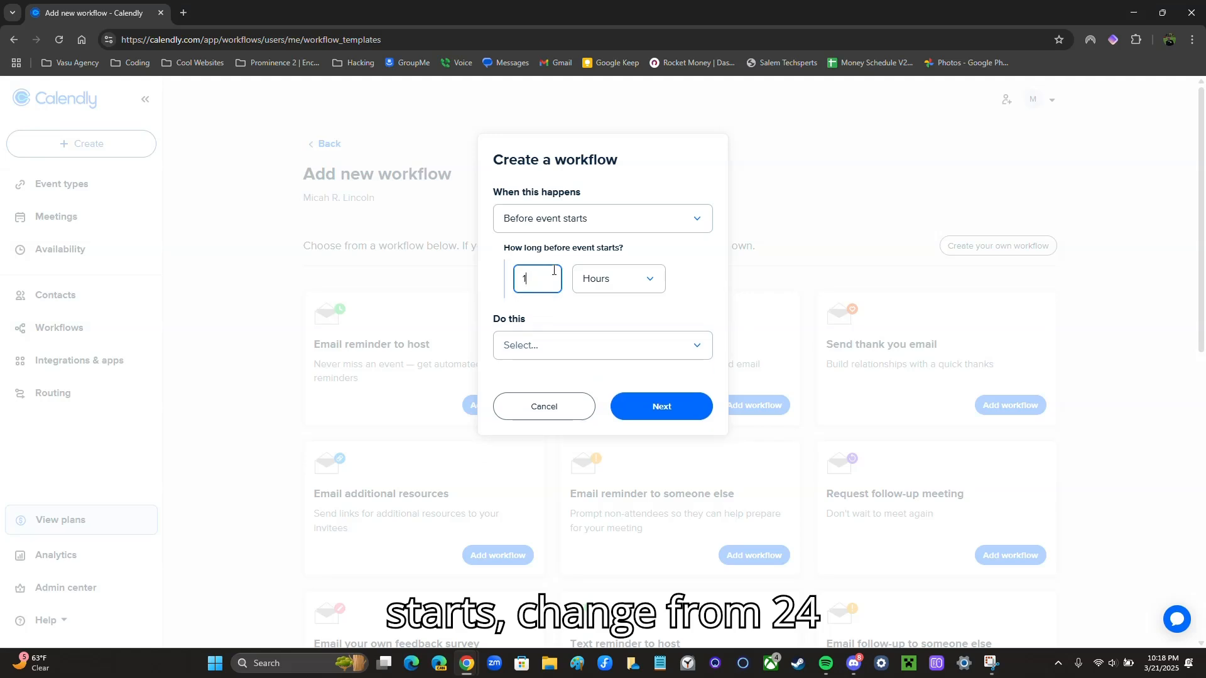
click(525, 352)
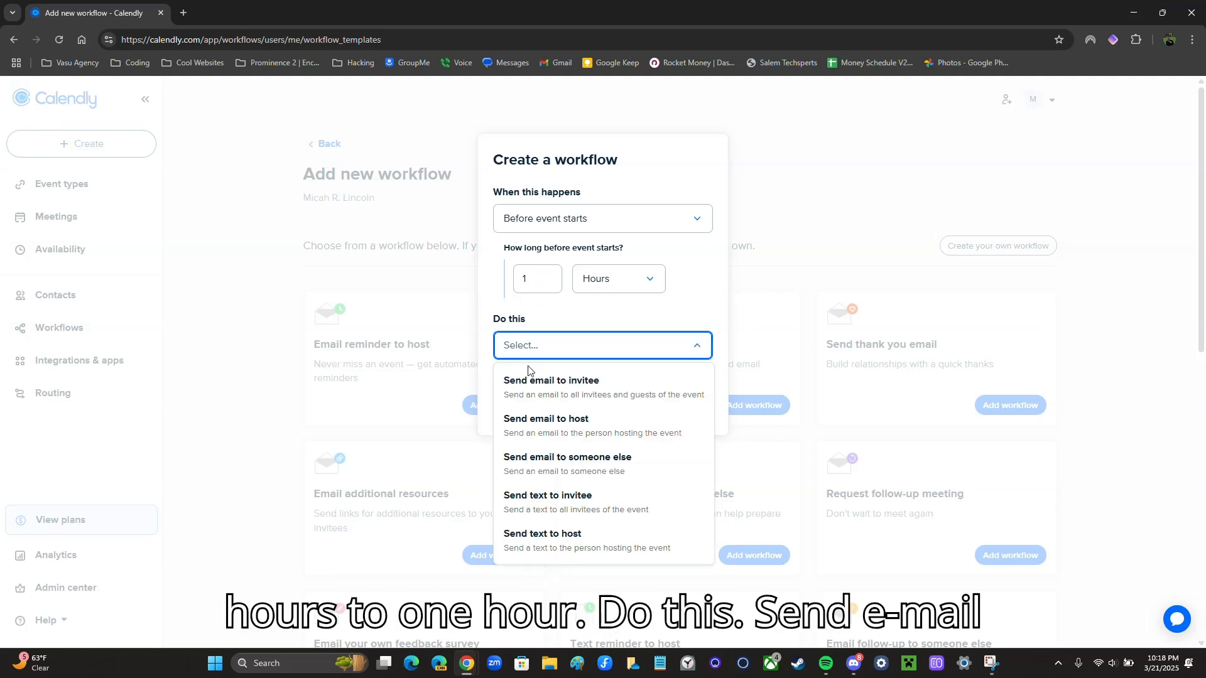
click(567, 391)
click(696, 408)
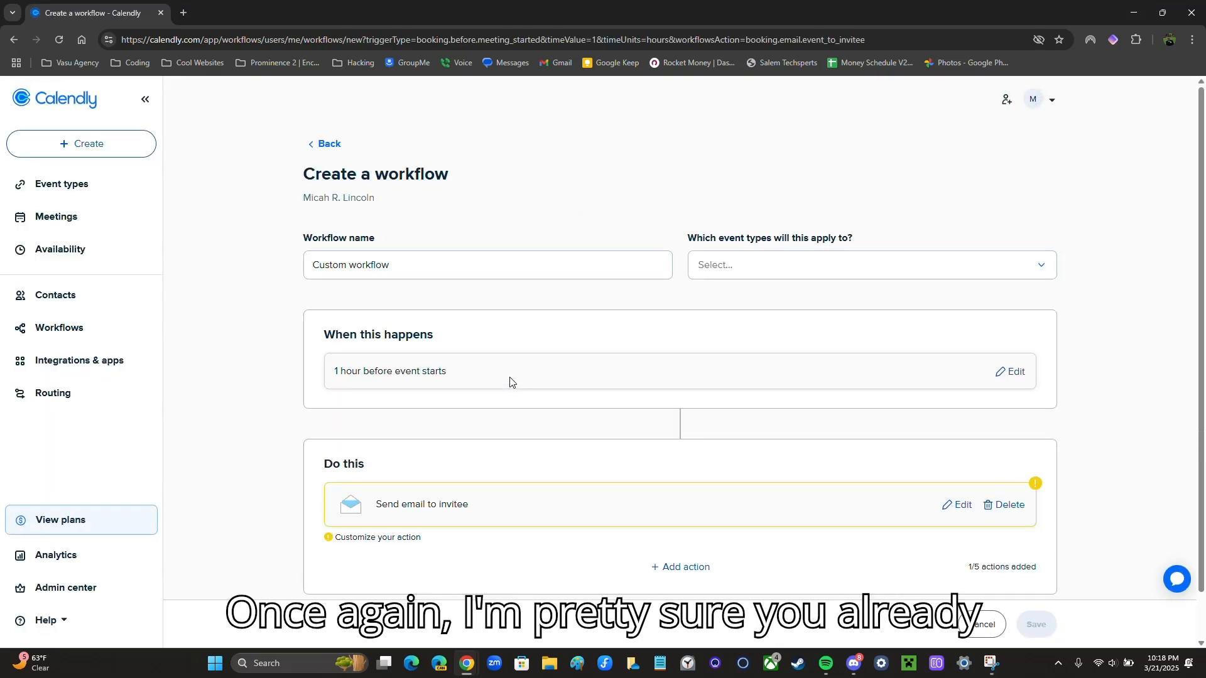
Apply the 1-hour workflow to the 30 Minute Meeting event type
click(737, 264)
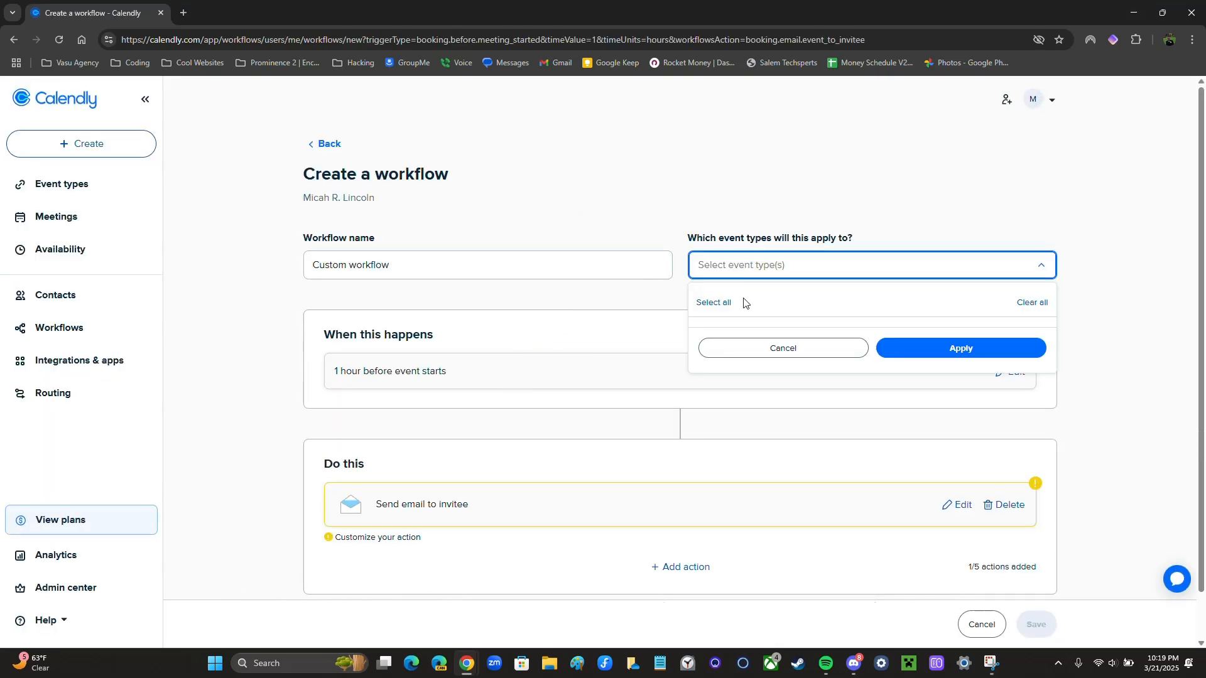
click(710, 348)
click(948, 392)
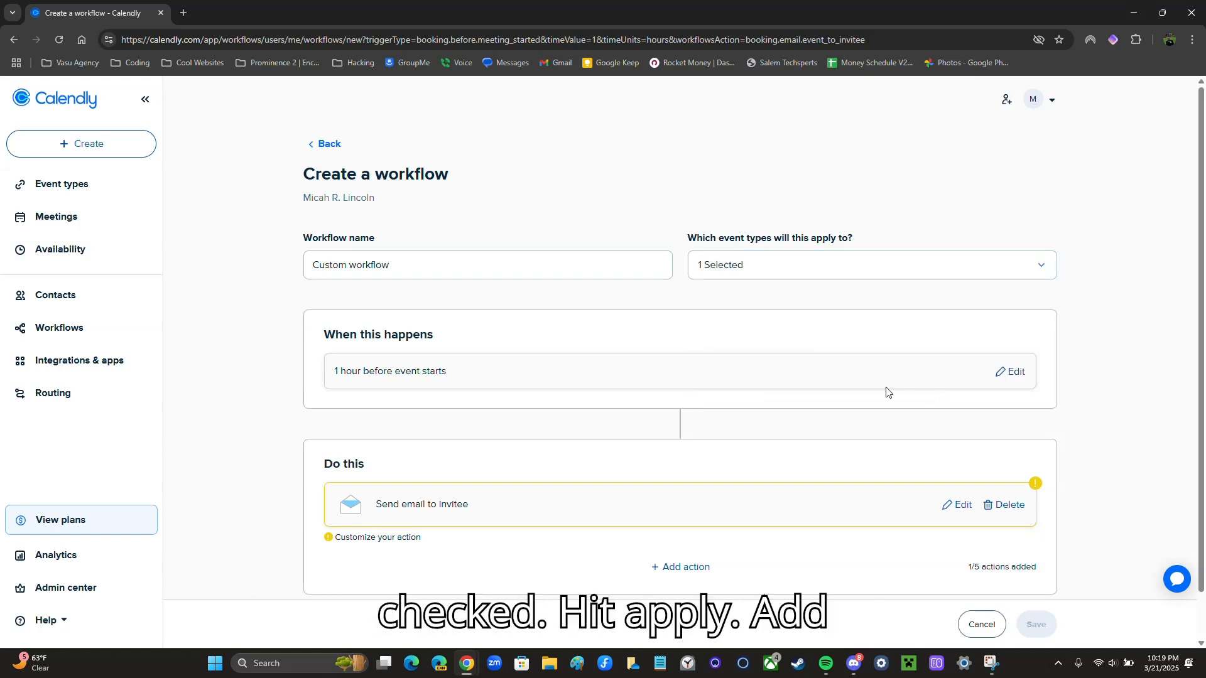
scroll(747, 408, down, 1)
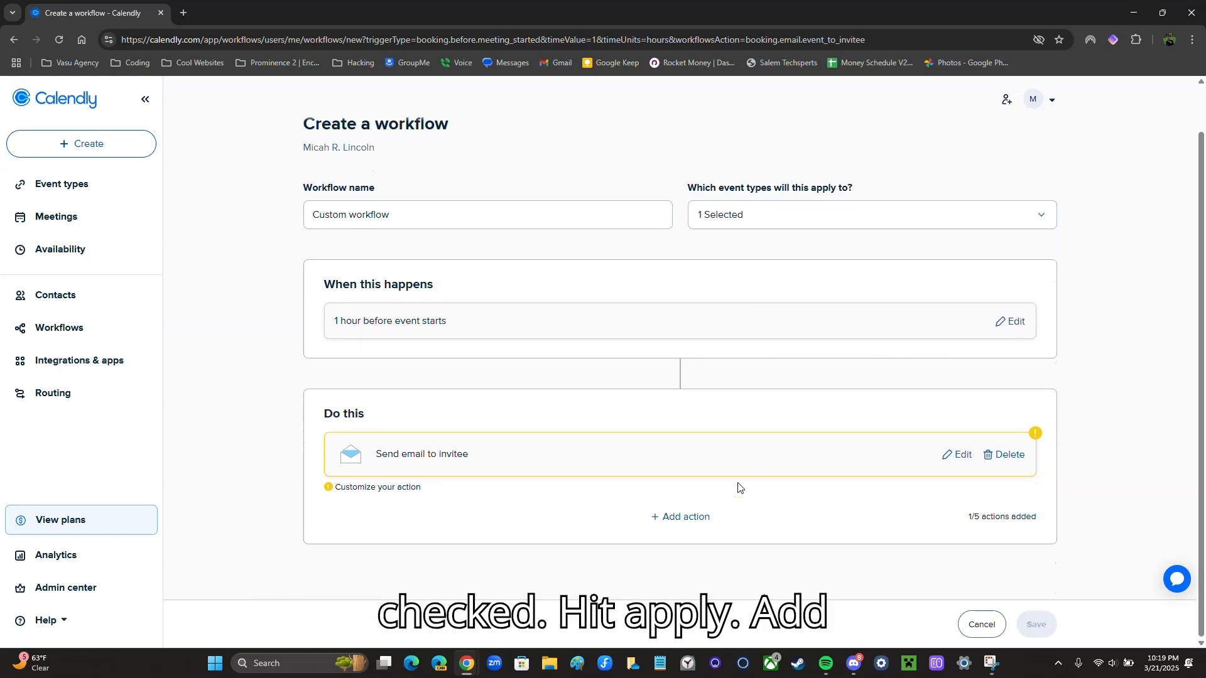
Add a second action of type Send text to invitee
click(688, 520)
click(568, 213)
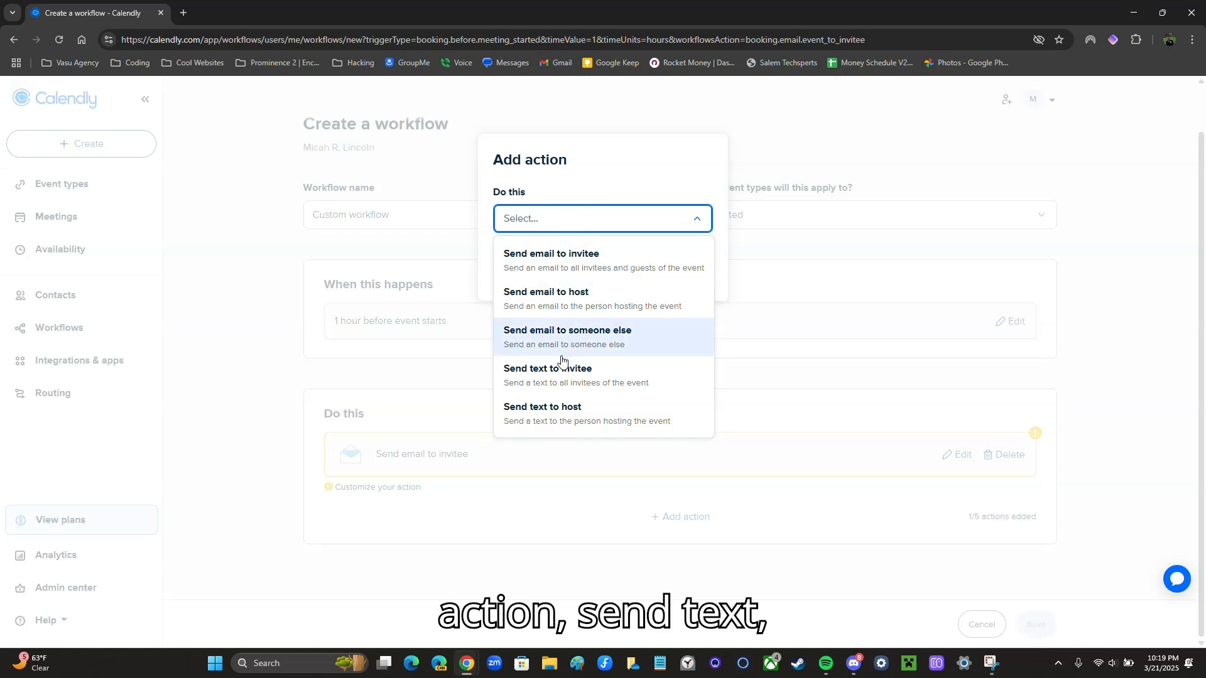
click(547, 375)
click(646, 284)
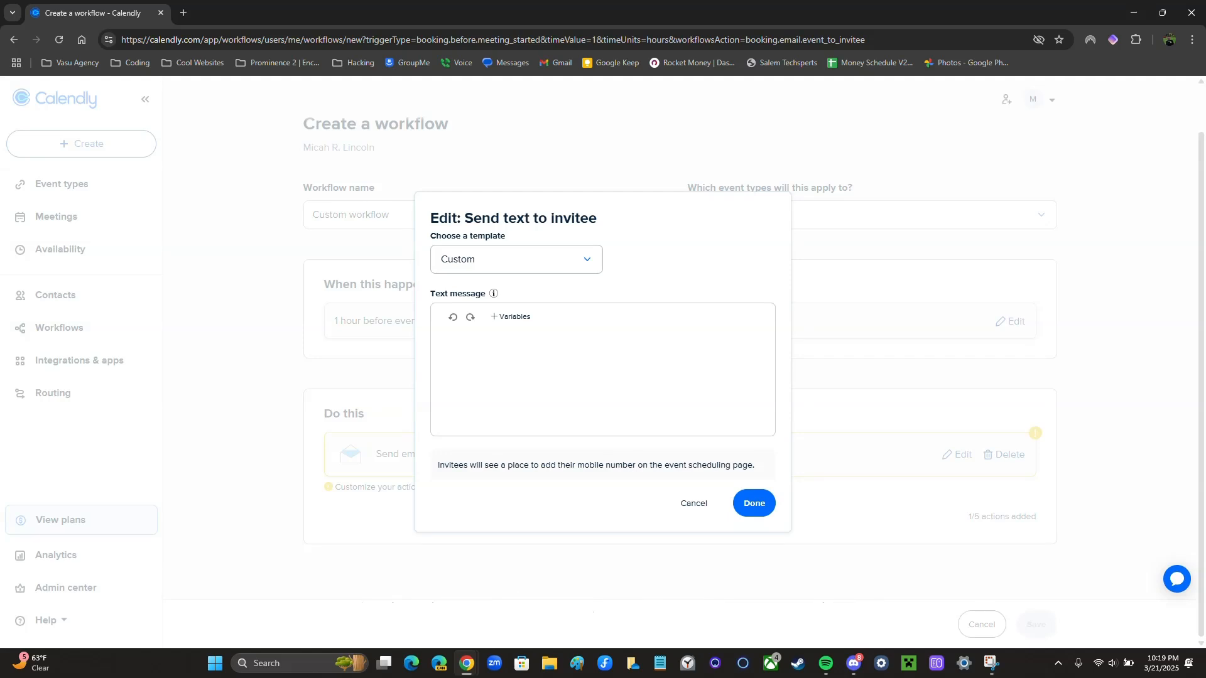
Paste the Zoom download text reminder, remove trailing blank lines, and save the action
key(alt+Tab)
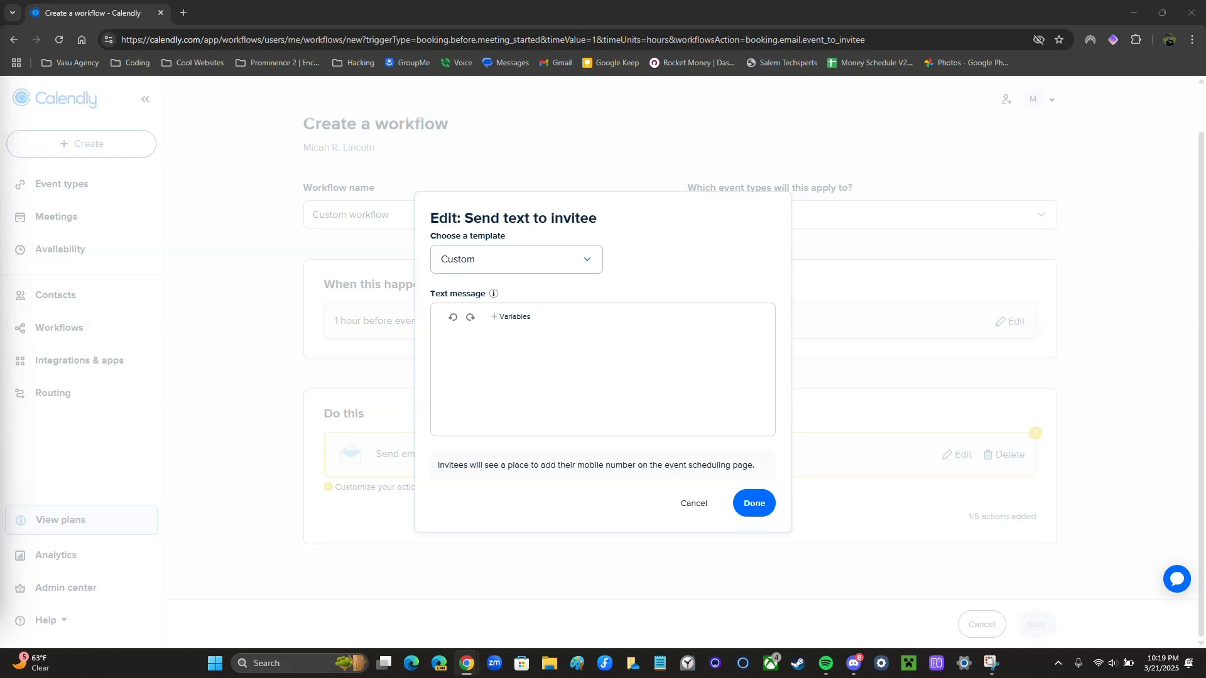
click(541, 363)
text(Hey Invitee Full Name,  I will be ready for our meeting in about an hour's time.  Make sure Zoom is downloaded using the link below. https://Zoom.us/download  DO NOT REPLY)
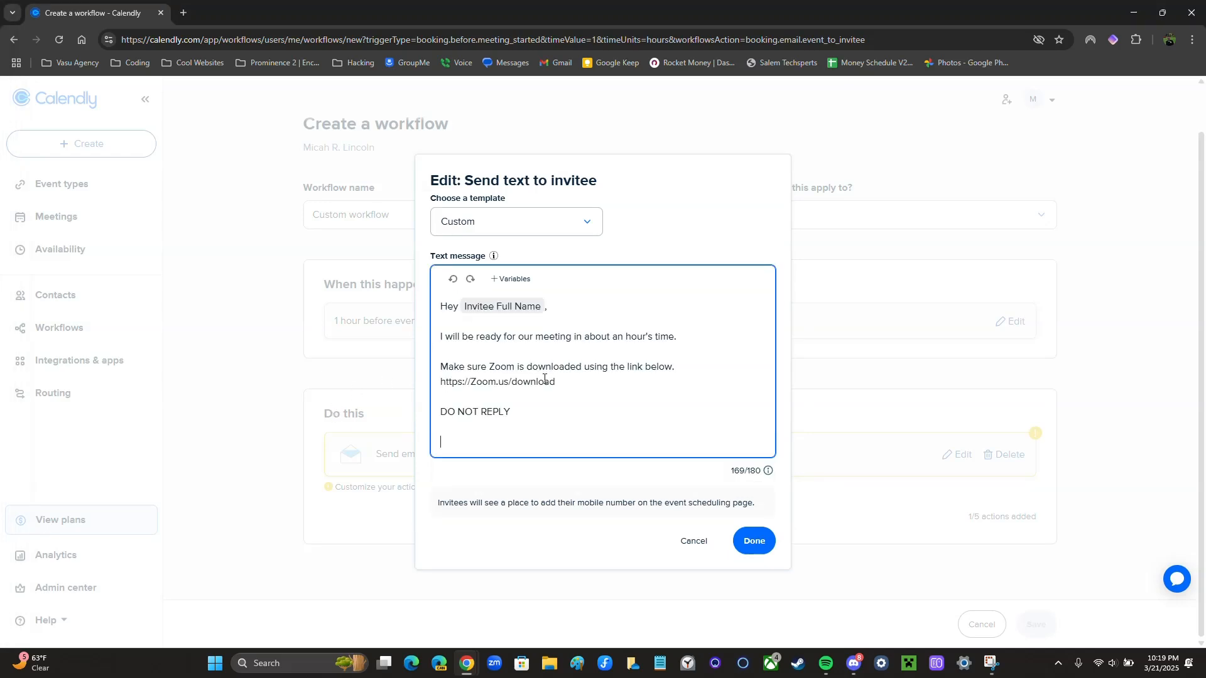
key(BackSpace)
key(BackSpace)
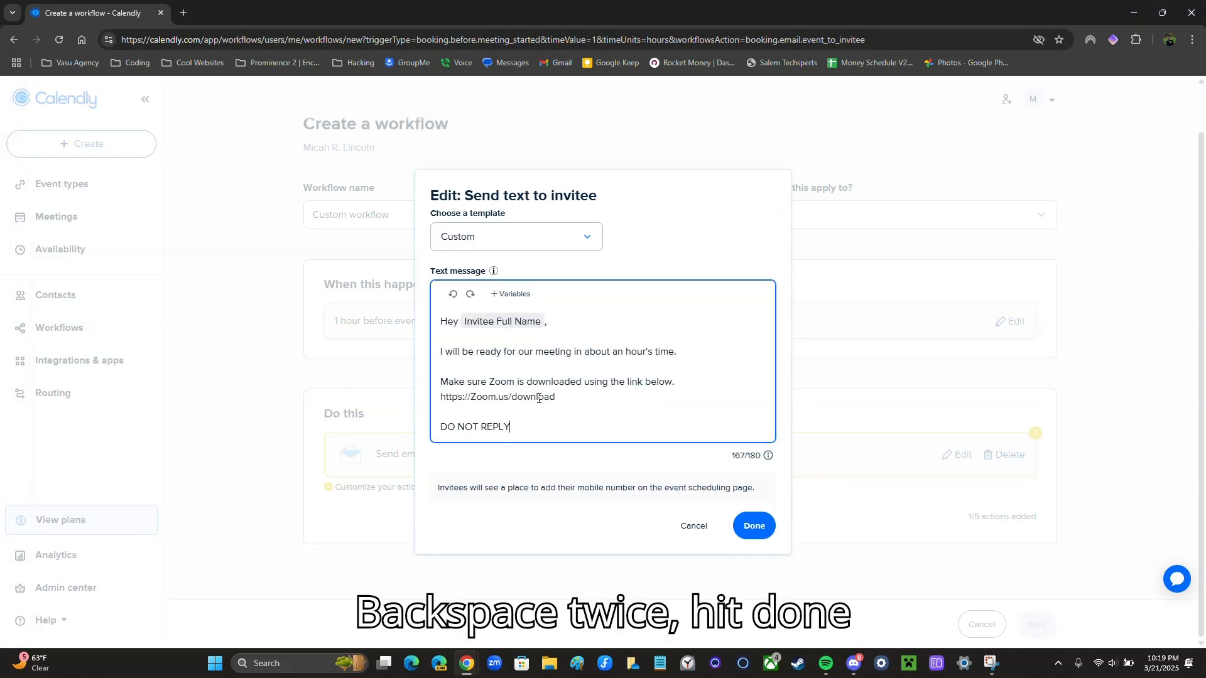
click(756, 527)
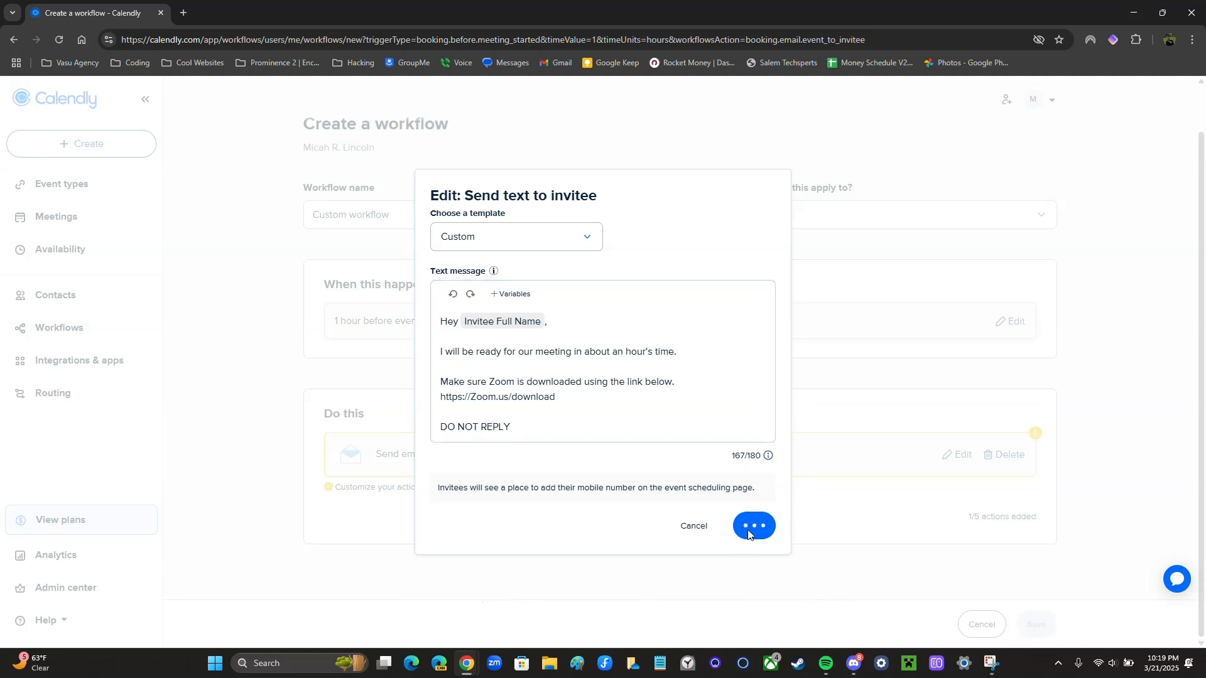
scroll(431, 439, down, 1)
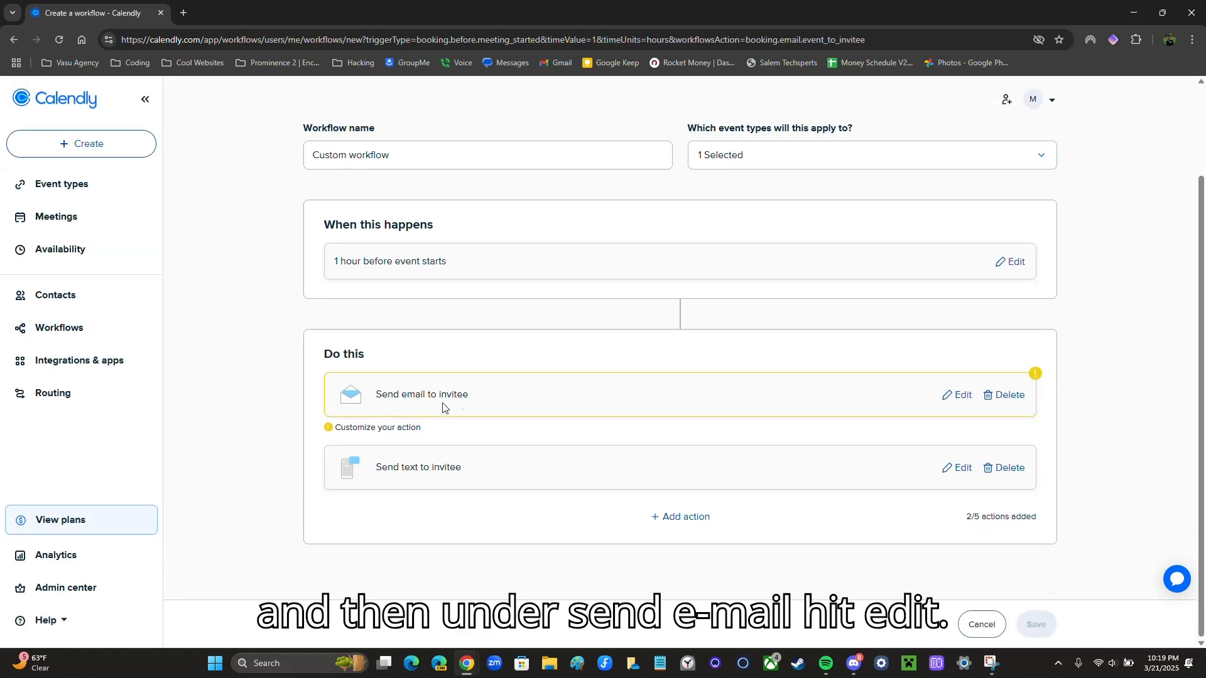
Set the invitee email subject to 'Upcoming Zoom Meeting Reminder!'
click(961, 396)
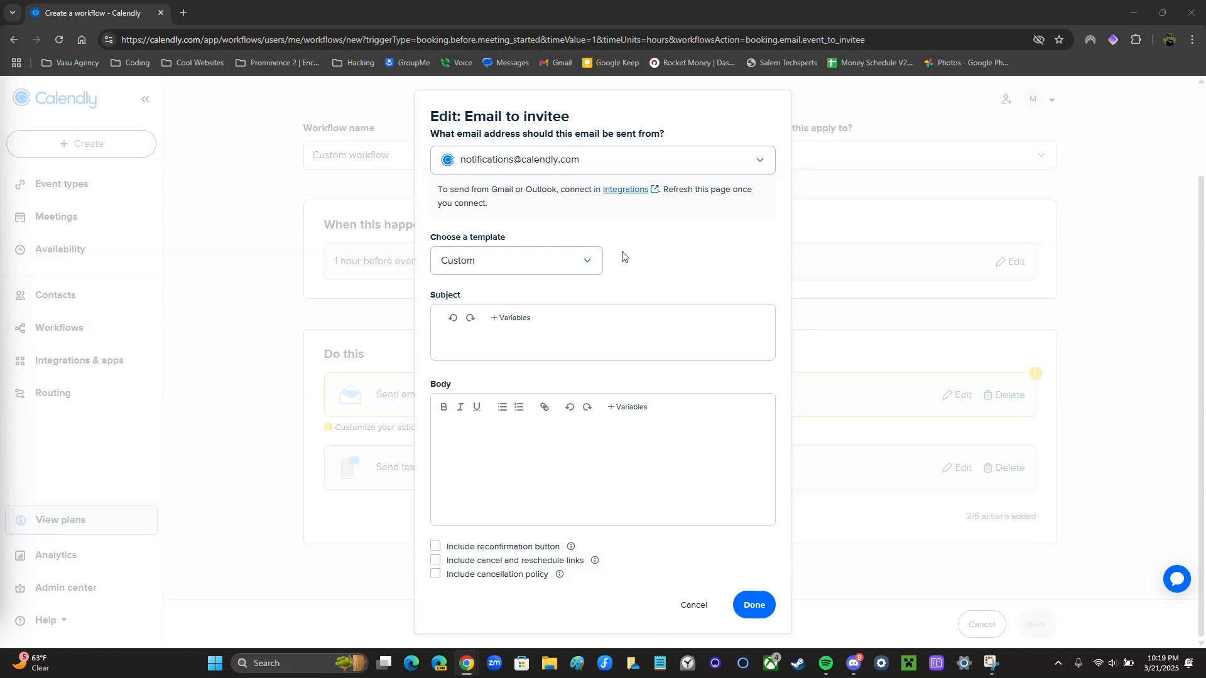
click(479, 351)
text(Upcoming Zoom Meeting Reminder!)
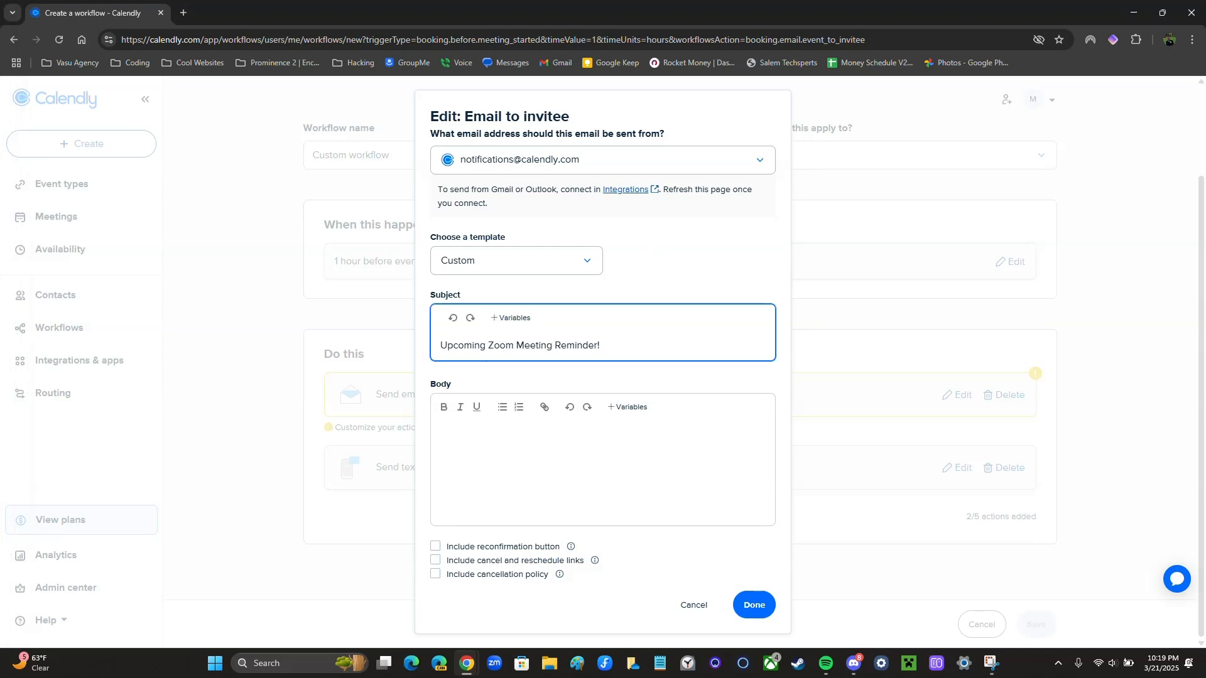
Paste the Zoom download email body and tidy its broken and empty lines
key(alt+Tab)
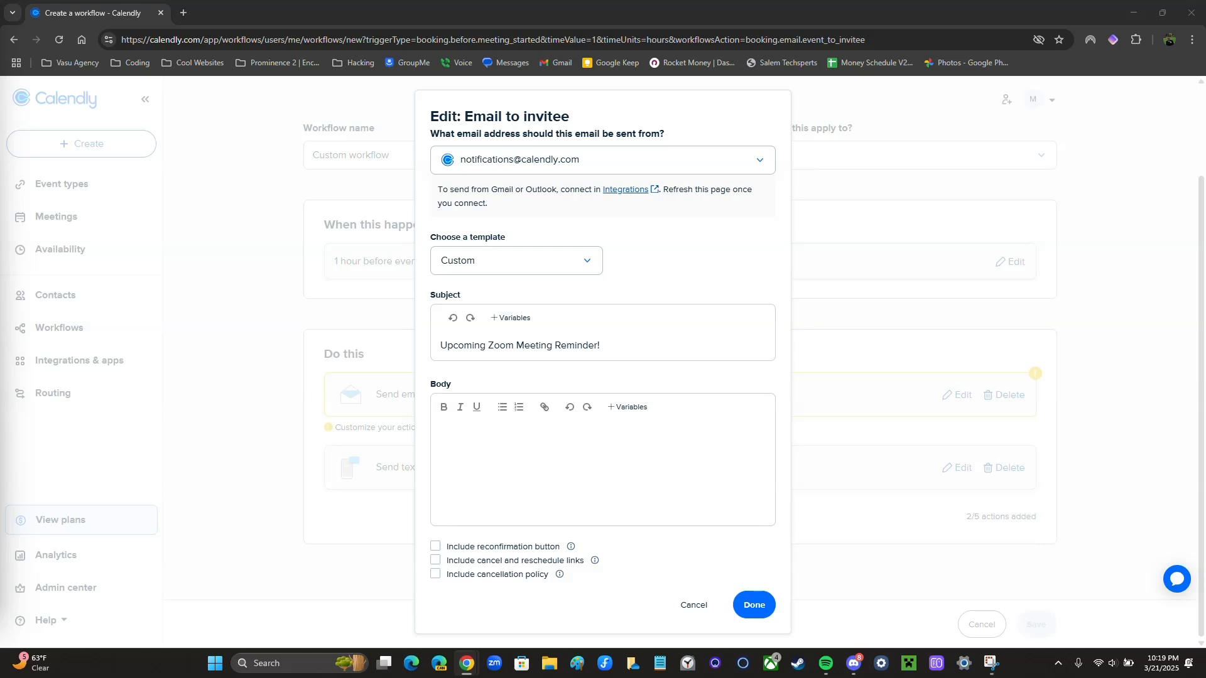
click(504, 454)
key(ctrl+v)
scroll(584, 452, down, 5)
key(BackSpace)
key(BackSpace)
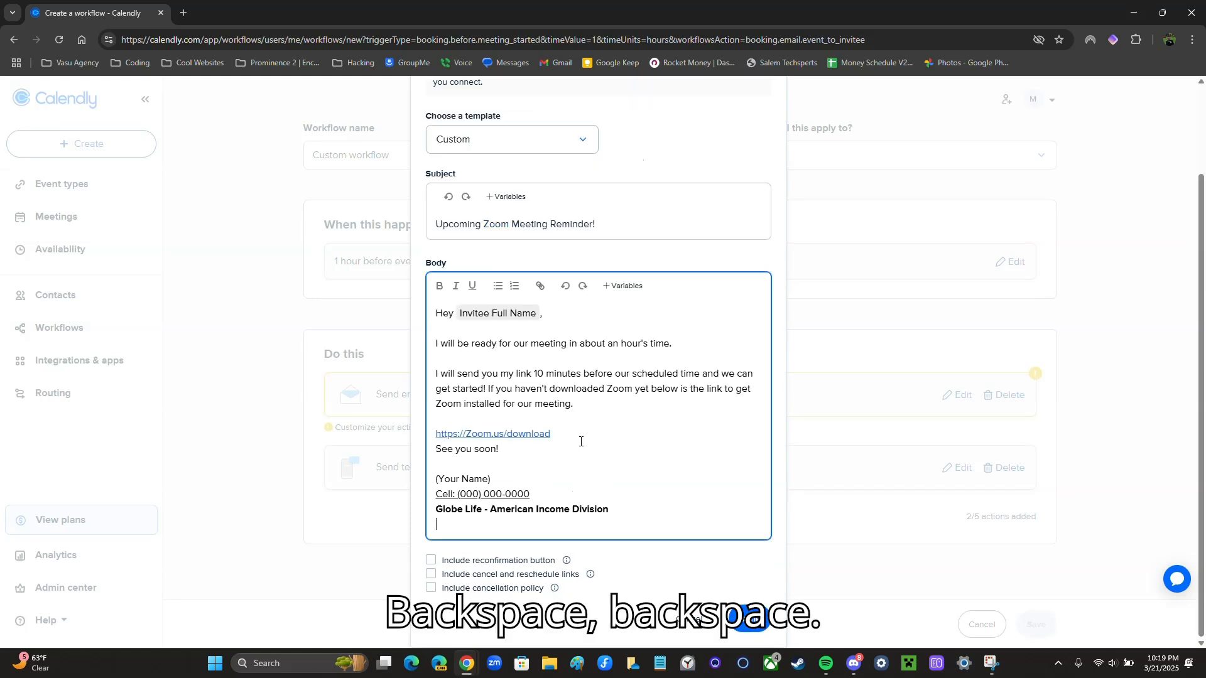
key(BackSpace)
Replace the (Your Name) placeholder in the signature with the sender's name
click(519, 496)
key(BackSpace)
key(BackSpace)
key(BackSpace)
key(BackSpace)
key(BackSpace)
key(BackSpace)
key(BackSpace)
key(BackSpace)
key(BackSpace)
key(BackSpace)
key(BackSpace)
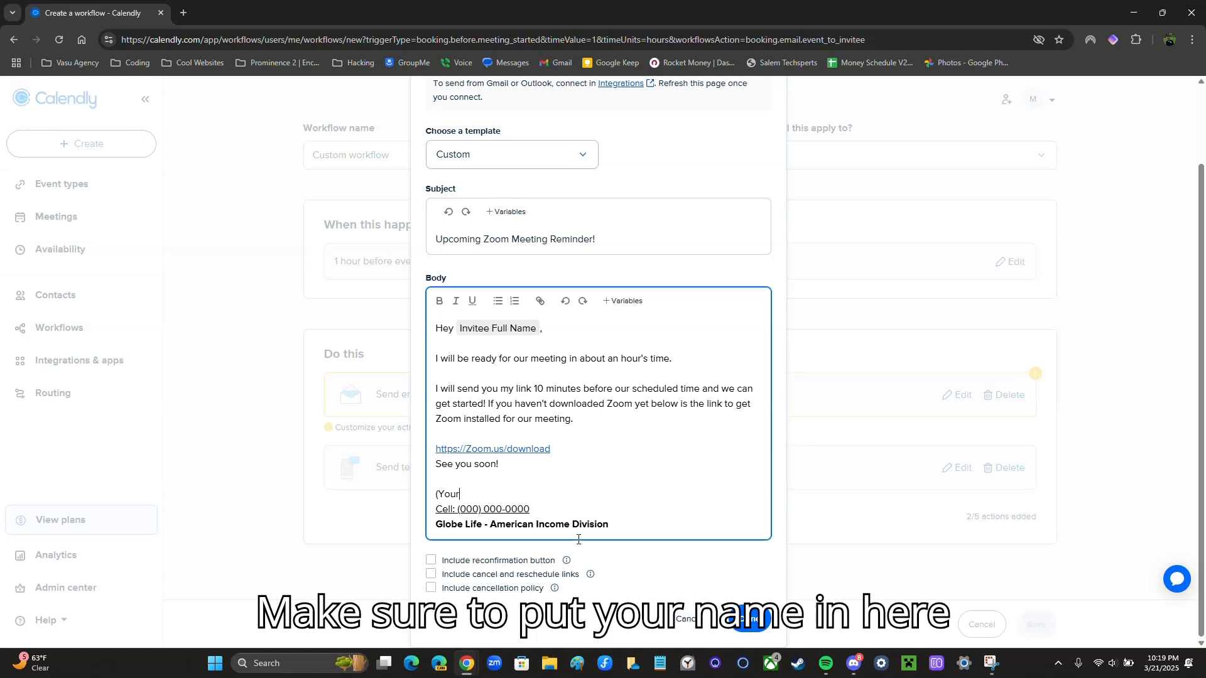
text(Micah Lincoln)
key(BackSpace)
text(ln)
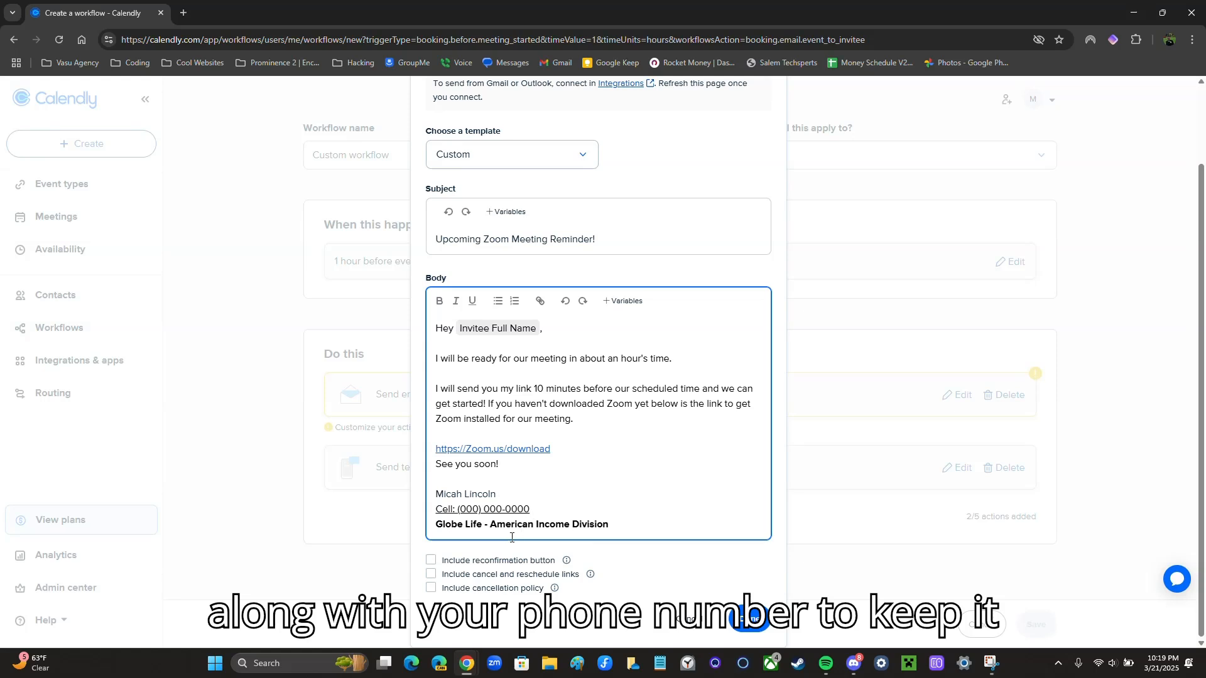
Enter the sender's cell phone number on the signature's Cell line and include the reconfirmation button
click(483, 510)
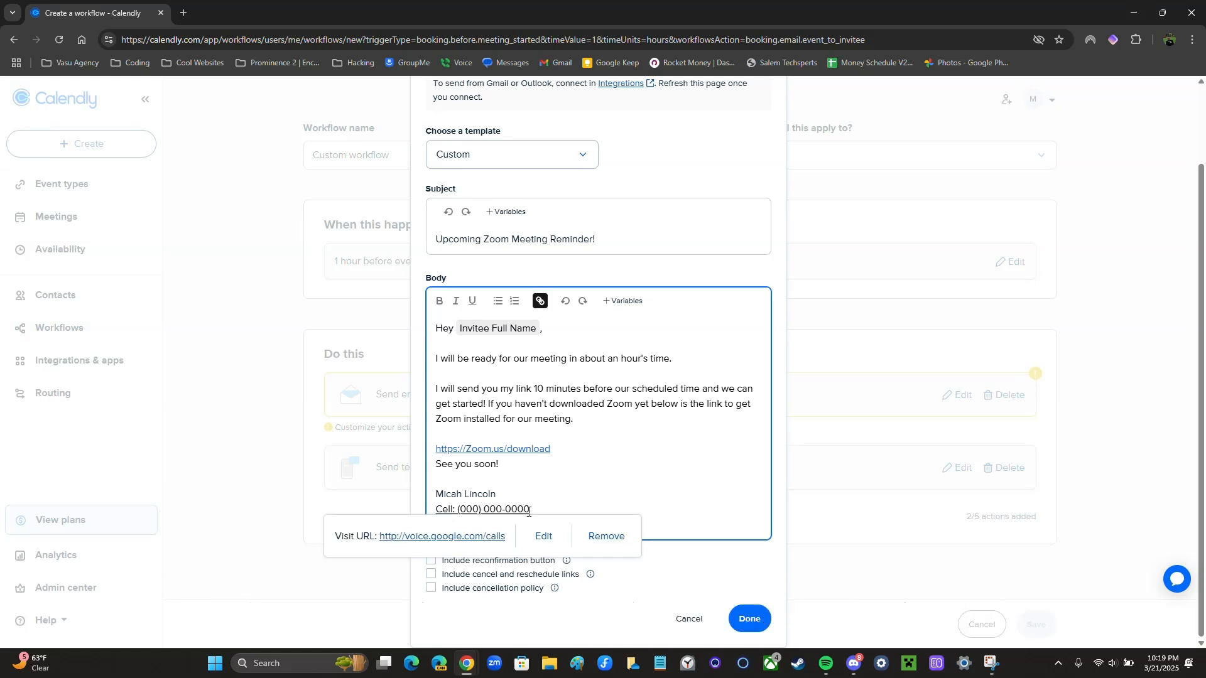
click(568, 507)
drag(530, 510, 435, 509)
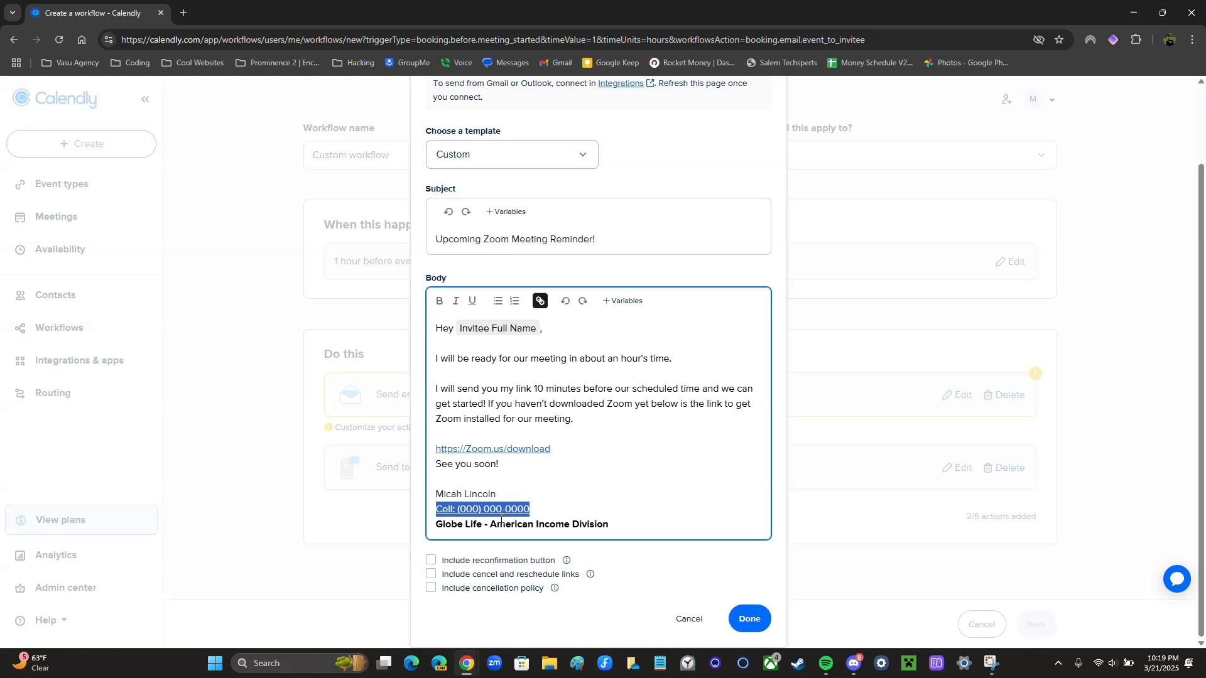
text(\)
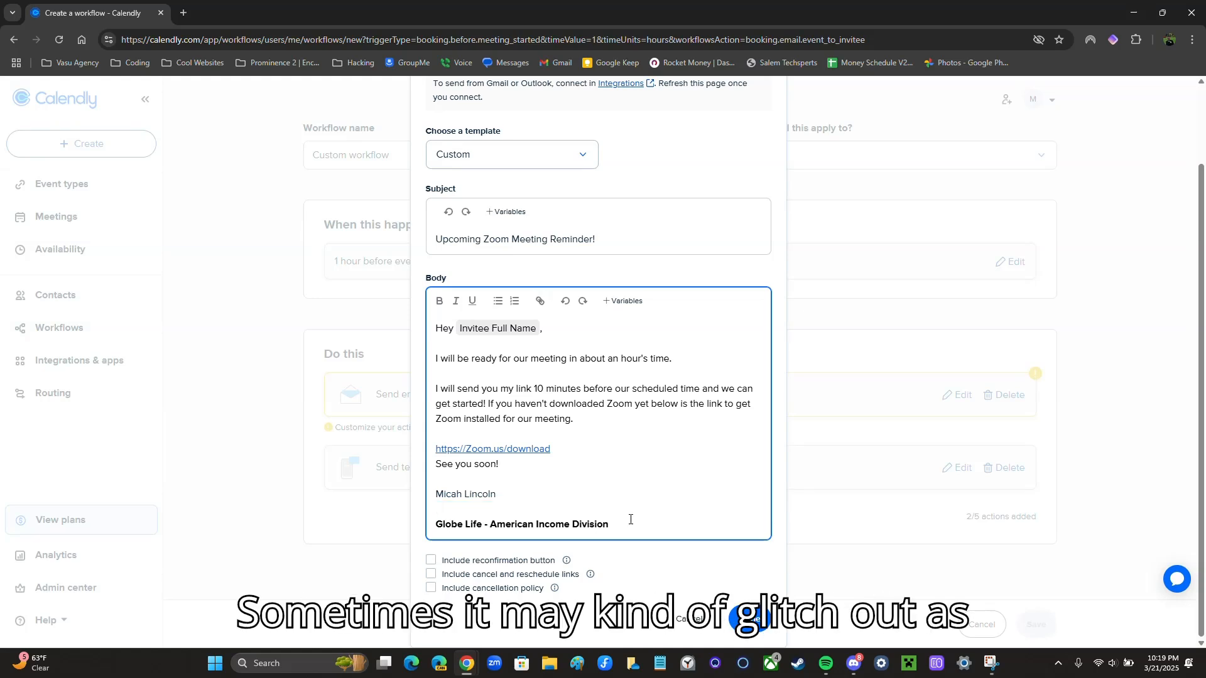
text(Cell)
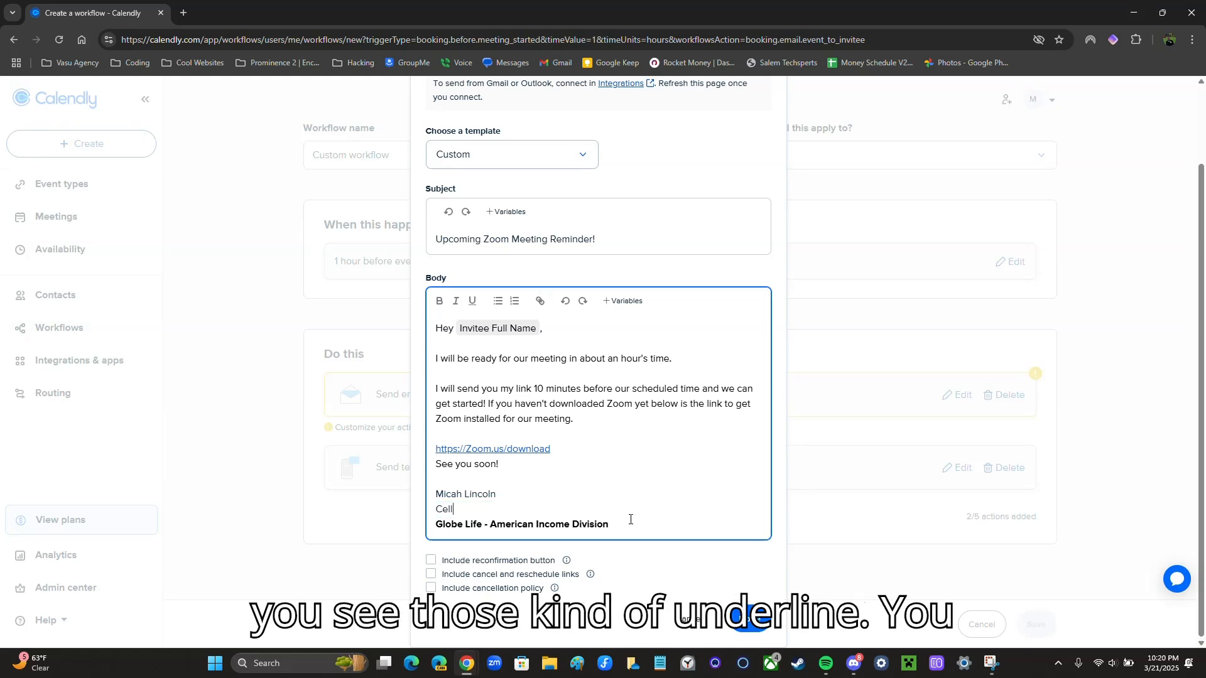
text(:)
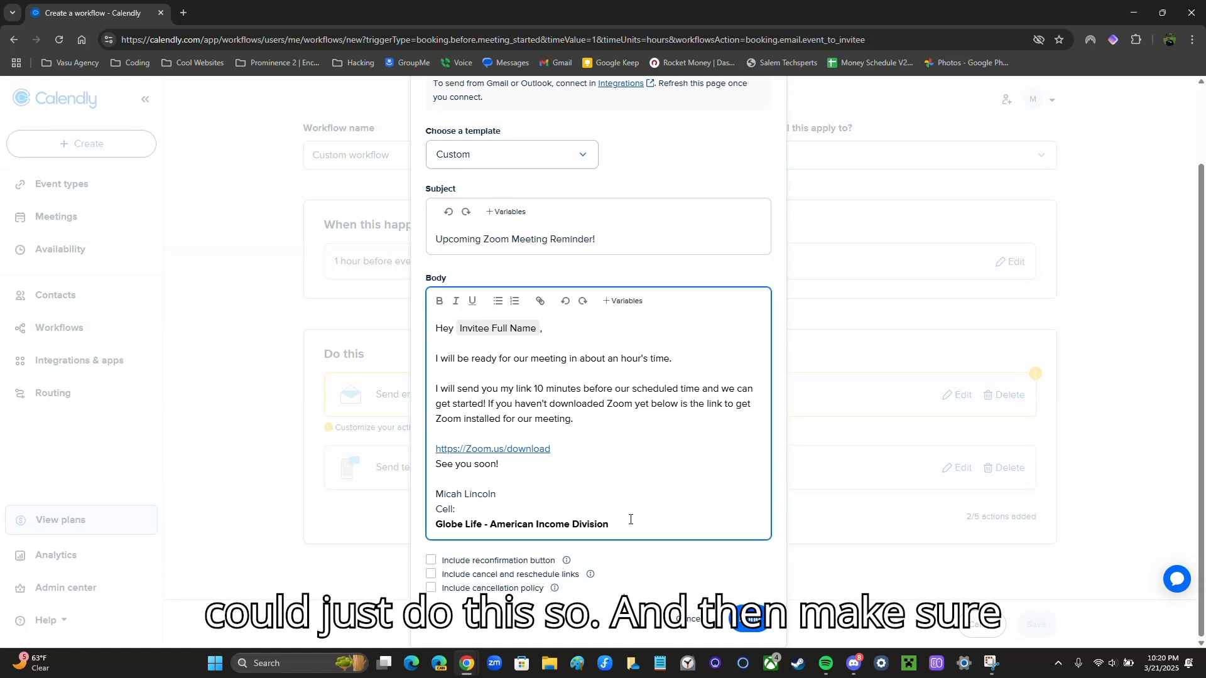
key(BackSpace)
key(BackSpace)
text(42138365)
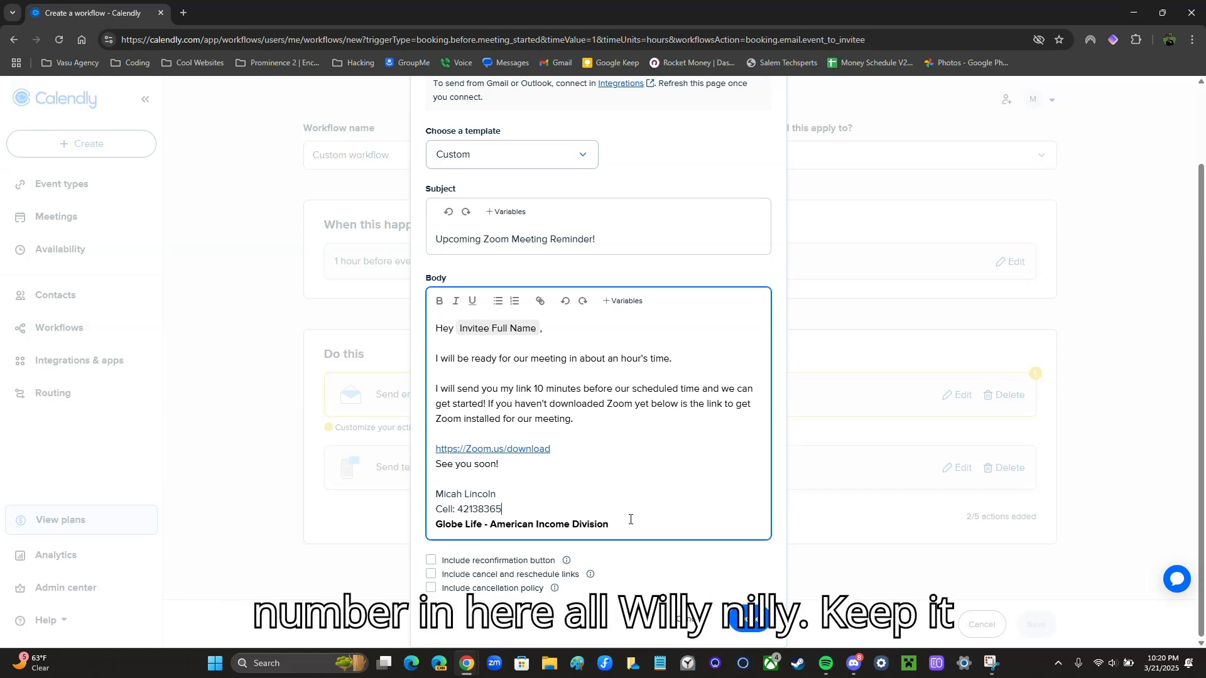
key(BackSpace)
key(BackSpace)
key(BackSpace)
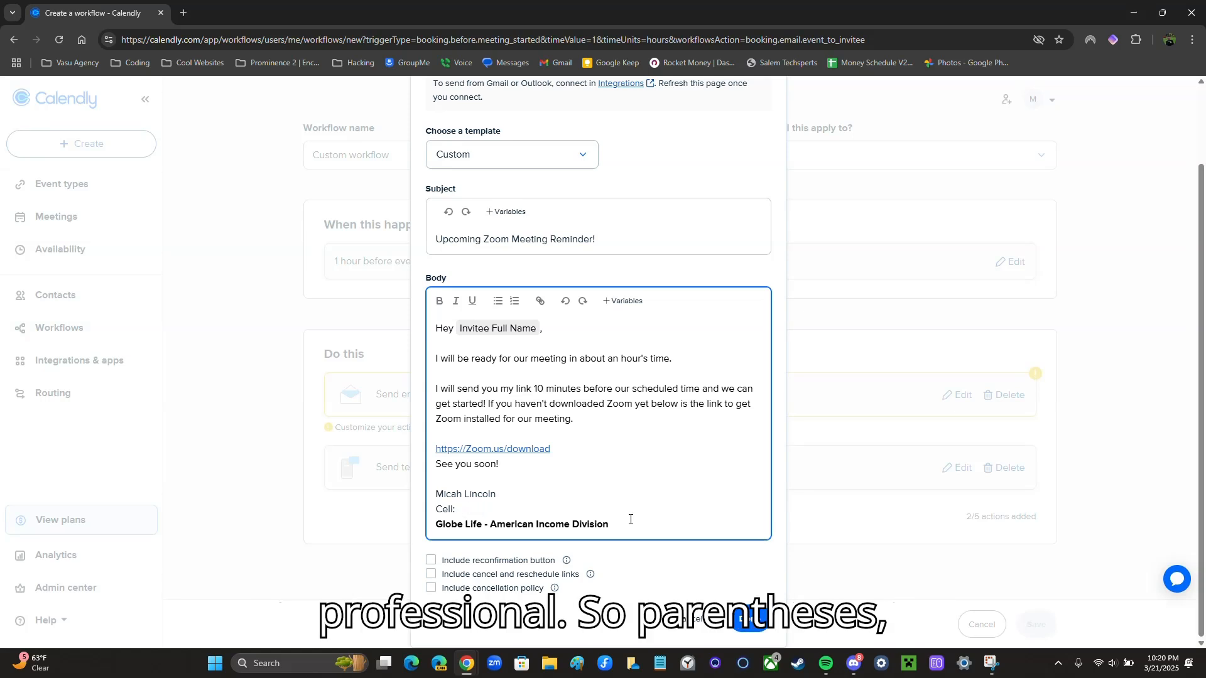
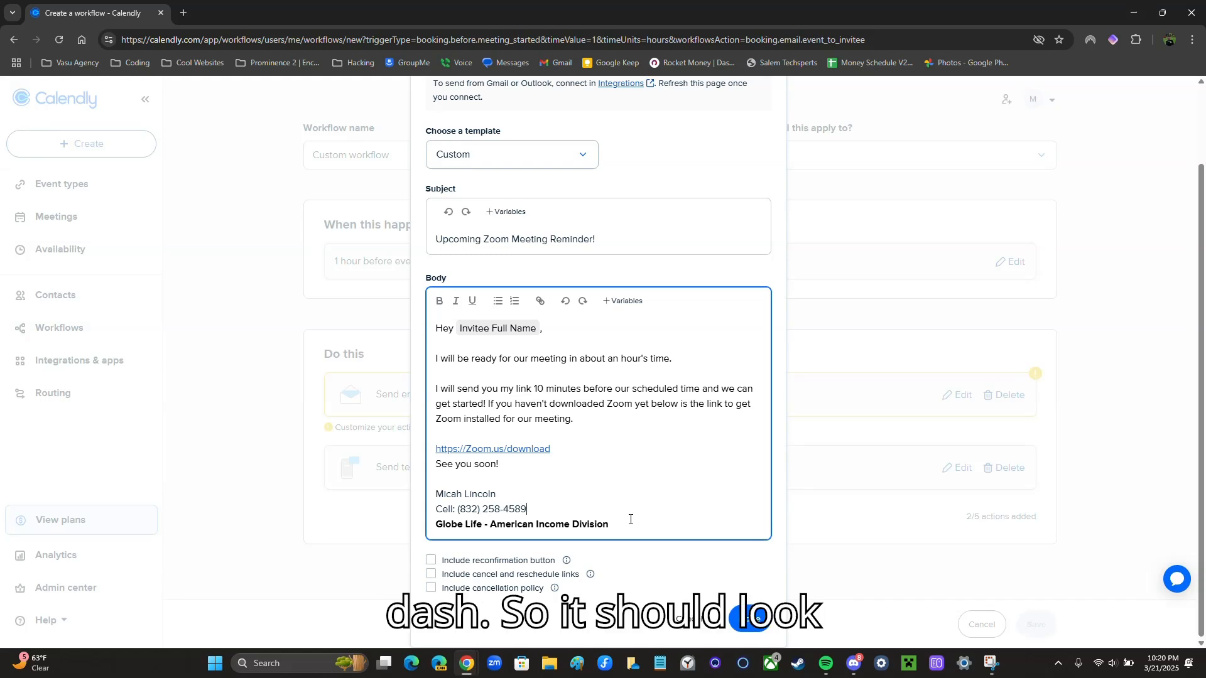
click(534, 527)
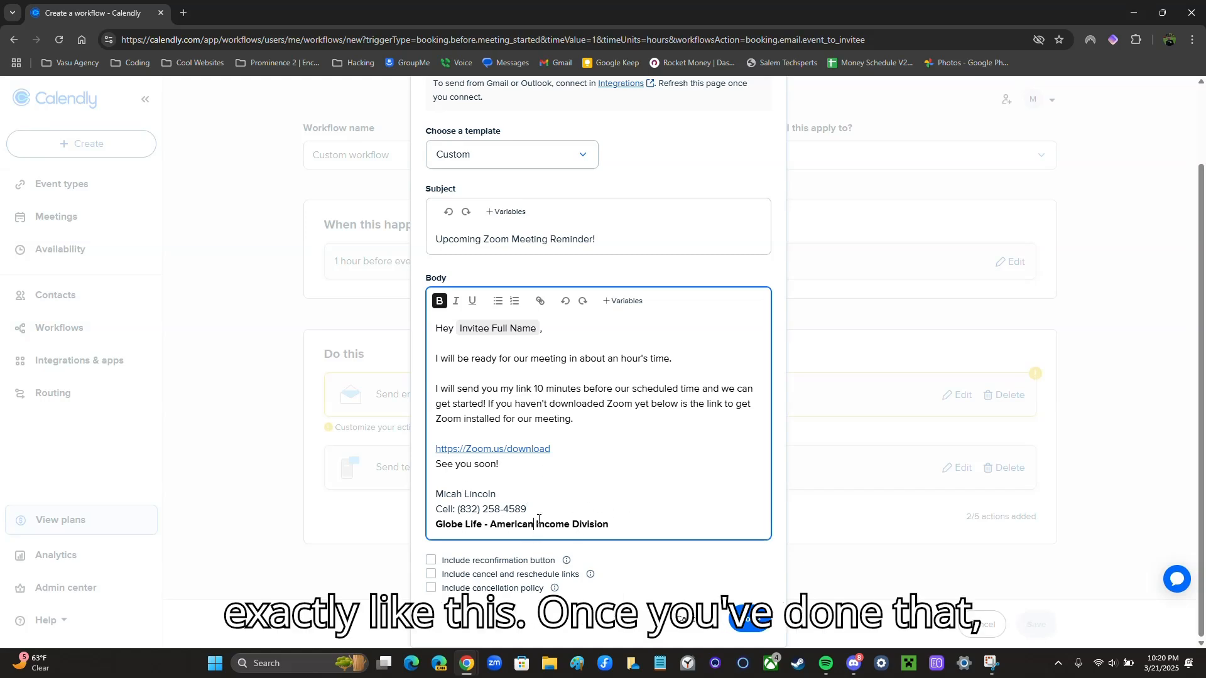
click(456, 564)
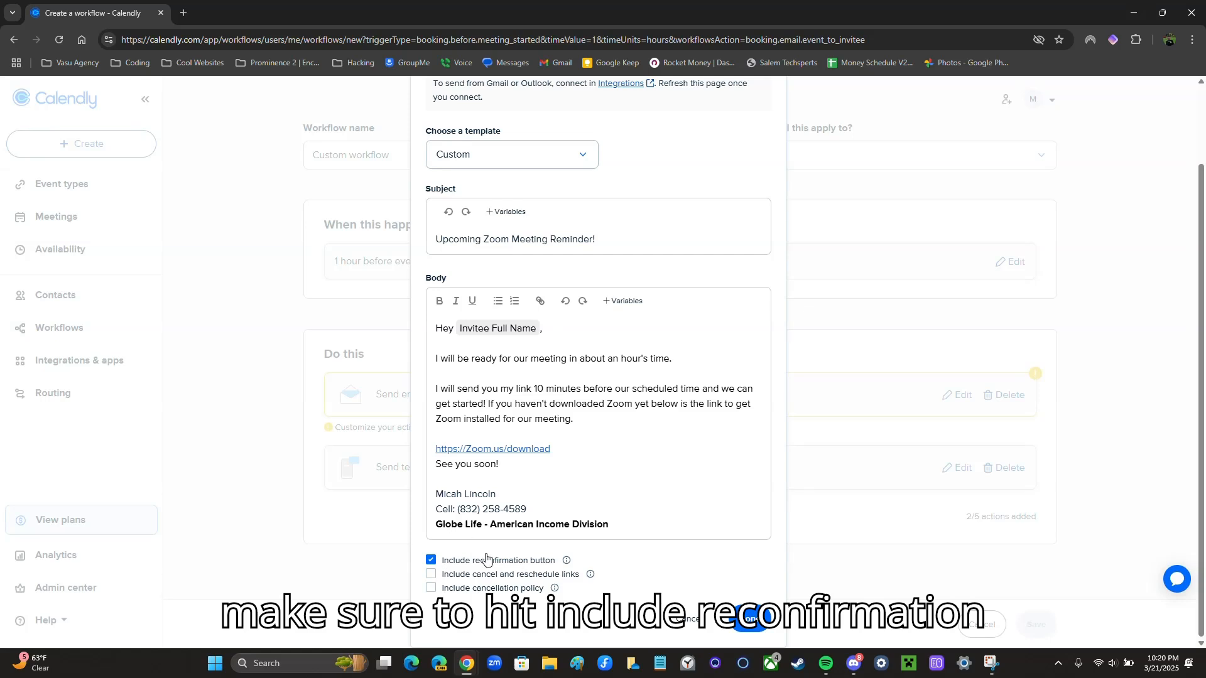
click(759, 626)
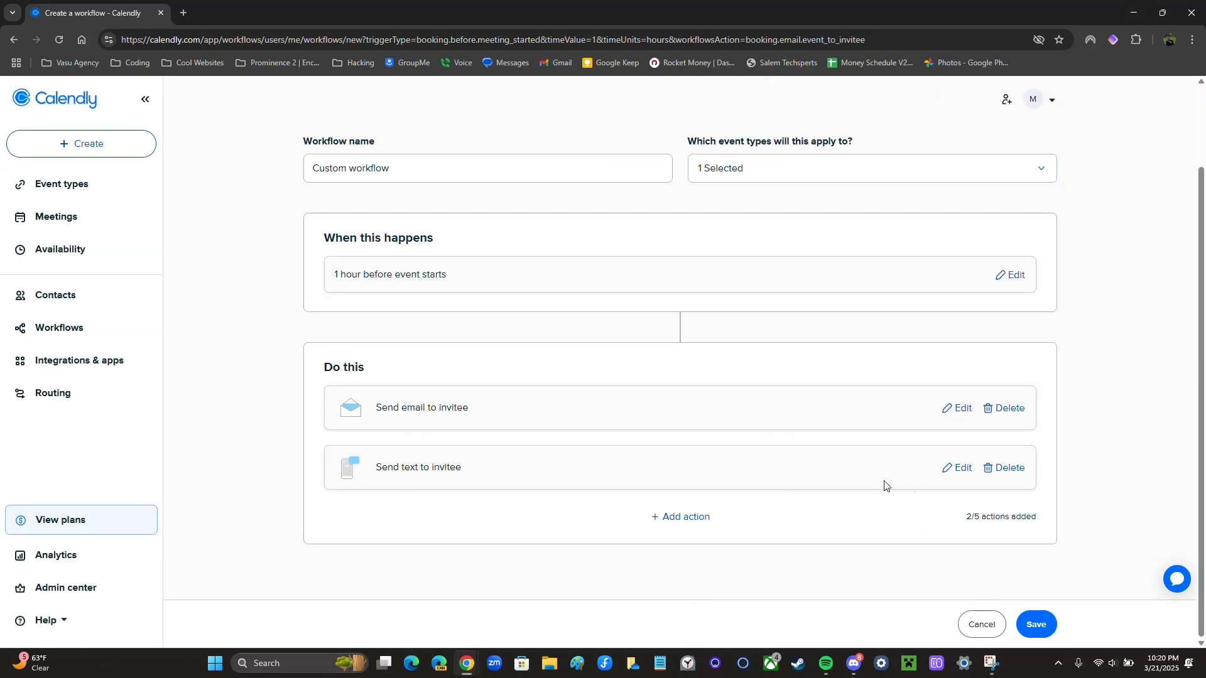
Save the 1-hour reminder workflow and begin adding a new workflow
click(1035, 624)
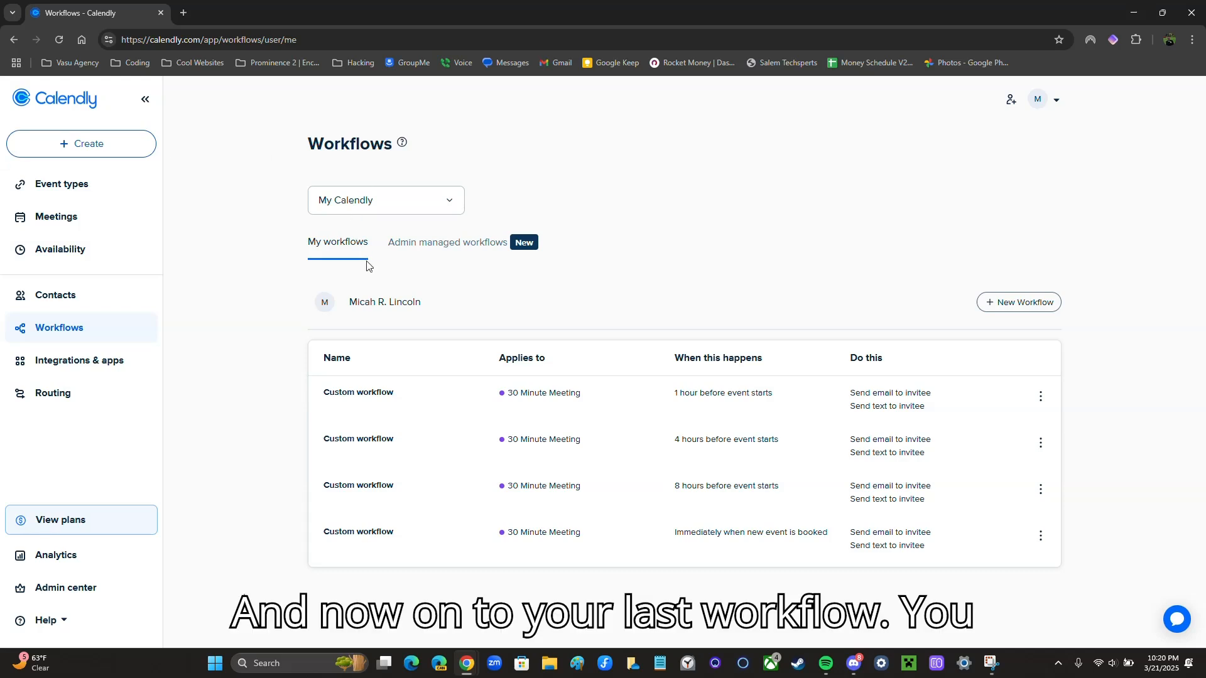
click(993, 304)
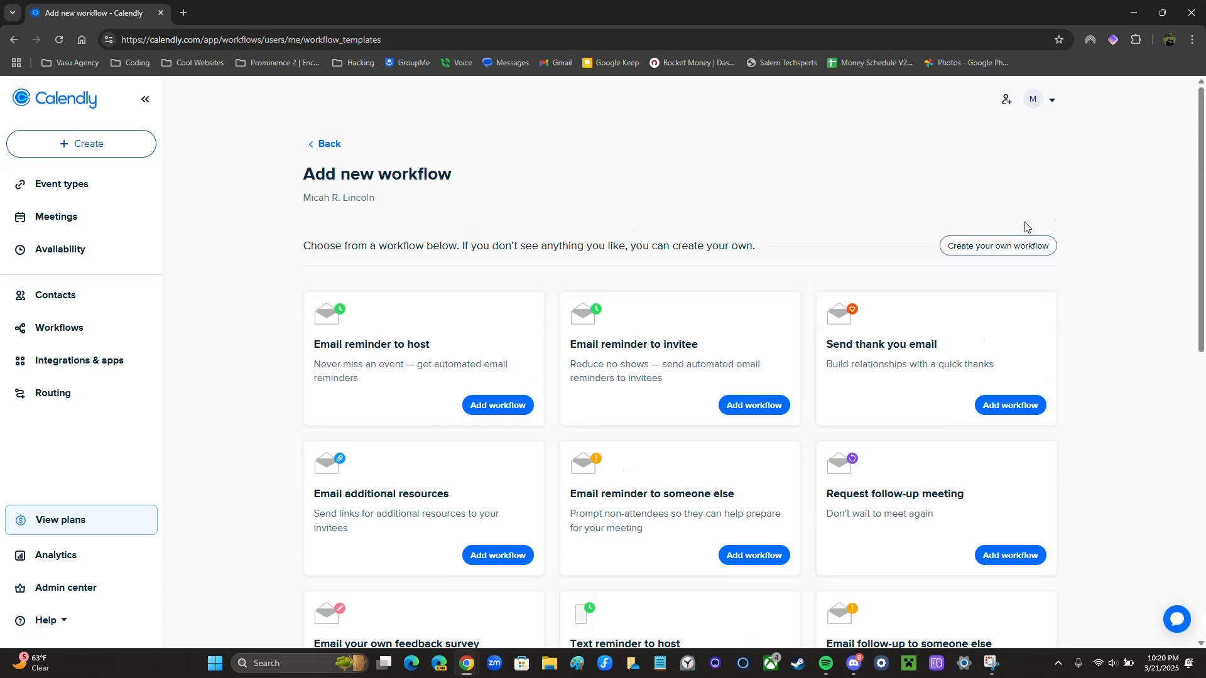
Create a custom workflow triggered 10 Minutes before the event starts
click(1007, 248)
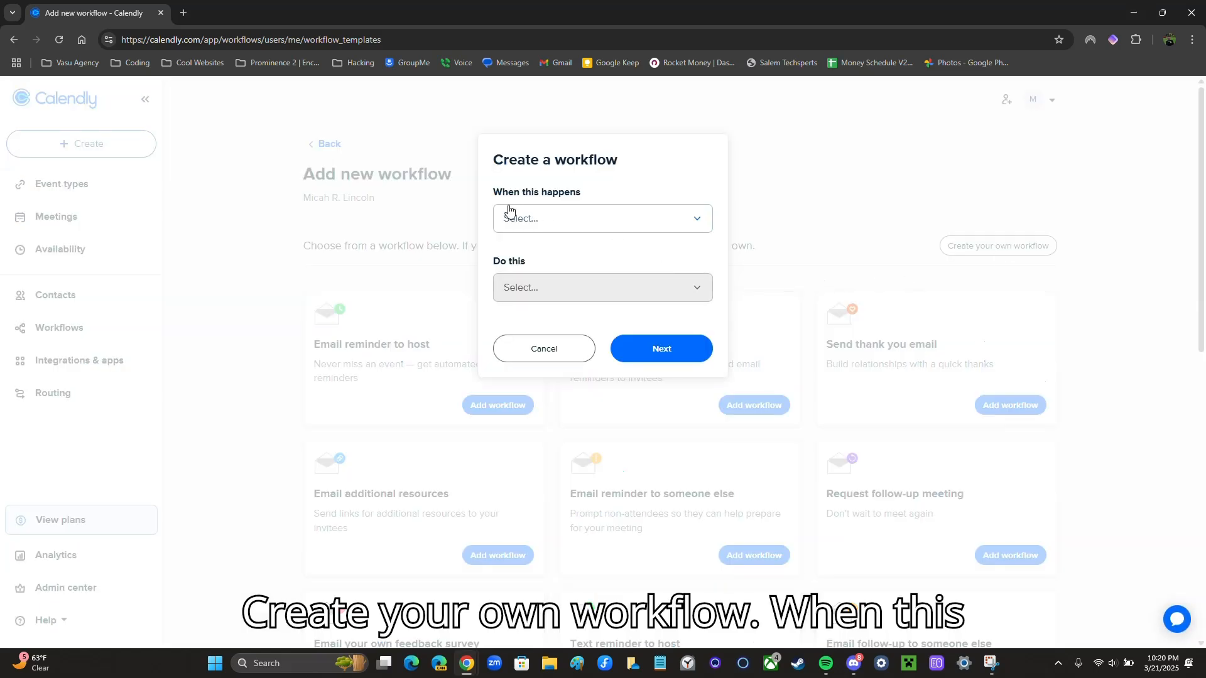
click(545, 217)
click(540, 279)
click(544, 281)
key(BackSpace)
key(BackSpace)
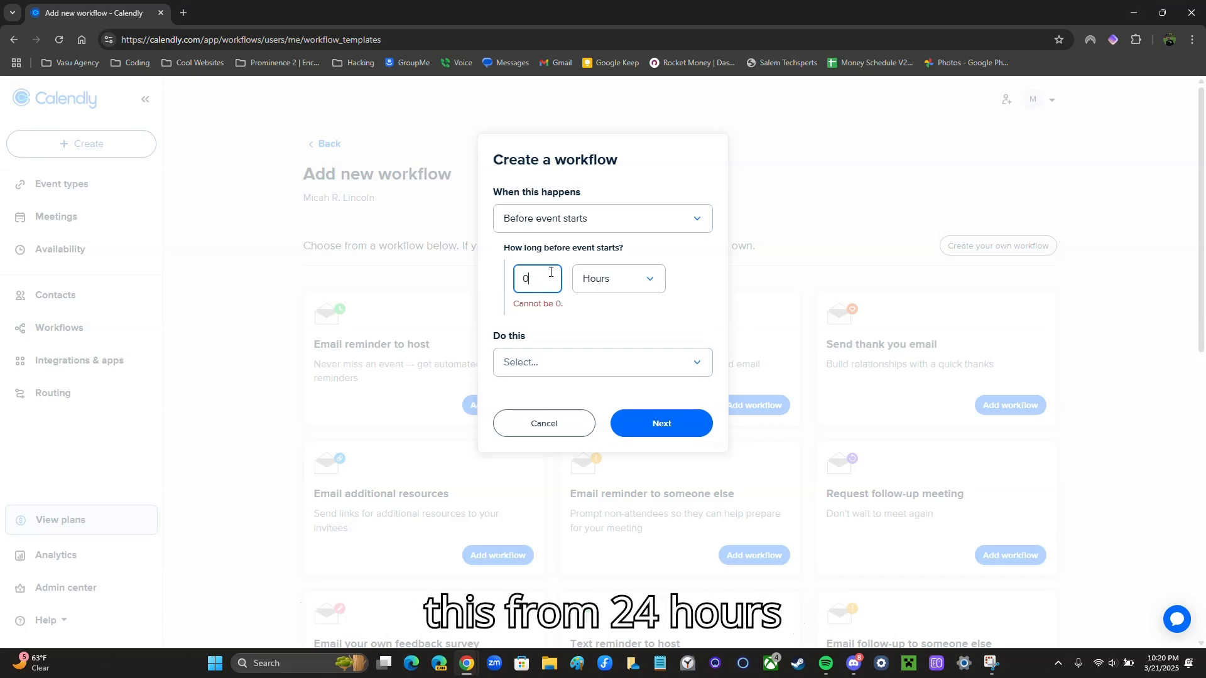
text(10)
click(613, 280)
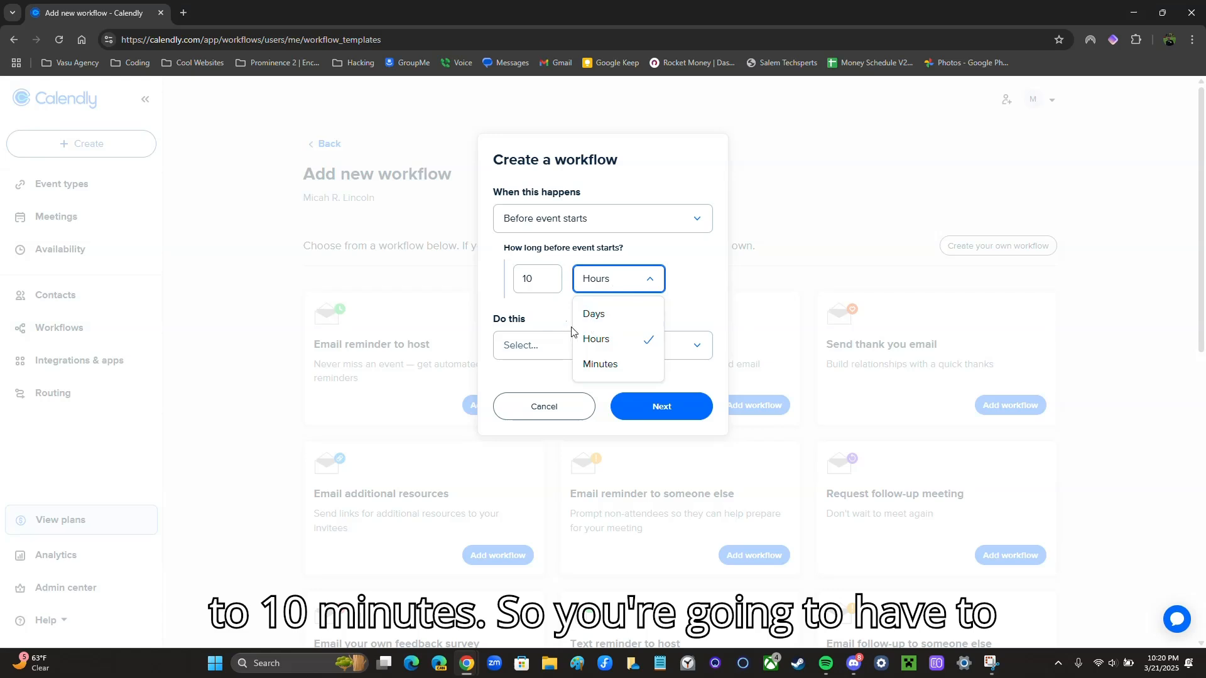
click(612, 289)
click(645, 284)
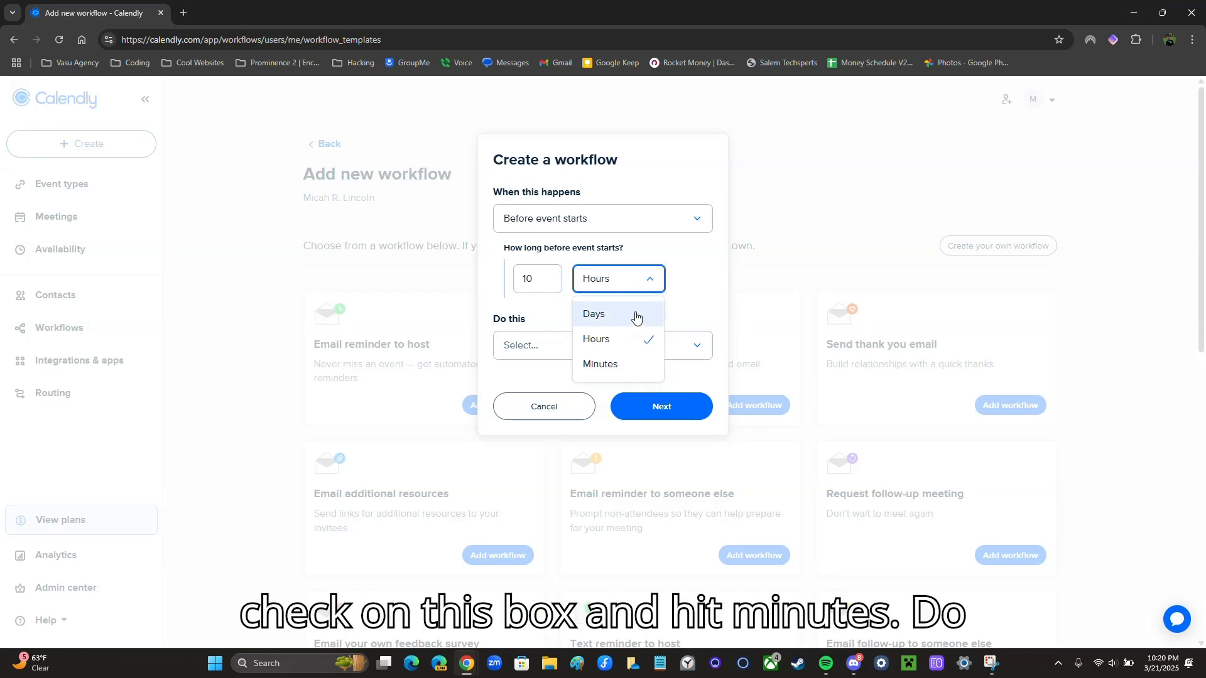
click(606, 363)
Choose Send email to invitee as the action and continue
click(525, 345)
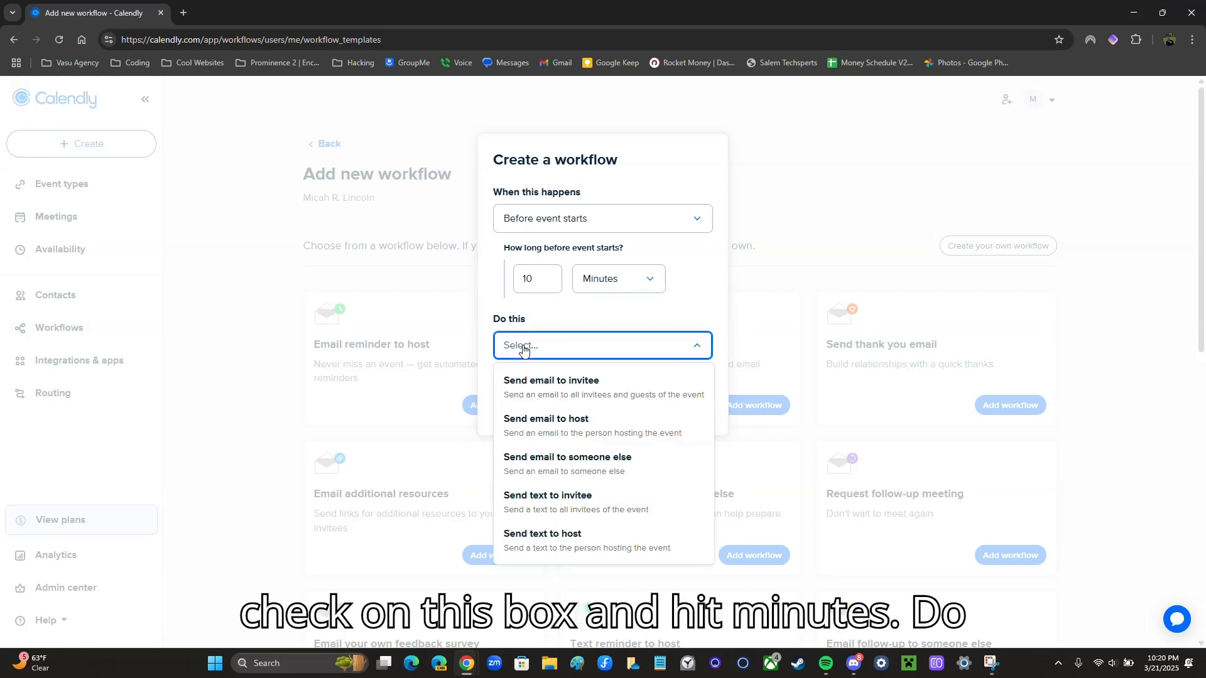
click(549, 381)
click(658, 408)
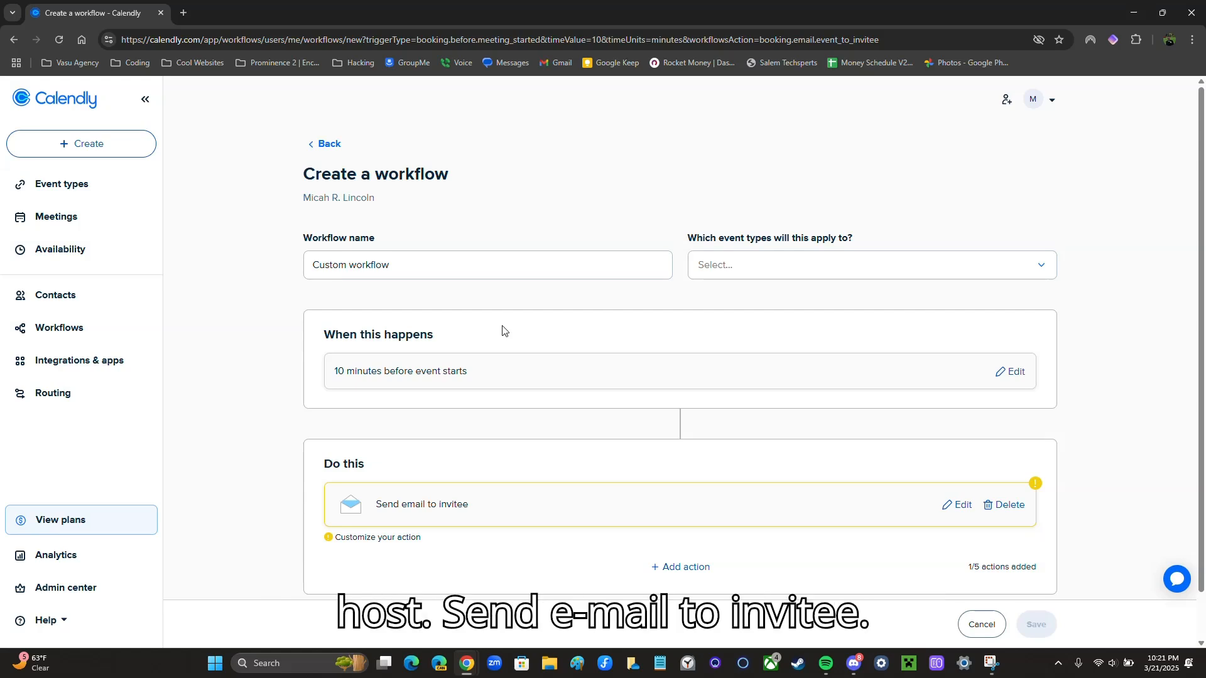
Apply the 10-minute workflow to the 30 Minute Meeting event type
click(711, 266)
click(731, 355)
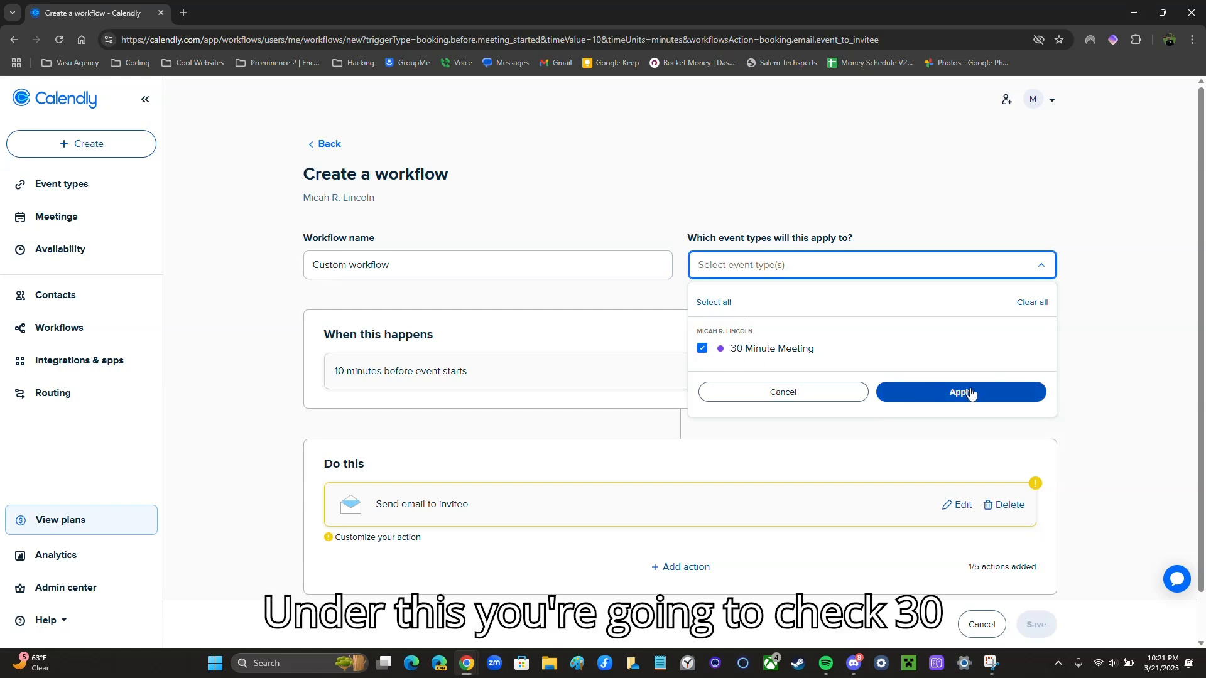
click(969, 394)
scroll(703, 420, down, 1)
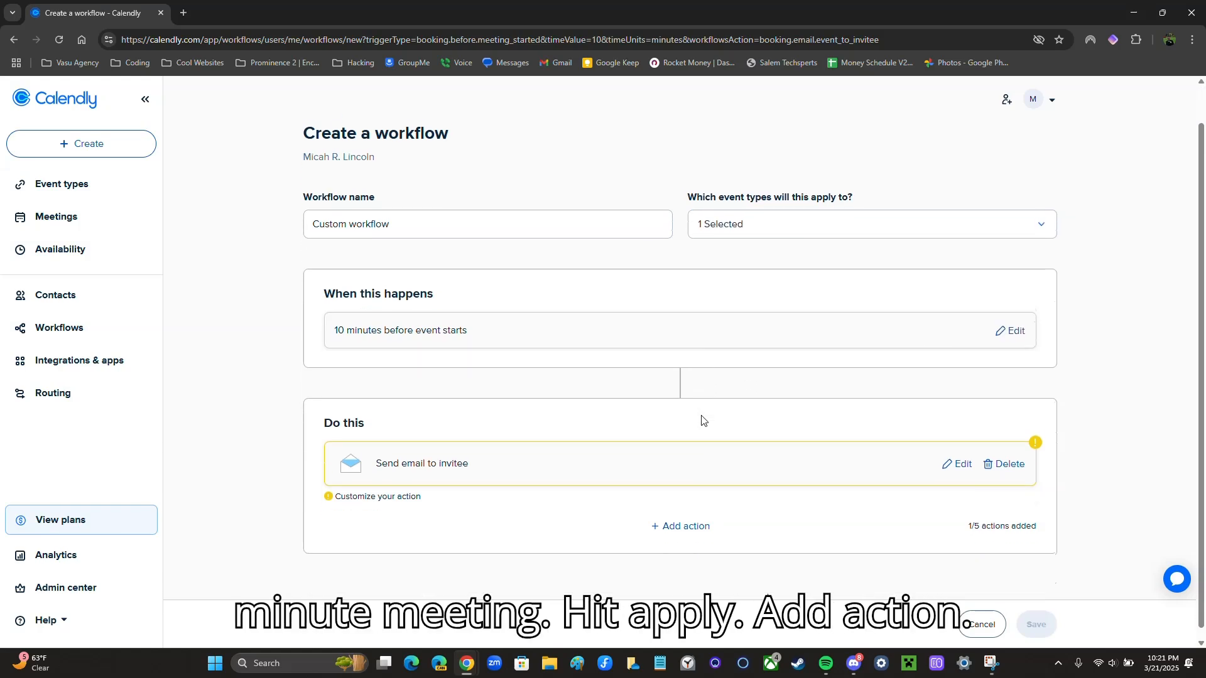
Add a second action of type Send text to invitee
click(691, 519)
click(568, 229)
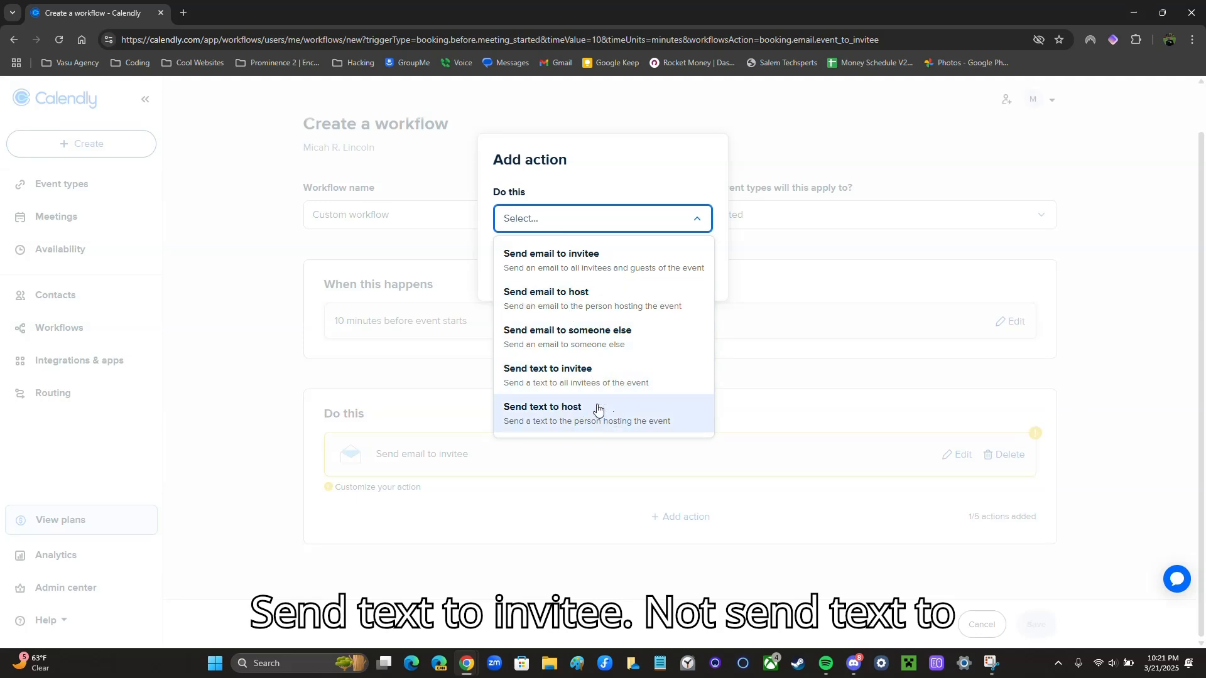
click(568, 377)
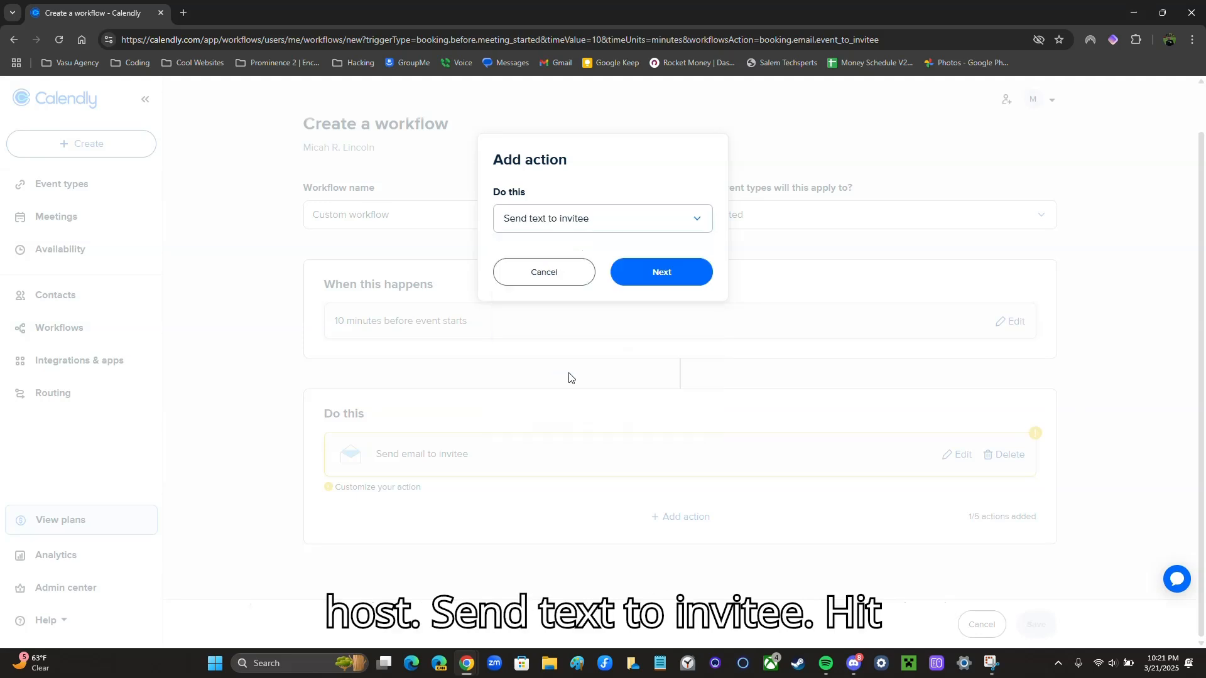
click(658, 284)
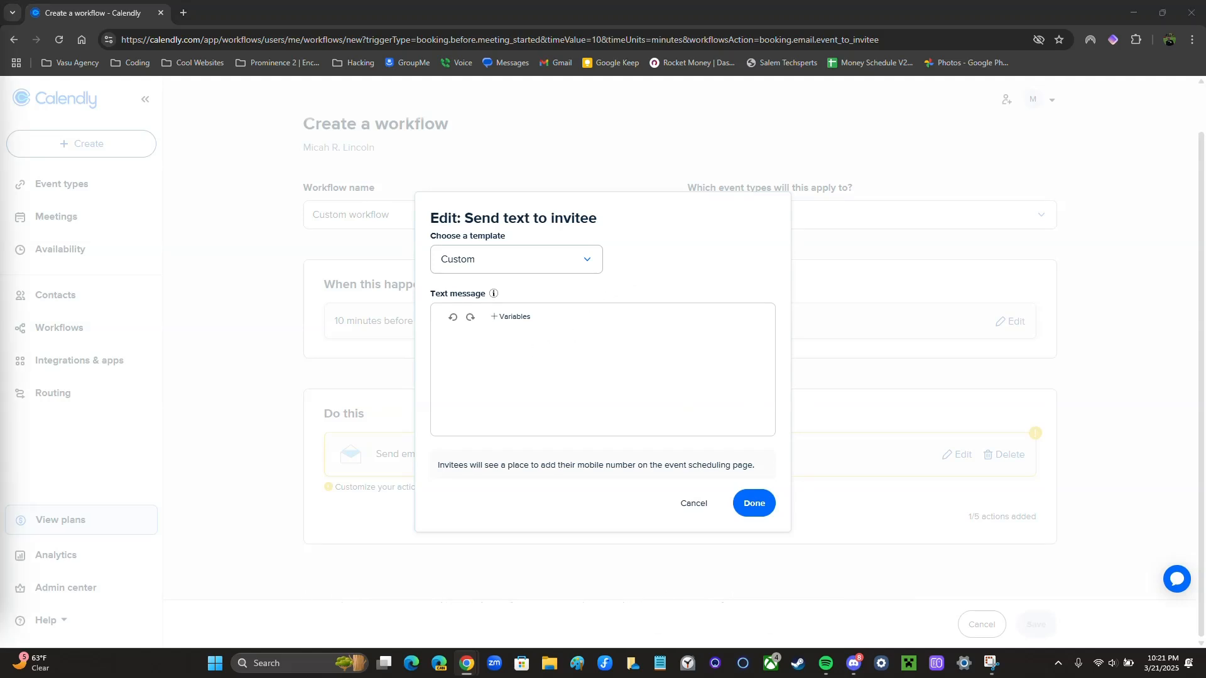
Paste the Zoom join text message, drop trailing lines, and capitalise the 'I'll'
click(600, 352)
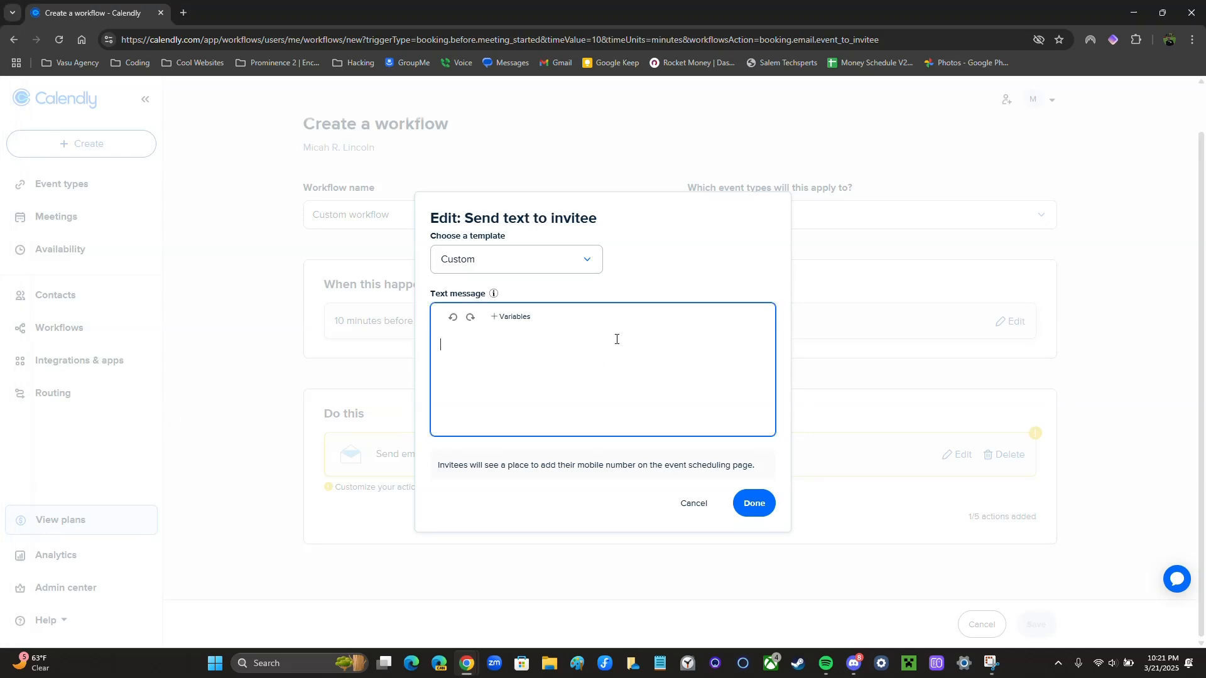
key(ctrl+v)
key(BackSpace)
key(BackSpace)
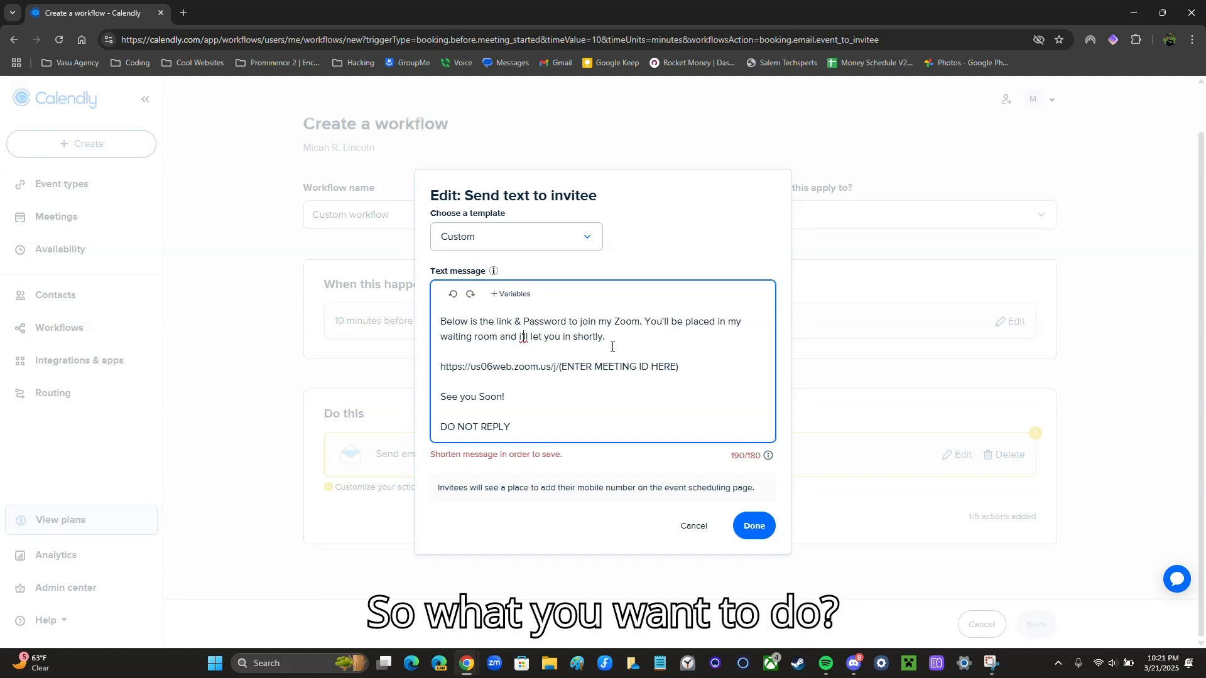
key(BackSpace)
text(I)
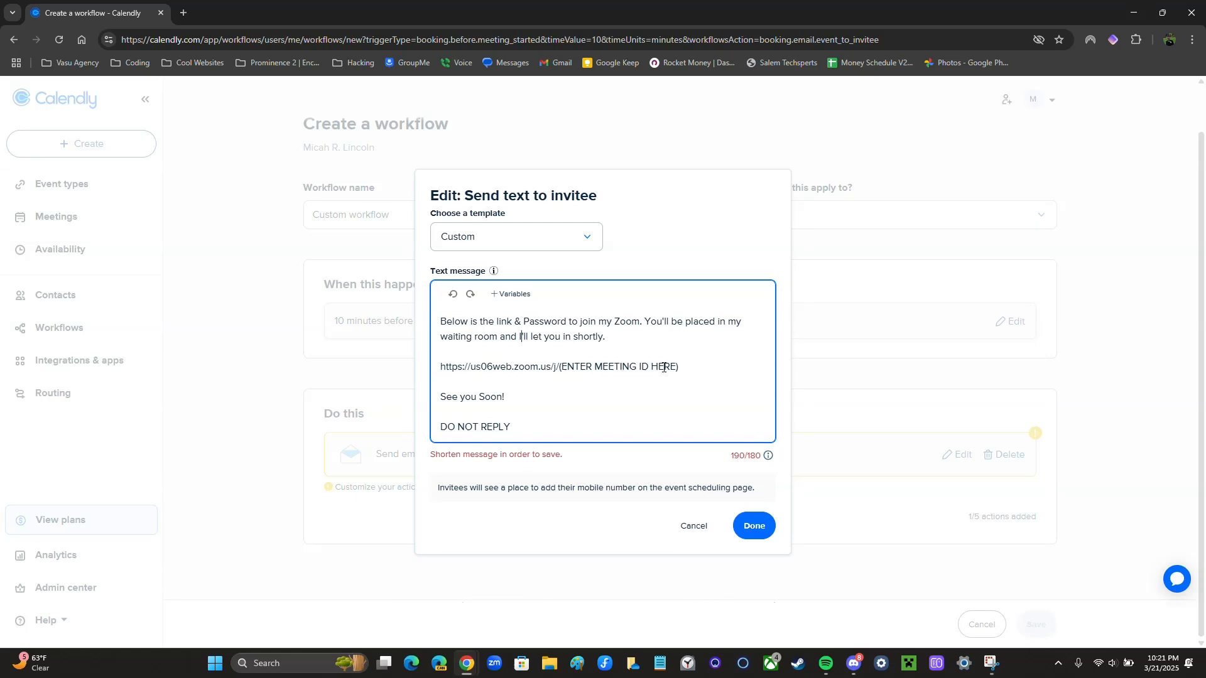
Replace the meeting ID placeholder in the Zoom link with the actual meeting ID
drag(681, 367, 560, 373)
key(BackSpace)
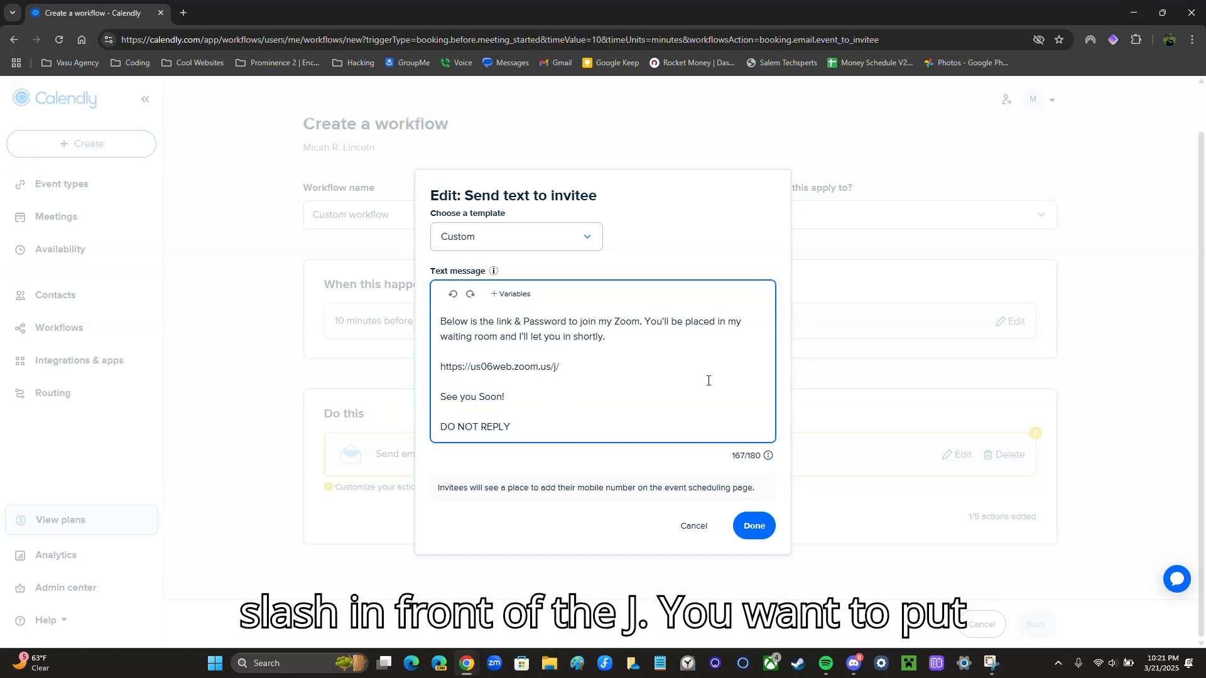
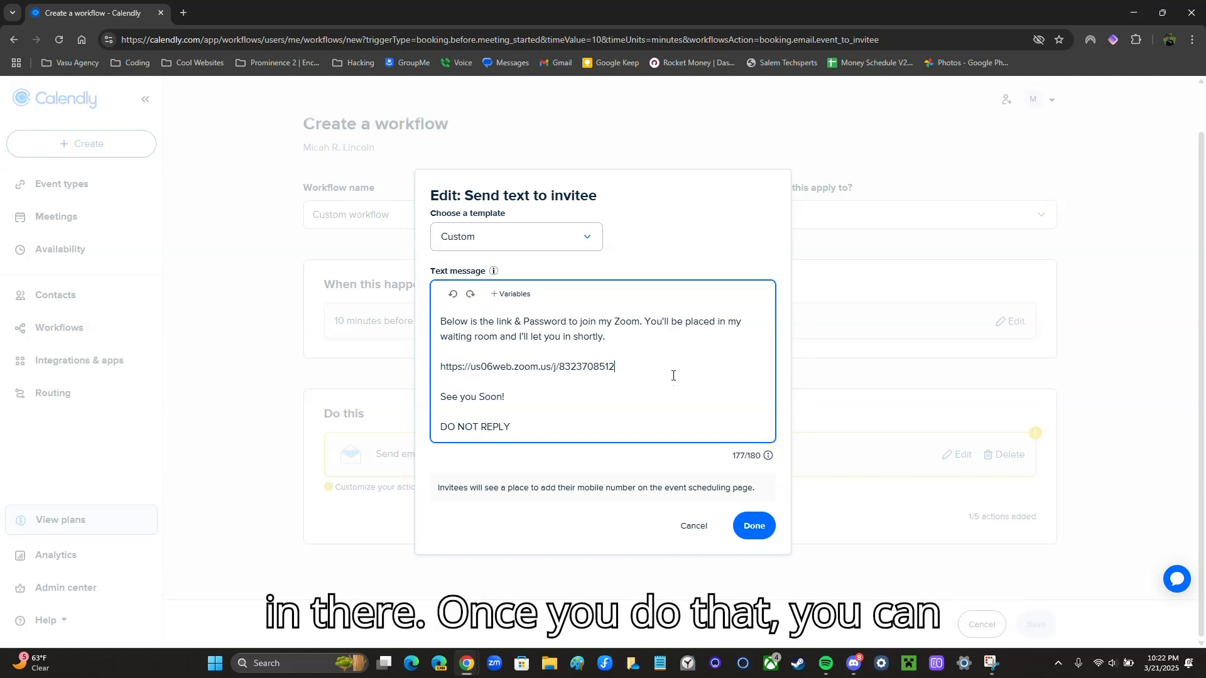
Finish the invitee text message and open the invitee email for editing
click(743, 525)
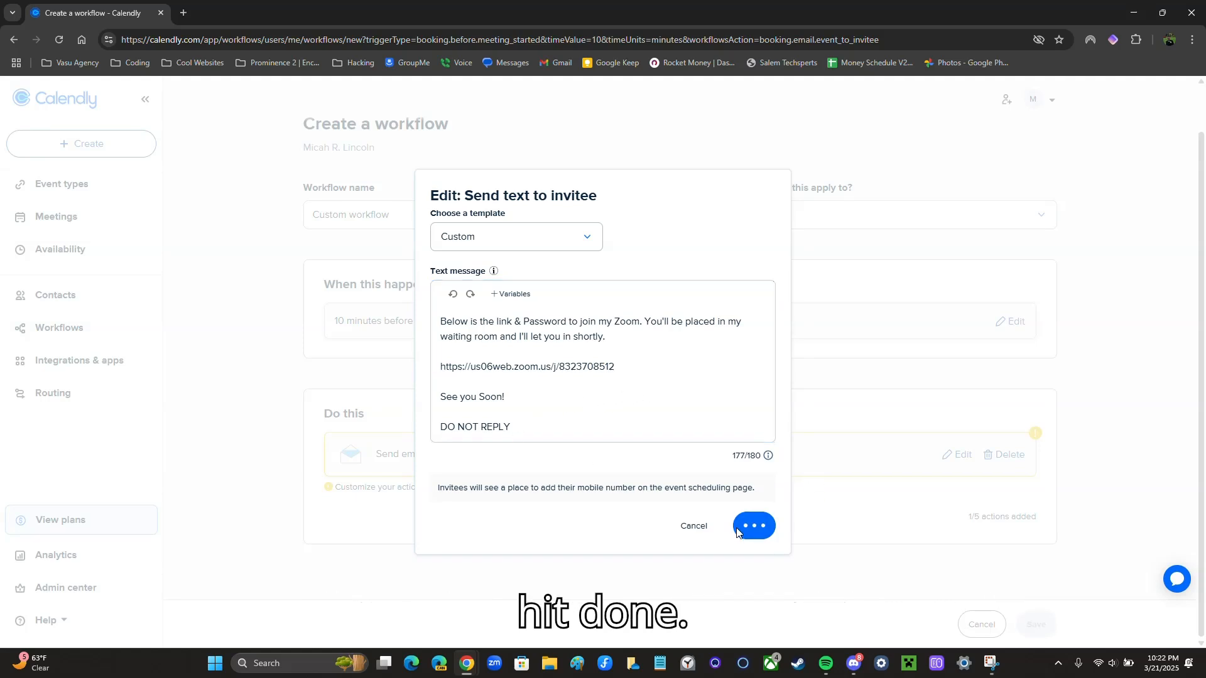
scroll(740, 525, down, 1)
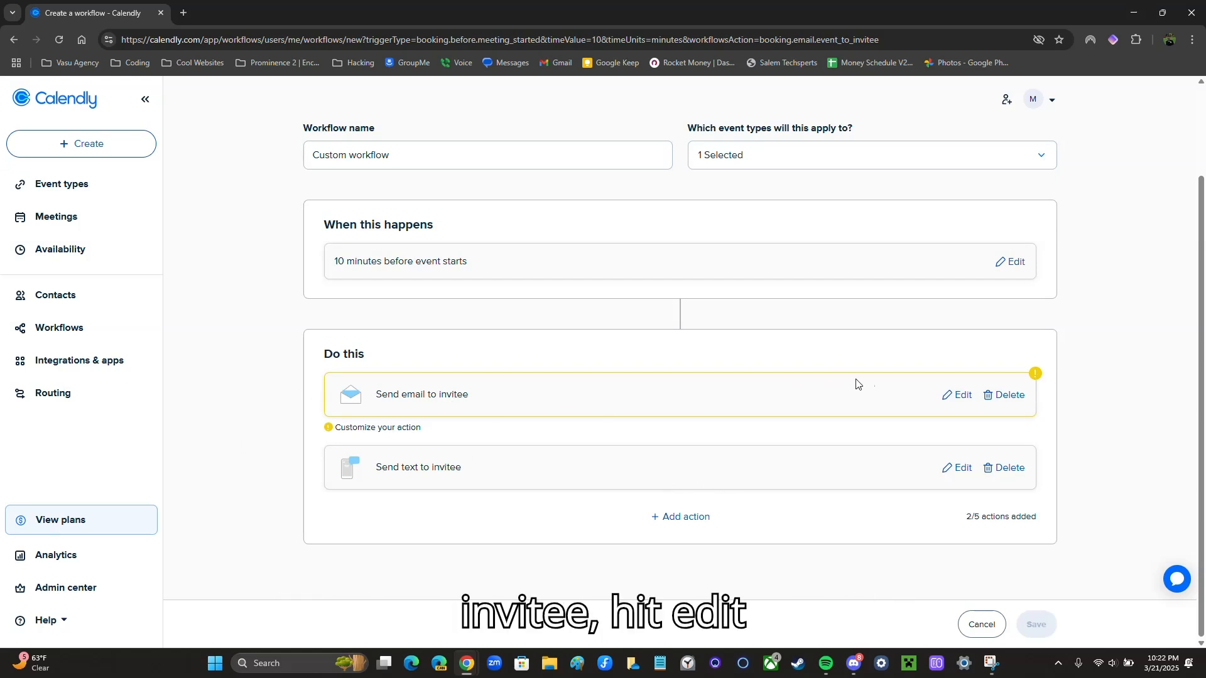
click(961, 395)
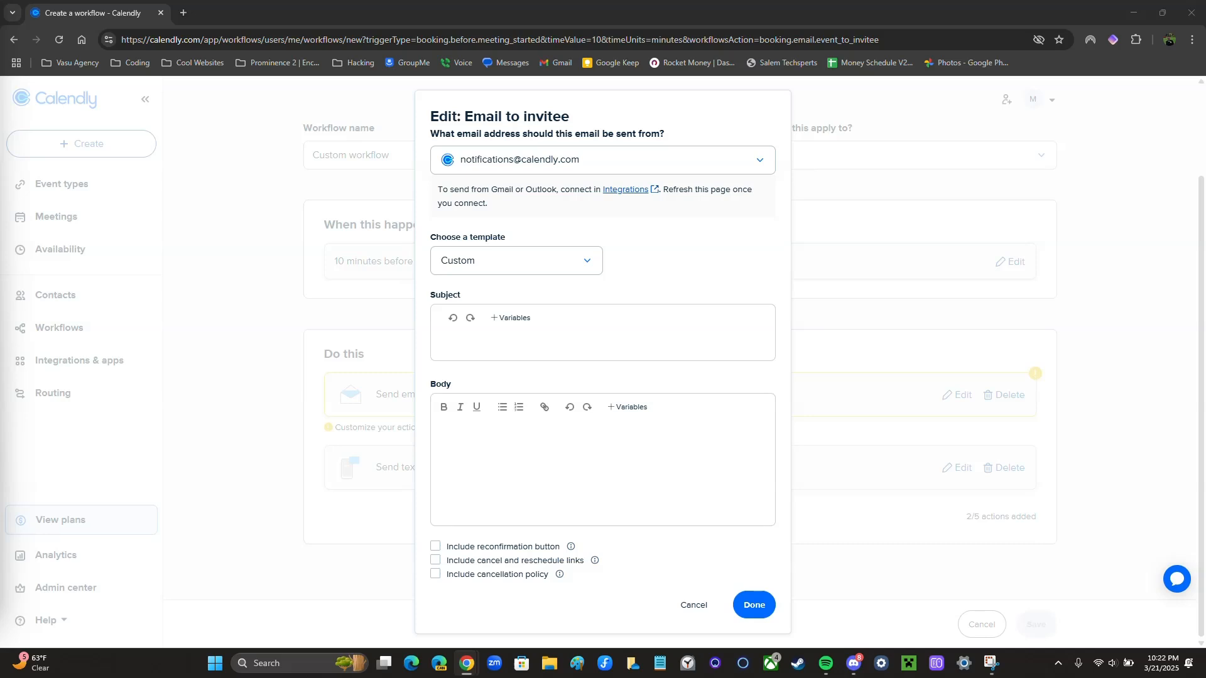
Paste the Zoom meeting information subject line and the prepared email body
click(498, 341)
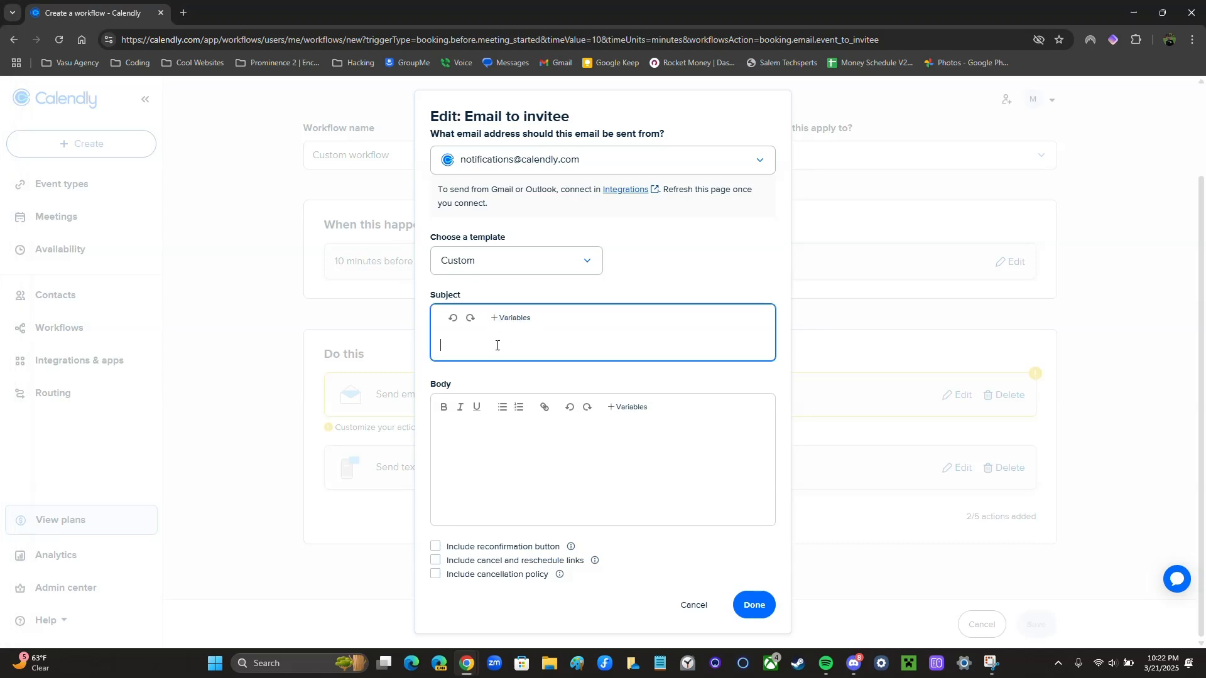
text(Zoom Meeting With Micah Lincoln - Meeting Information)
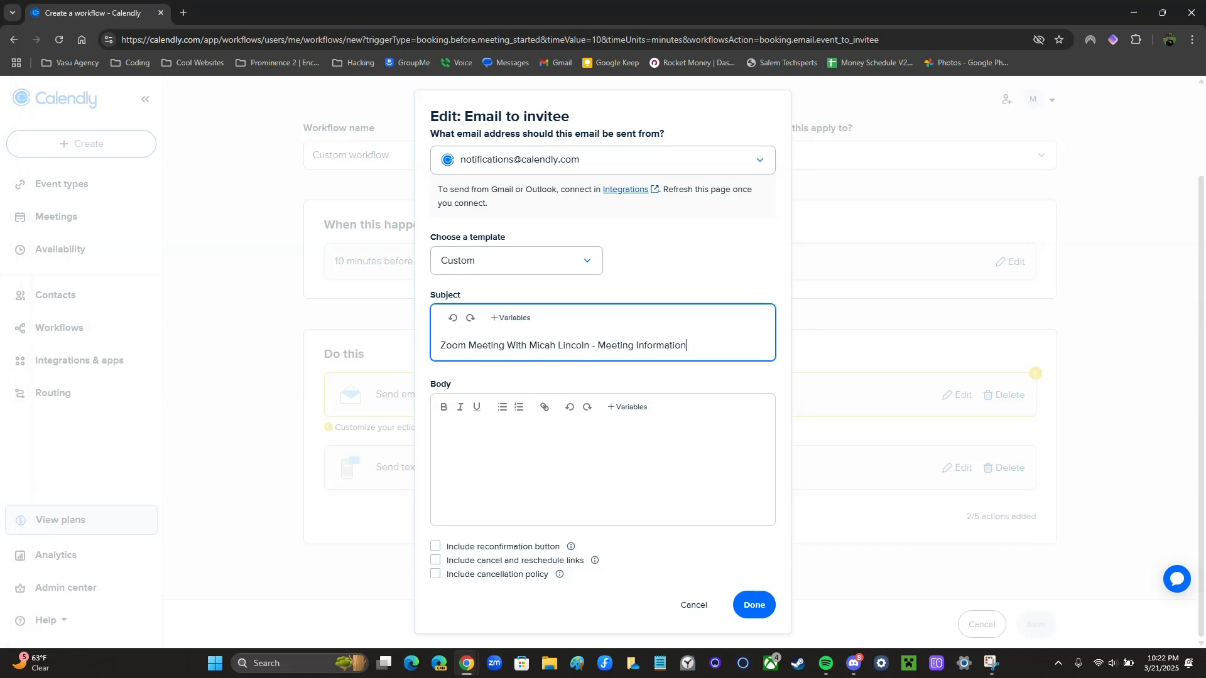
key(alt+Tab)
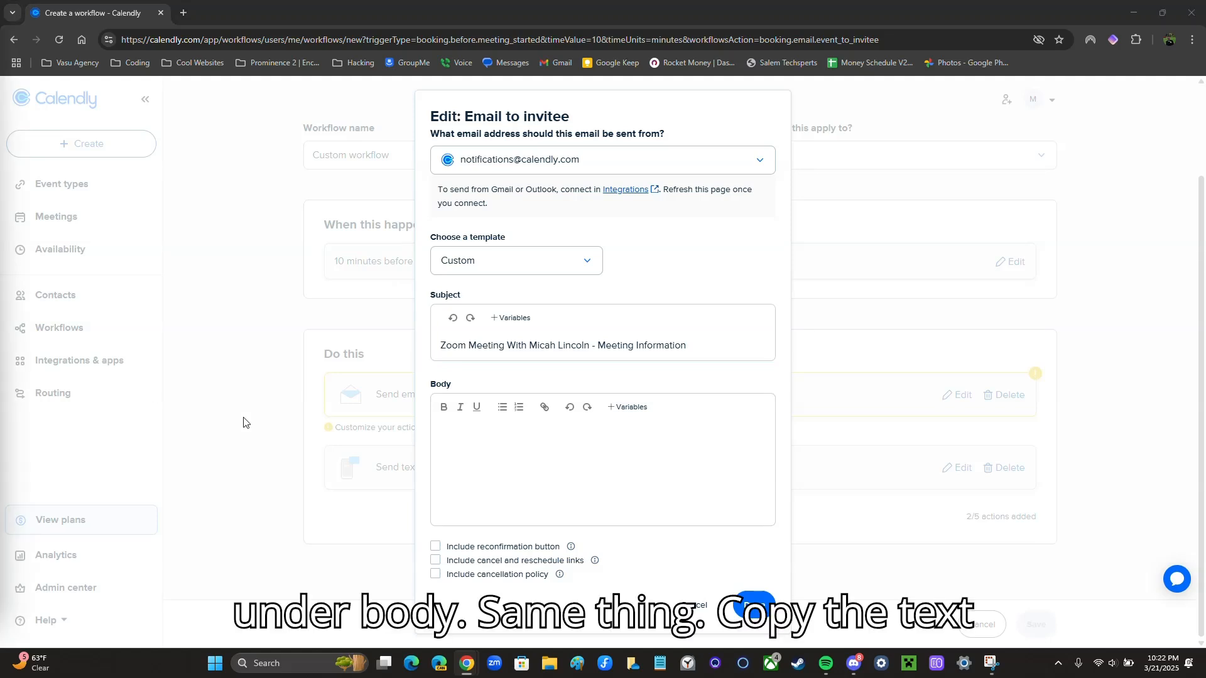
click(515, 438)
text(Hi Invitee Full Name , here is the zoom link and meeting ID for our scheduled meeting.  https://us06web.zoom.us/j/(ENTER MEETING ID HERE) MEETING ID: See you soon!)
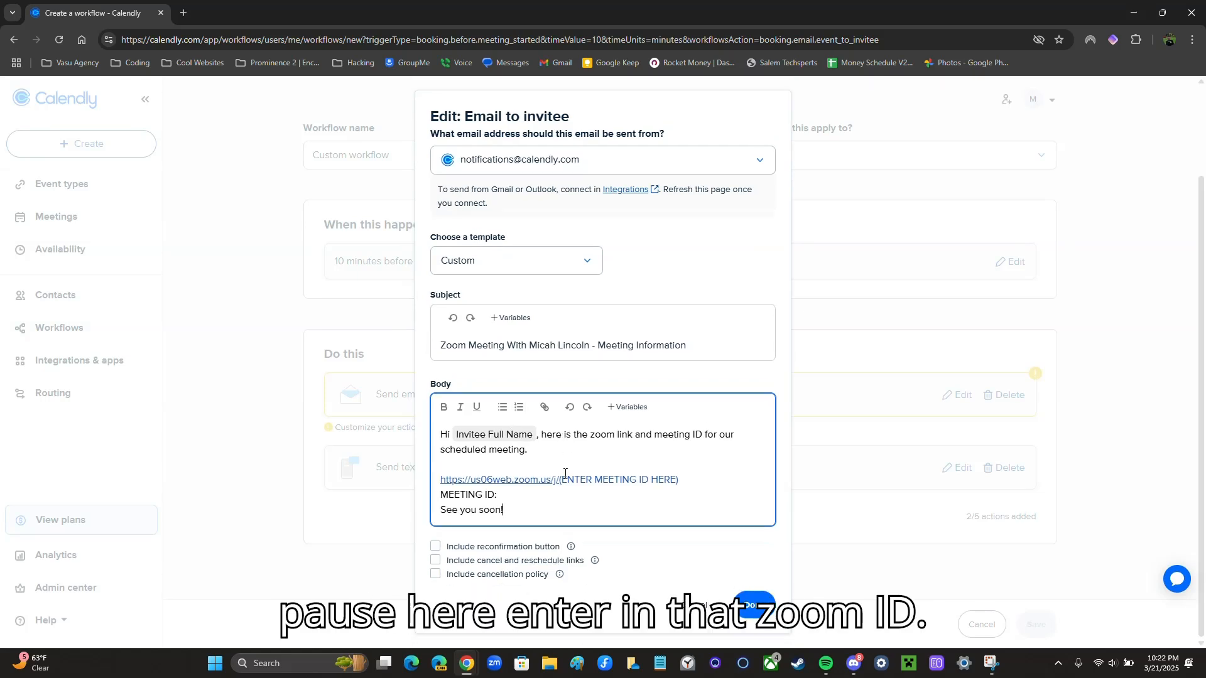
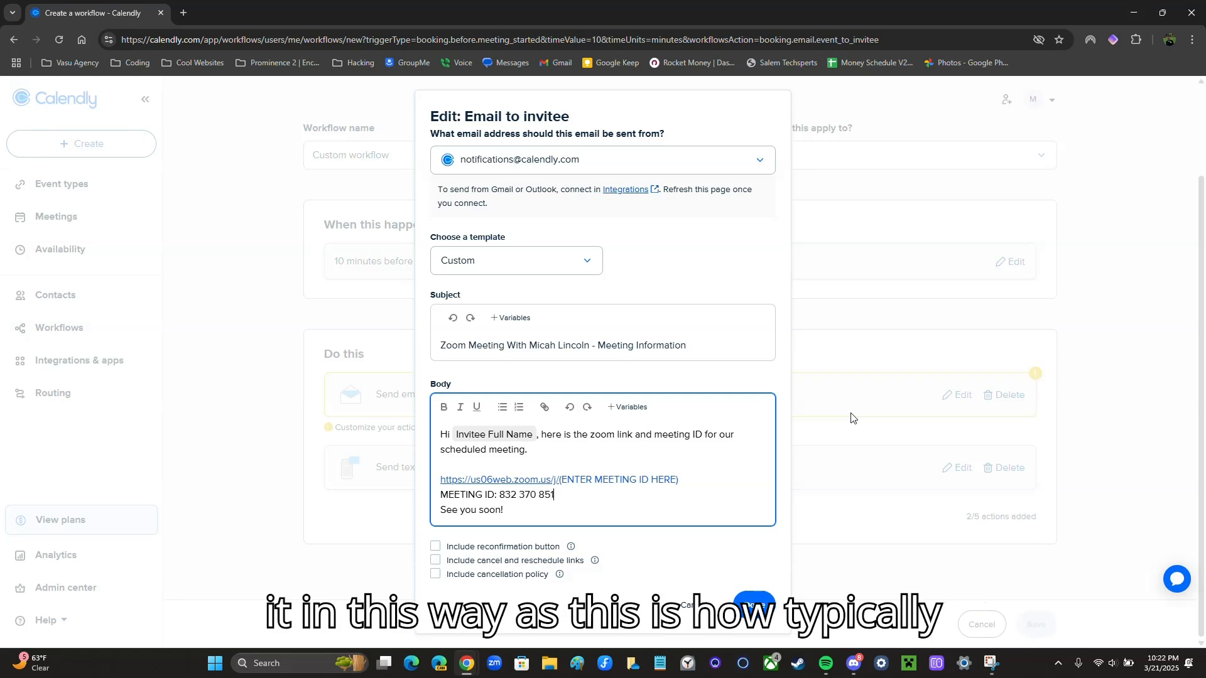
text(2)
key(BackSpace)
click(714, 495)
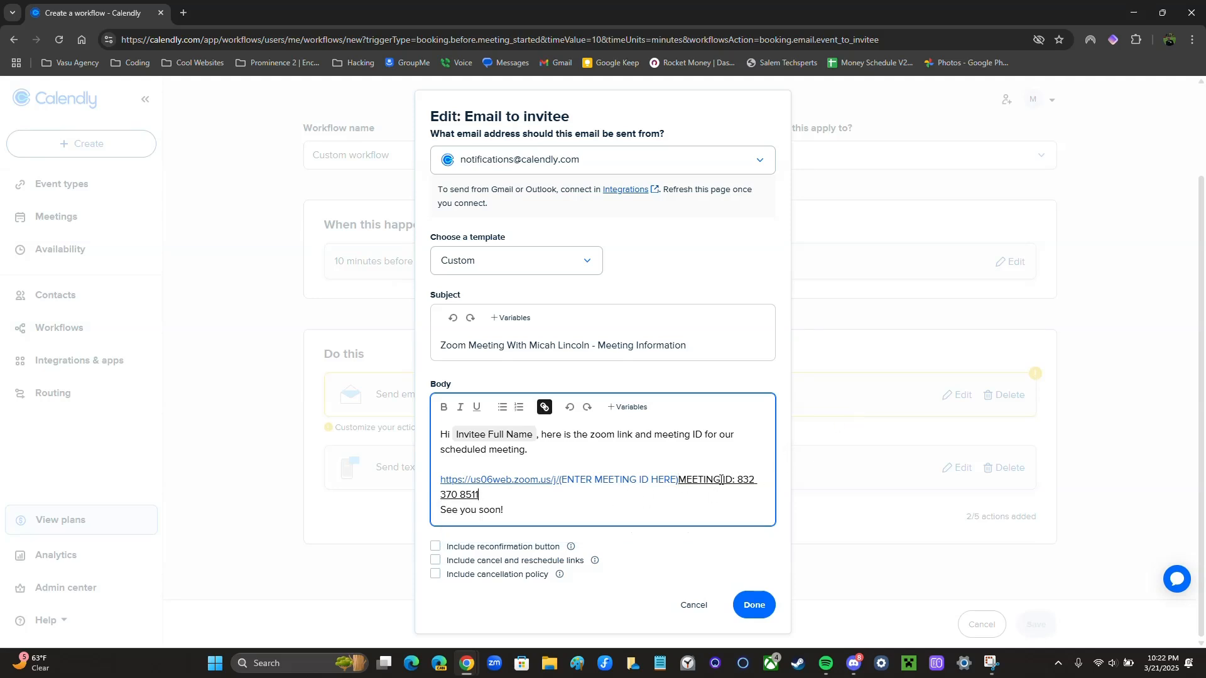
Move the MEETING ID text onto its own line below the Zoom link
click(687, 483)
key(Return)
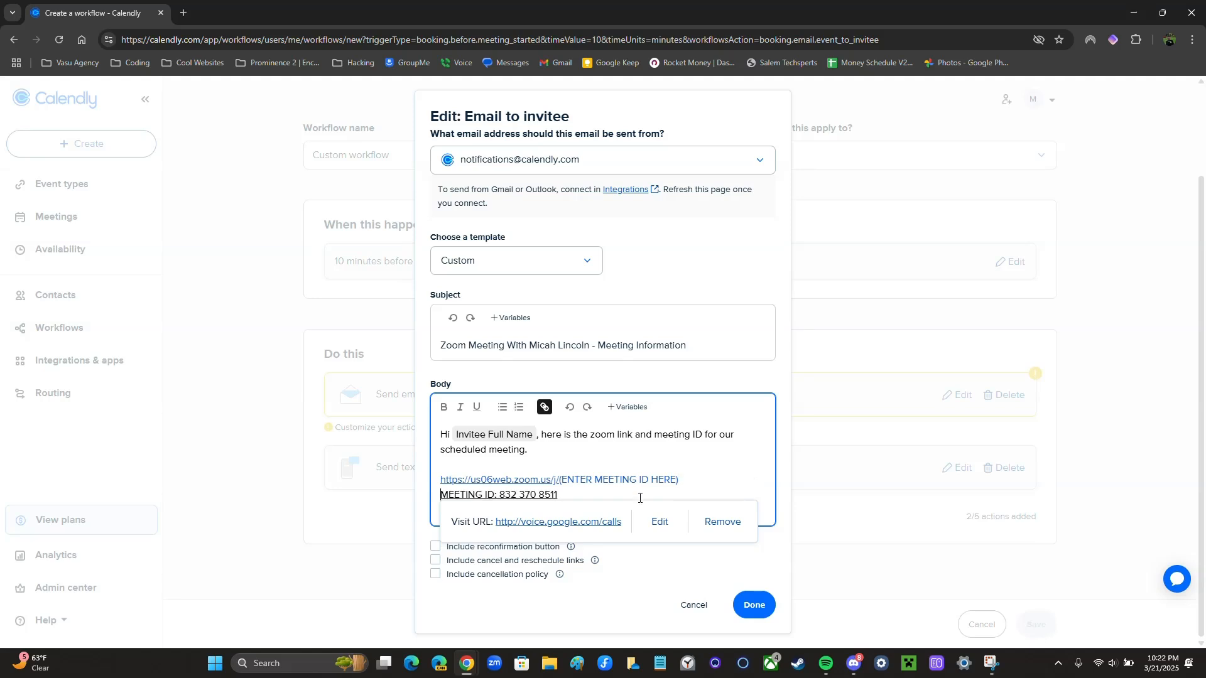
click(593, 496)
click(696, 484)
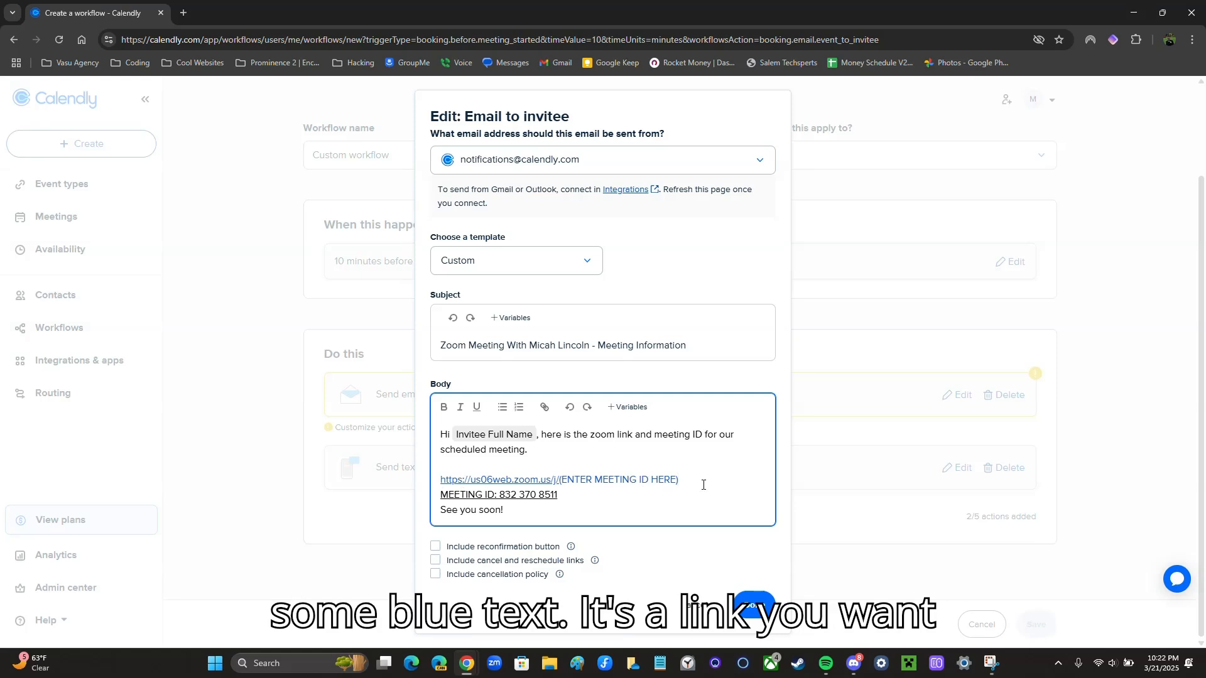
drag(683, 483, 562, 487)
key(BackSpace)
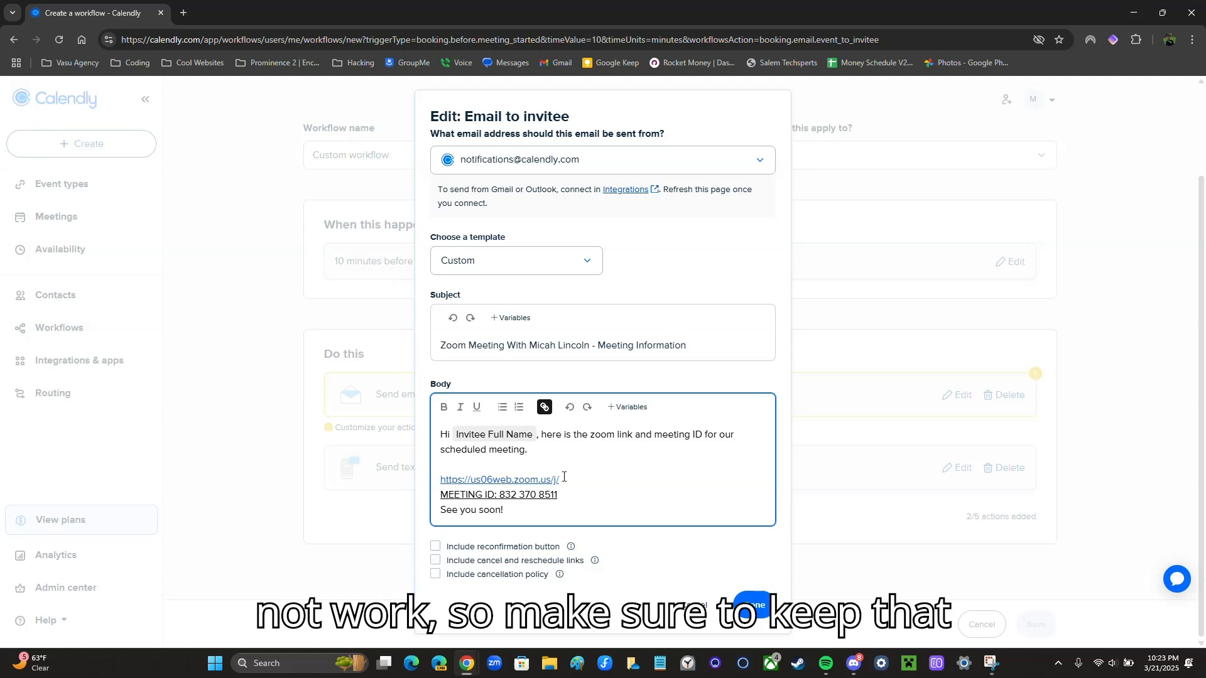
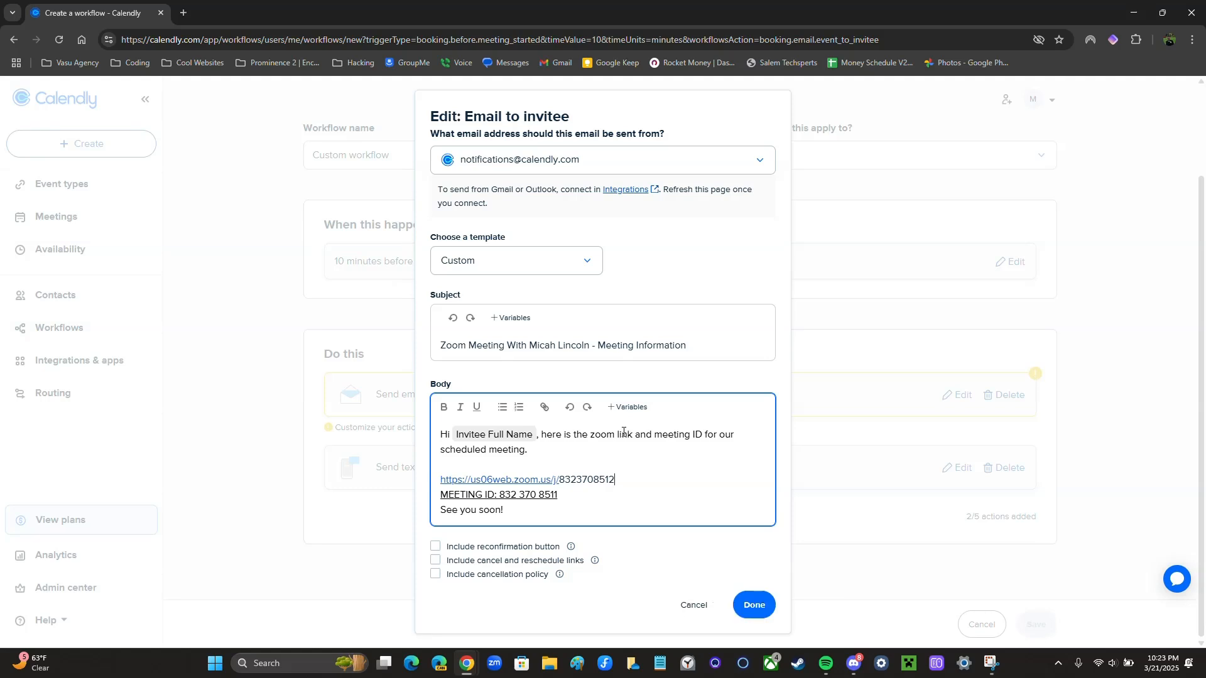
Copy the completed Zoom join link
click(574, 505)
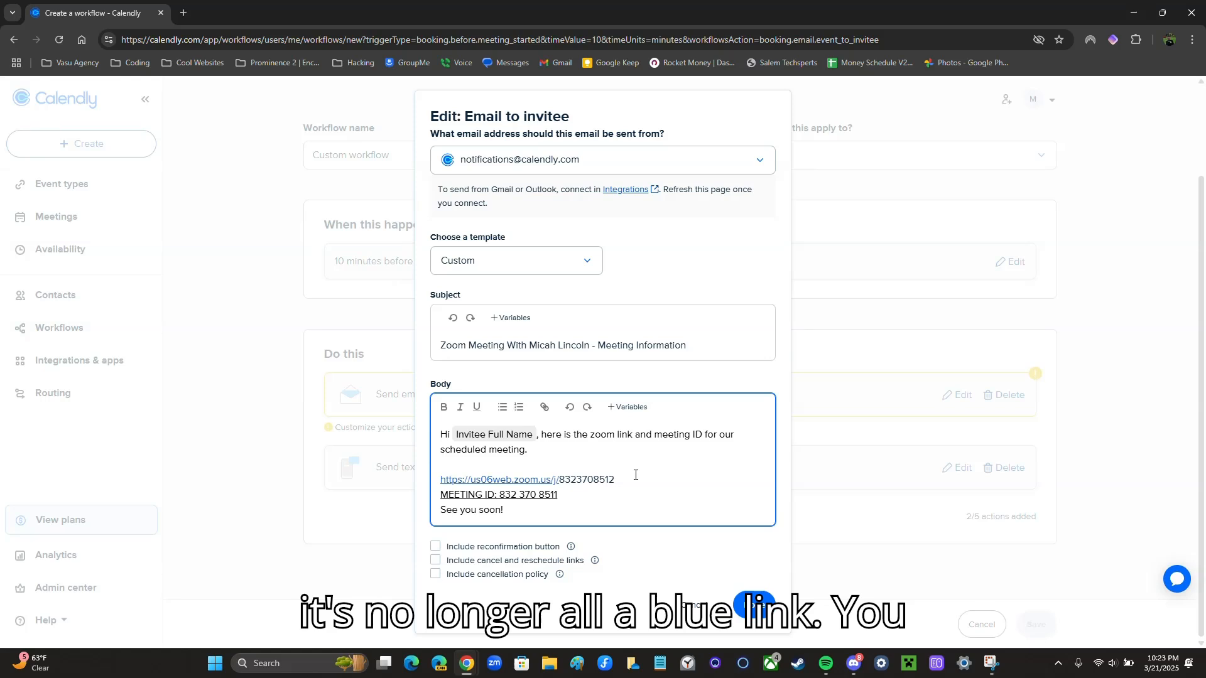
drag(623, 483, 440, 483)
key(ctrl+c)
right_click(442, 488)
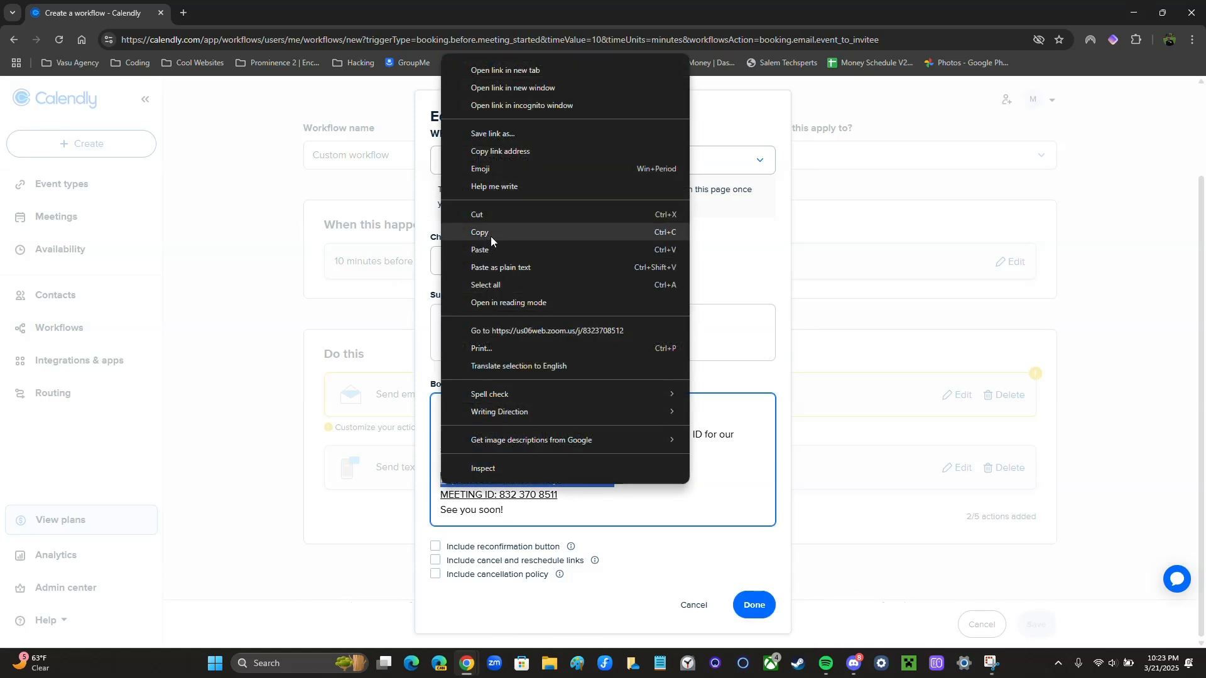
click(491, 234)
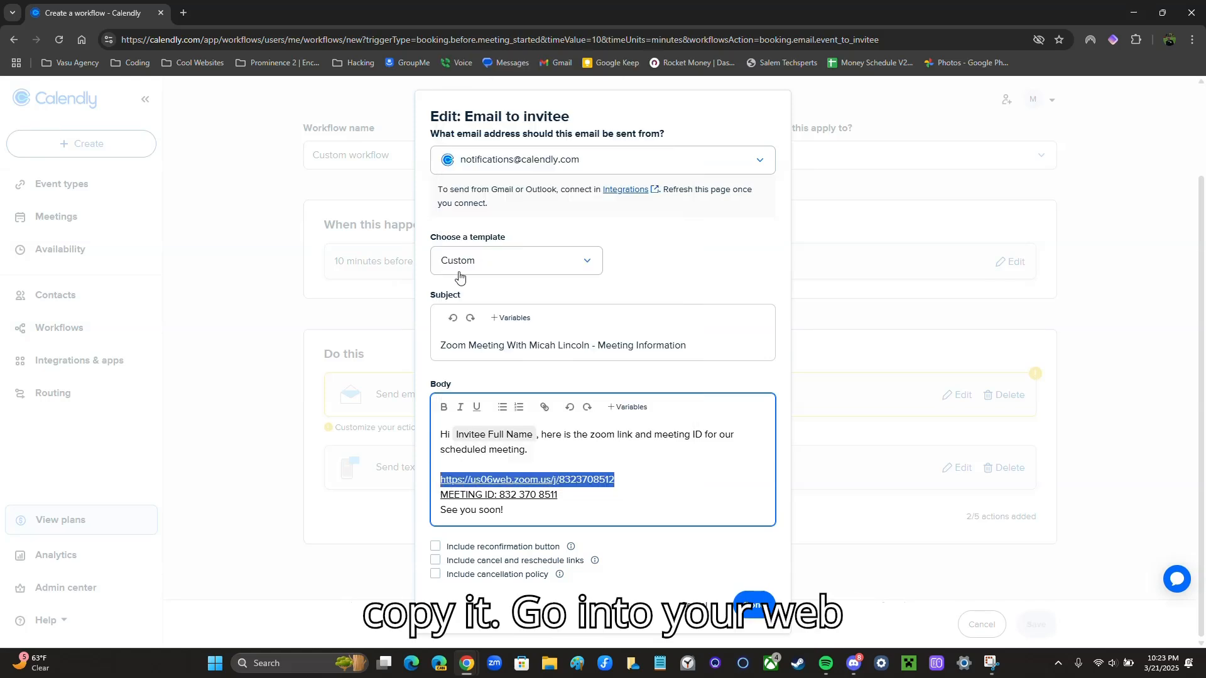
Load the copied Zoom link in a new tab and cancel the Open Zoom prompt
click(184, 13)
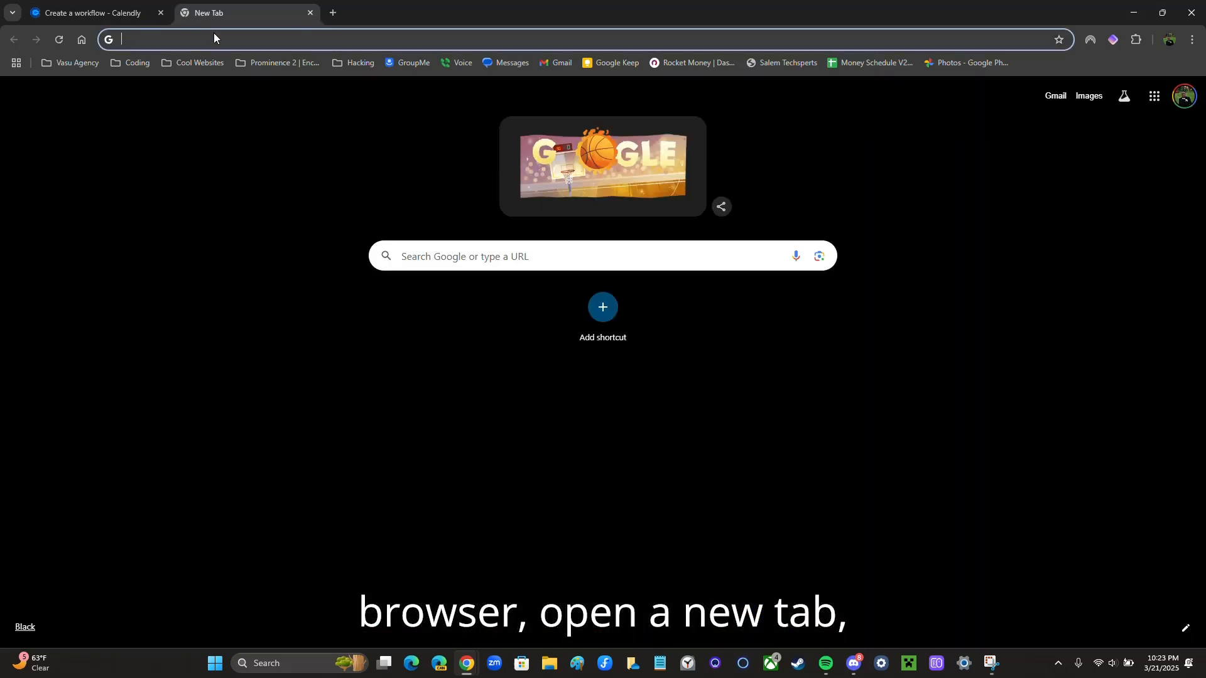
key(ctrl+v)
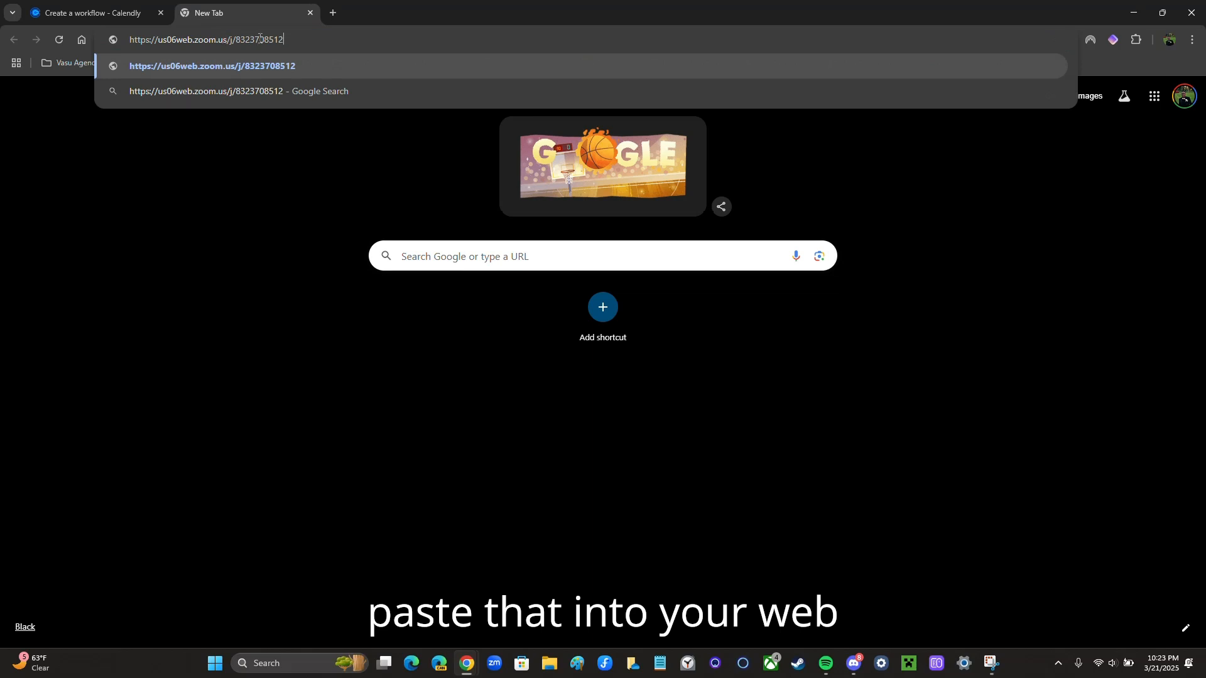
key(Return)
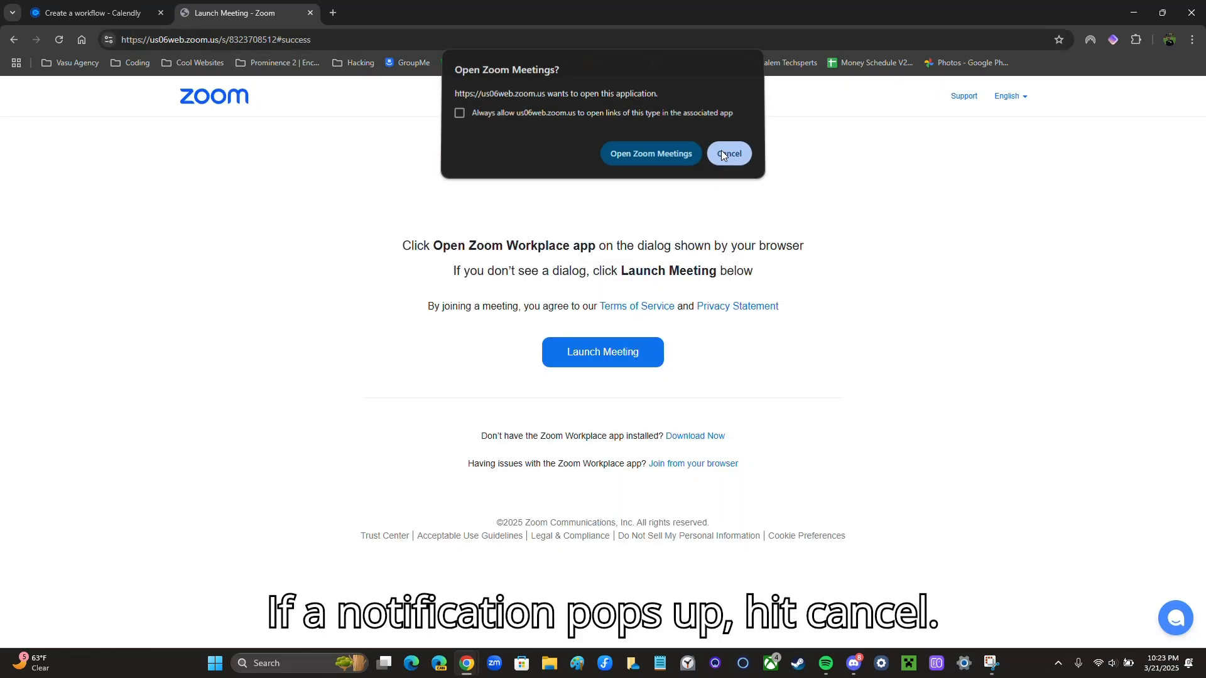
click(721, 149)
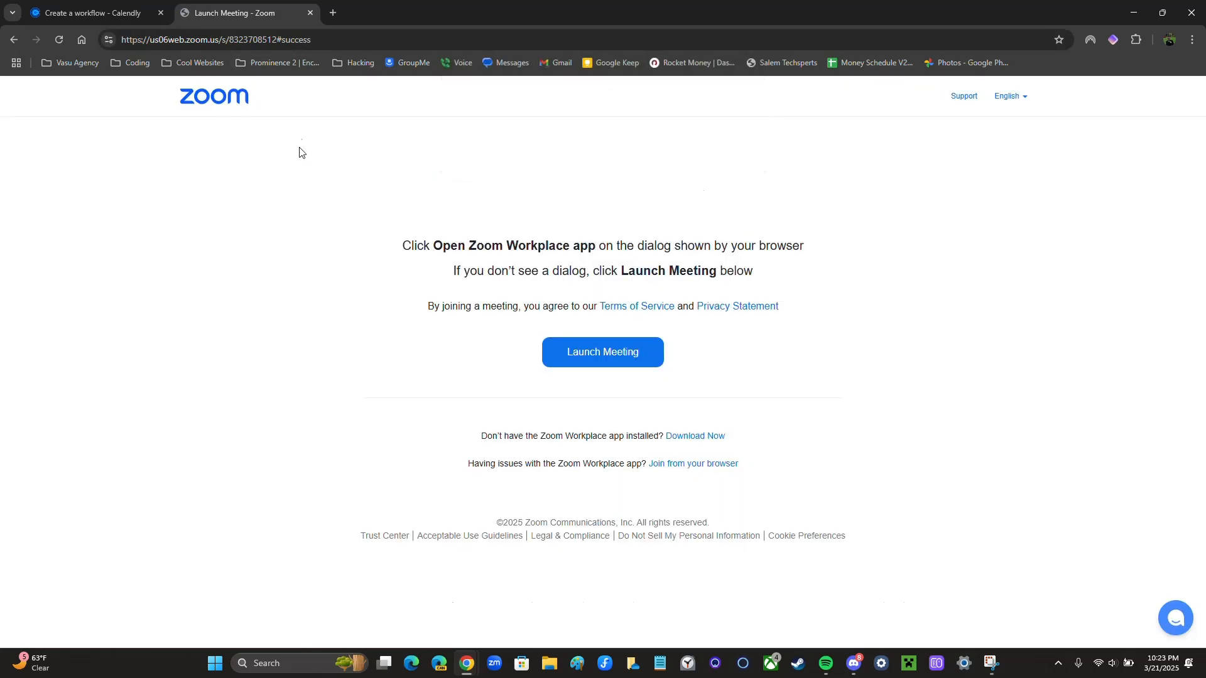
Trim '#success' from the launch page address and select the trimmed URL
click(266, 39)
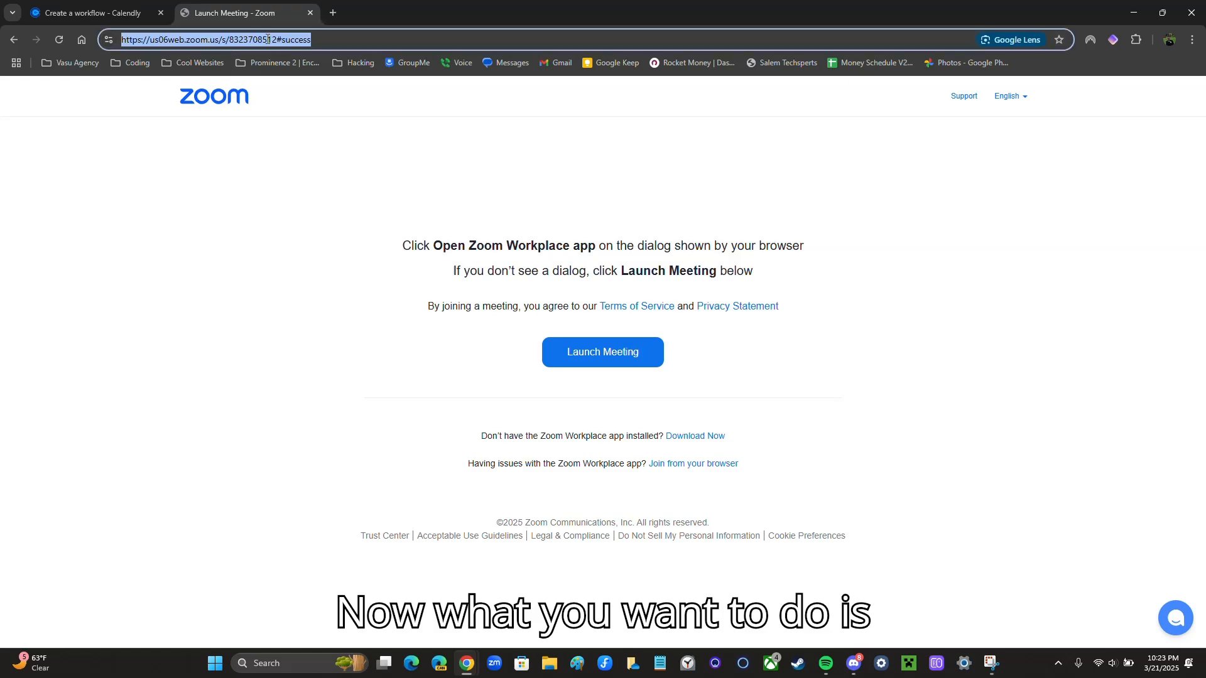
double_click(267, 39)
drag(314, 40, 131, 42)
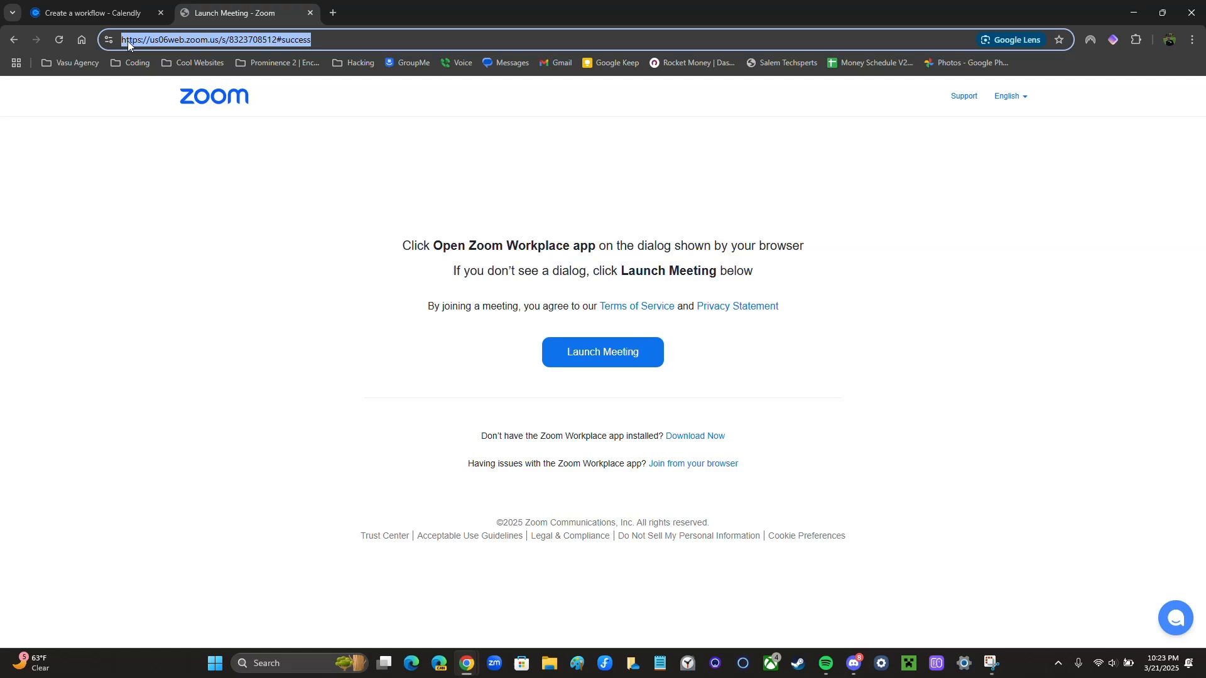
click(355, 39)
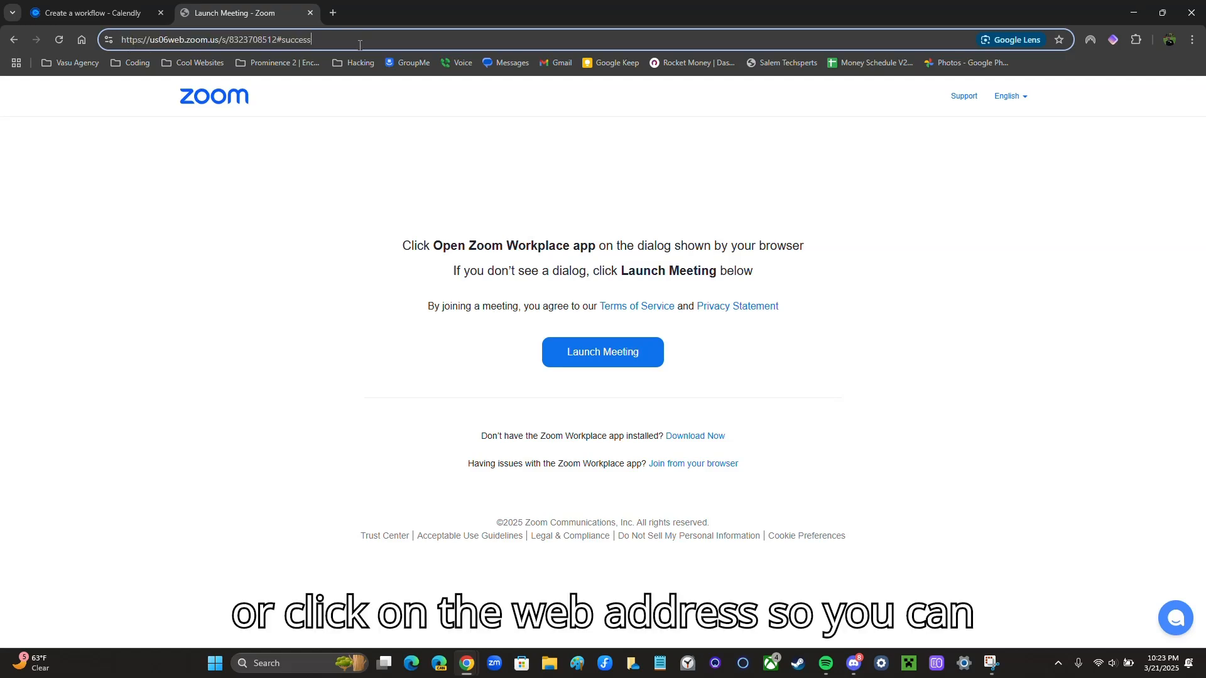
key(BackSpace)
key(BackSpace)
key(BackSpace)
key(BackSpace)
key(BackSpace)
key(BackSpace)
key(BackSpace)
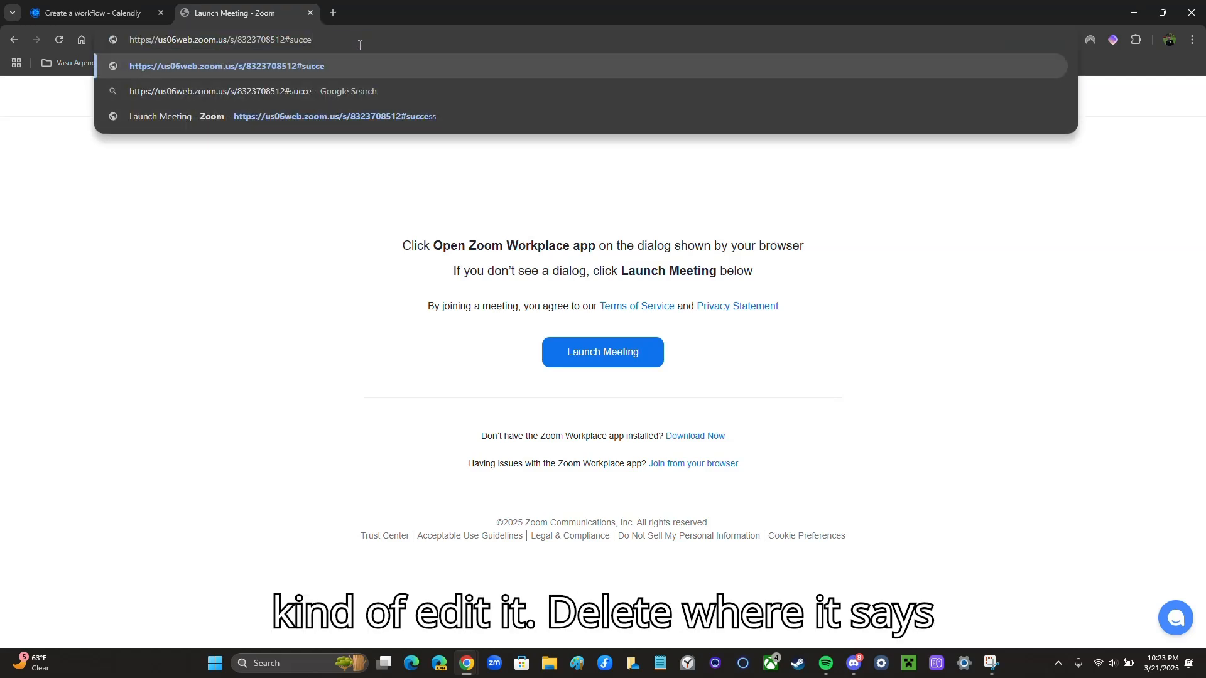
key(BackSpace)
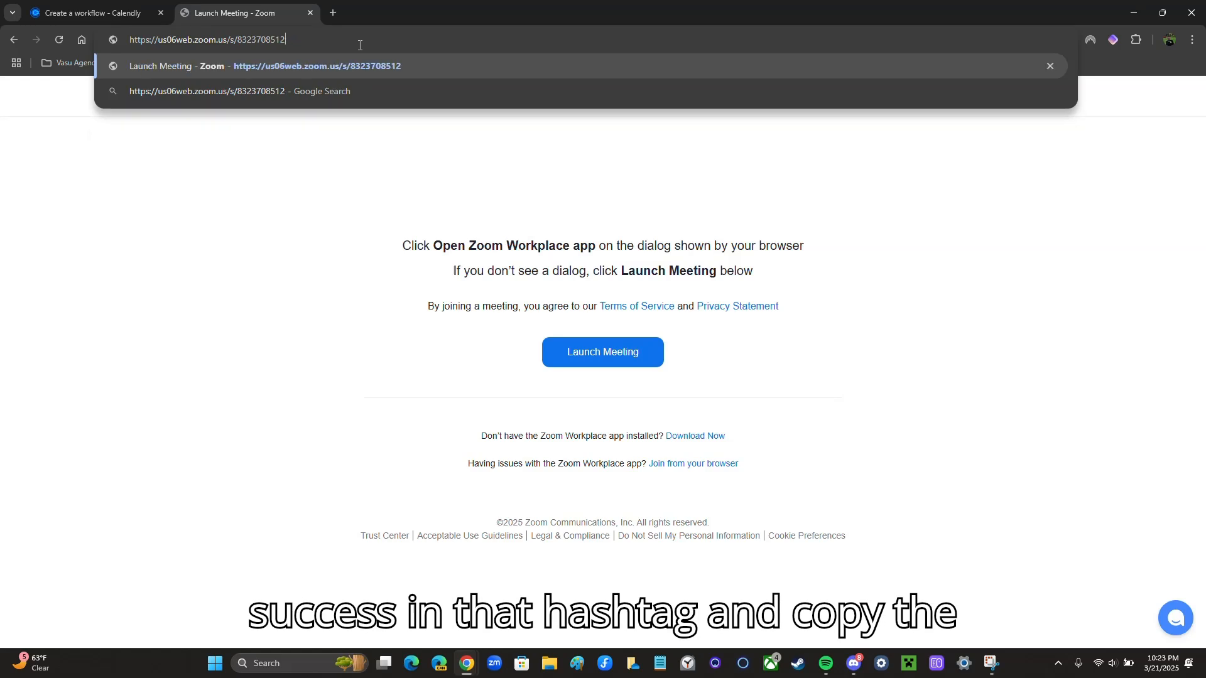
drag(287, 39, 129, 39)
key(ctrl+c)
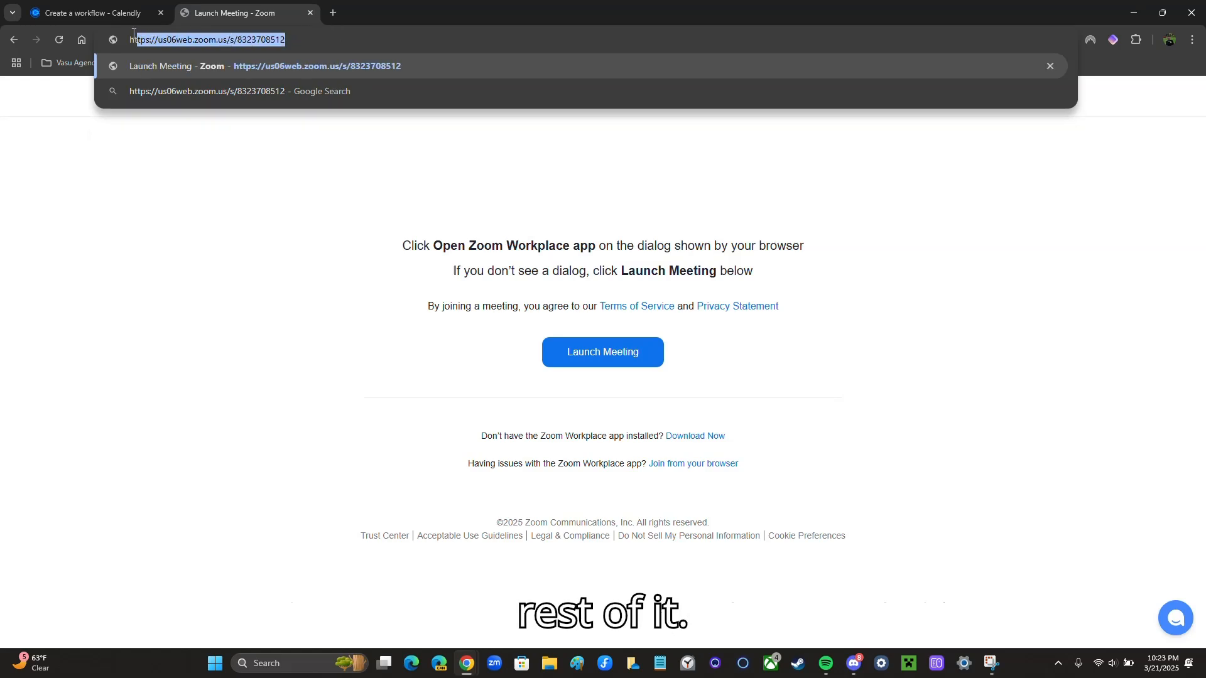
Replace the email's Zoom link with the /s/ launch address and add a blank line before 'See you soon!'
click(121, 18)
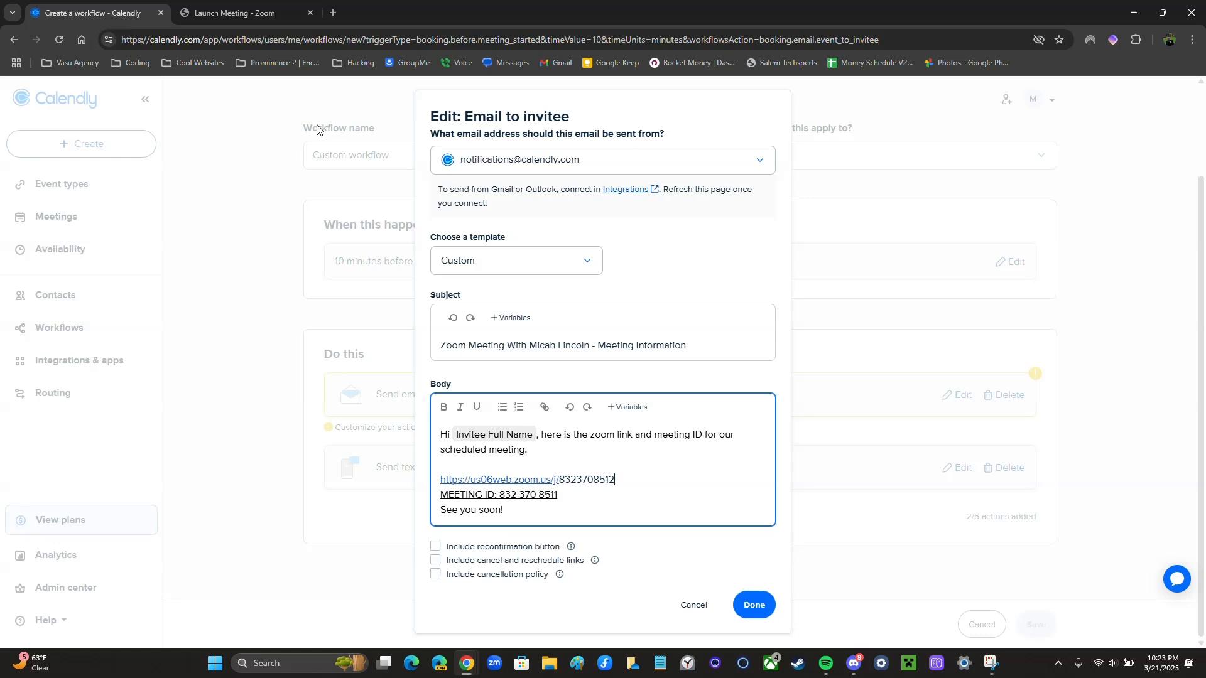
drag(616, 480, 432, 479)
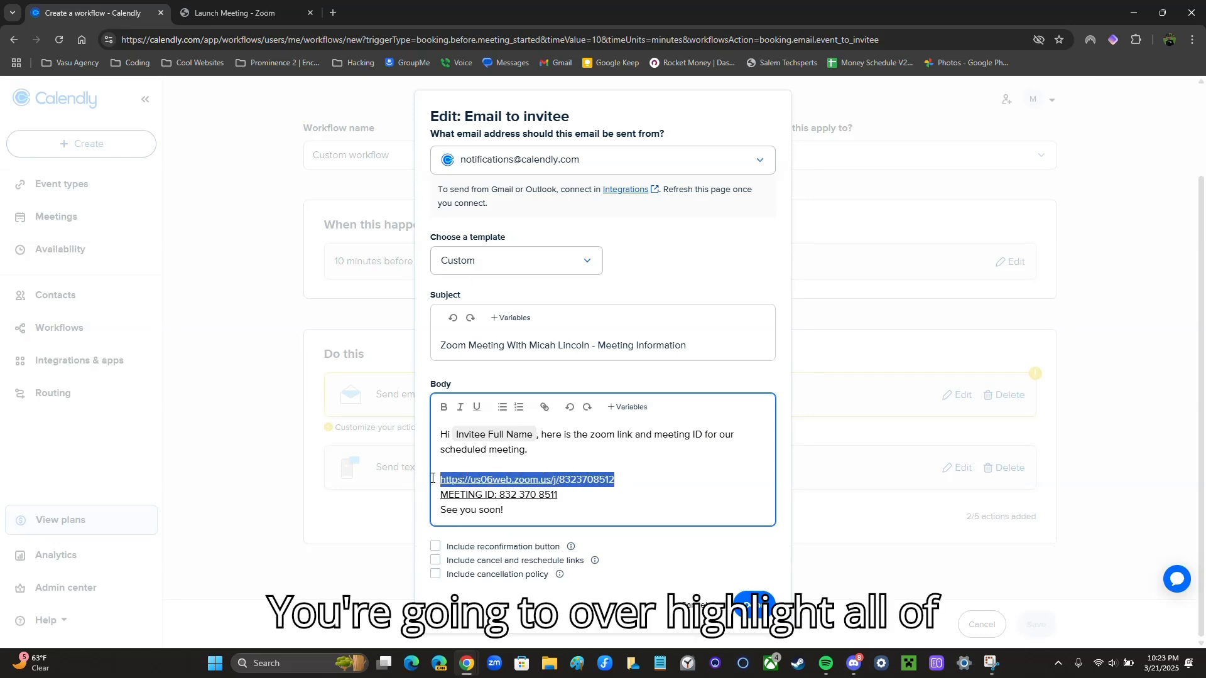
key(ctrl+v)
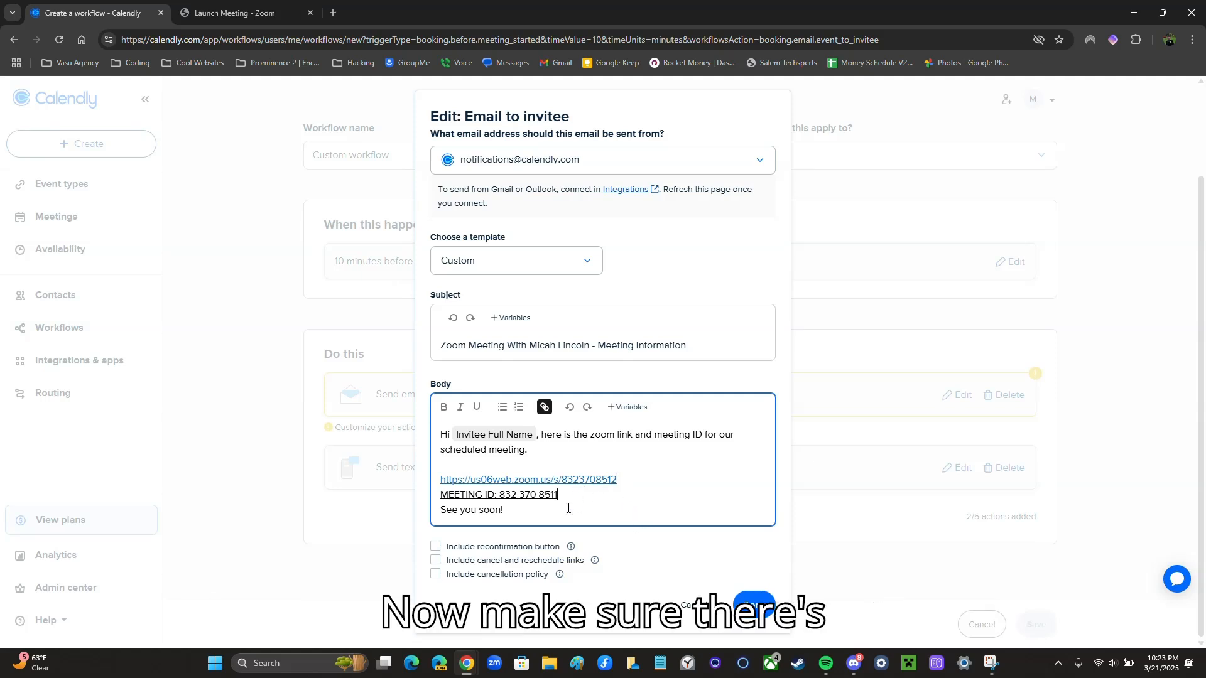
key(Return)
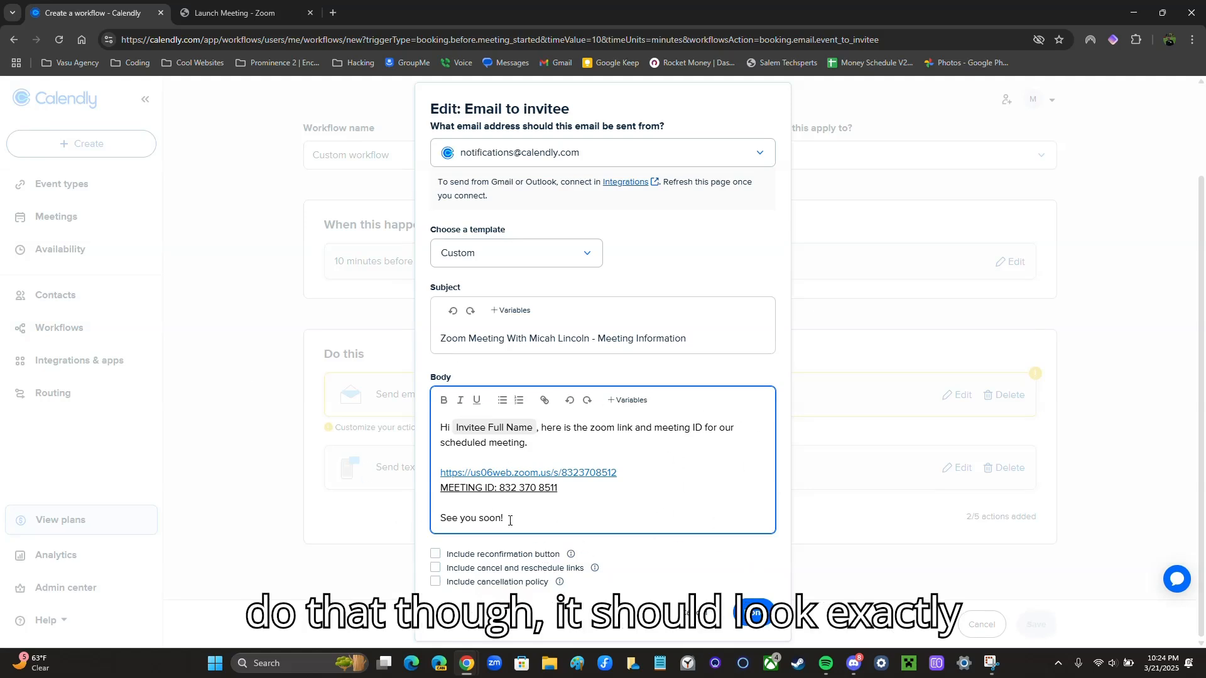
Finish the invitee email and save the 10-minute workflow
click(750, 612)
click(1038, 624)
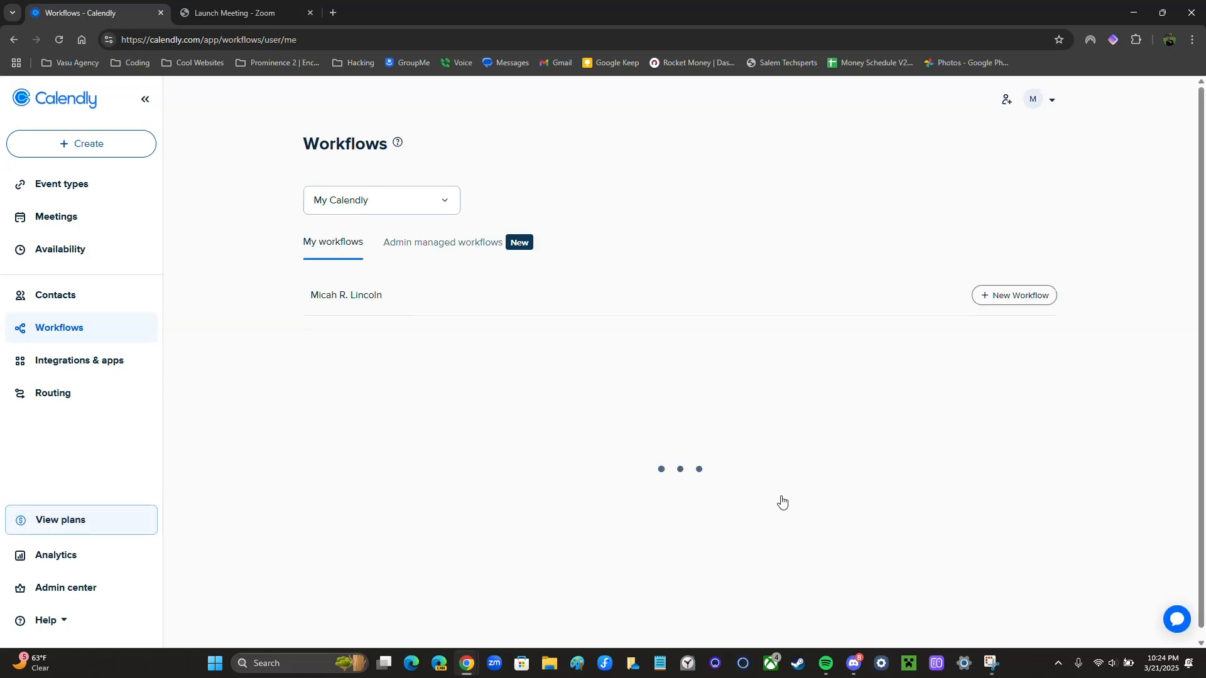
scroll(782, 500, down, 1)
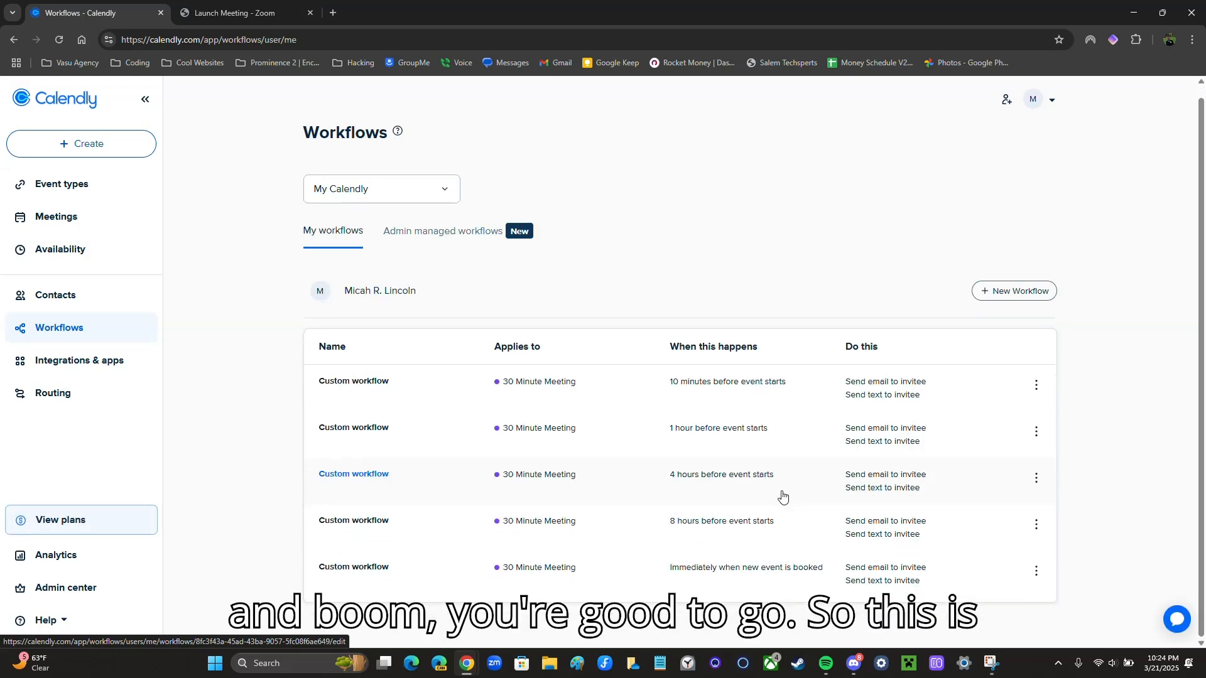
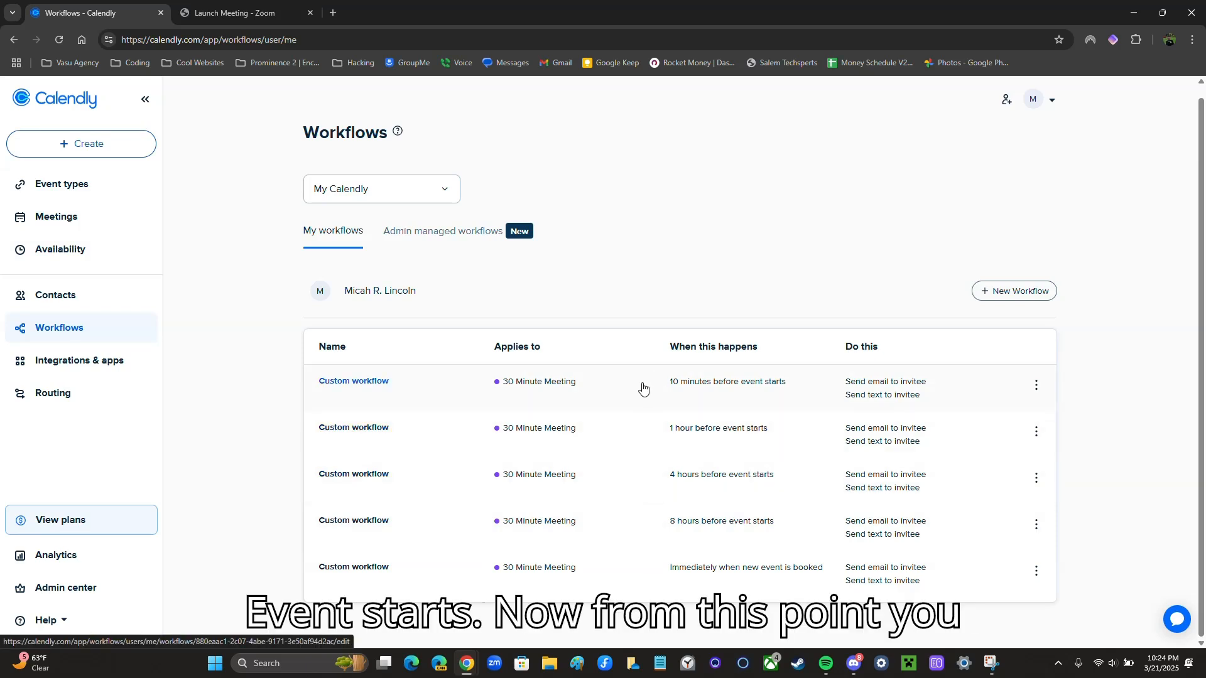
Open the 30 Minute Meeting event type from Event types for editing
click(104, 186)
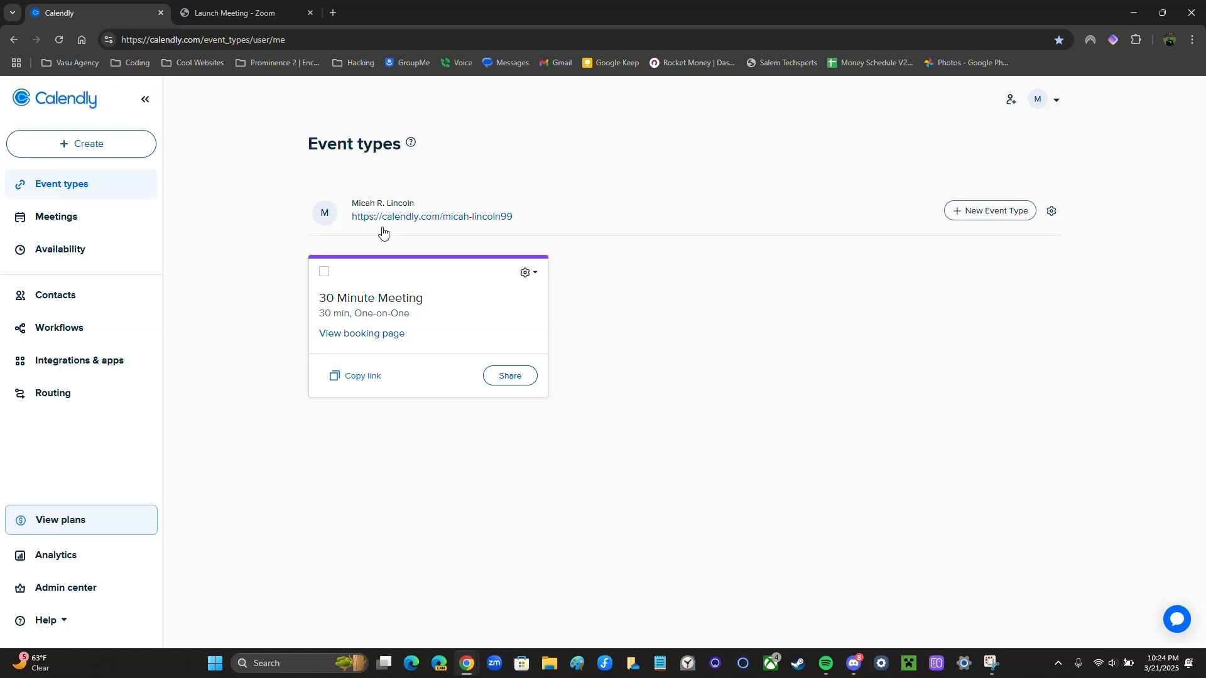
click(528, 272)
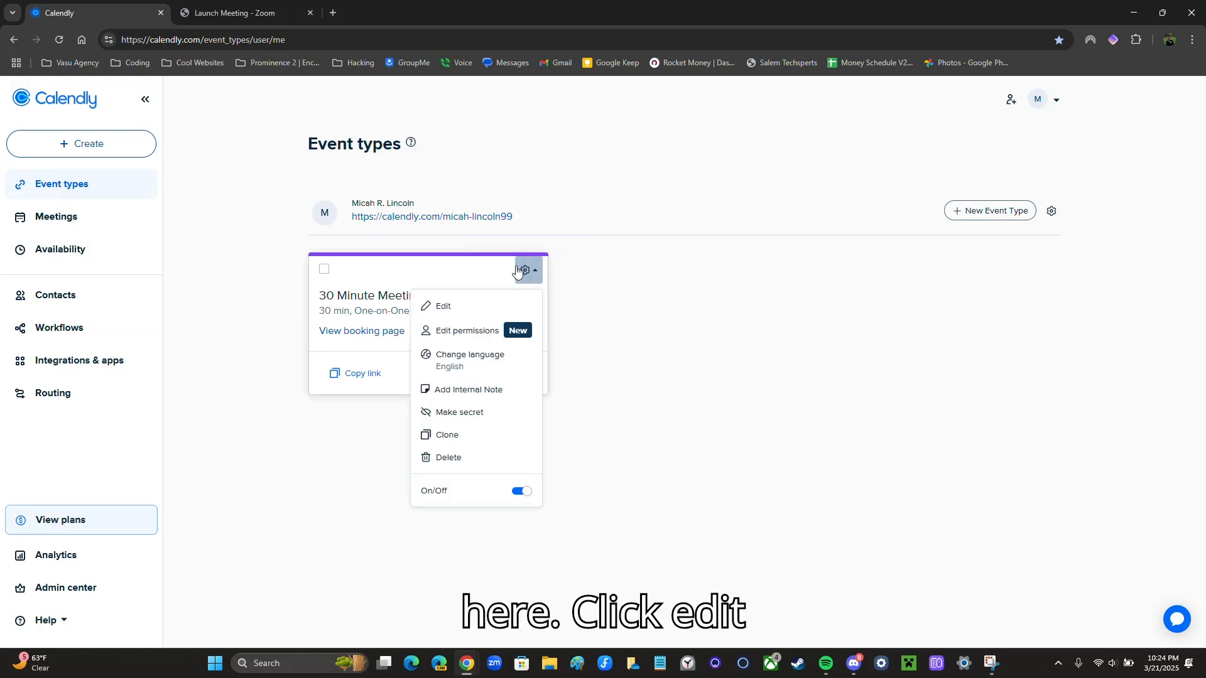
click(470, 306)
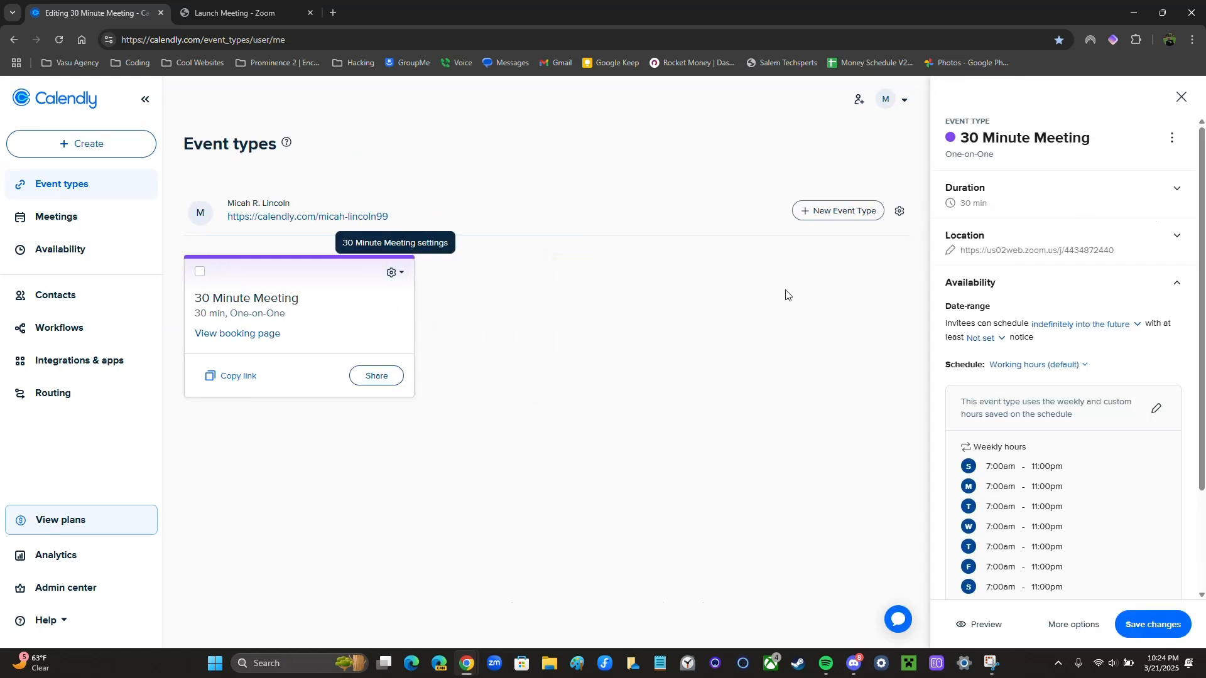
Rename the 30 Minute Meeting event type to 'Zoom Meeting'
click(1172, 139)
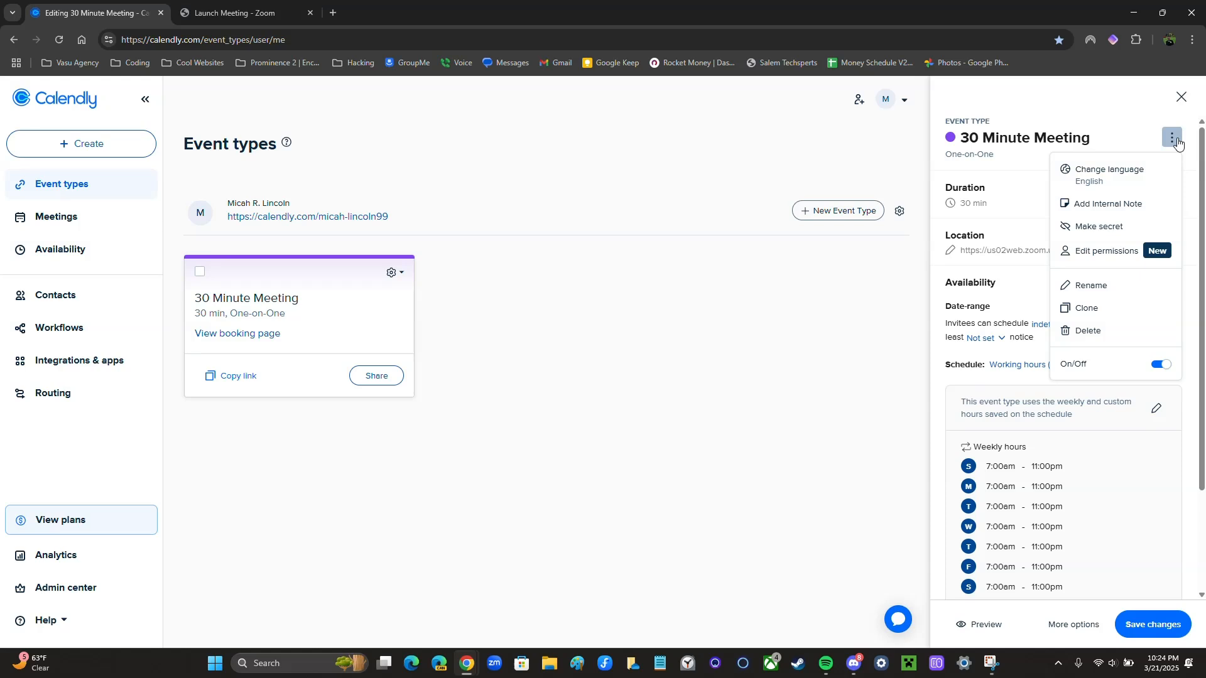
click(1174, 140)
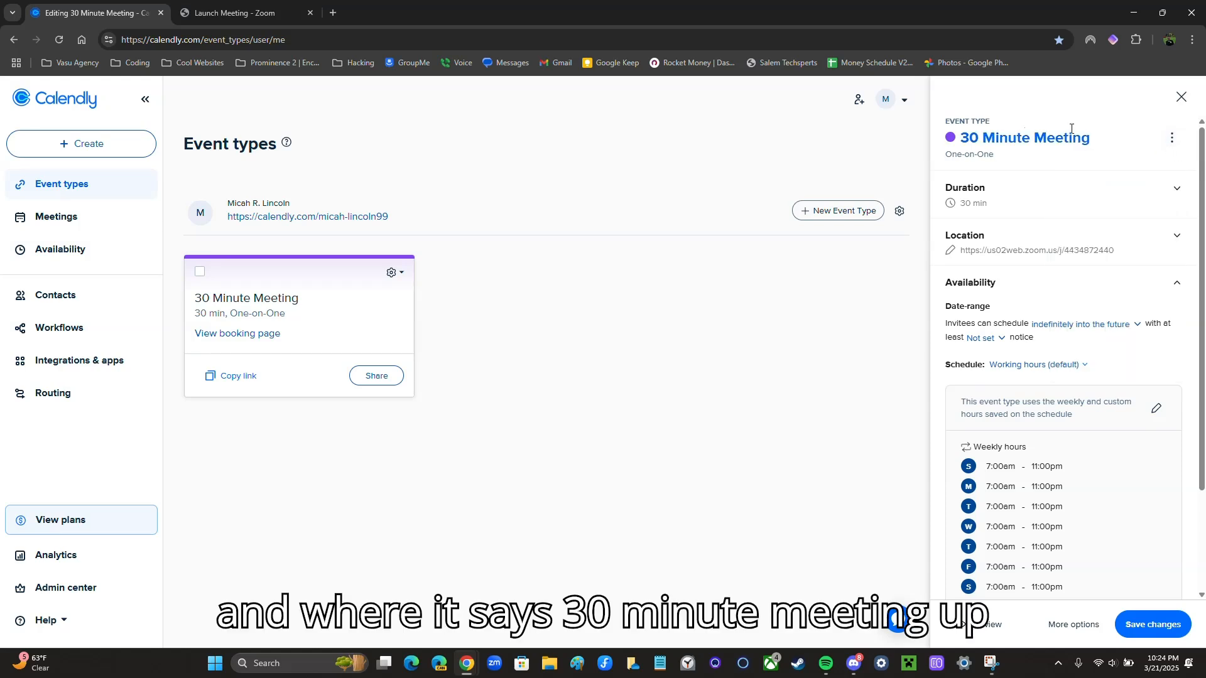
click(1172, 140)
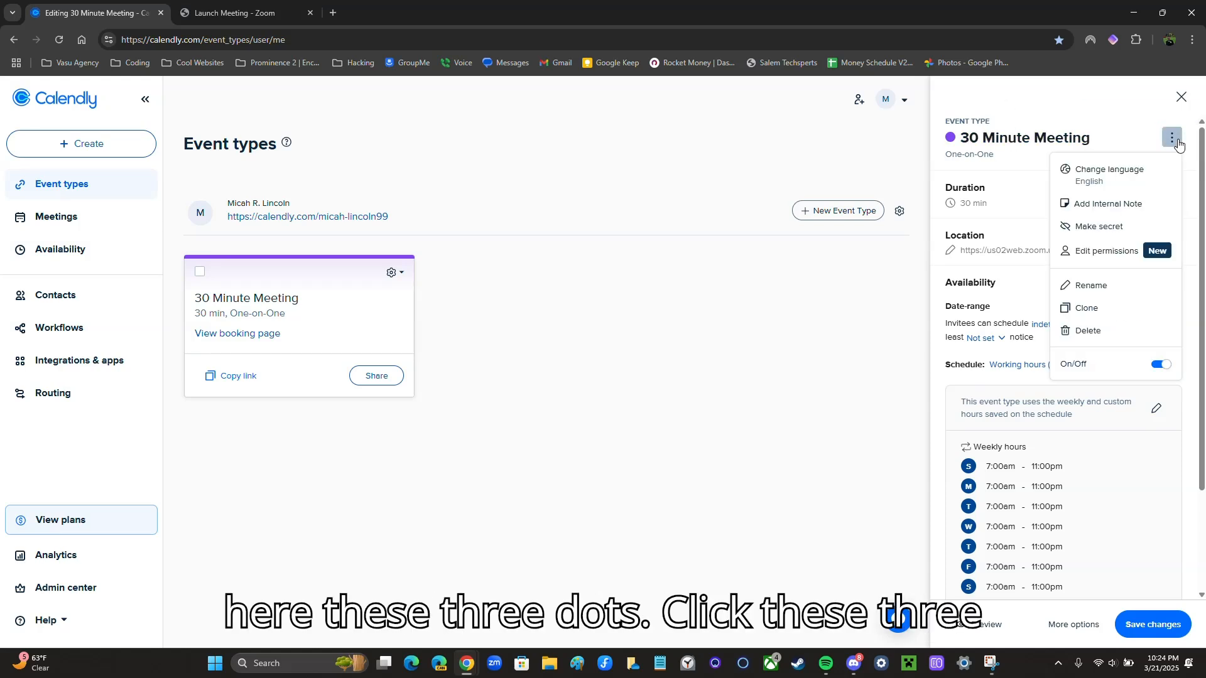
click(1089, 284)
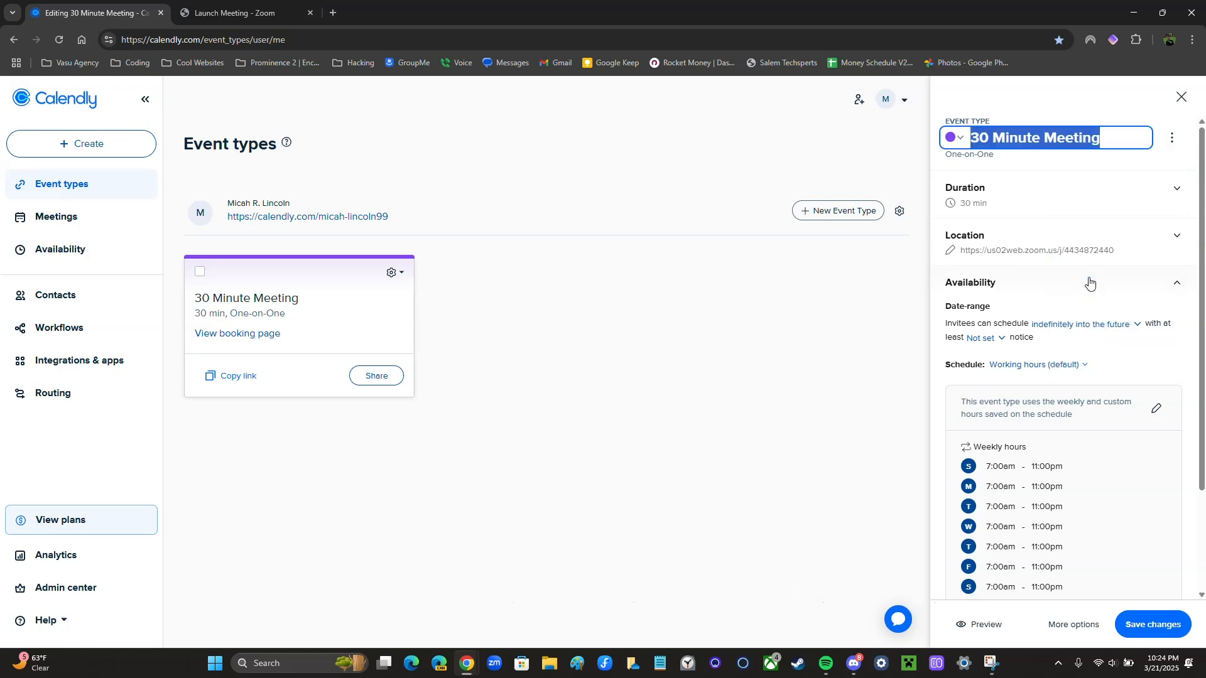
text(Zoom Meetin)
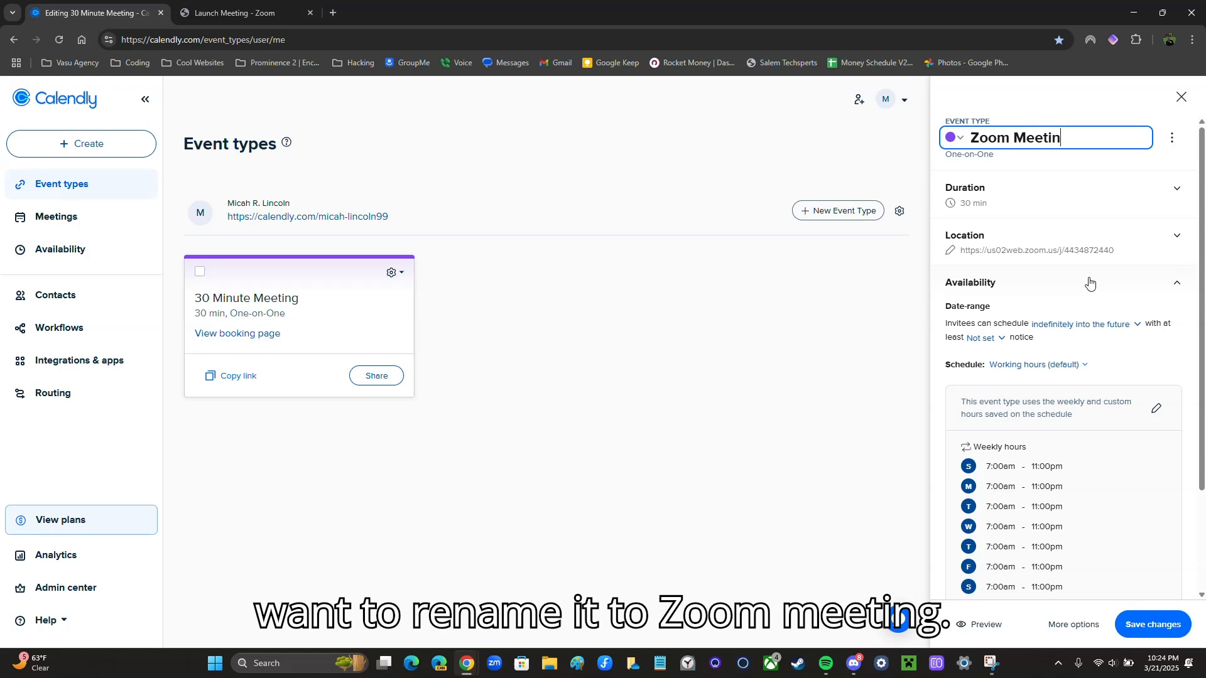
text(g)
click(1091, 103)
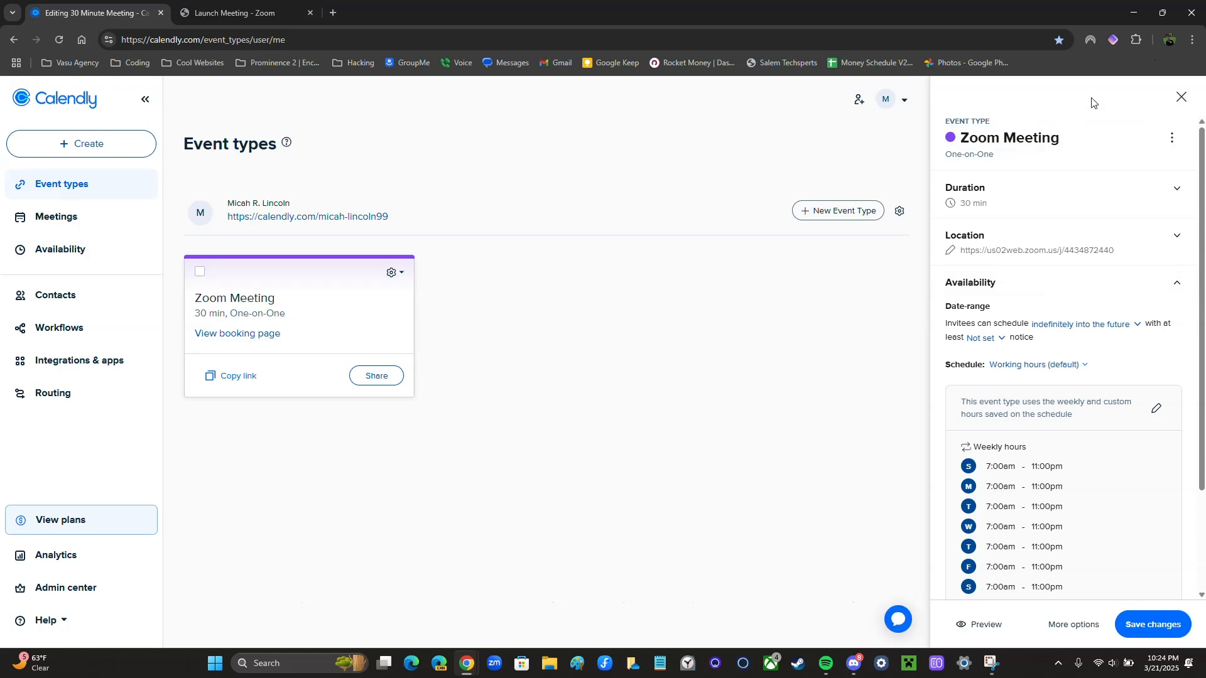
Set the event colour to blue, save the changes, and close the editor
click(1017, 137)
click(955, 138)
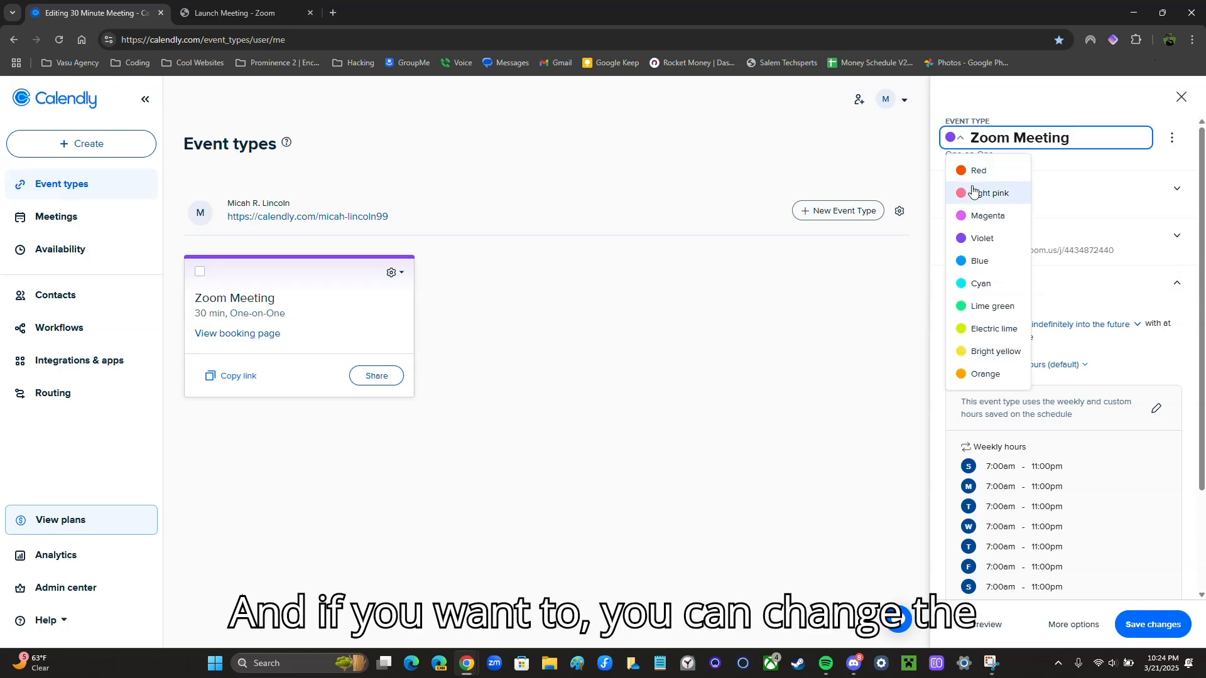
click(978, 261)
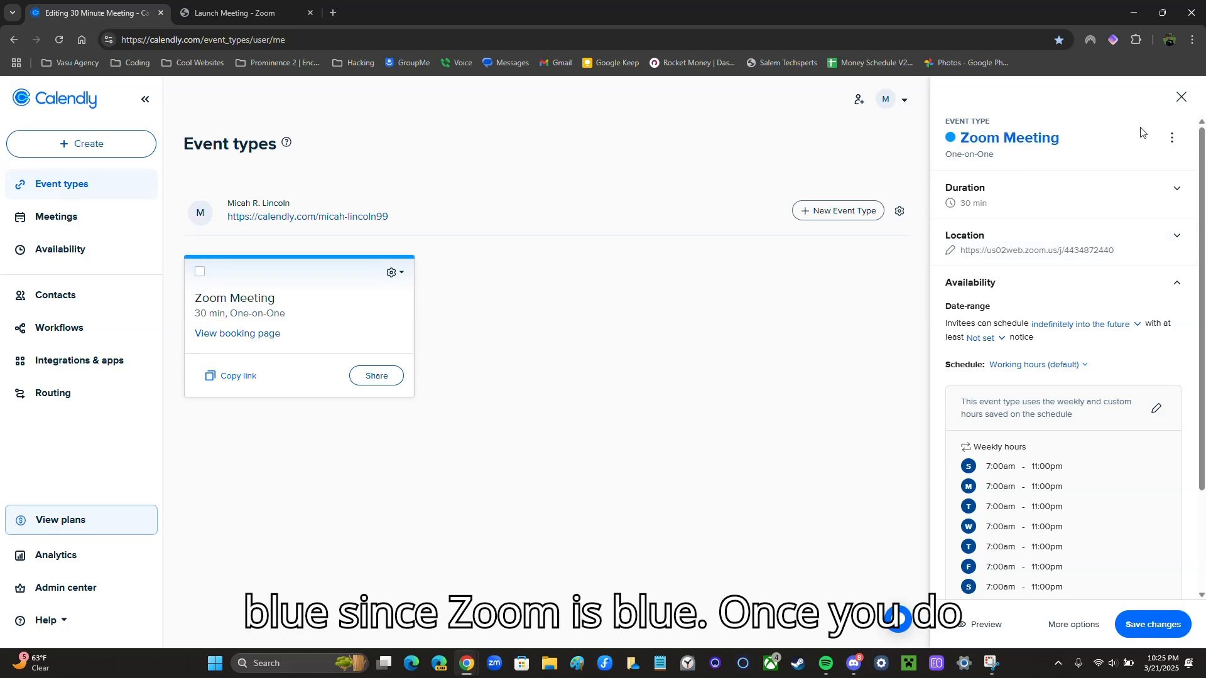
click(1151, 625)
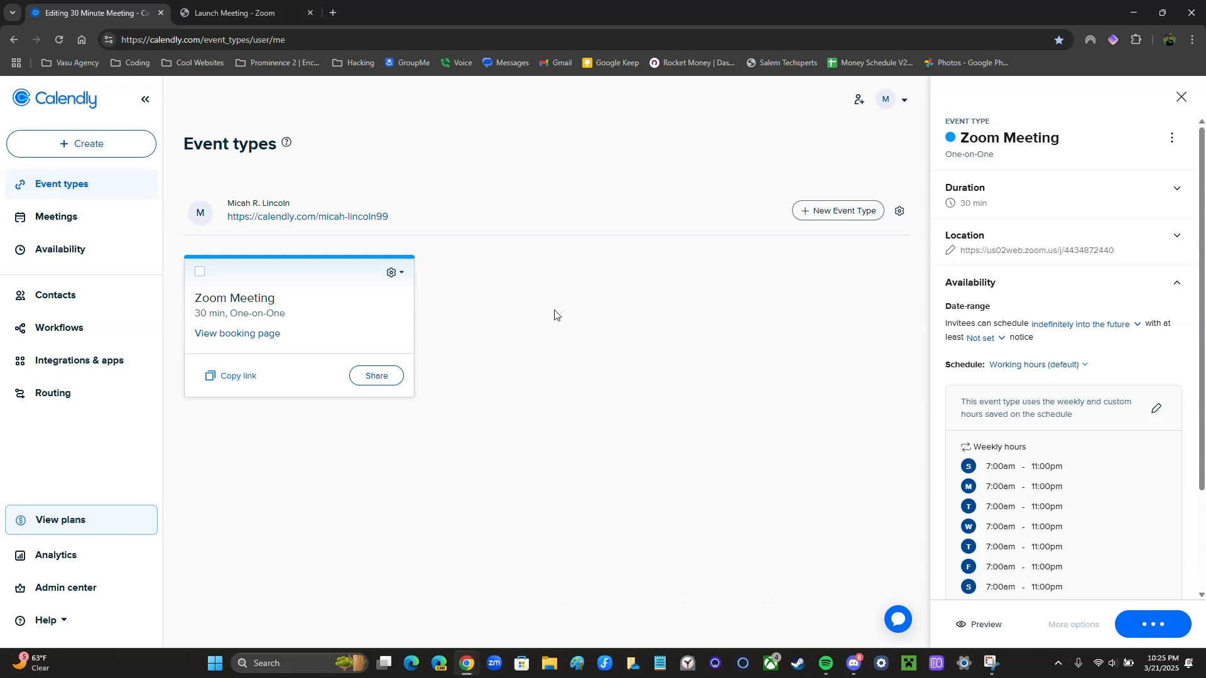
click(1181, 97)
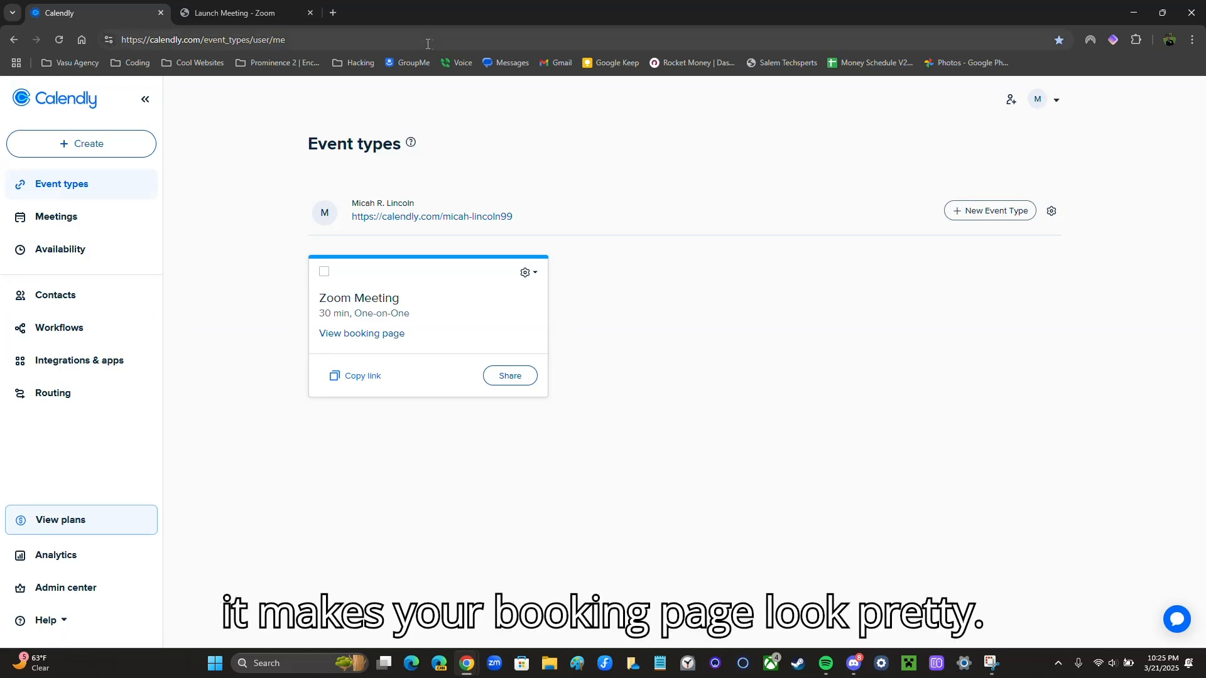
Search Google Images for 'globe life' in a new tab
click(334, 13)
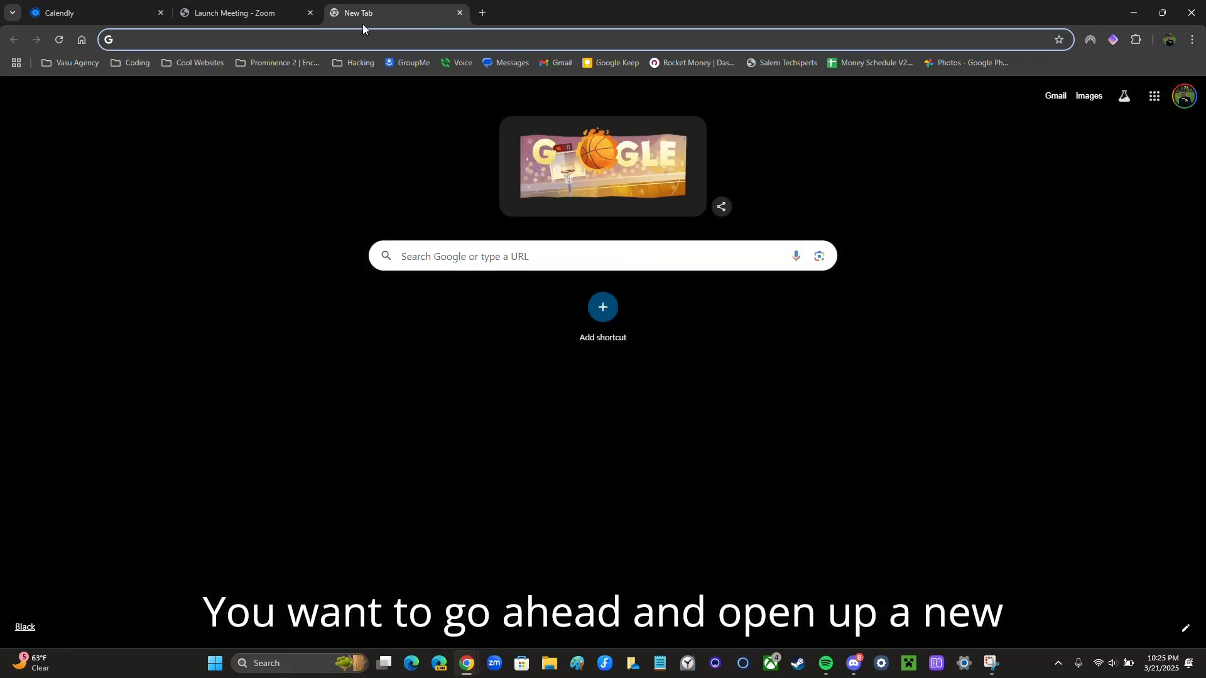
text(globe)
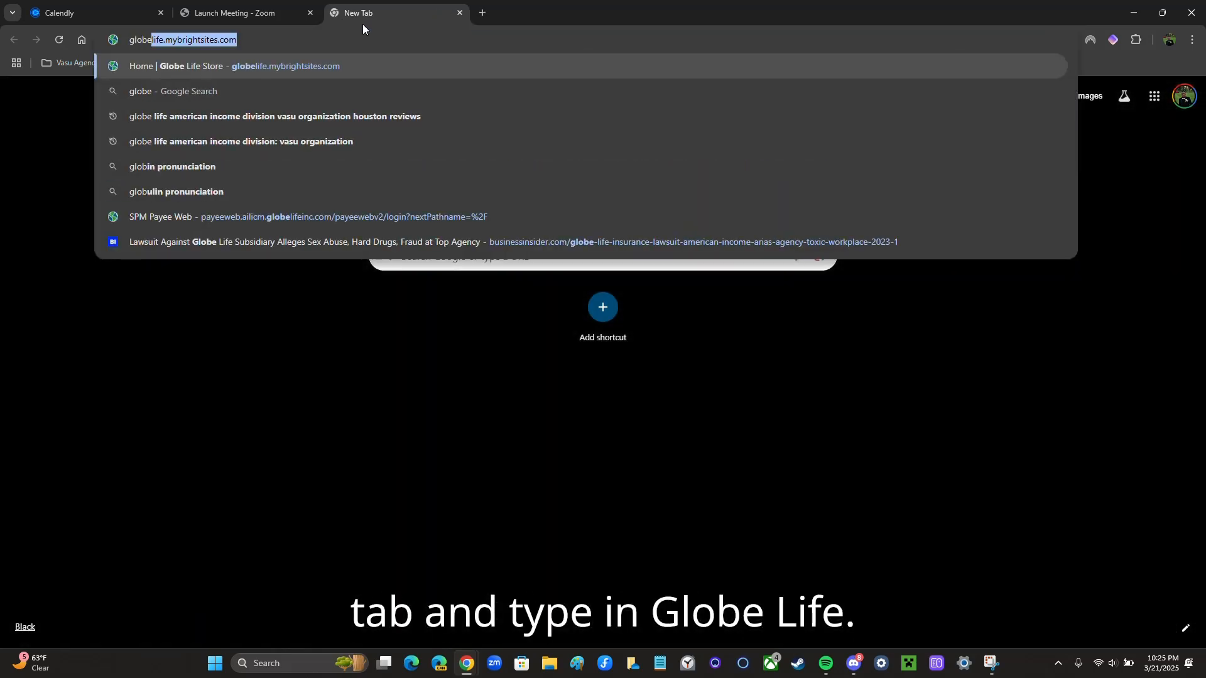
text( life)
key(Return)
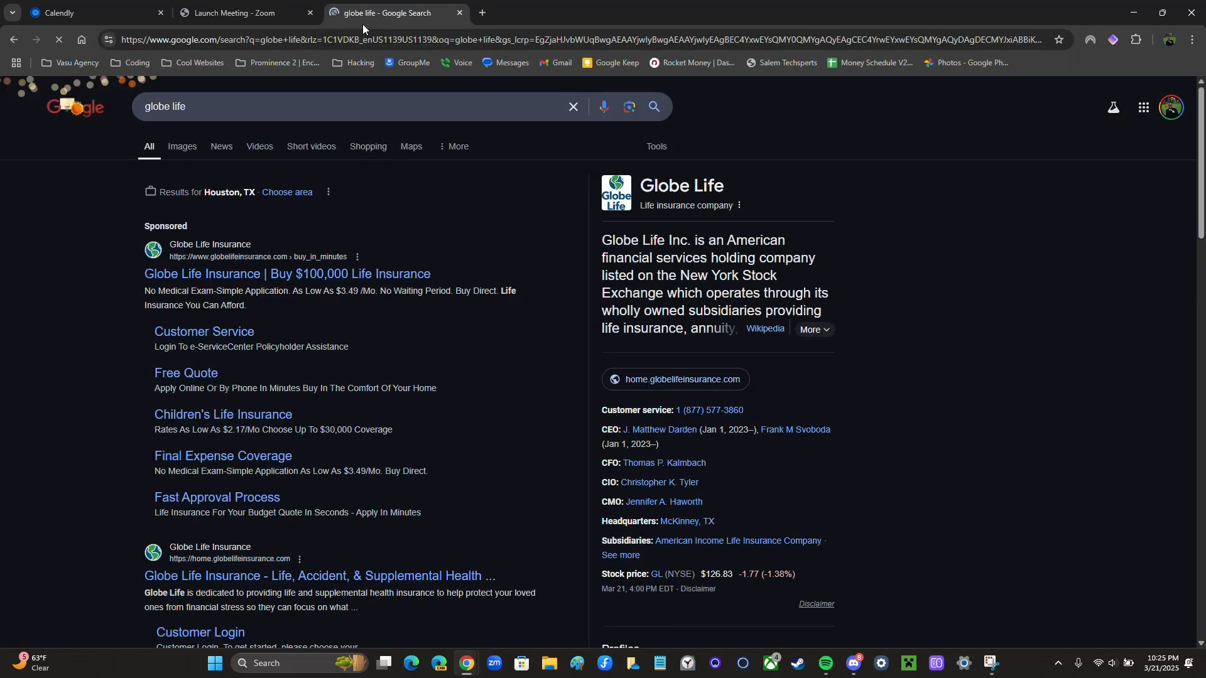
click(183, 147)
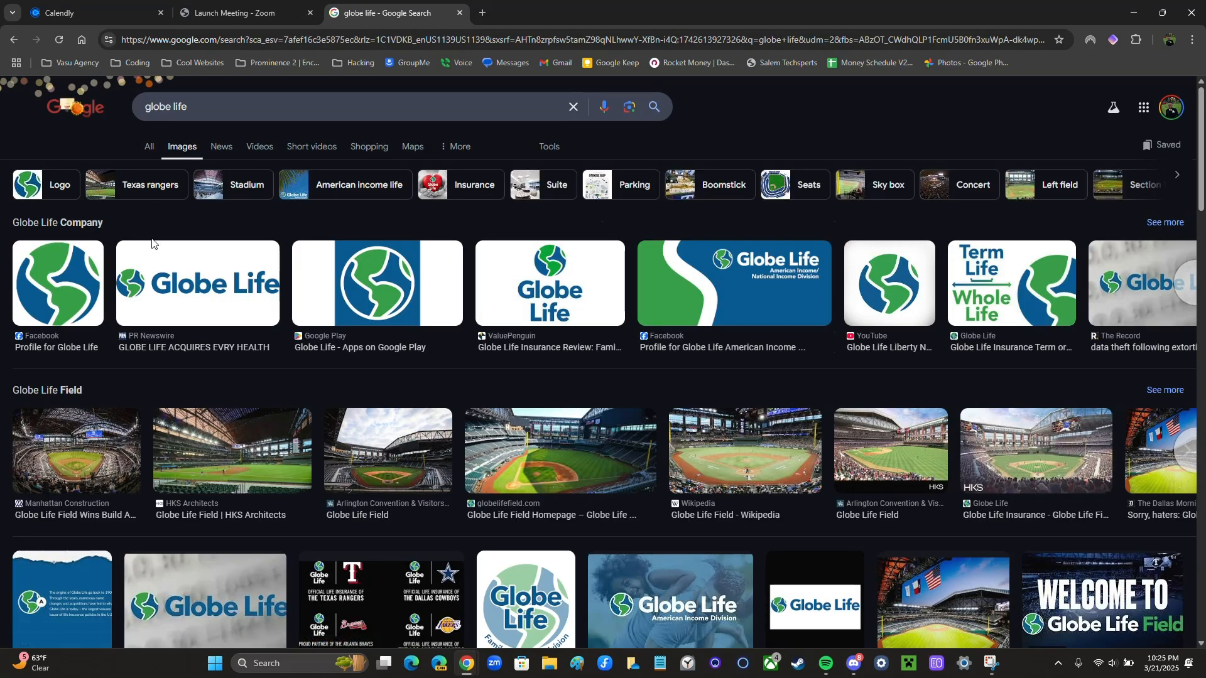
Save the first Globe Life logo to the Desktop as download.png and return to Calendly
right_click(60, 287)
key(Escape)
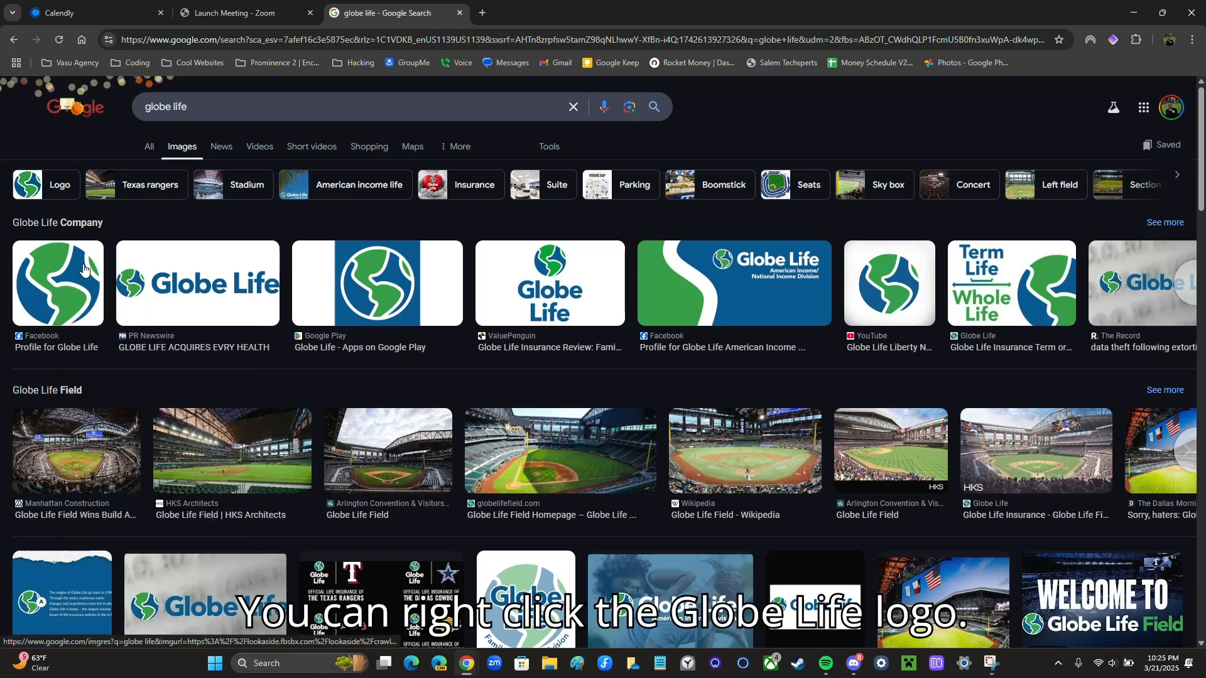
right_click(47, 277)
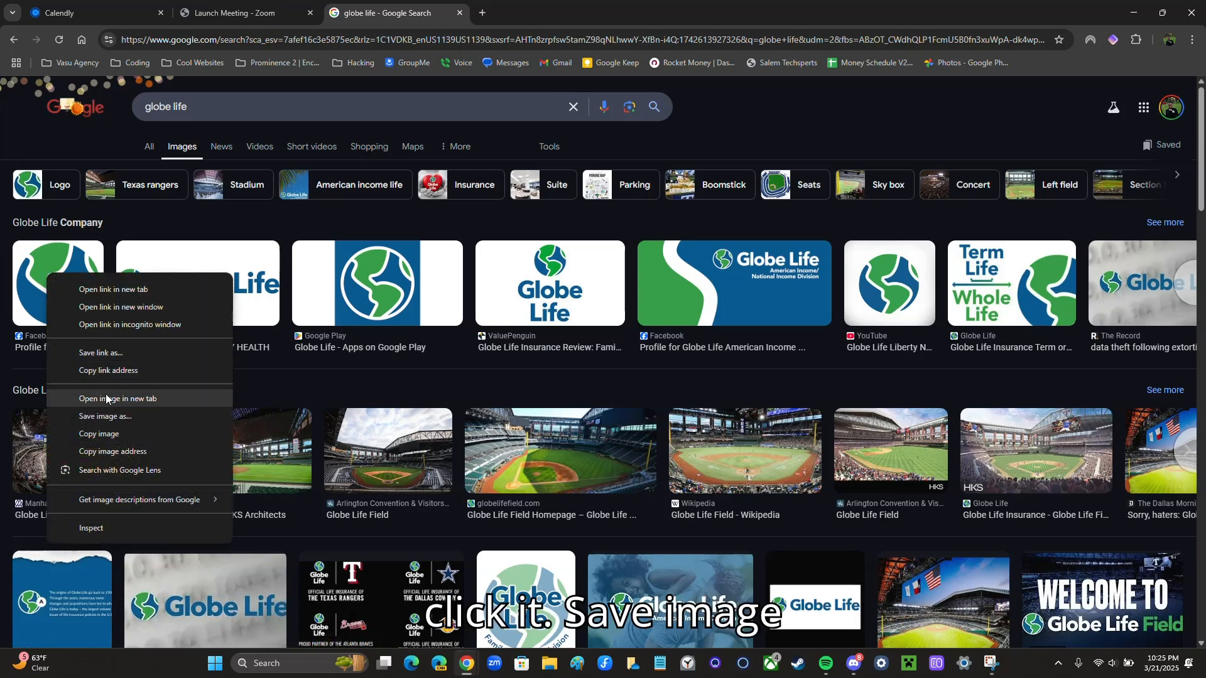
click(107, 418)
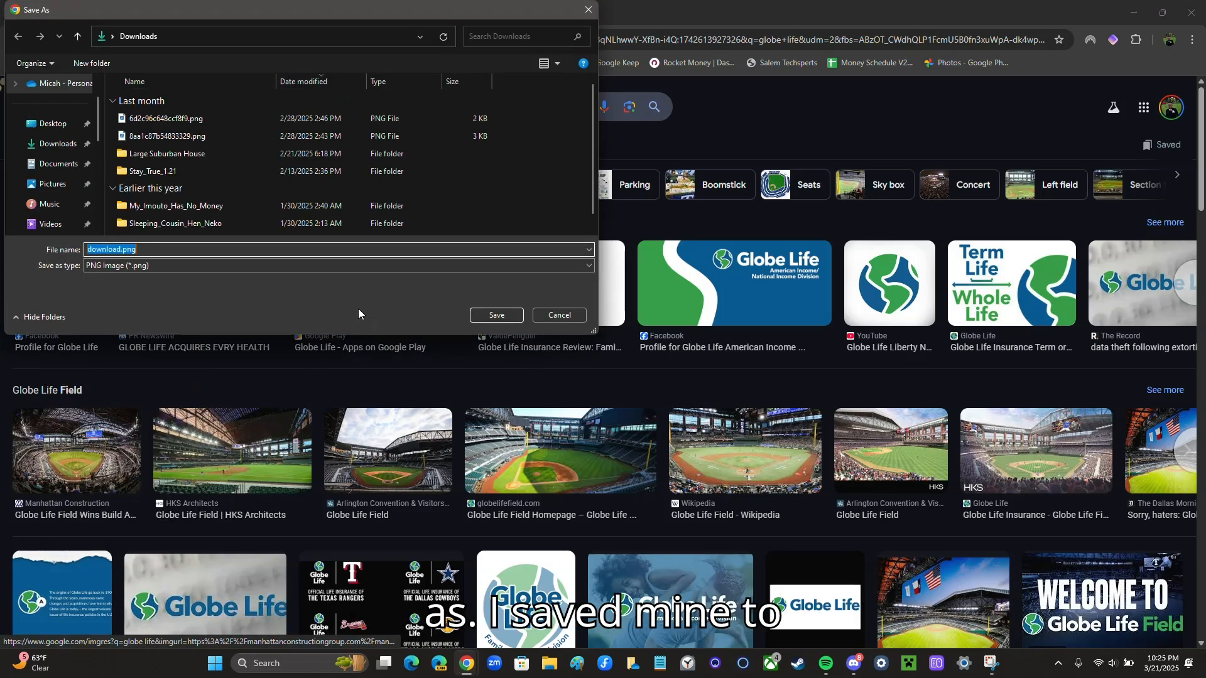
click(53, 124)
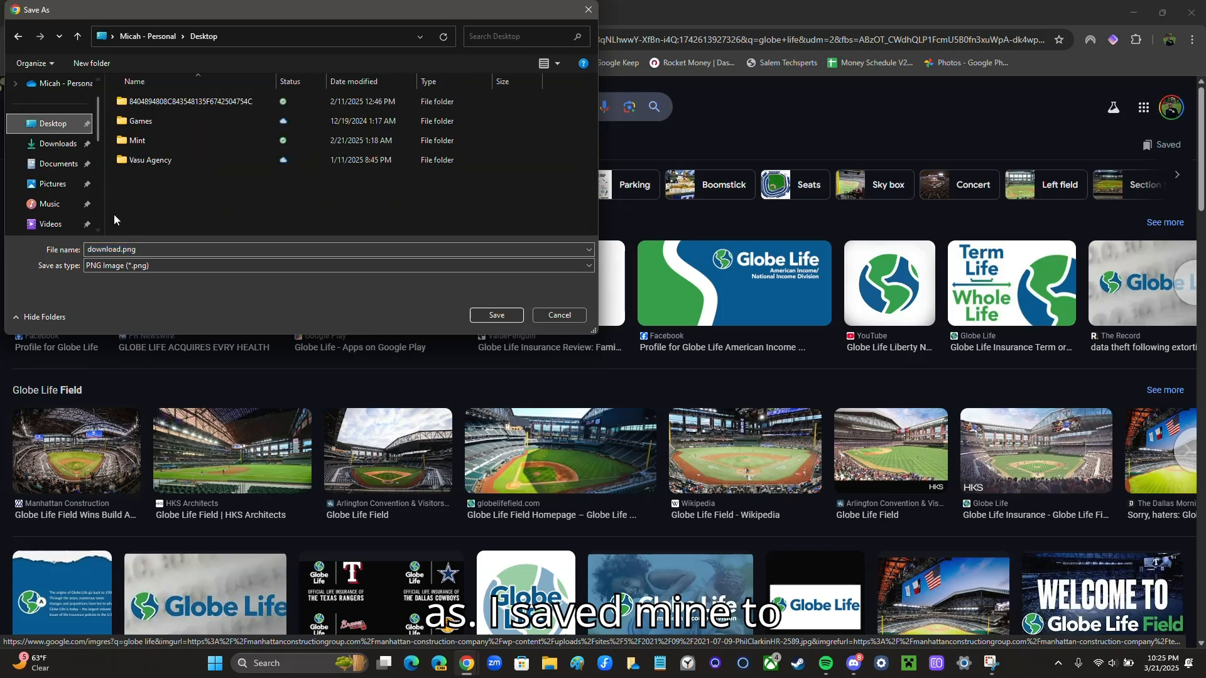
click(120, 251)
key(Left)
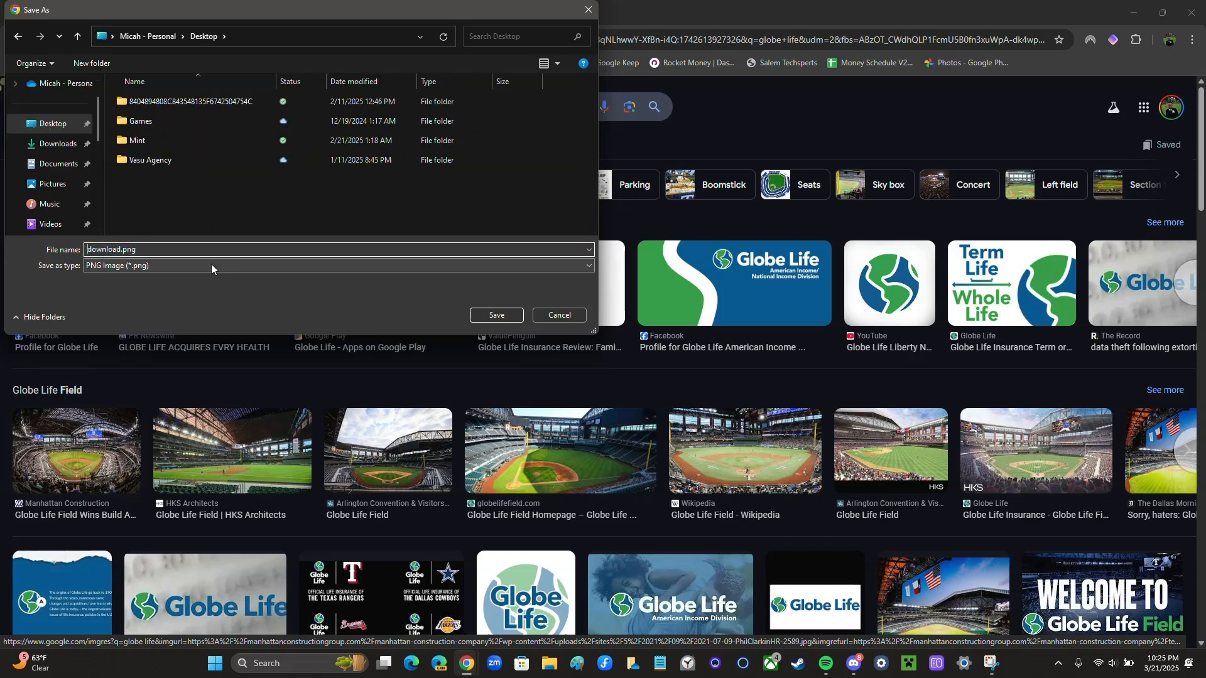
key(Right)
key(Right)
key(Right)
click(495, 314)
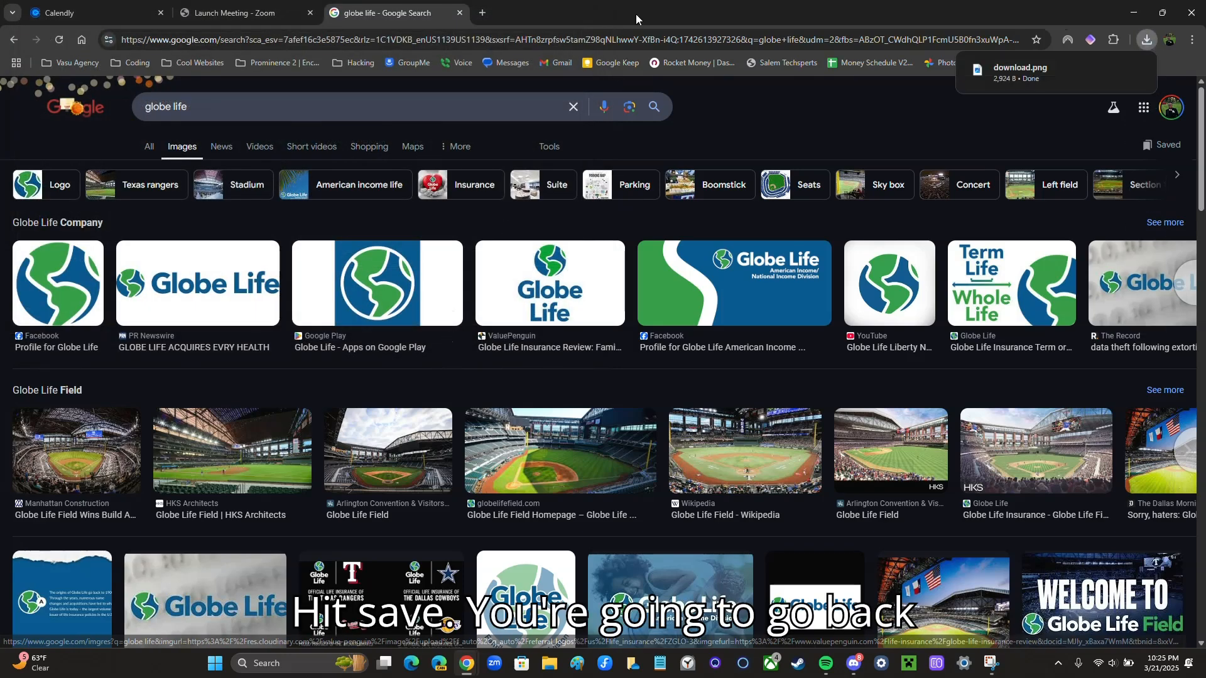
click(97, 18)
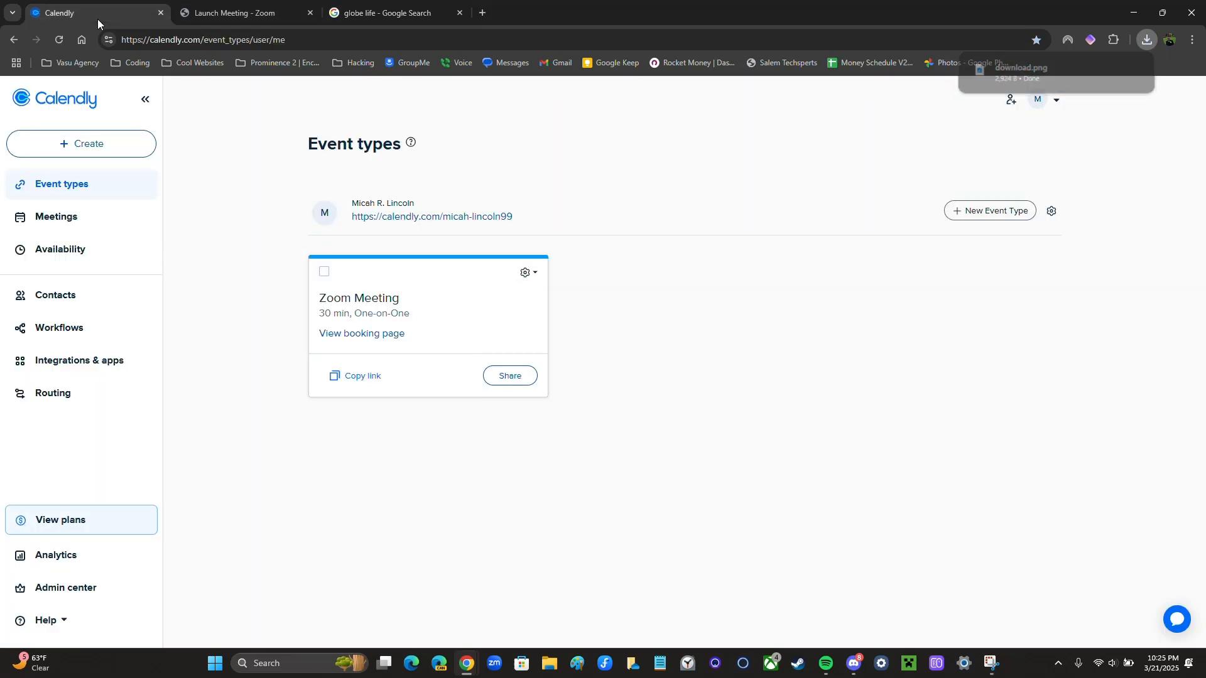
click(1039, 100)
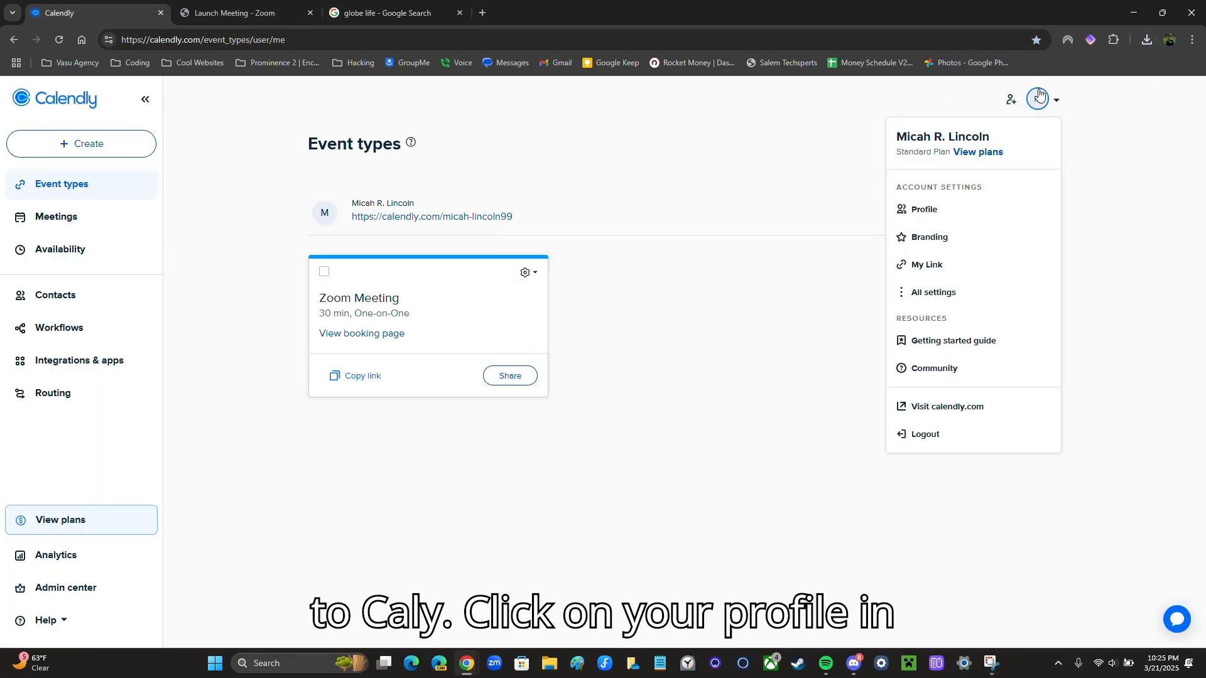
Upload download.png from the Desktop as the branding logo
click(922, 241)
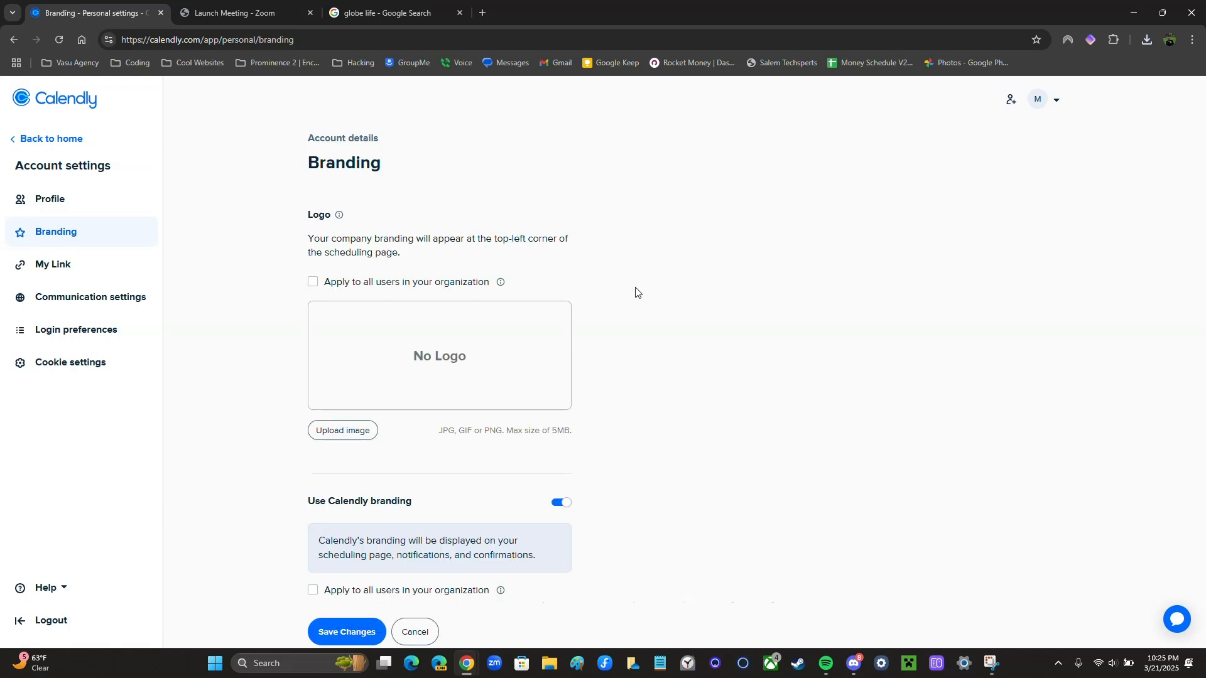
click(339, 433)
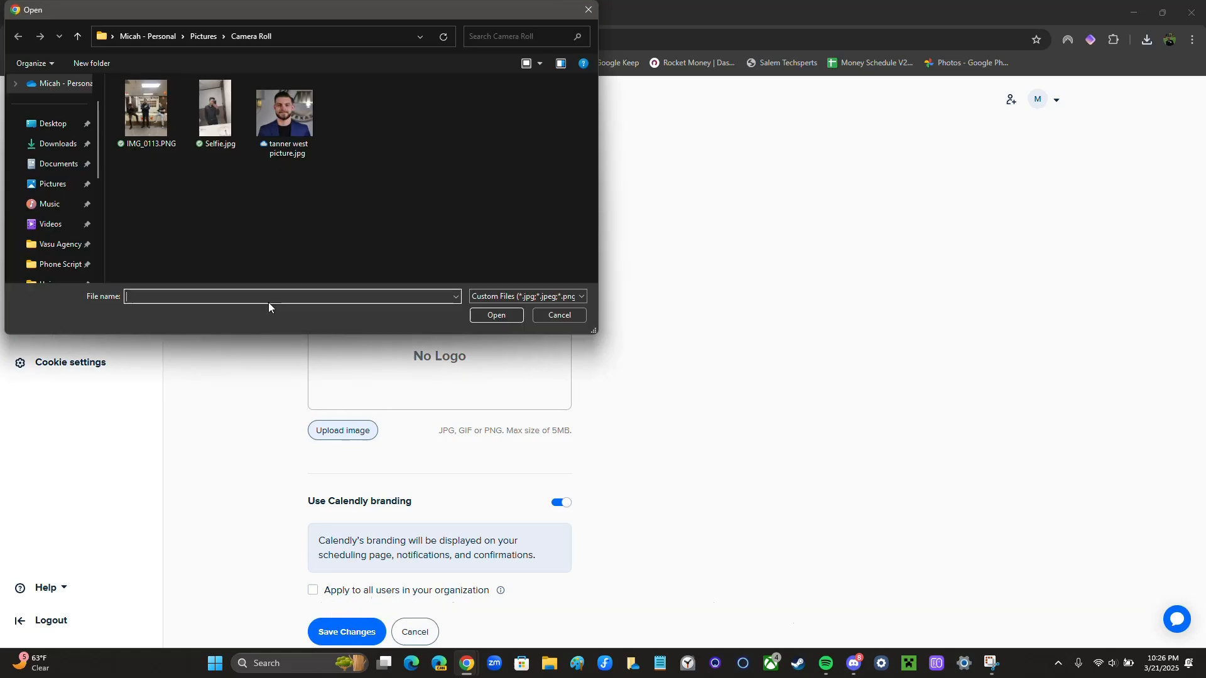
click(61, 134)
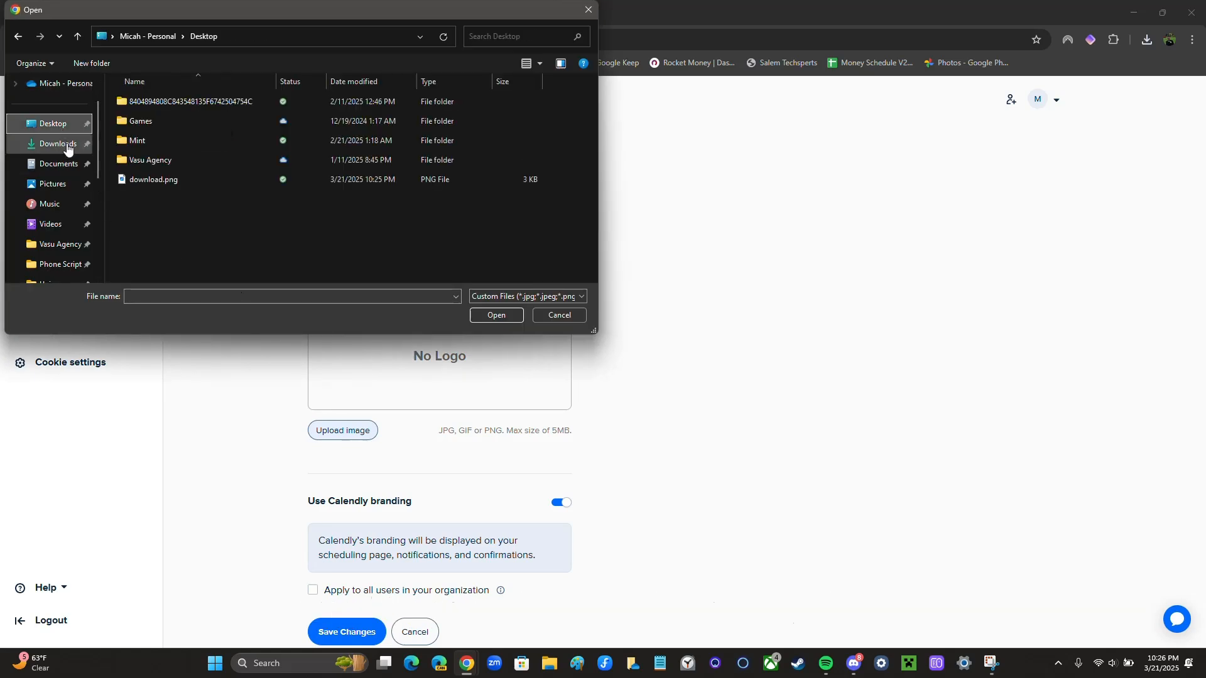
double_click(202, 178)
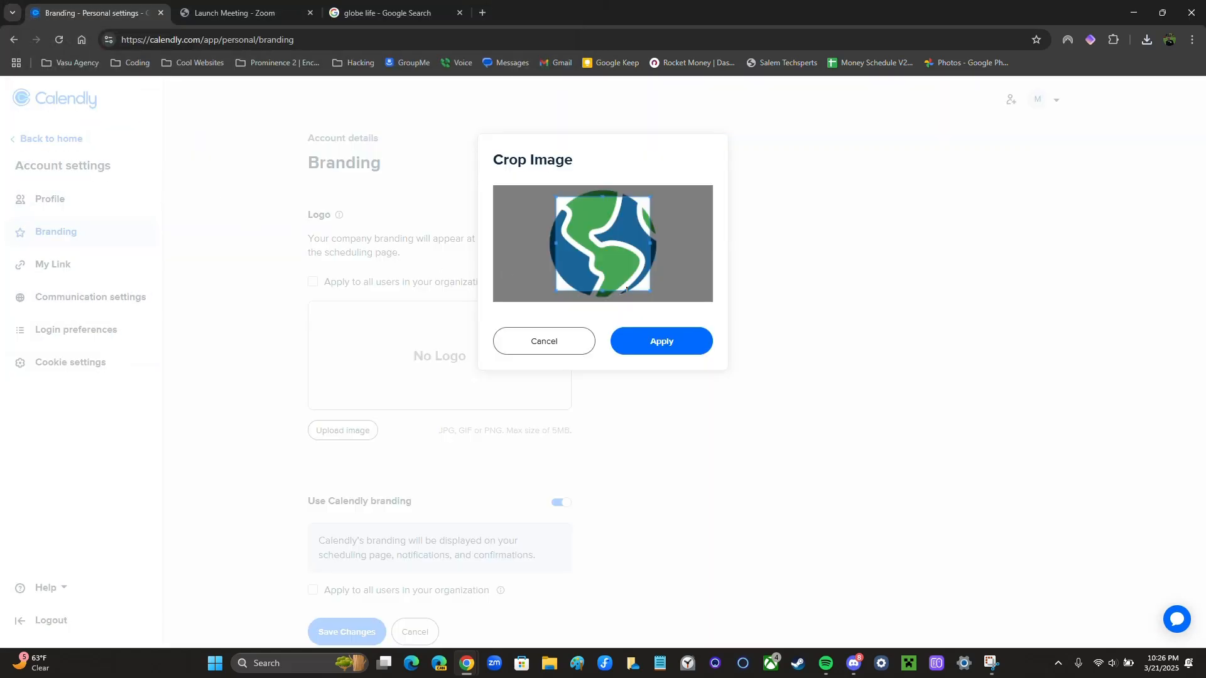
Crop the logo around the globe, apply it, and save the branding settings
drag(648, 290, 664, 314)
drag(613, 253, 661, 244)
mouse_move(604, 295)
mouse_down()
mouse_move(605, 314)
mouse_move(597, 287)
mouse_up()
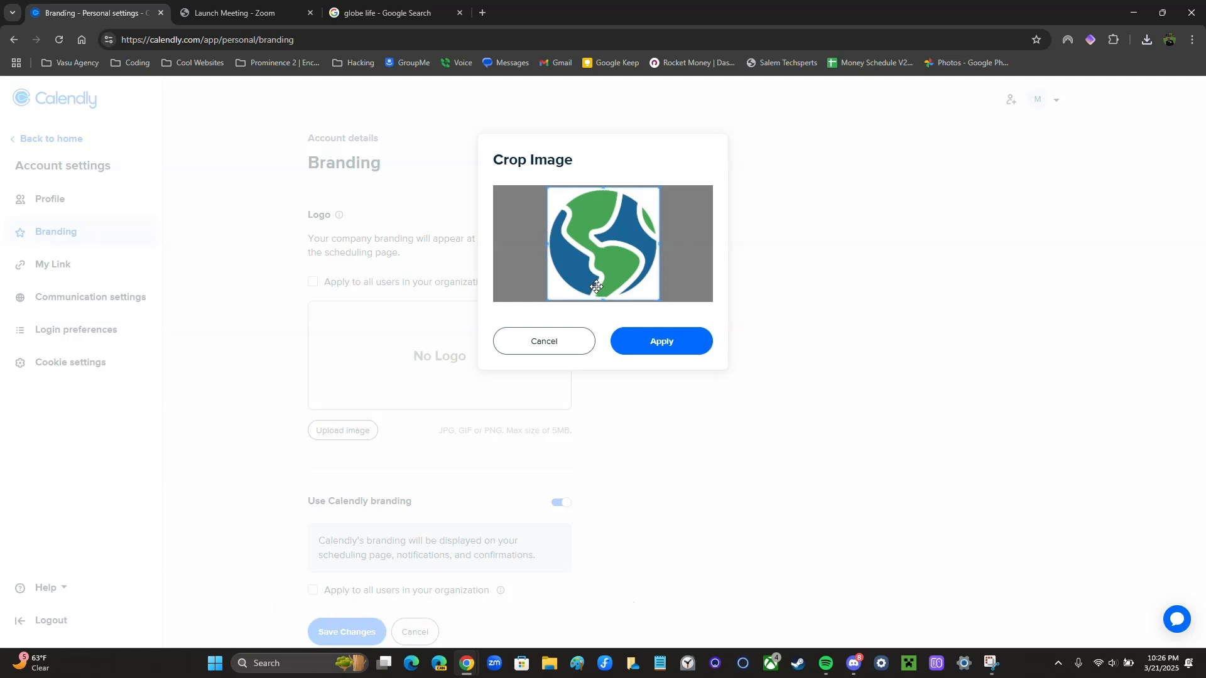
click(657, 347)
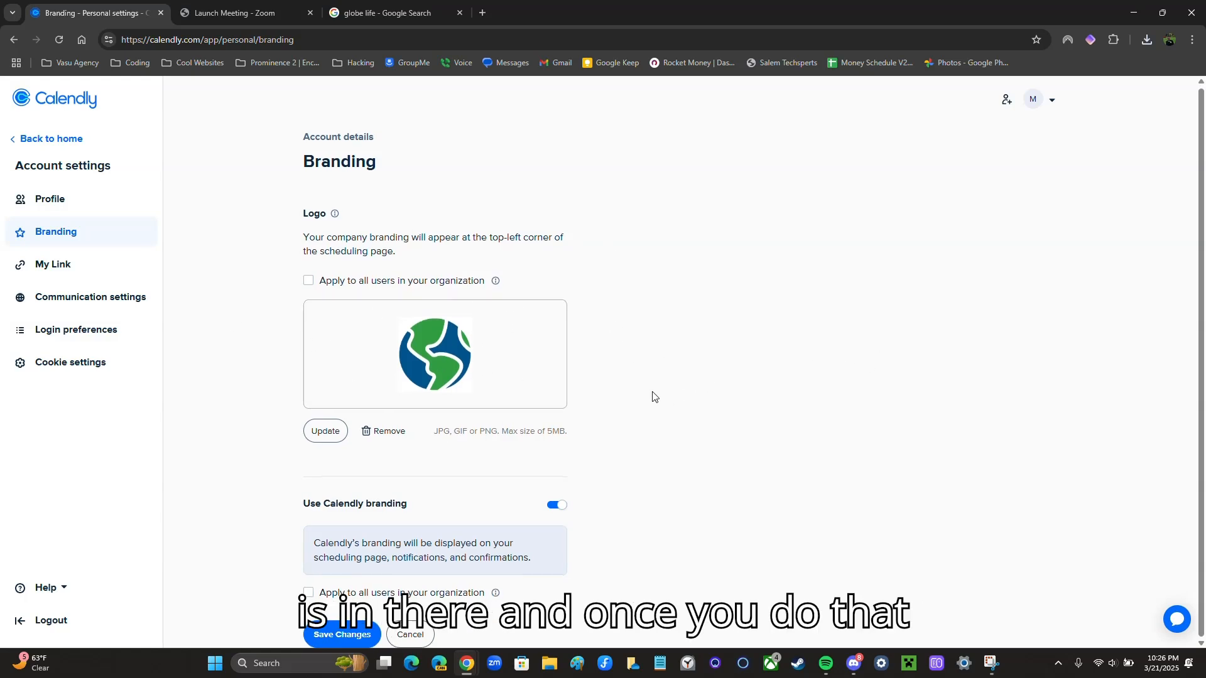
click(344, 636)
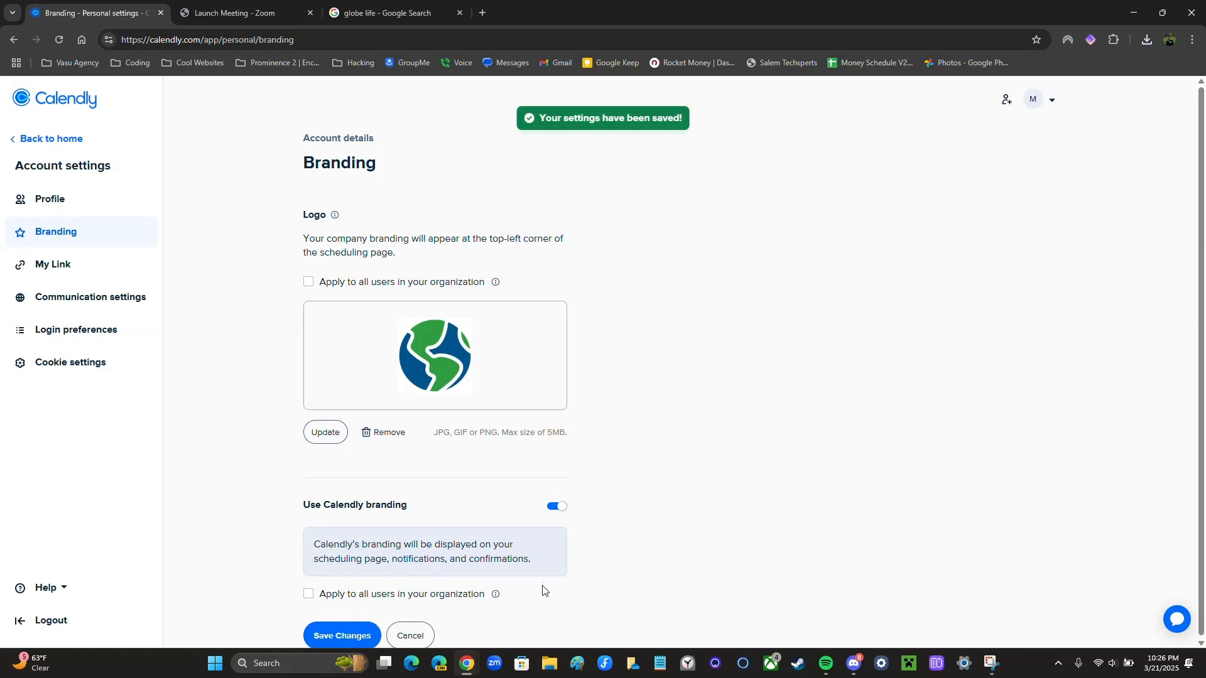
Go back home and open the Zoom Meeting booking page
click(38, 143)
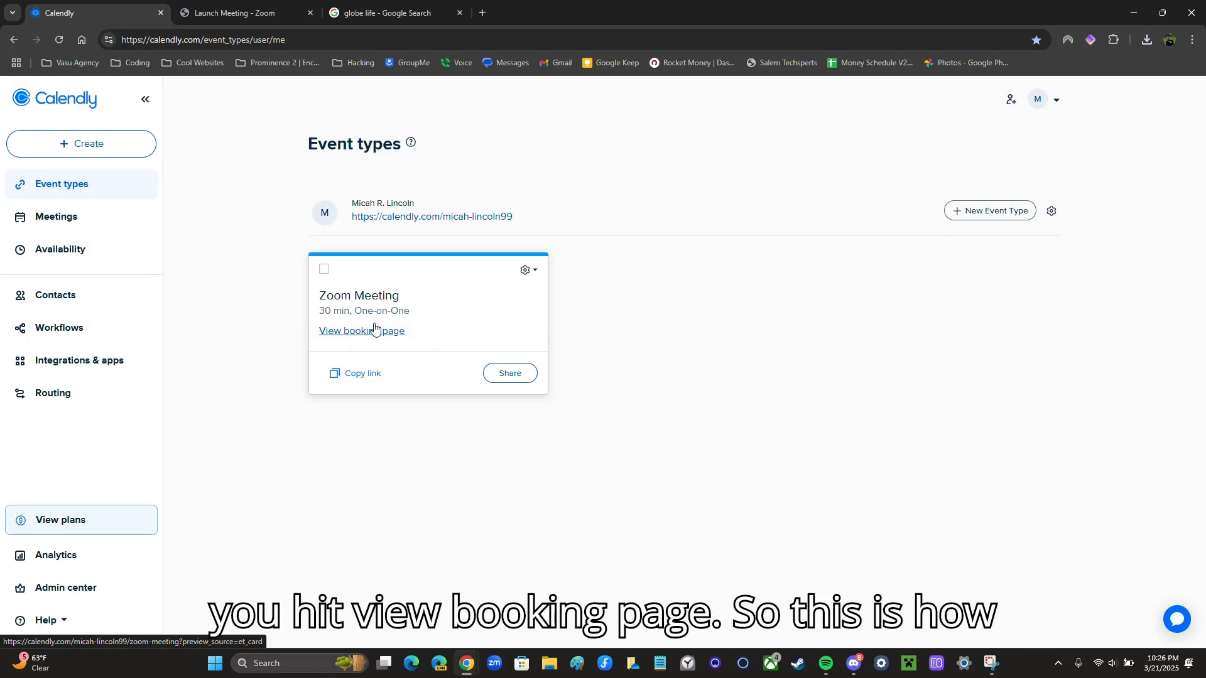
click(374, 329)
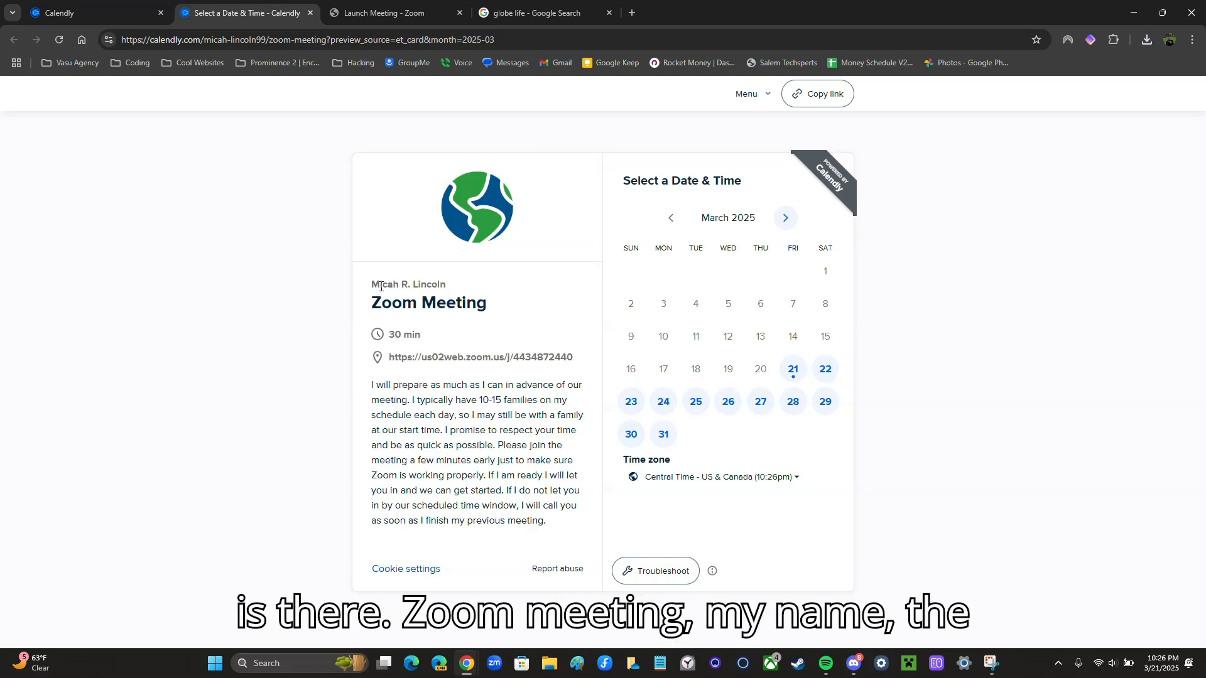
drag(369, 379, 576, 507)
click(500, 488)
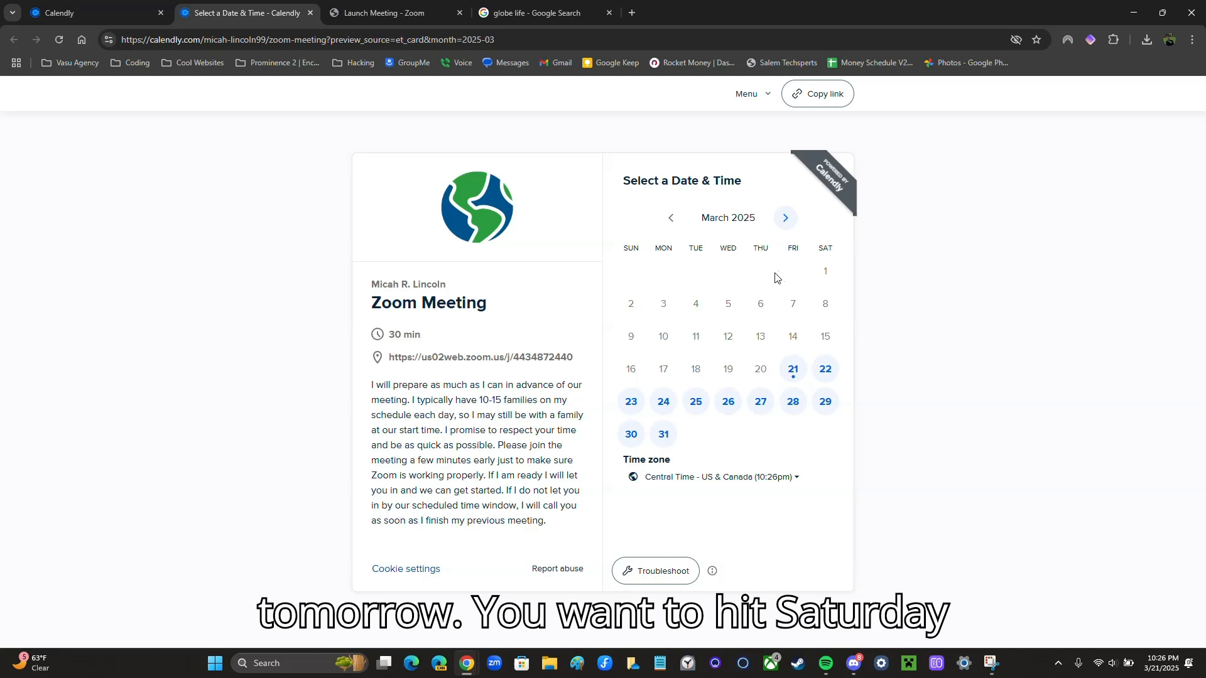
Pick Saturday, March 22 at 4:00pm and continue to the details form
click(832, 373)
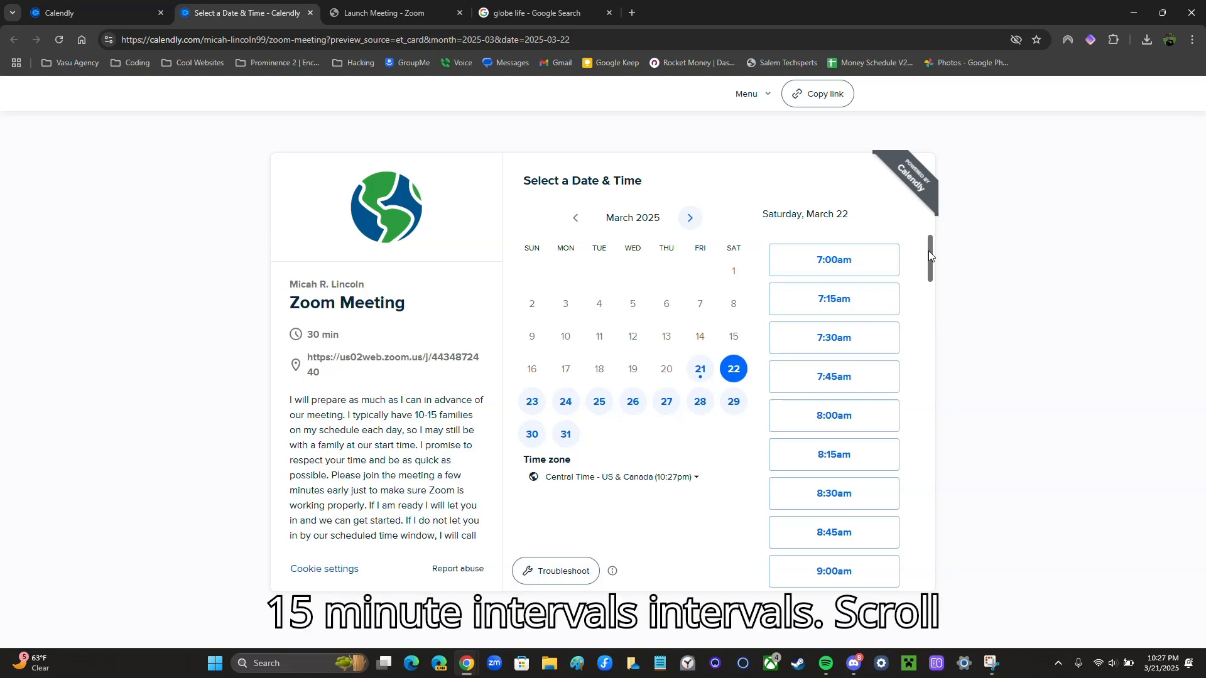
drag(929, 250, 912, 439)
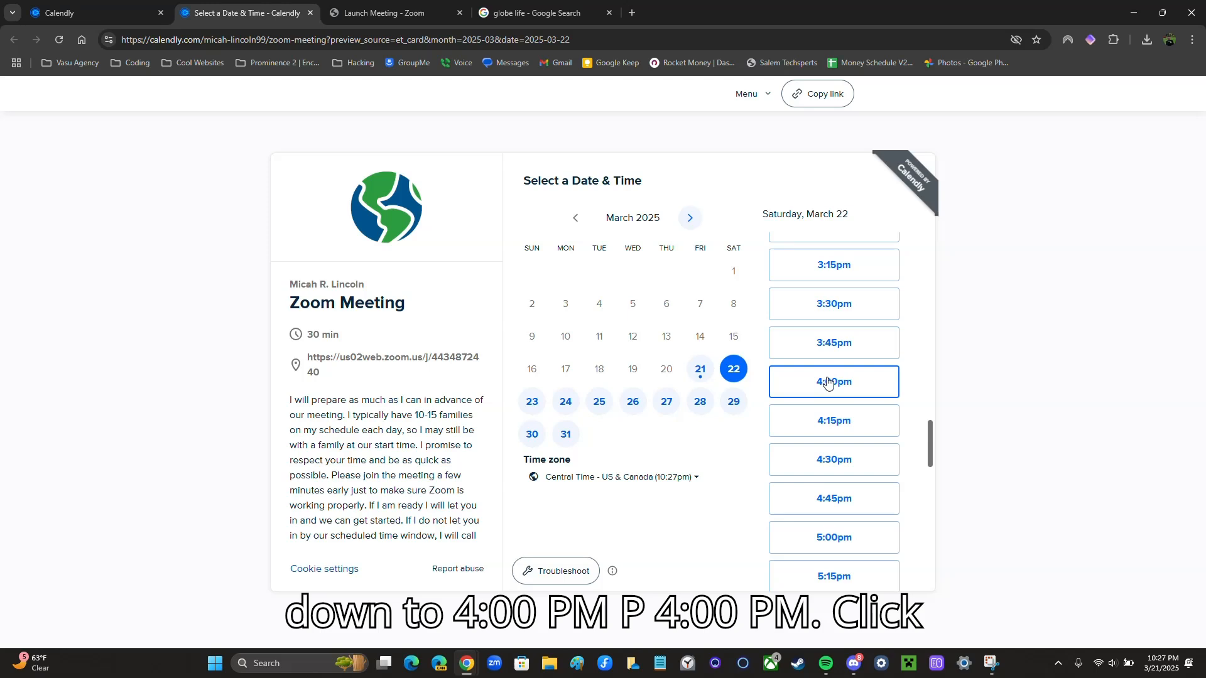
click(795, 385)
click(867, 381)
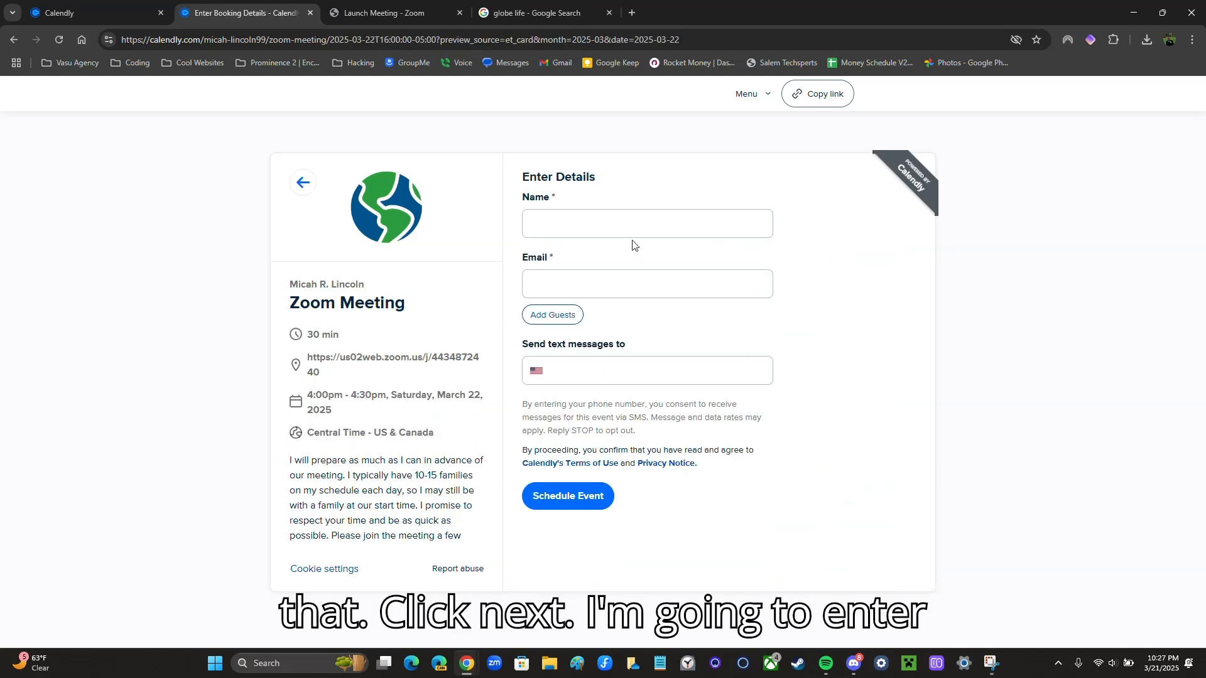
Enter the invitees' names in the Name field
click(581, 215)
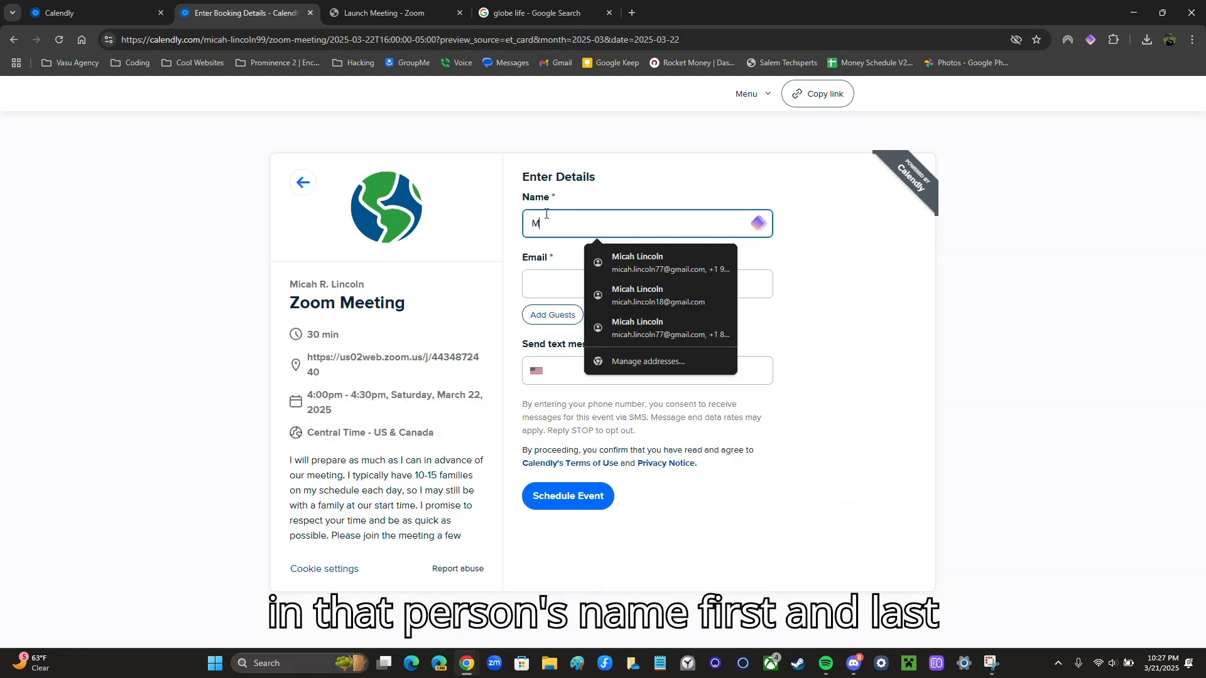
text(Micah Lincoln)
key(BackSpace)
key(BackSpace)
key(BackSpace)
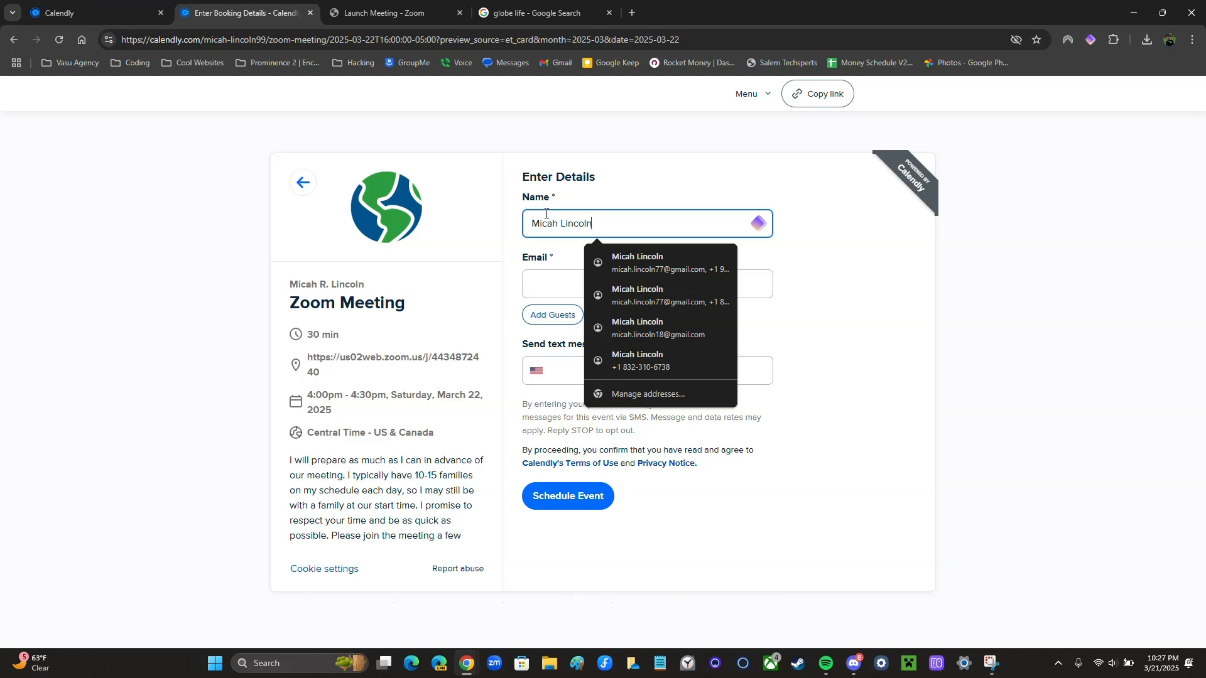
key(BackSpace)
key(BackSpace)
key(BackSpace)
key(BackSpace)
key(BackSpace)
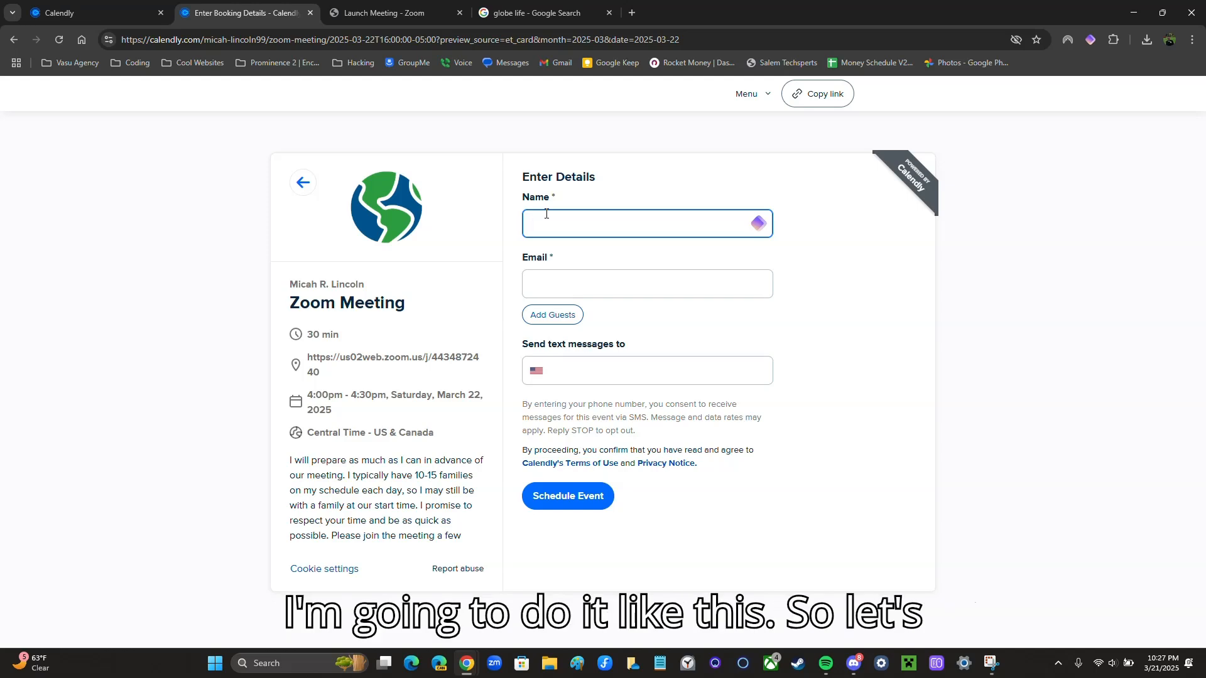
text(Micah )
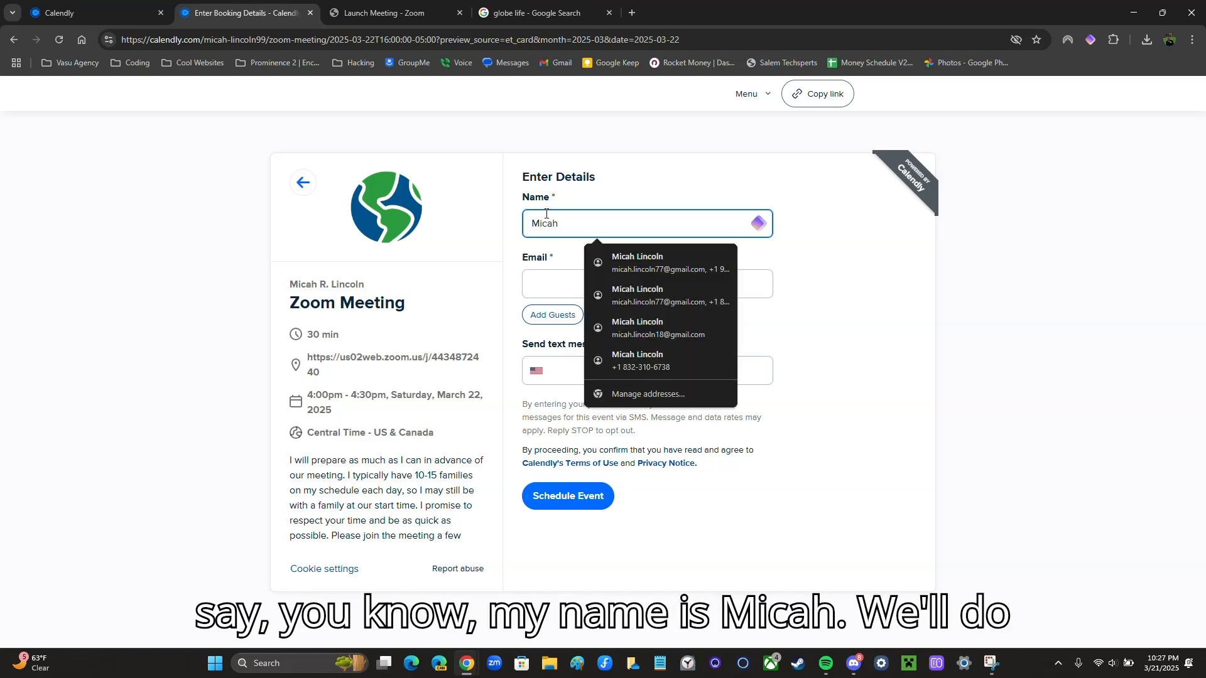
text(& Susan)
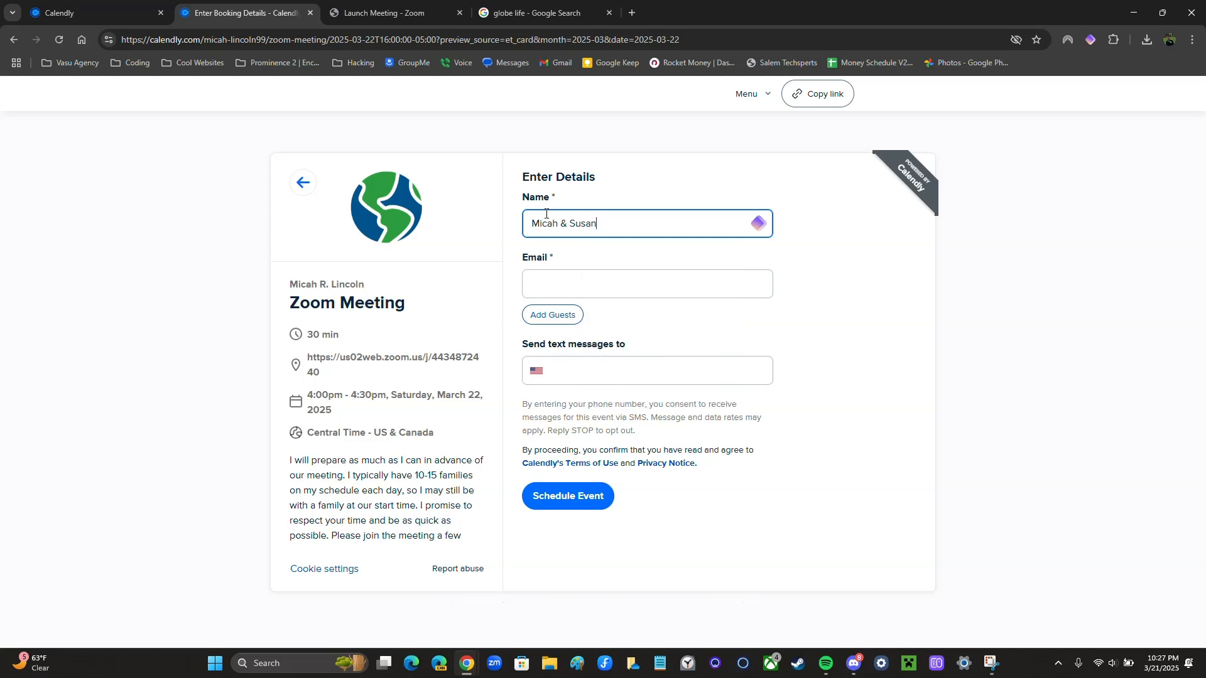
Autofill the invitee's e-mail and phone, then schedule the 4:00pm booking
click(591, 280)
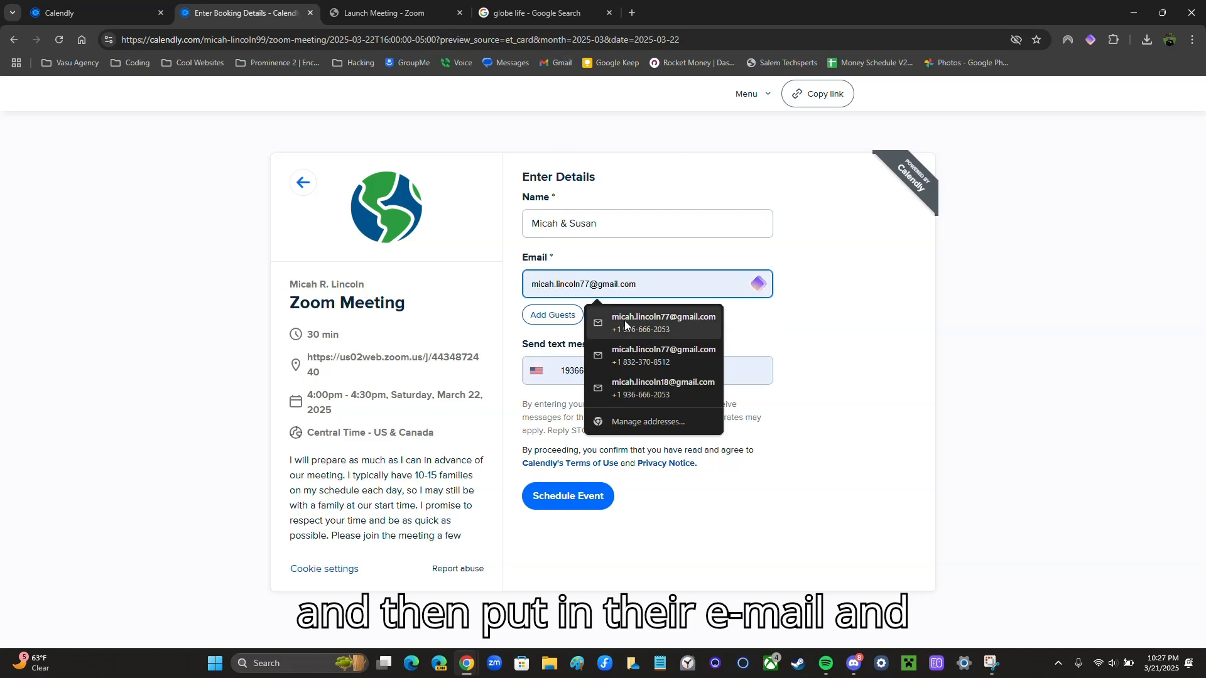
click(664, 323)
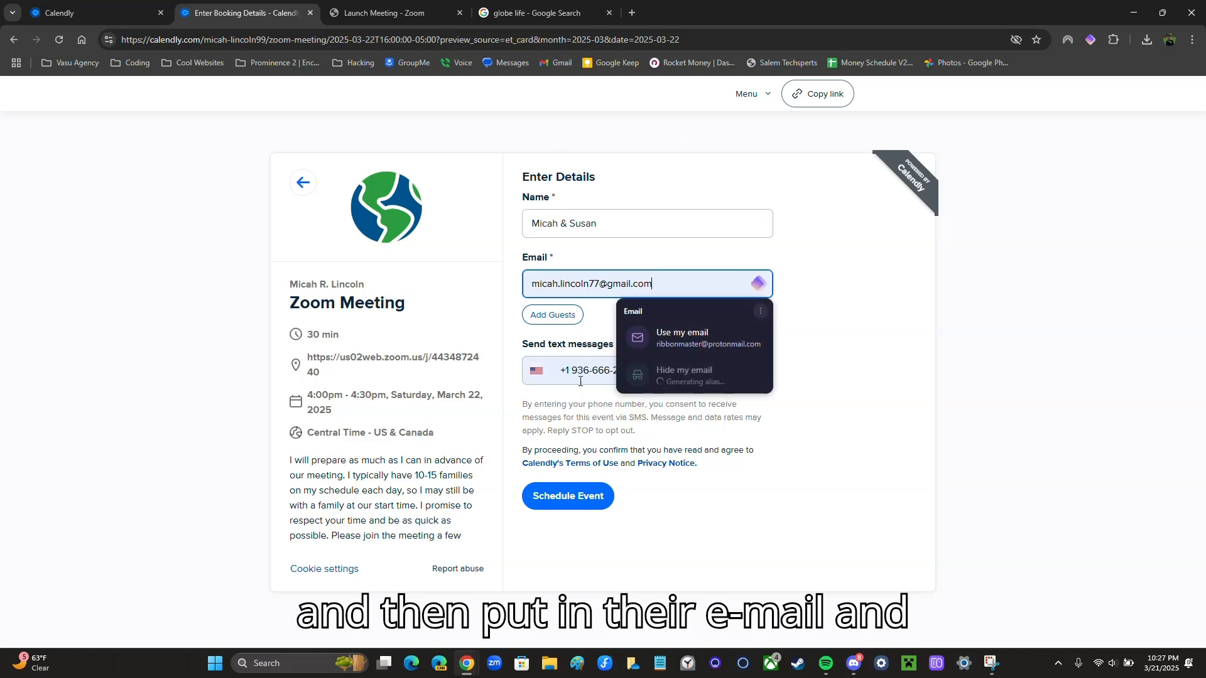
click(569, 504)
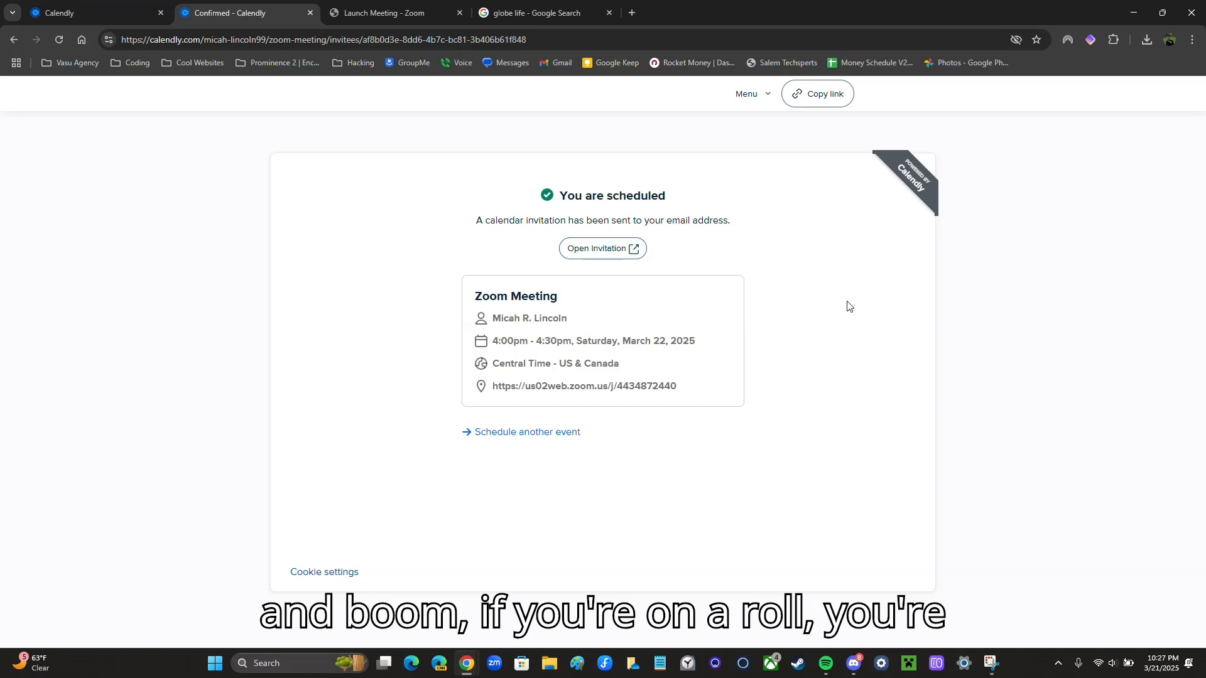
Leave the confirmation via Schedule another event and return to the Event types dashboard
click(504, 429)
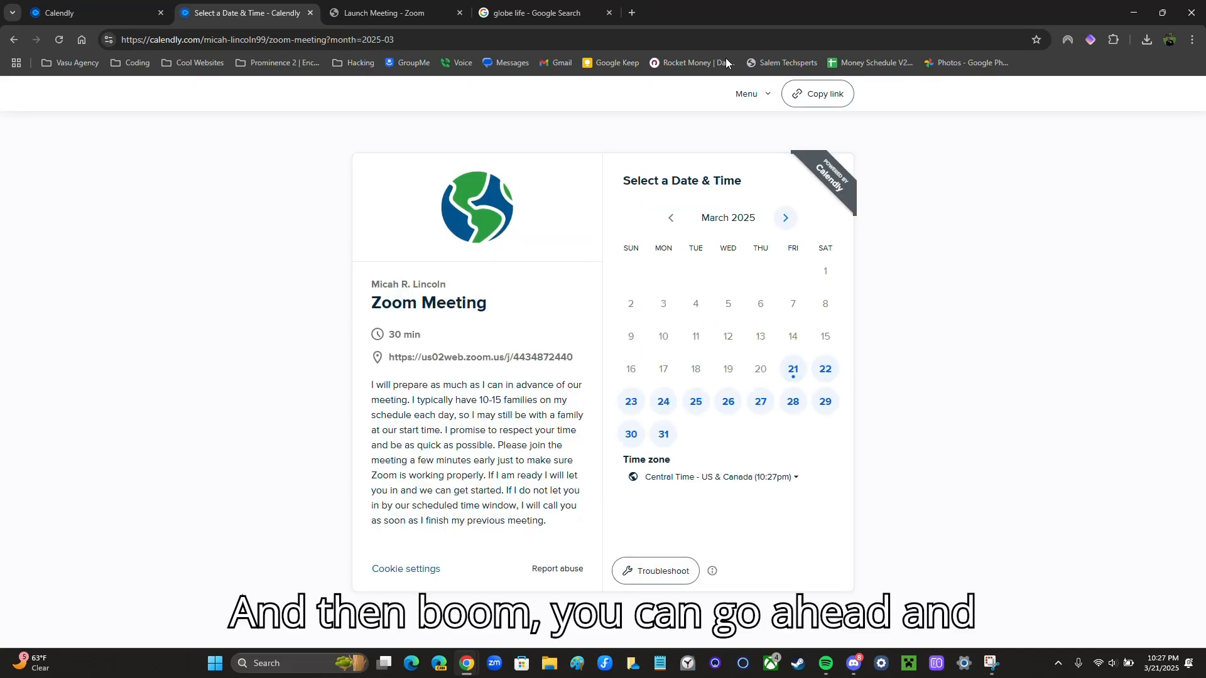
click(737, 93)
click(748, 118)
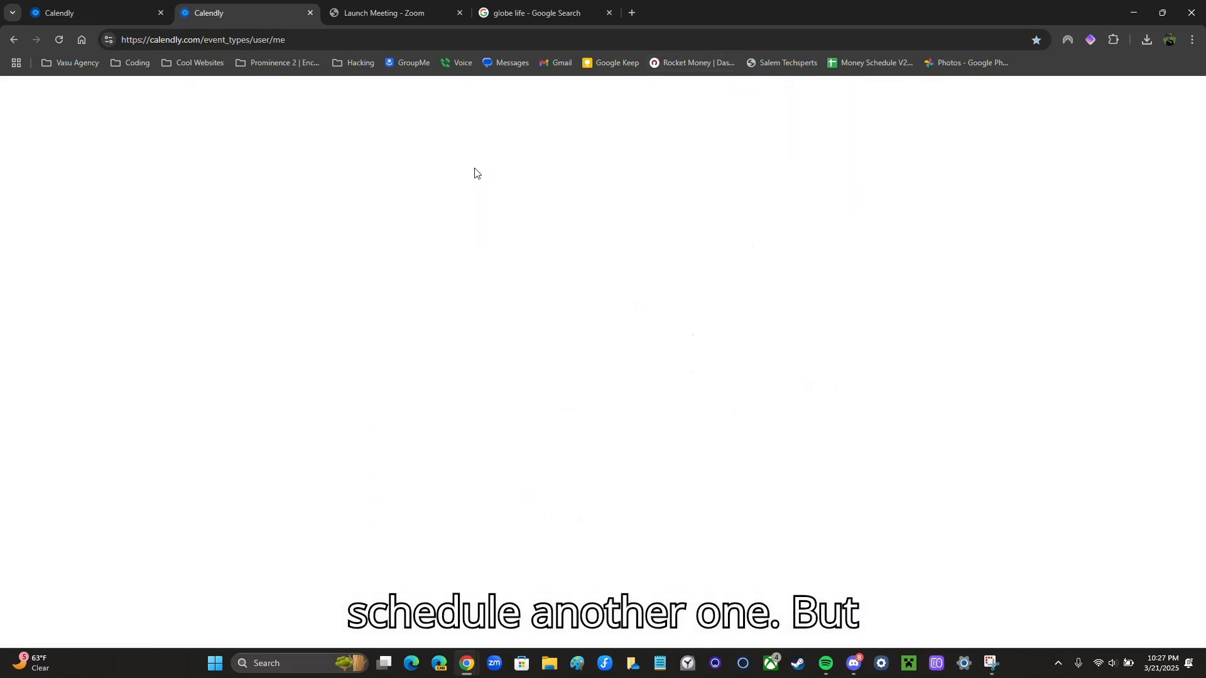